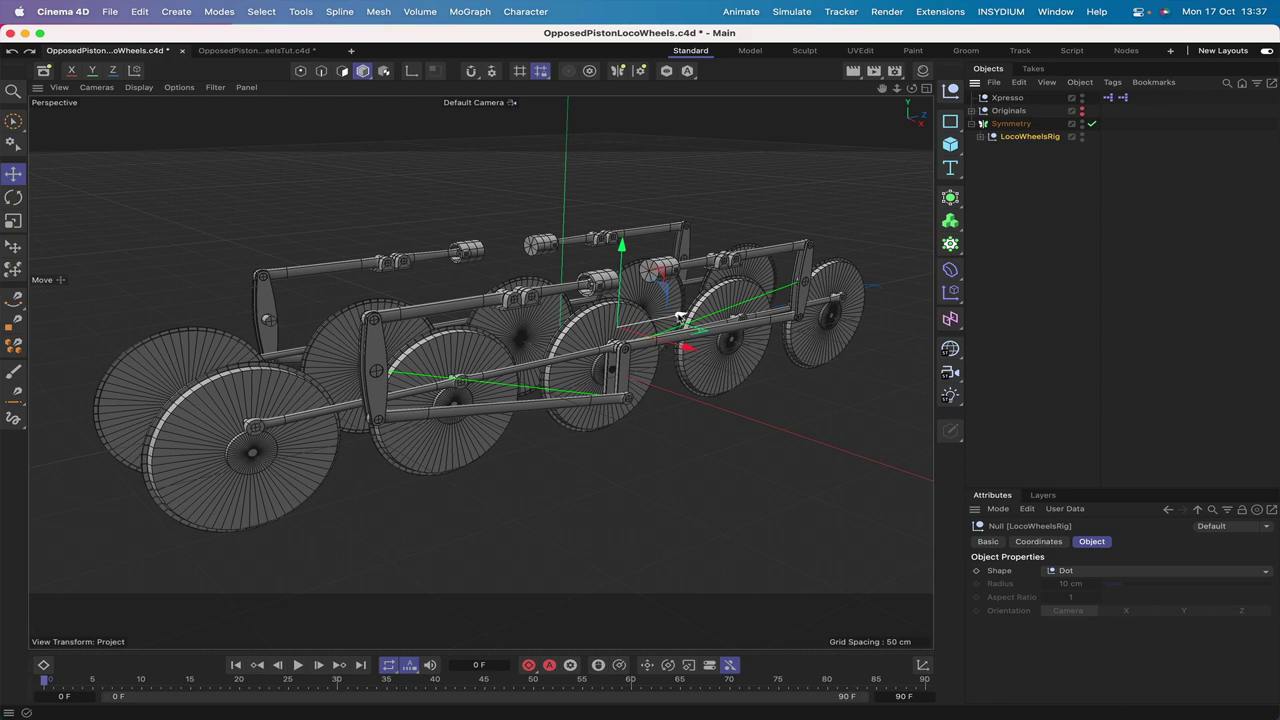
# Step: Slide the finished rig back and forth with its move gizmo to demonstrate the wheels turning
pyautogui.moveTo(680, 318); pyautogui.dragTo(694, 292)
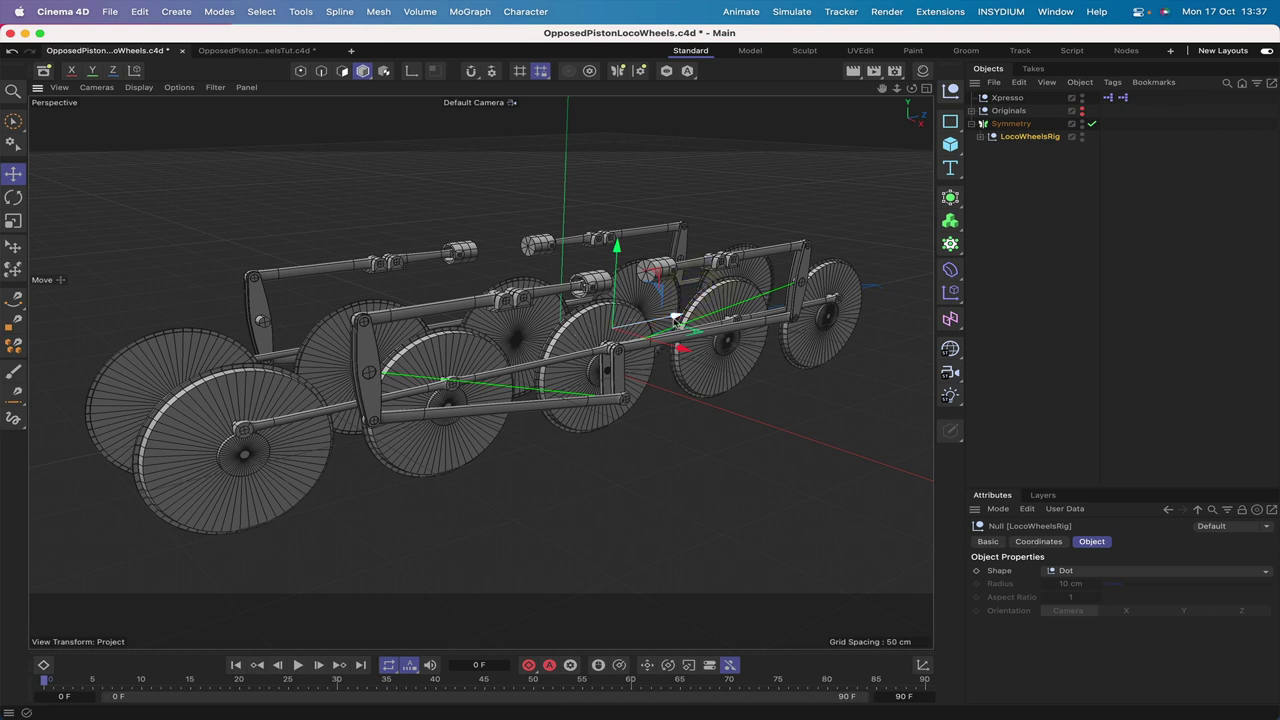
pyautogui.moveTo(676, 318)
pyautogui.mouseDown()
pyautogui.moveTo(640, 330)
pyautogui.moveTo(718, 305)
pyautogui.moveTo(678, 318)
pyautogui.mouseUp()
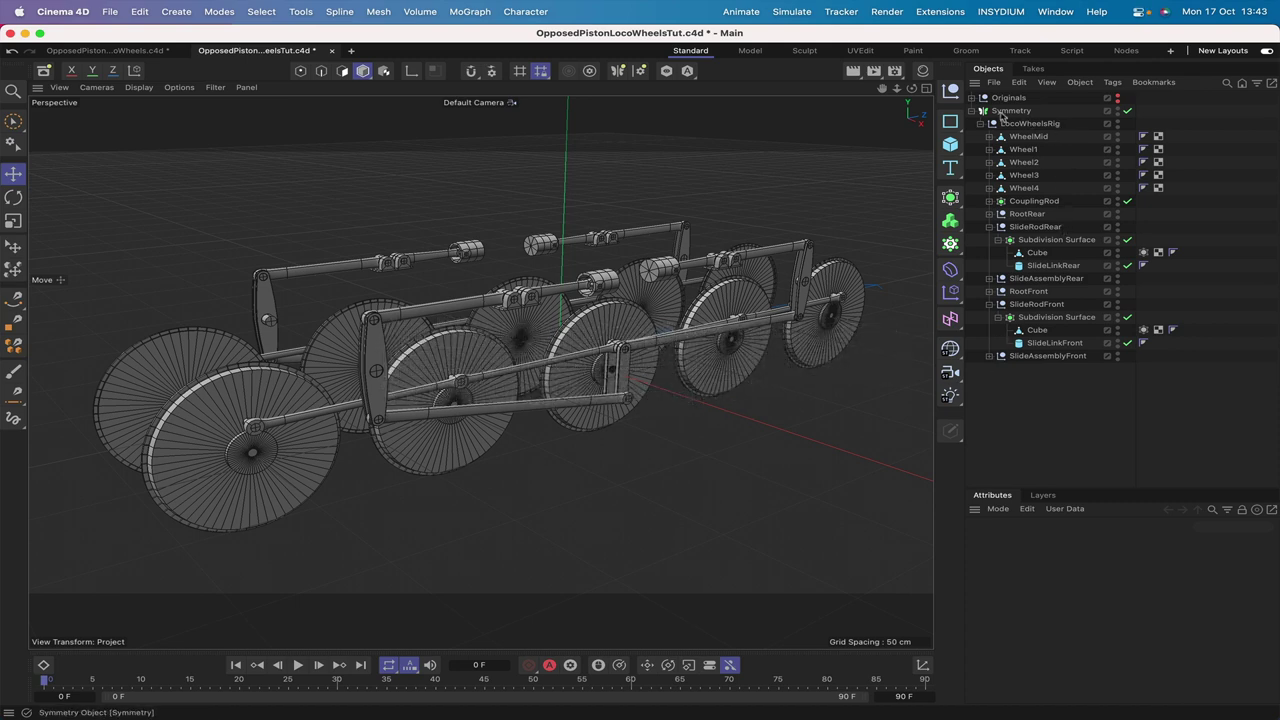
# Step: Uncheck Symmetry to hide the mirrored half and switch the viewport to Top view
pyautogui.click(1127, 112)
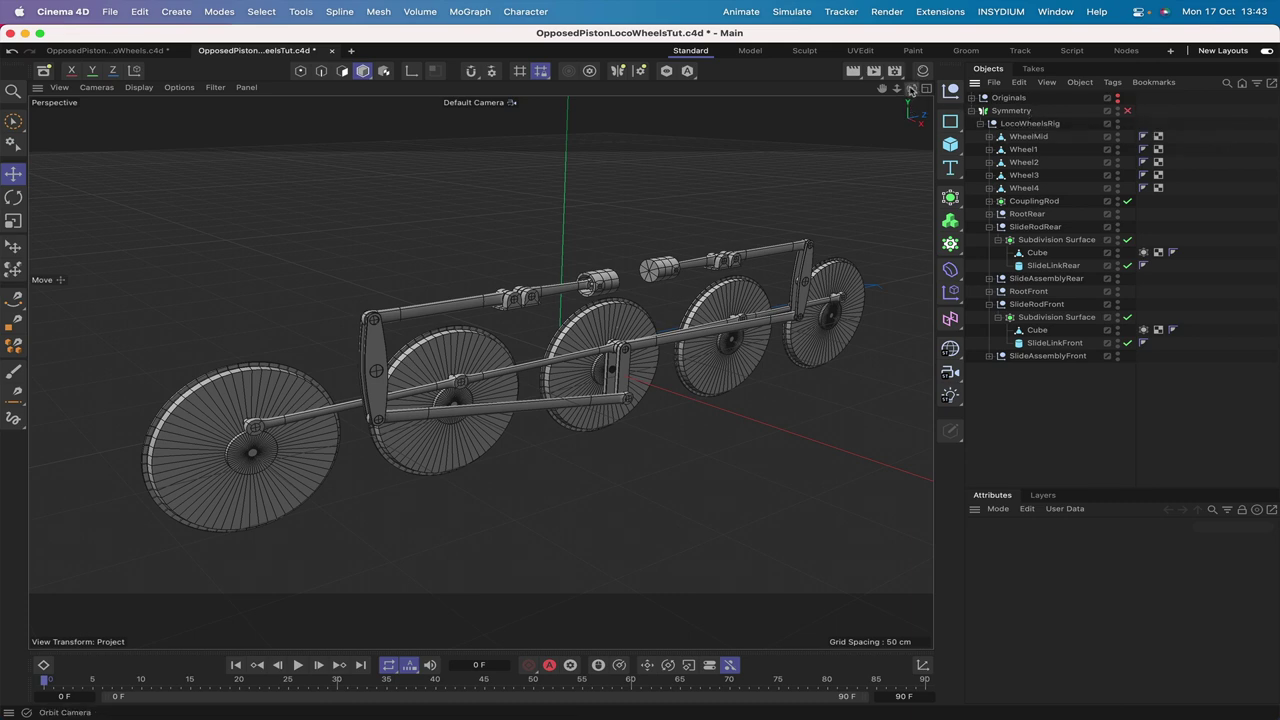
pyautogui.moveTo(910, 88)
pyautogui.mouseDown()
pyautogui.moveTo(815, 95)
pyautogui.moveTo(865, 92)
pyautogui.mouseUp()
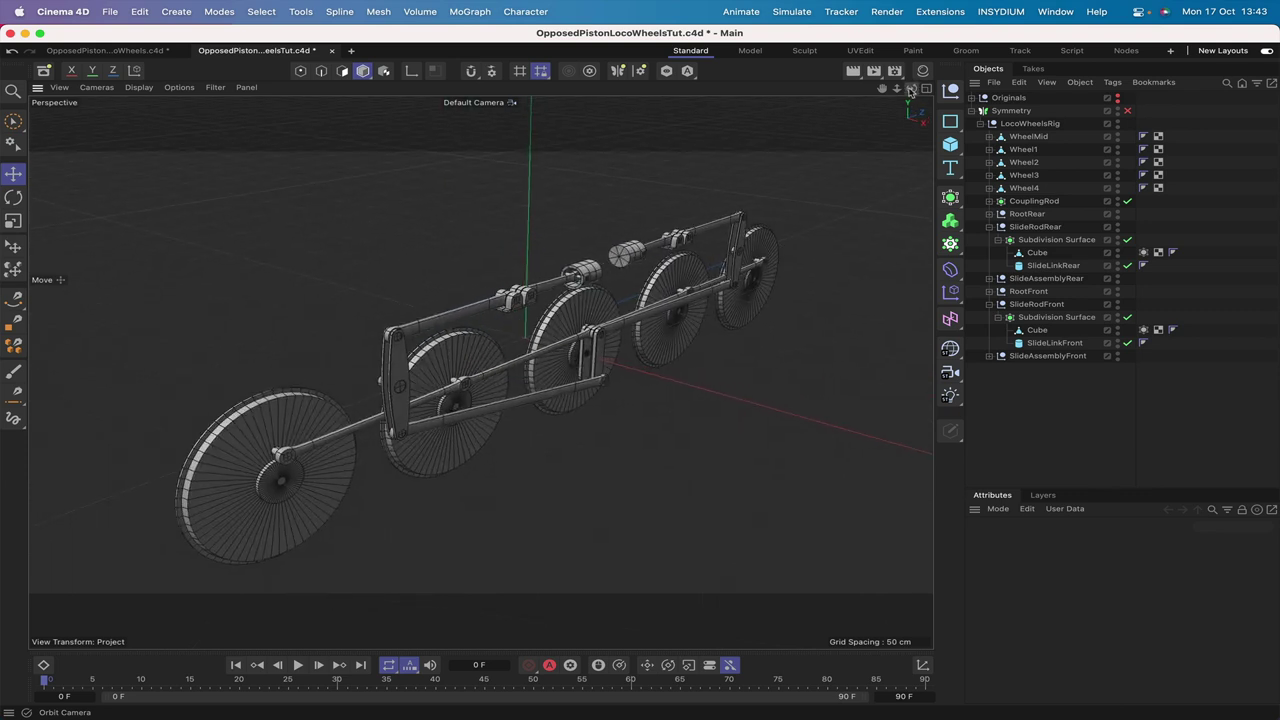
pyautogui.press('F2')
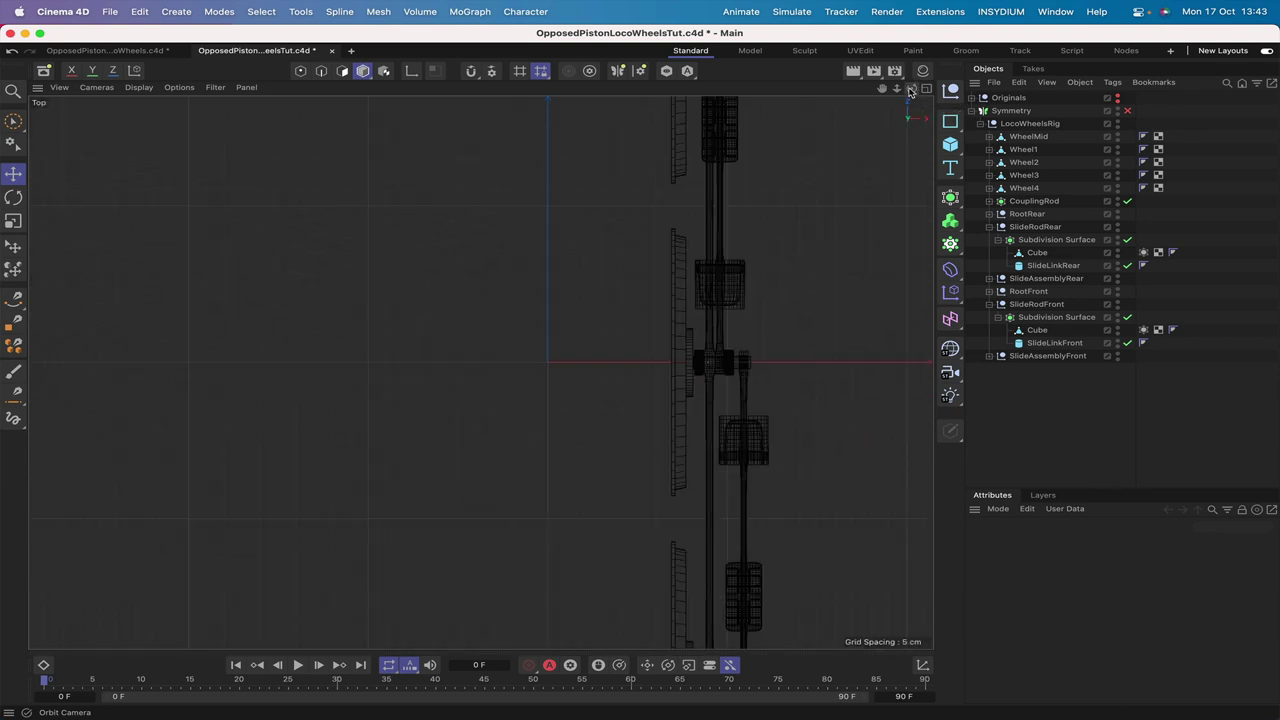
pyautogui.moveTo(888, 90); pyautogui.dragTo(873, 92)
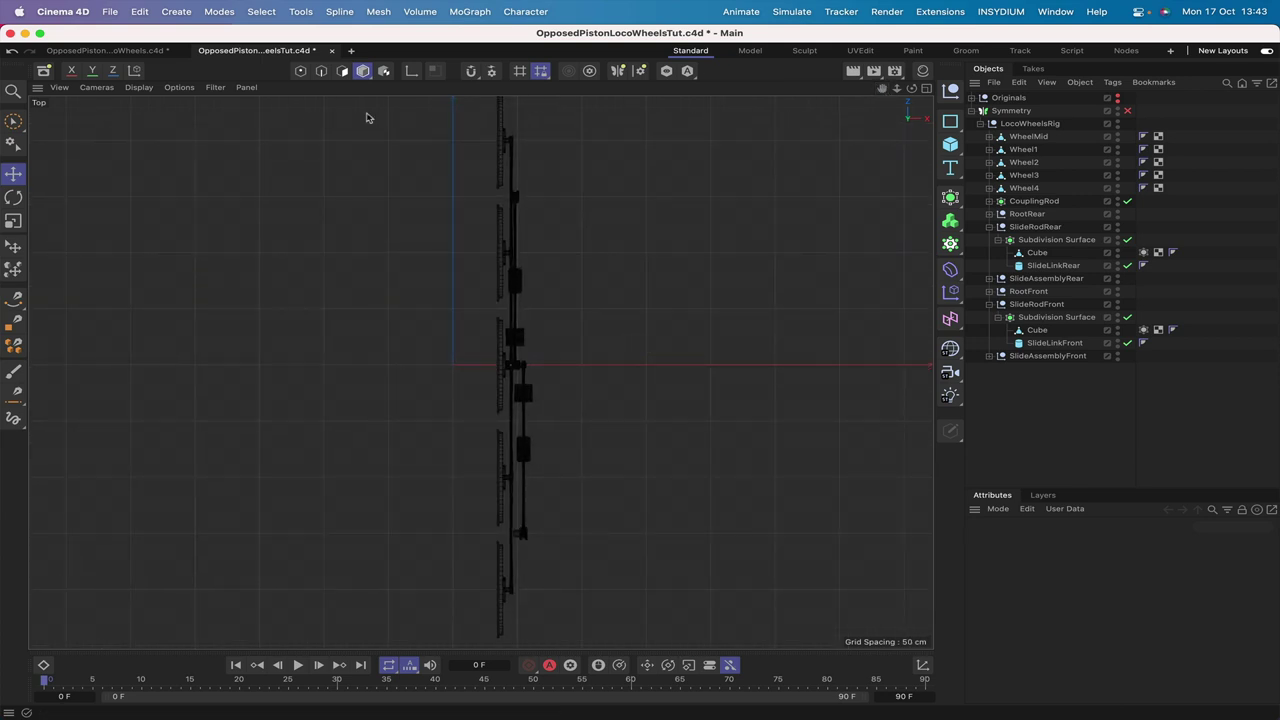
# Step: Set the display to Gouraud Shading (Lines) with Isoparms, frame the rig, then return to perspective
pyautogui.click(139, 87)
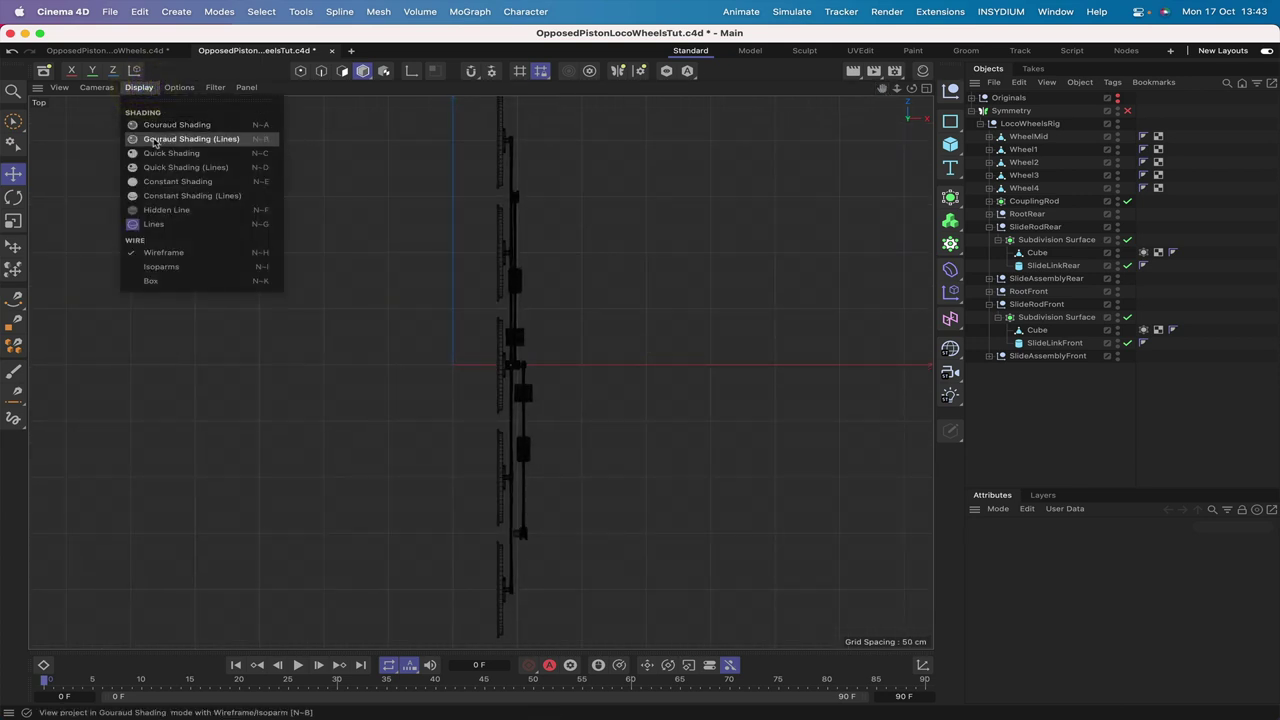
pyautogui.click(155, 141)
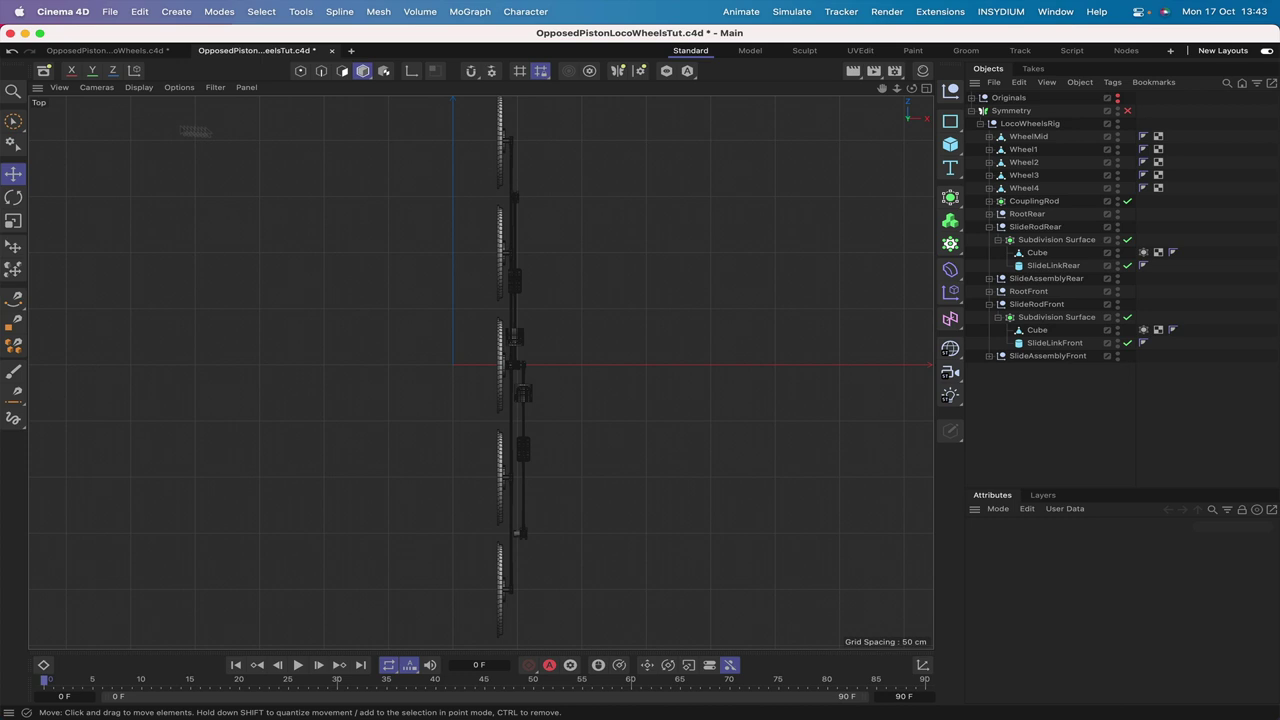
pyautogui.click(139, 87)
pyautogui.click(156, 268)
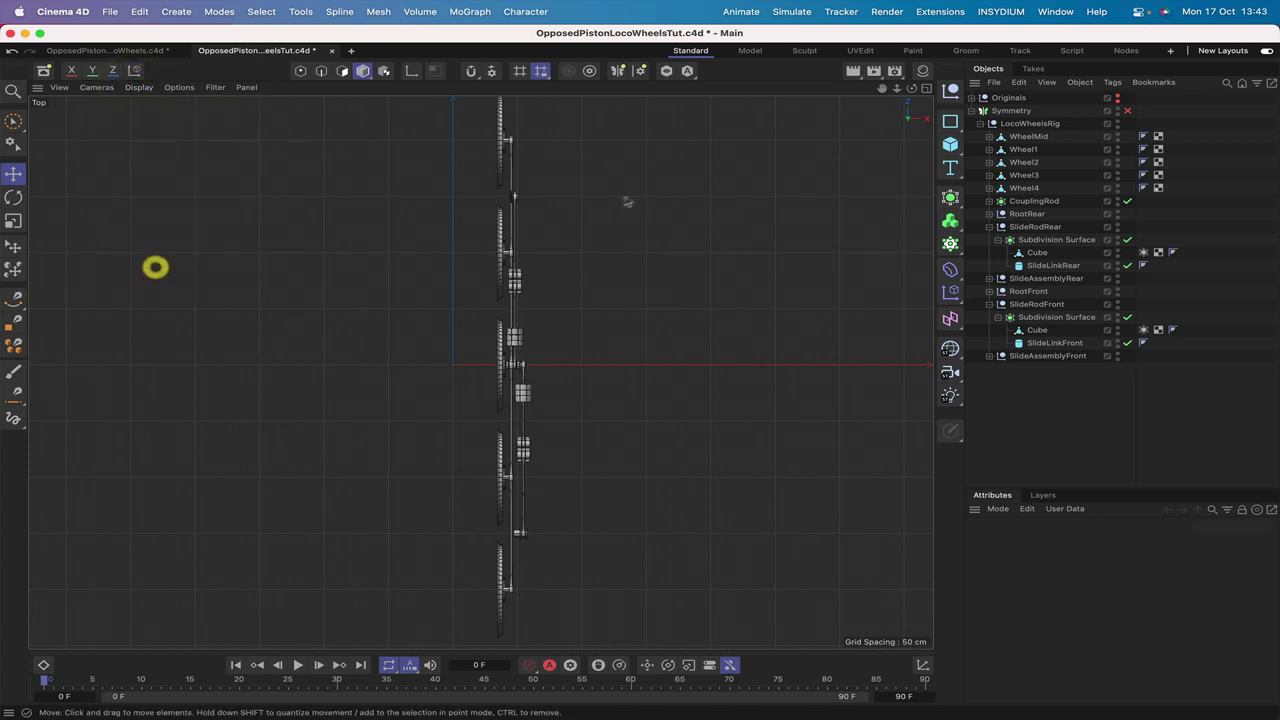
pyautogui.moveTo(882, 88); pyautogui.dragTo(874, 109)
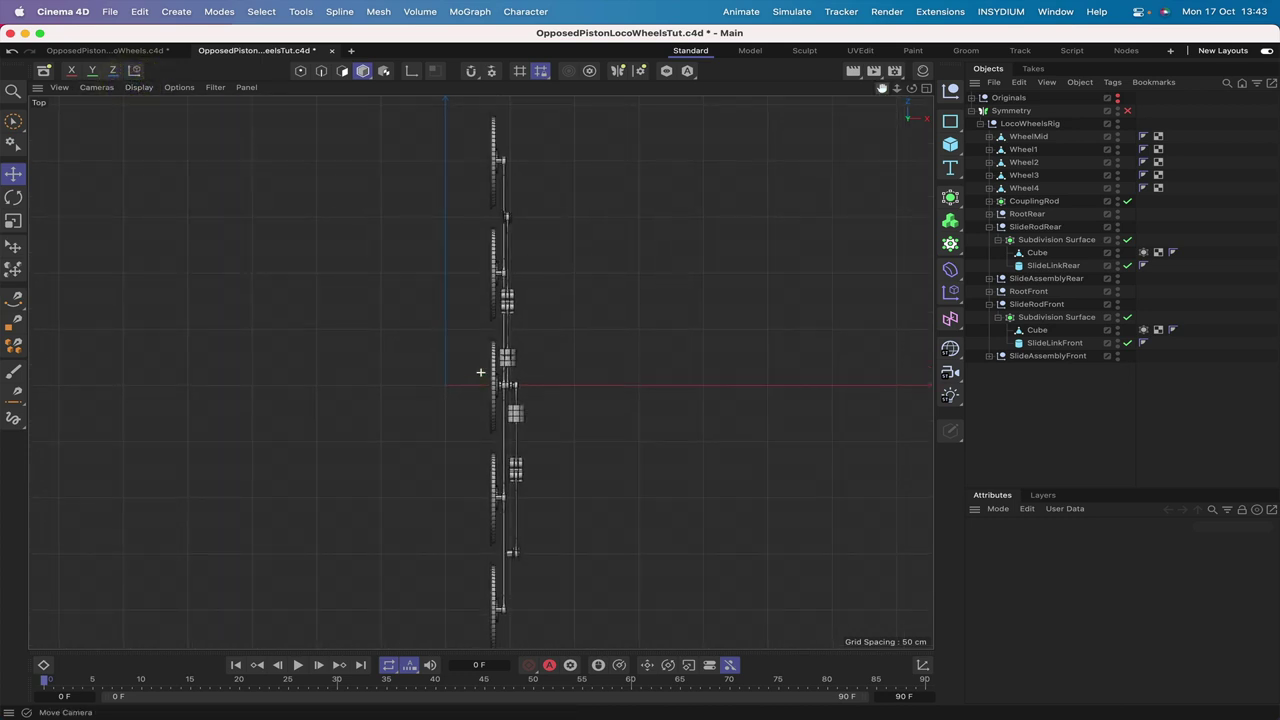
pyautogui.scroll(5, 480, 372)
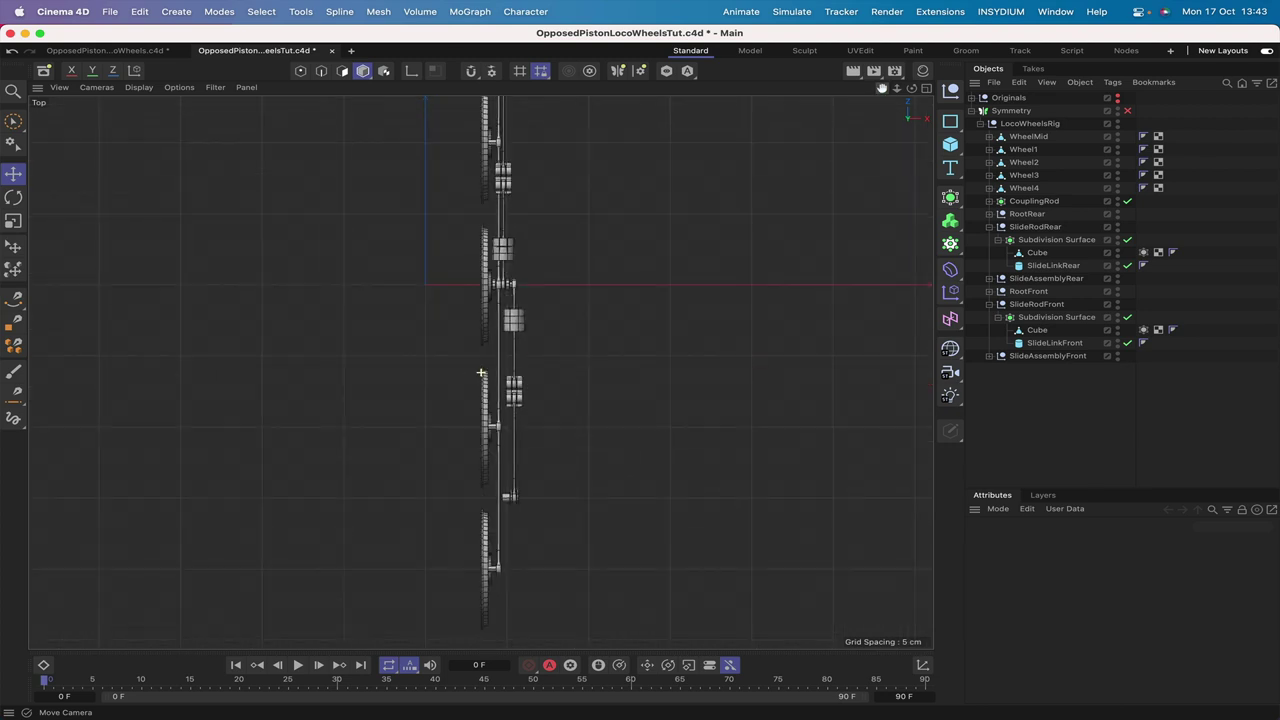
pyautogui.moveTo(882, 88); pyautogui.dragTo(872, 28)
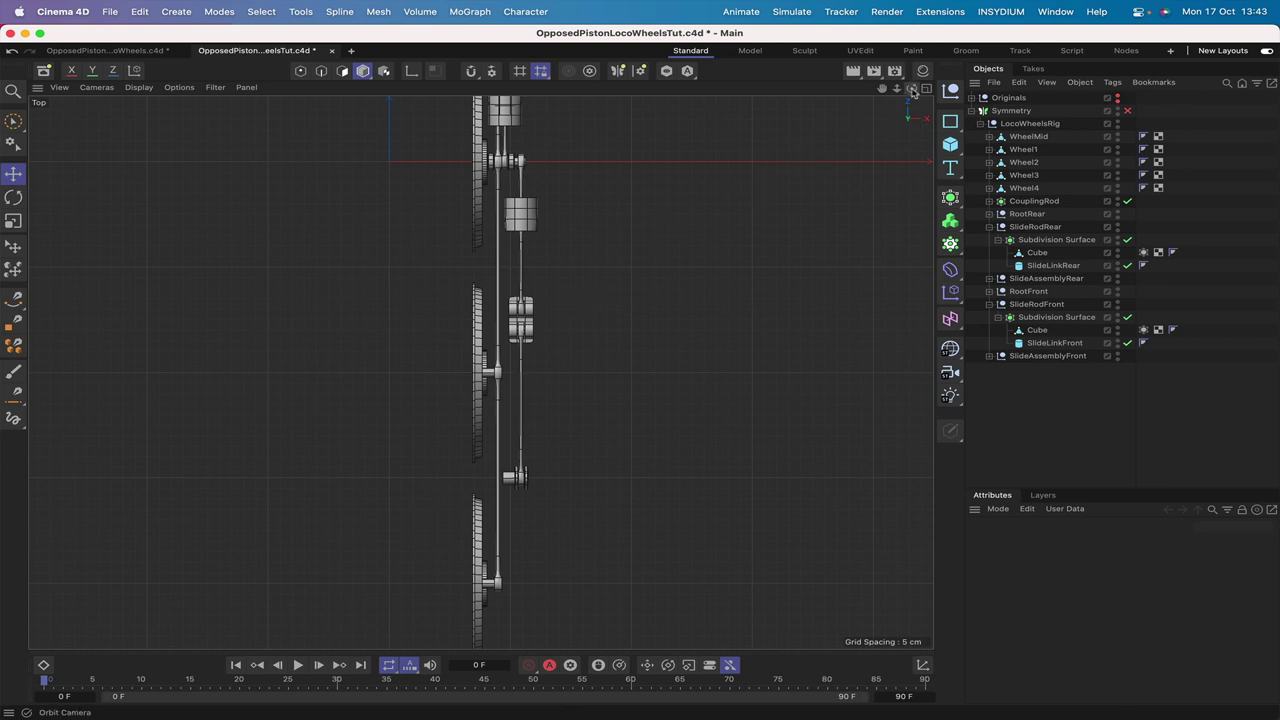
pyautogui.press('F1')
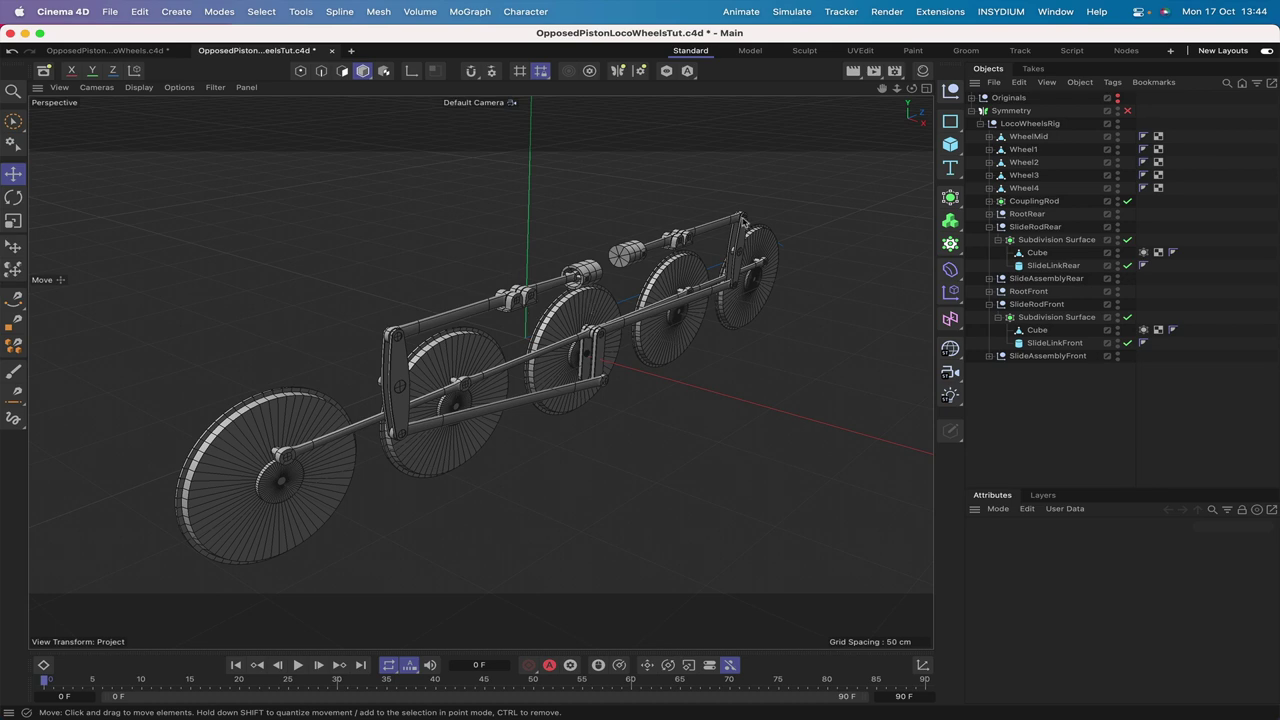
# Step: Orbit to a three-quarter view of the rig and select the middle wheel, WheelMid
pyautogui.moveTo(911, 88); pyautogui.dragTo(870, 93)
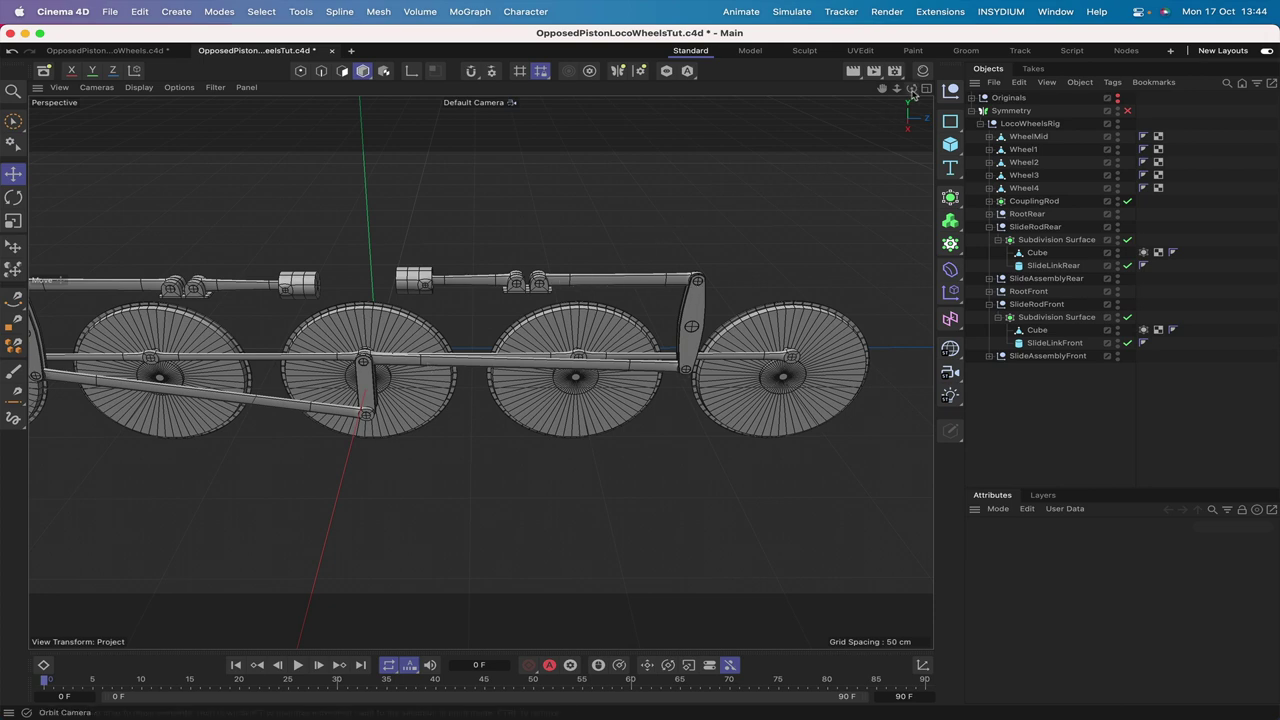
pyautogui.moveTo(911, 88); pyautogui.dragTo(830, 96)
pyautogui.moveTo(480, 372); pyautogui.dragTo(474, 372)
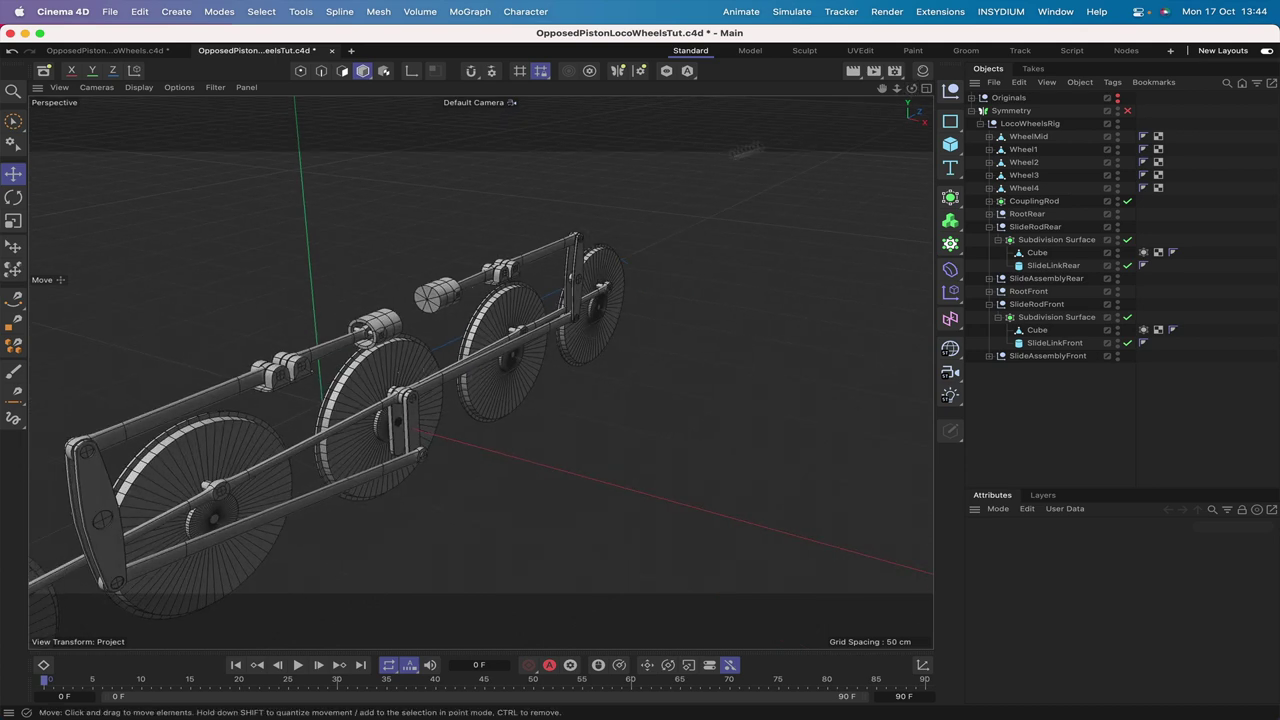
pyautogui.moveTo(881, 88)
pyautogui.mouseDown()
pyautogui.moveTo(930, 90)
pyautogui.moveTo(882, 88)
pyautogui.mouseUp()
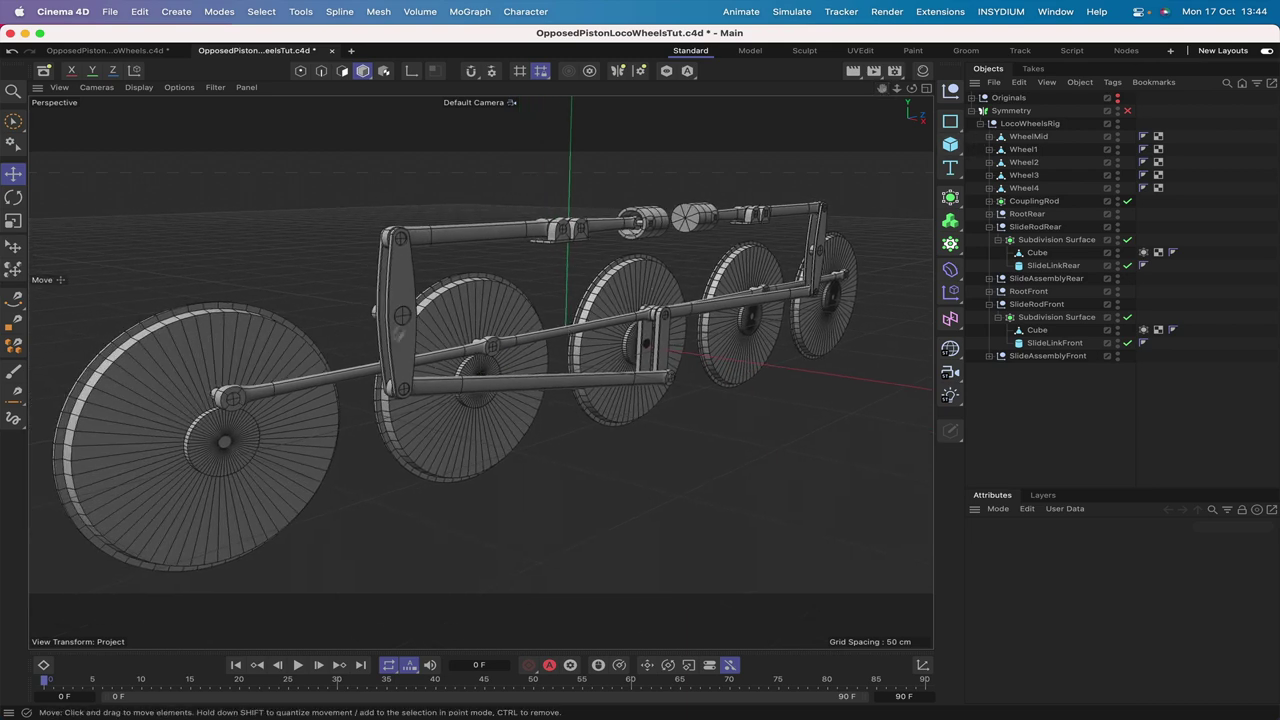
pyautogui.click(630, 281)
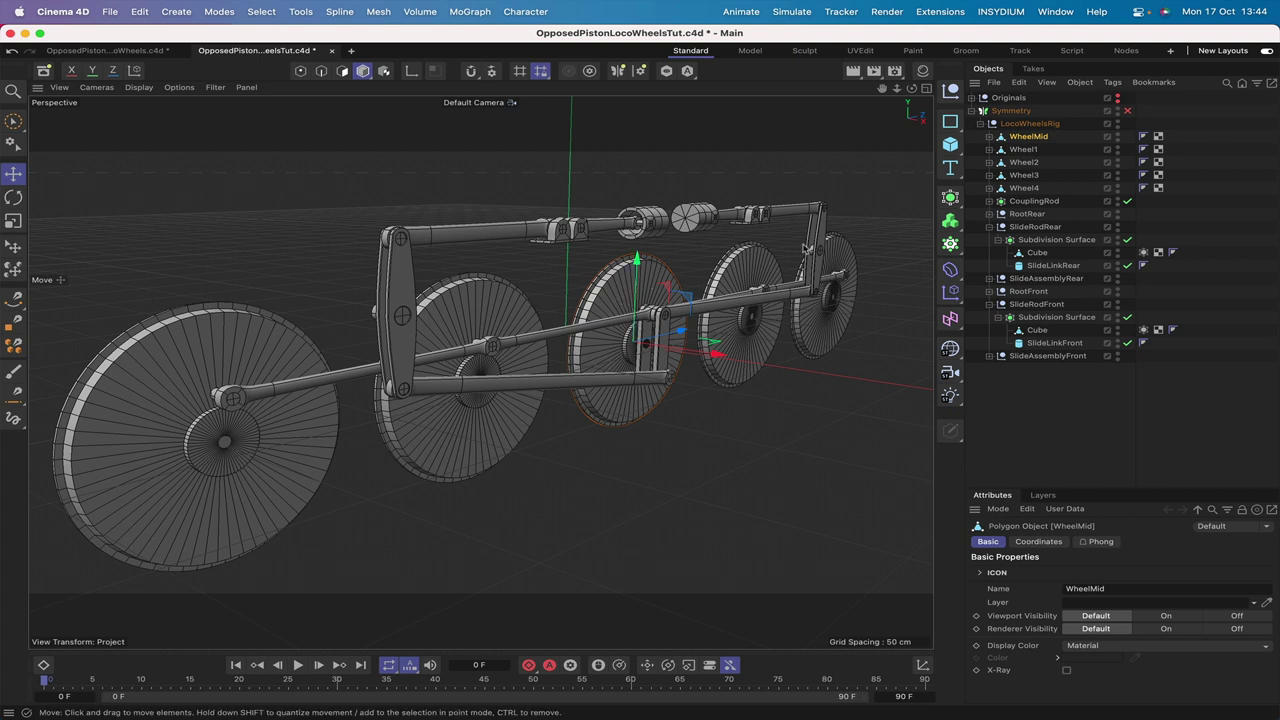
# Step: Add a Null named Xpresso and give it an XPresso tag from Programming Tags
pyautogui.click(951, 92)
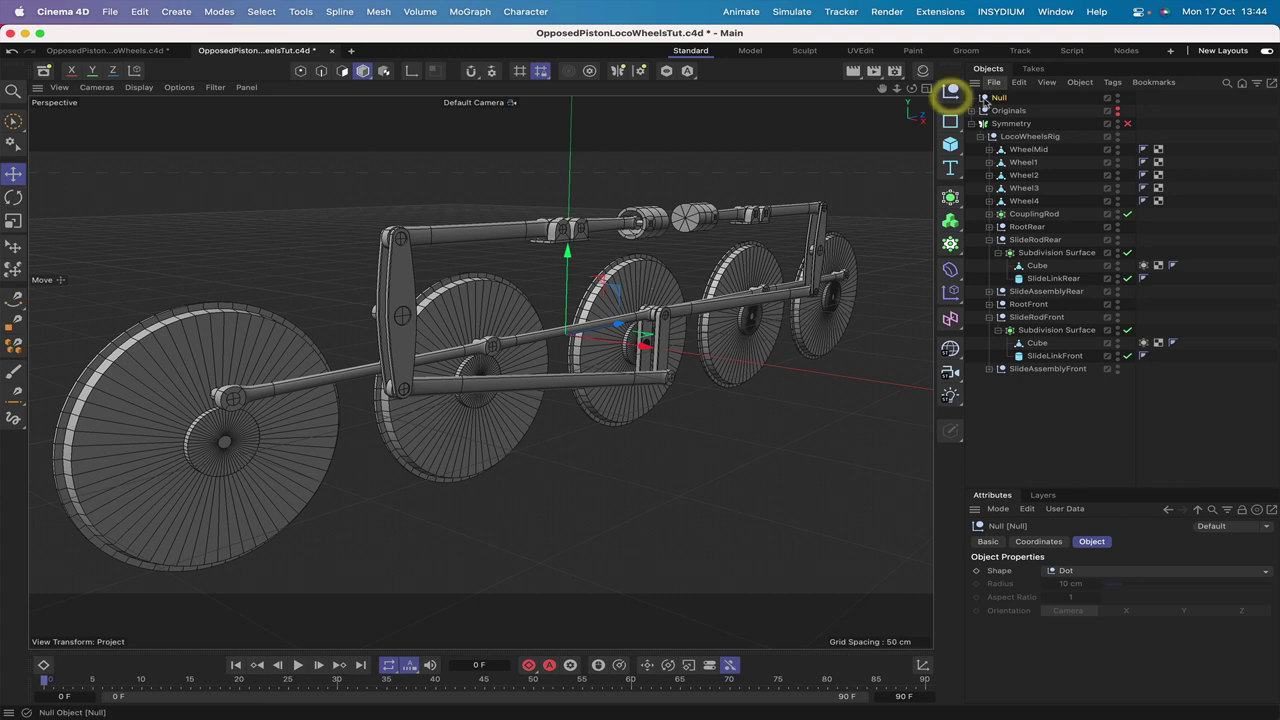
pyautogui.doubleClick(1000, 98)
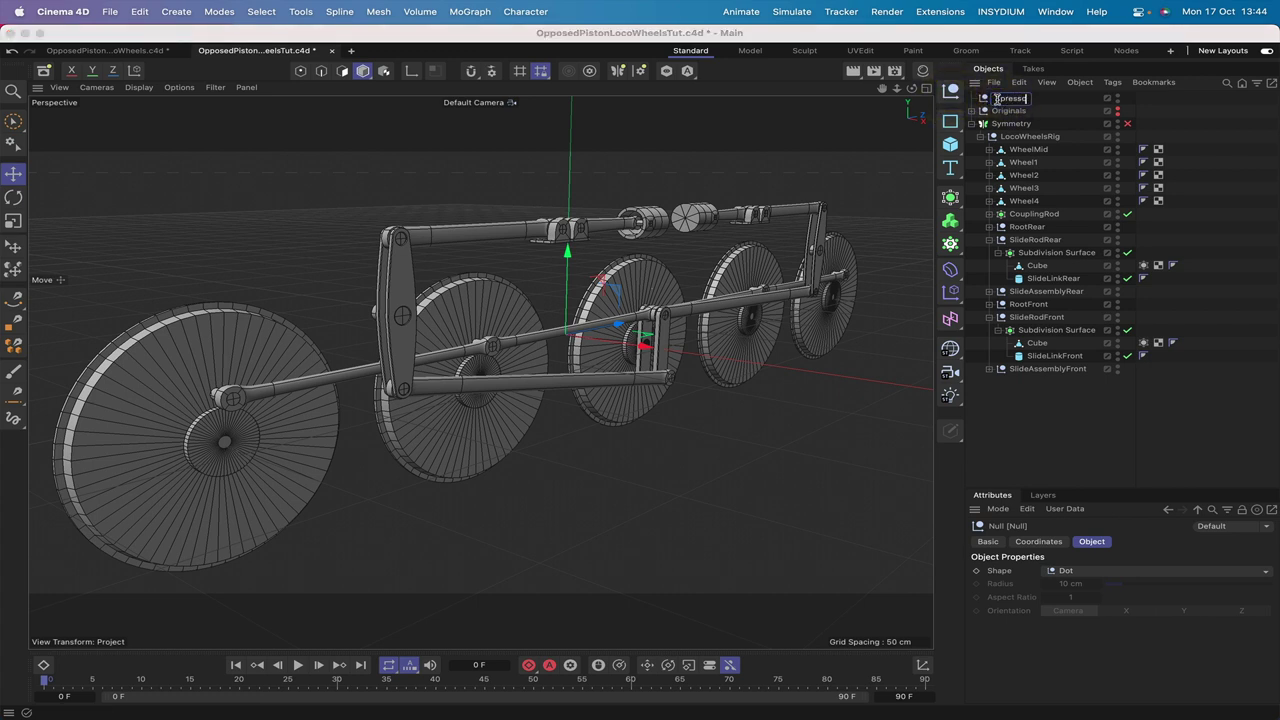
pyautogui.press('Return')
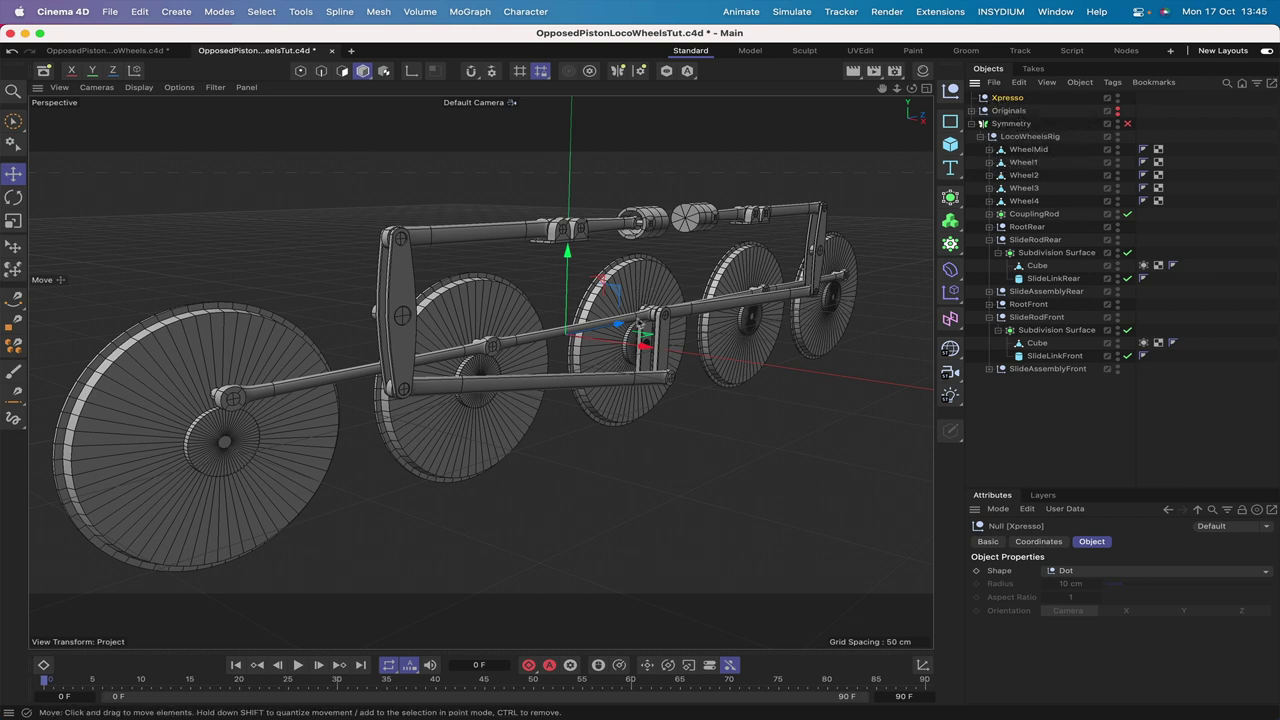
pyautogui.click(1114, 82)
pyautogui.moveTo(1143, 233)
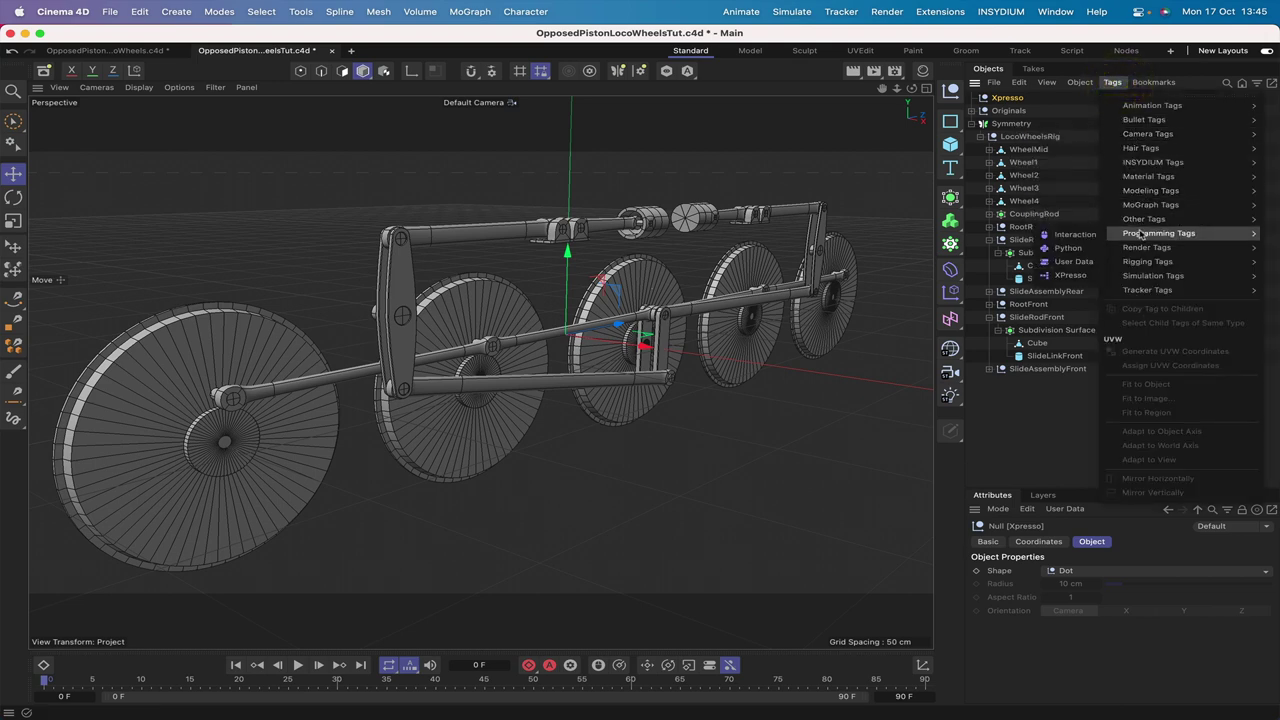
pyautogui.click(1070, 275)
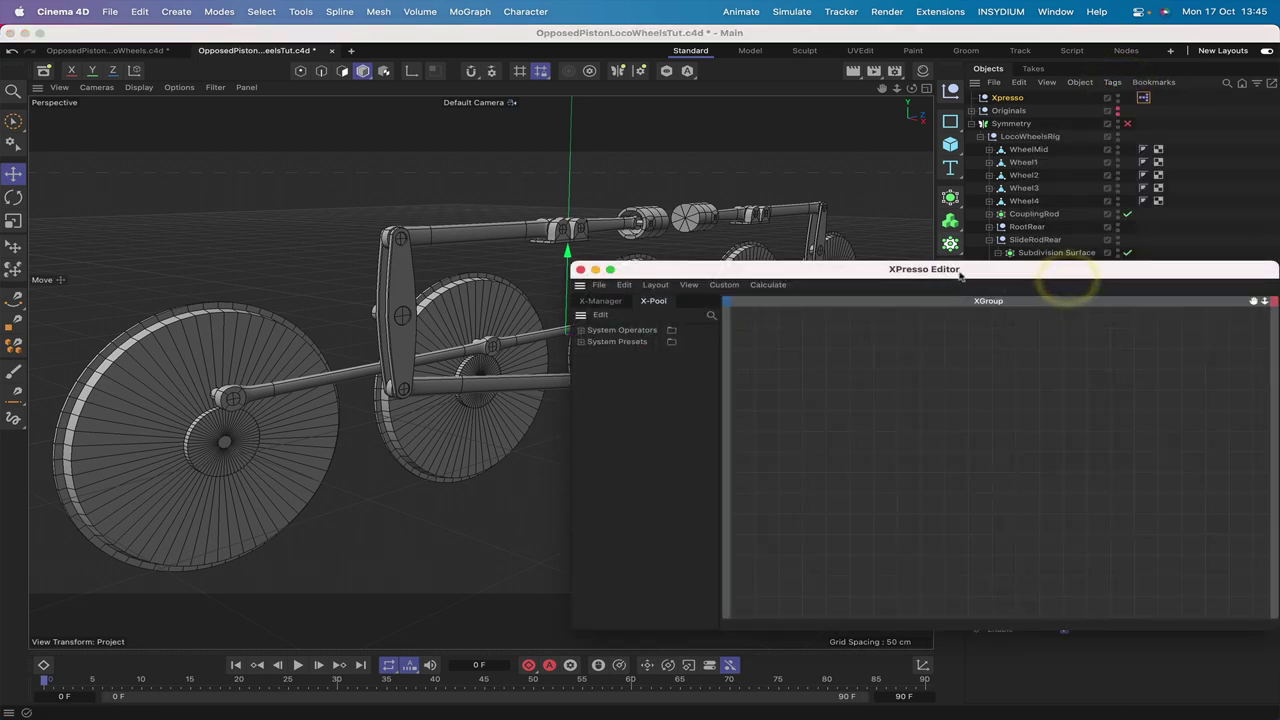
# Step: Reposition the XPresso Editor and drag WheelMid into its graph as a node
pyautogui.moveTo(960, 274); pyautogui.dragTo(440, 45)
pyautogui.moveTo(760, 400); pyautogui.dragTo(776, 248)
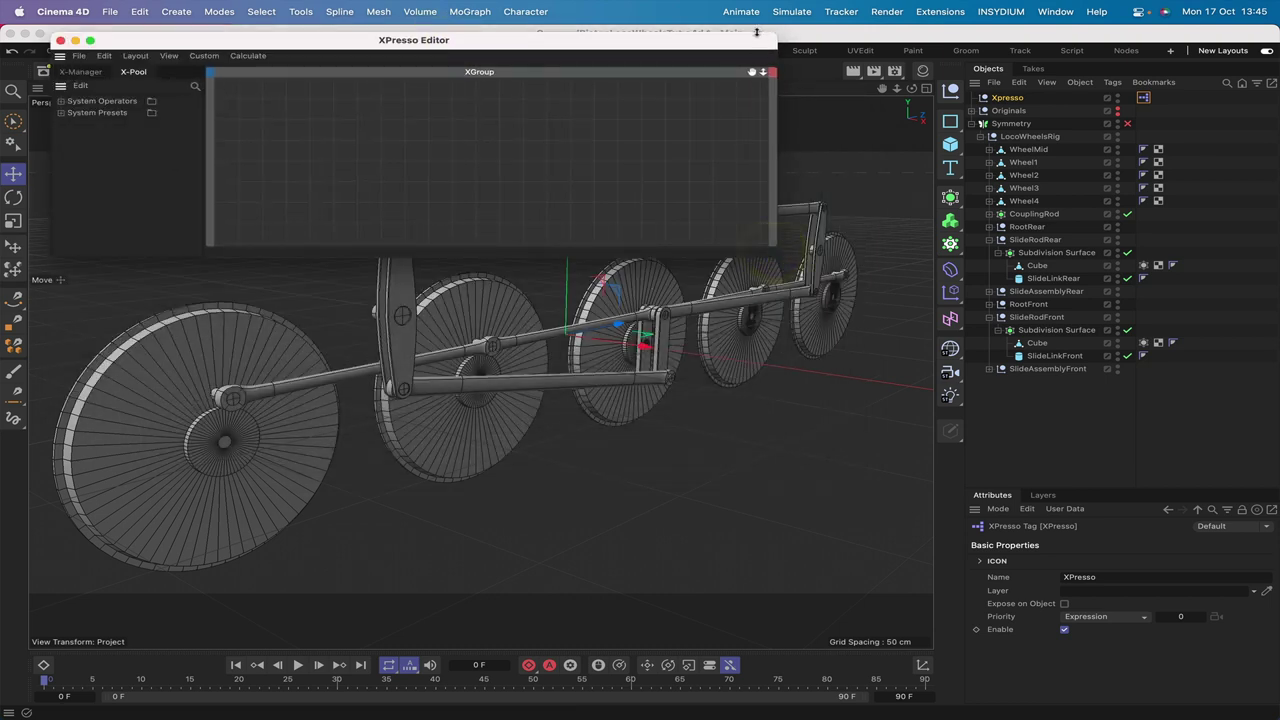
pyautogui.moveTo(757, 32); pyautogui.dragTo(725, 24)
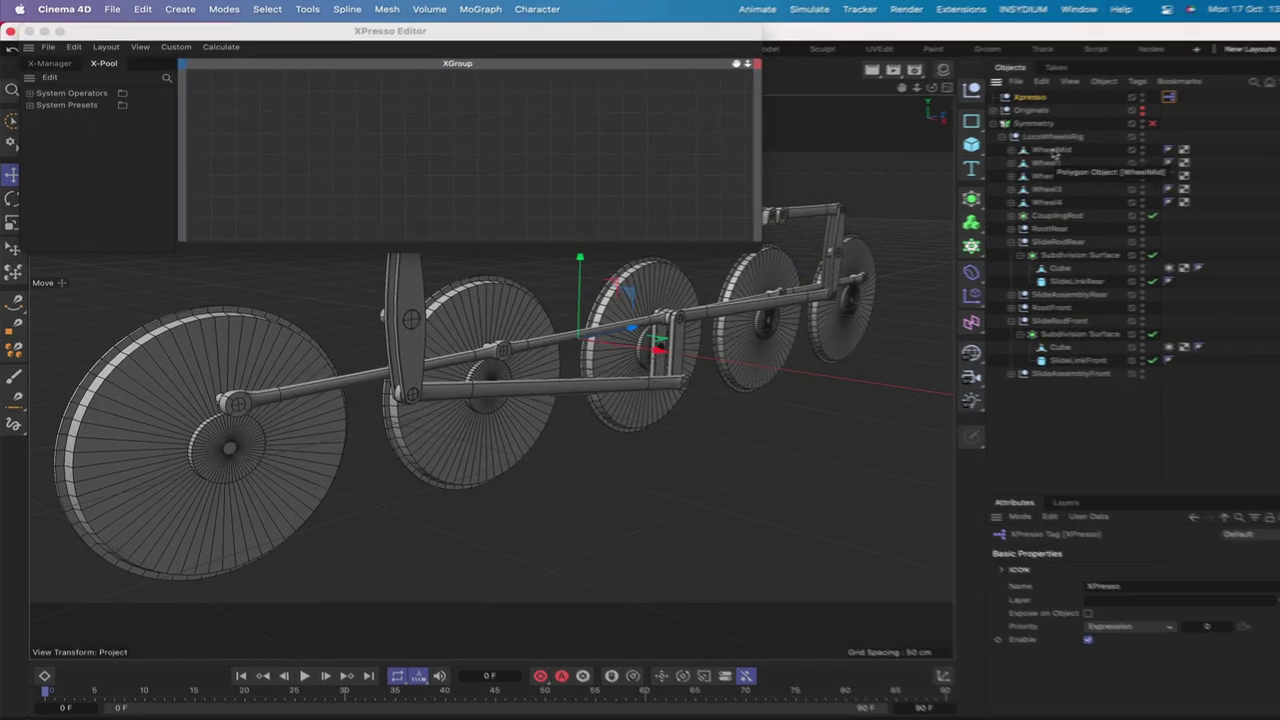
pyautogui.moveTo(1054, 150); pyautogui.dragTo(296, 114)
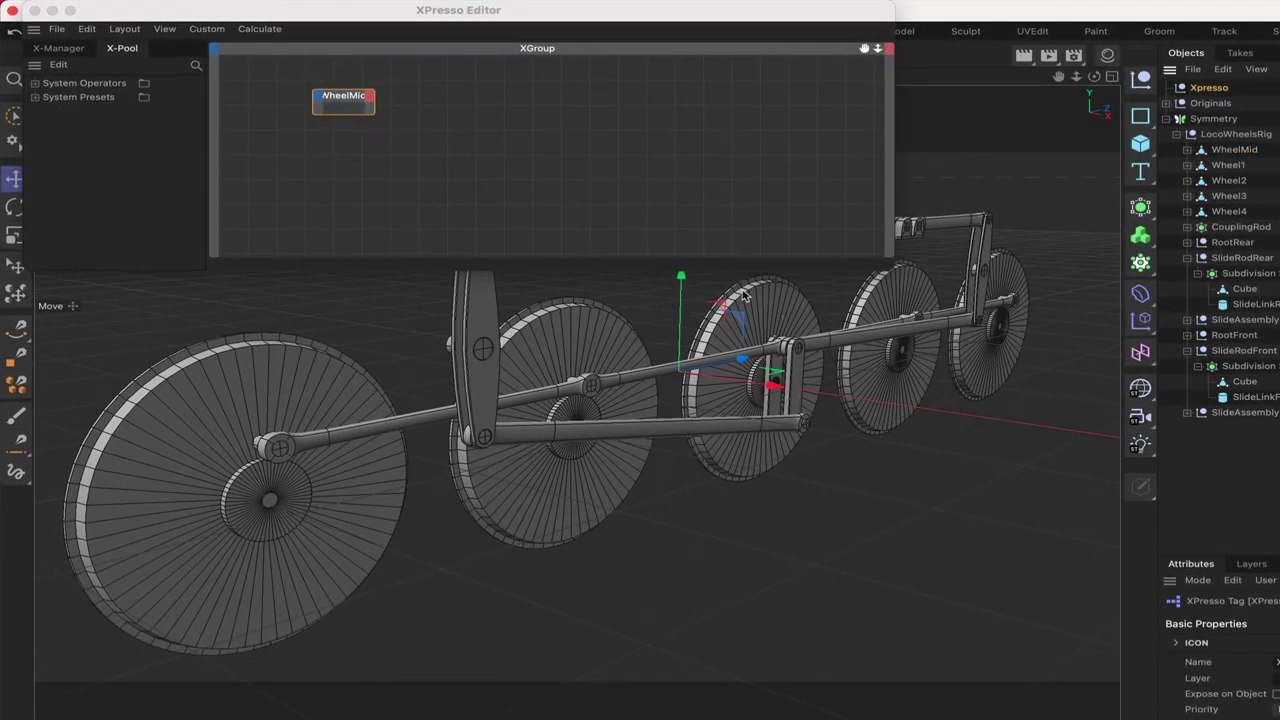
pyautogui.click(14, 207)
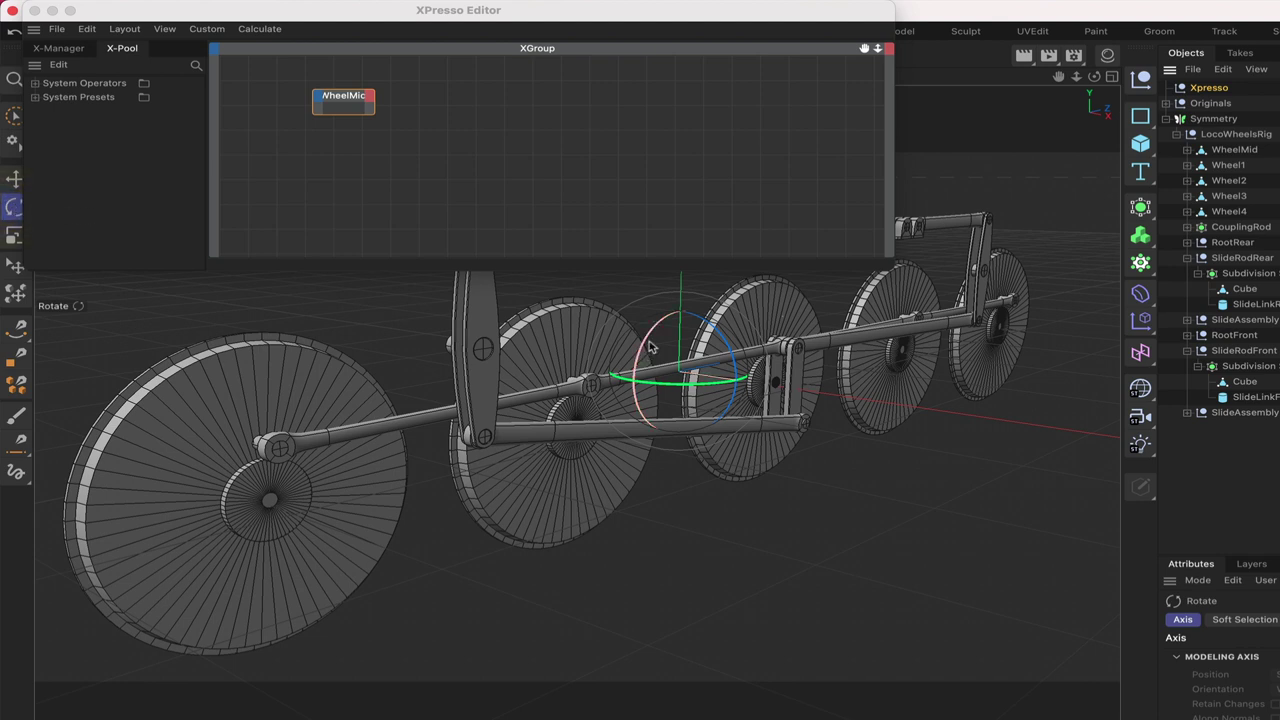
pyautogui.click(1232, 150)
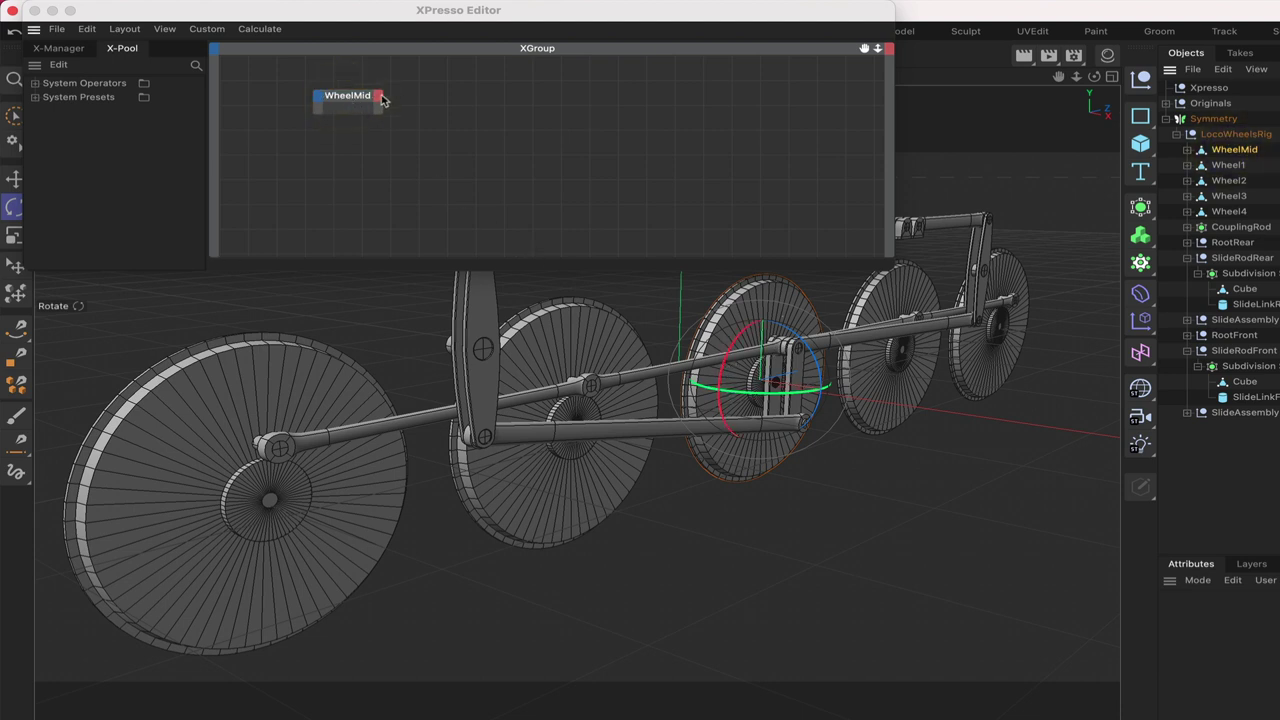
# Step: Add a Rotation . P output port to the WheelMid node
pyautogui.click(378, 96)
pyautogui.moveTo(408, 152)
pyautogui.moveTo(580, 165)
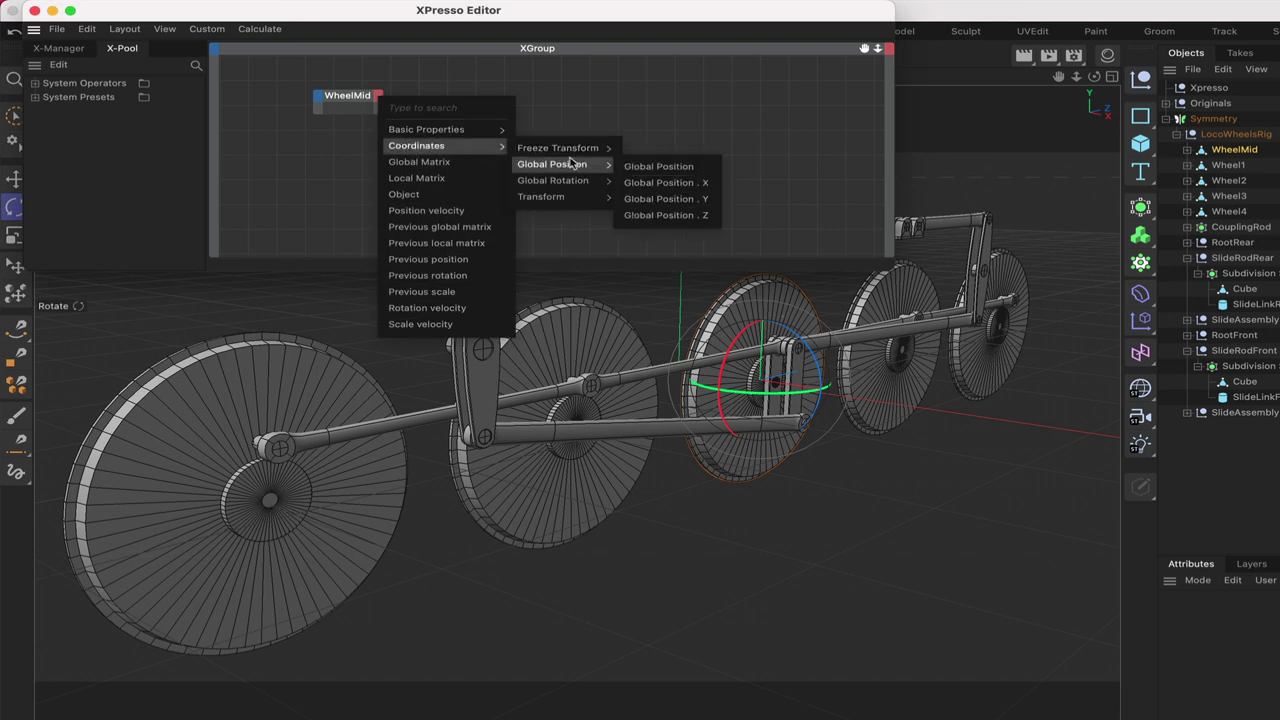
pyautogui.moveTo(591, 197)
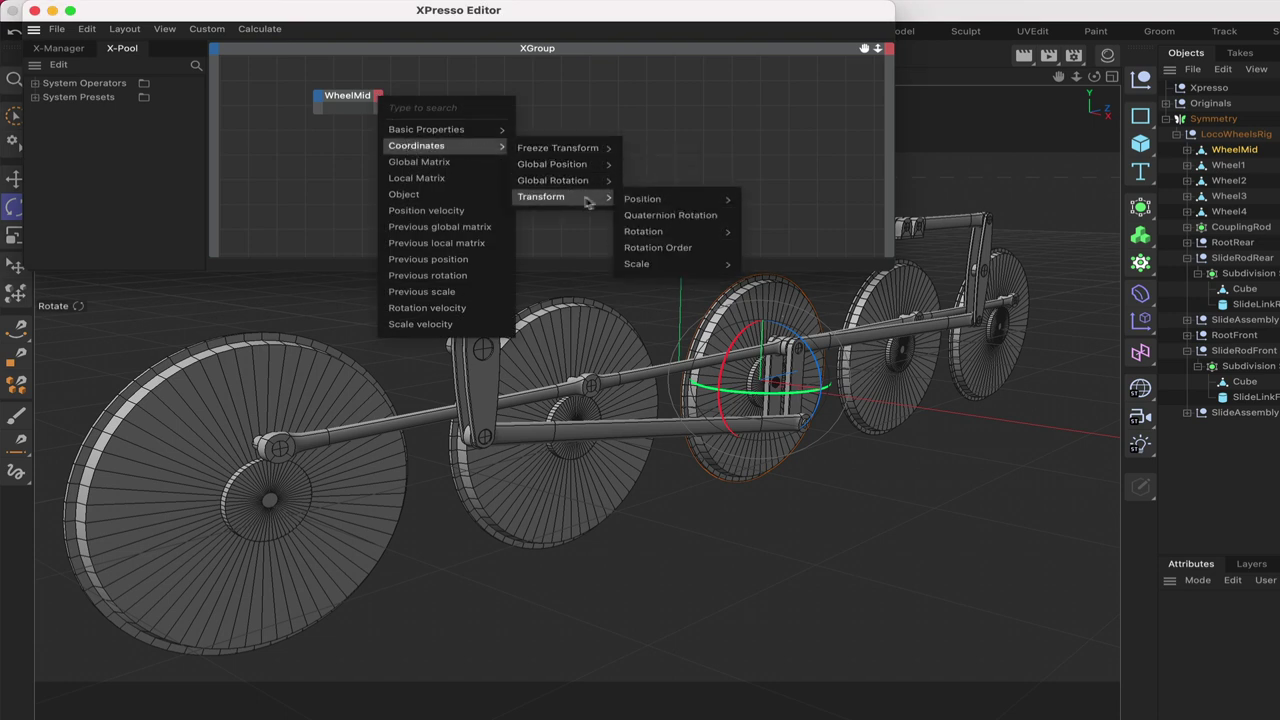
pyautogui.moveTo(660, 232)
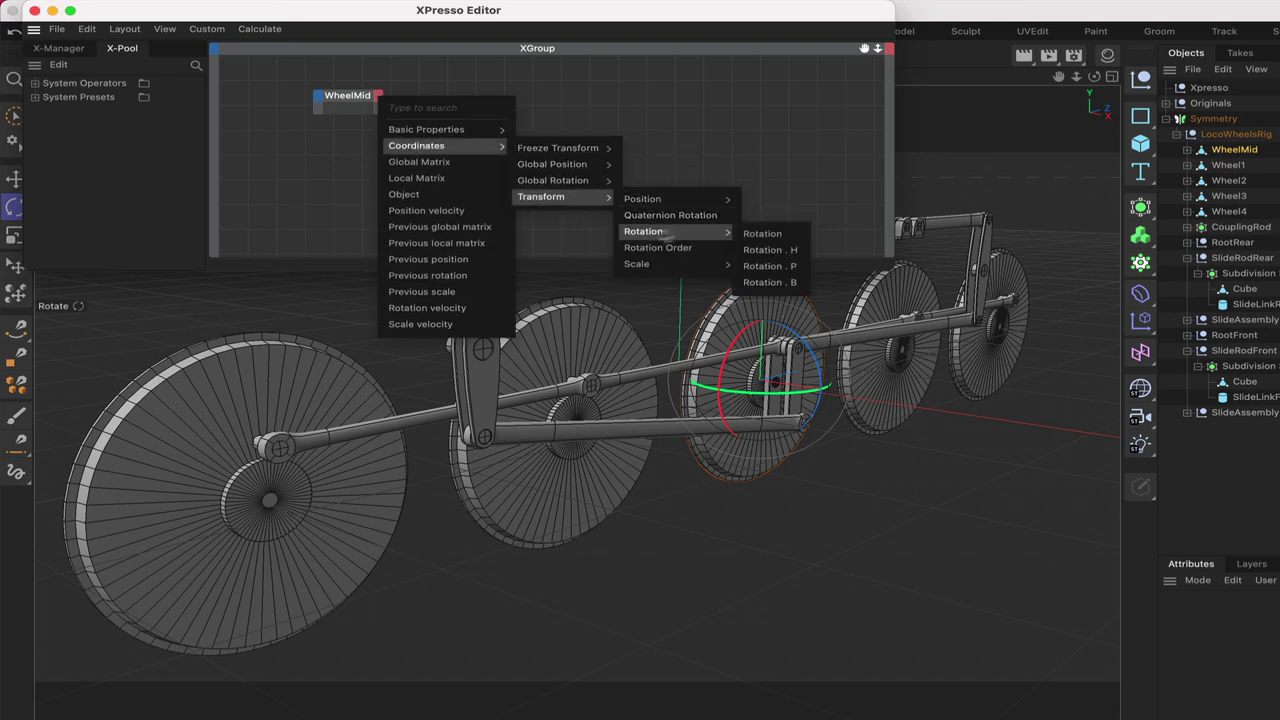
pyautogui.click(770, 266)
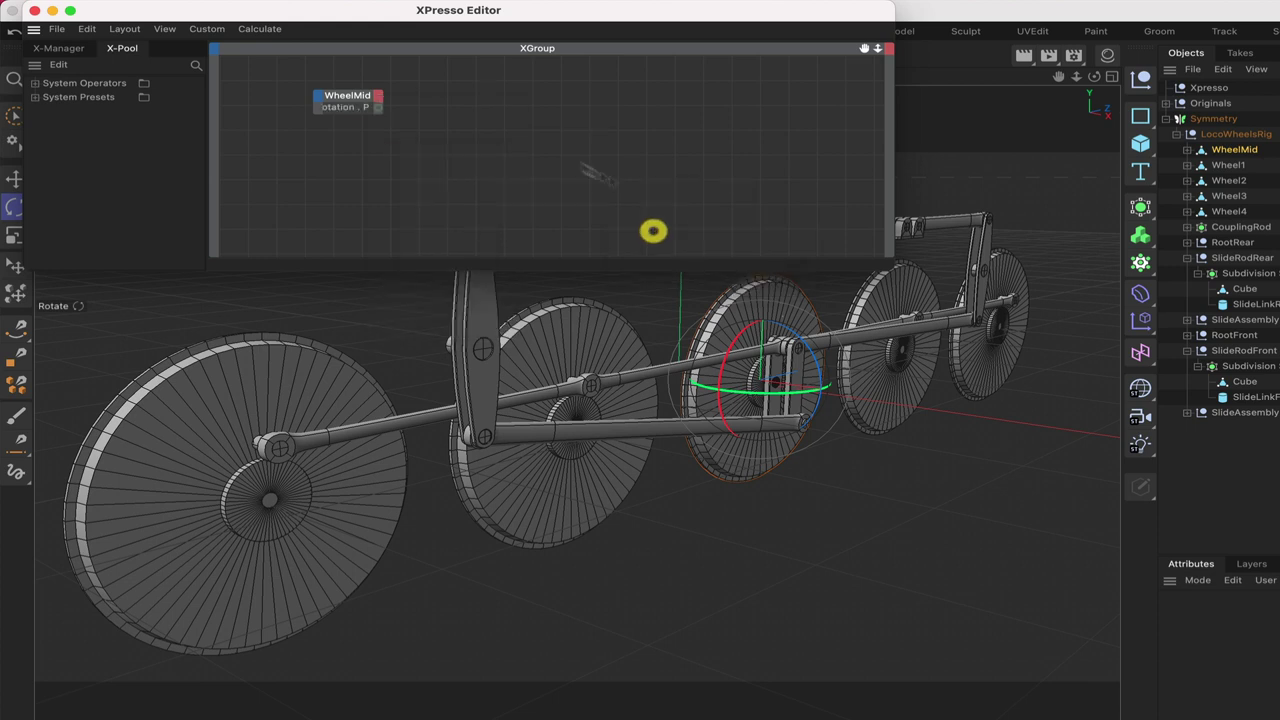
pyautogui.click(350, 98)
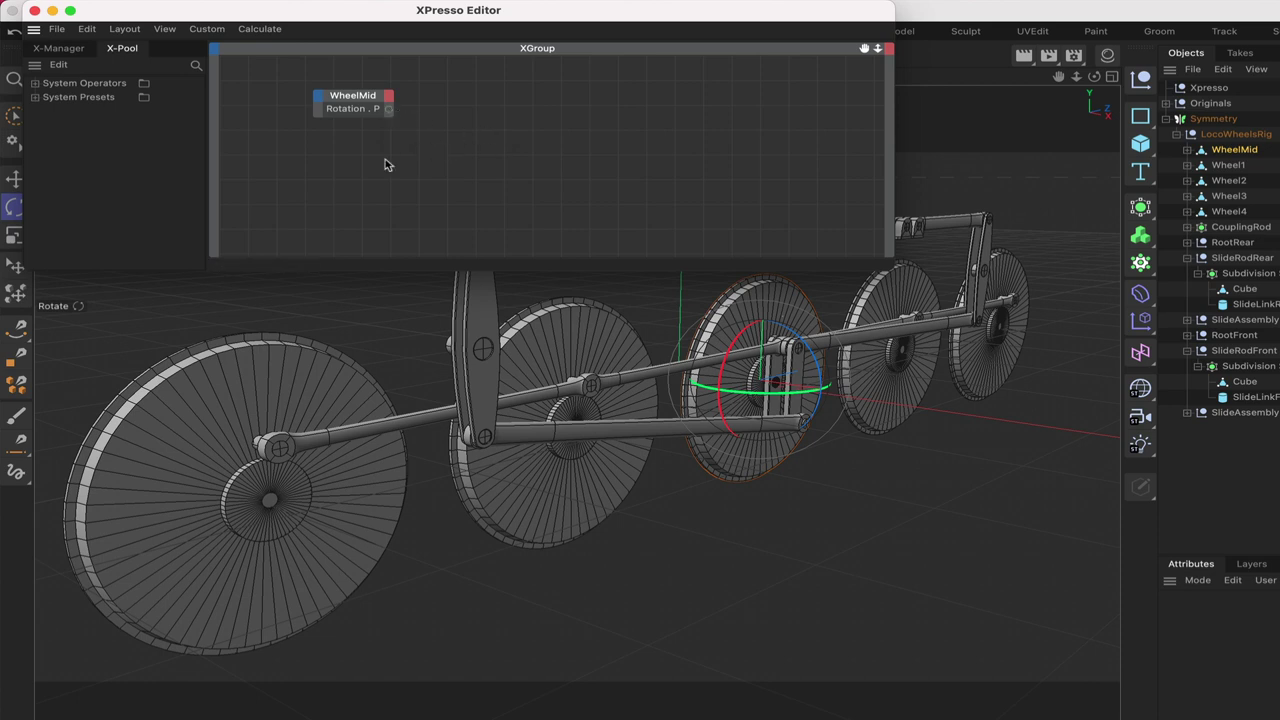
# Step: Add an Iteration node to the XGroup with its End set to 3
pyautogui.rightClick(339, 172)
pyautogui.moveTo(385, 201)
pyautogui.moveTo(495, 203)
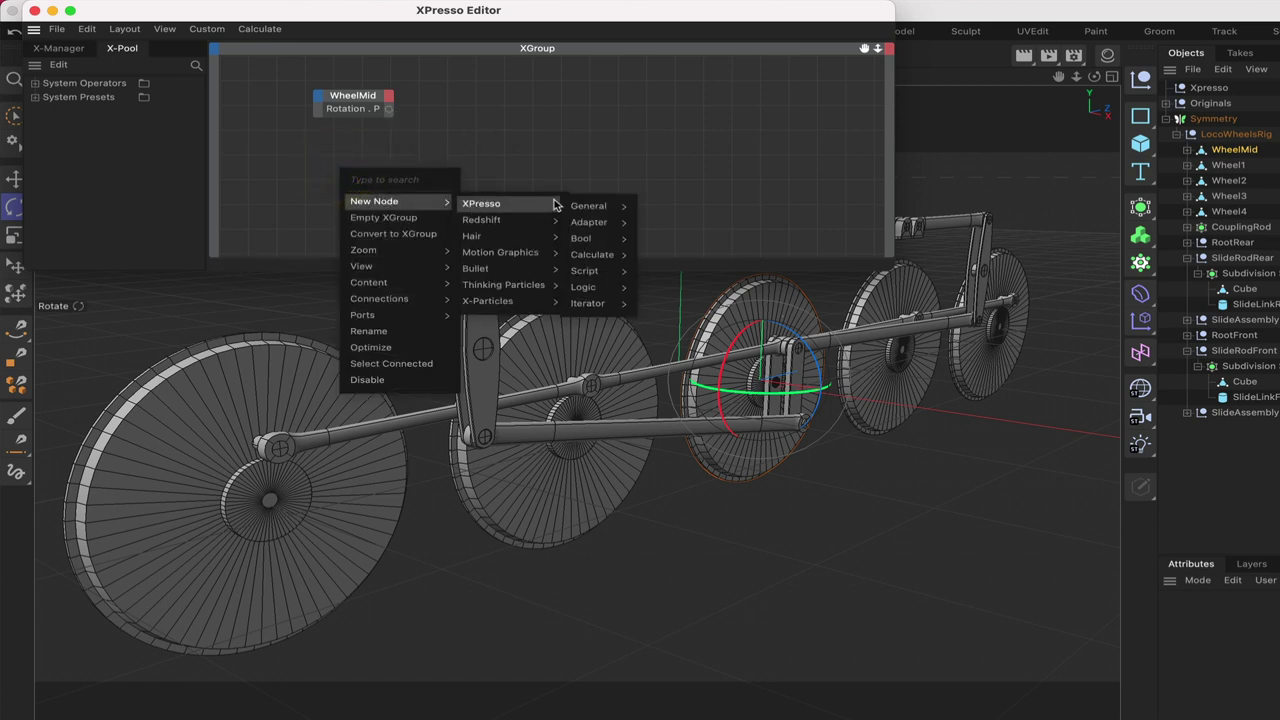
pyautogui.moveTo(612, 205)
pyautogui.moveTo(600, 303)
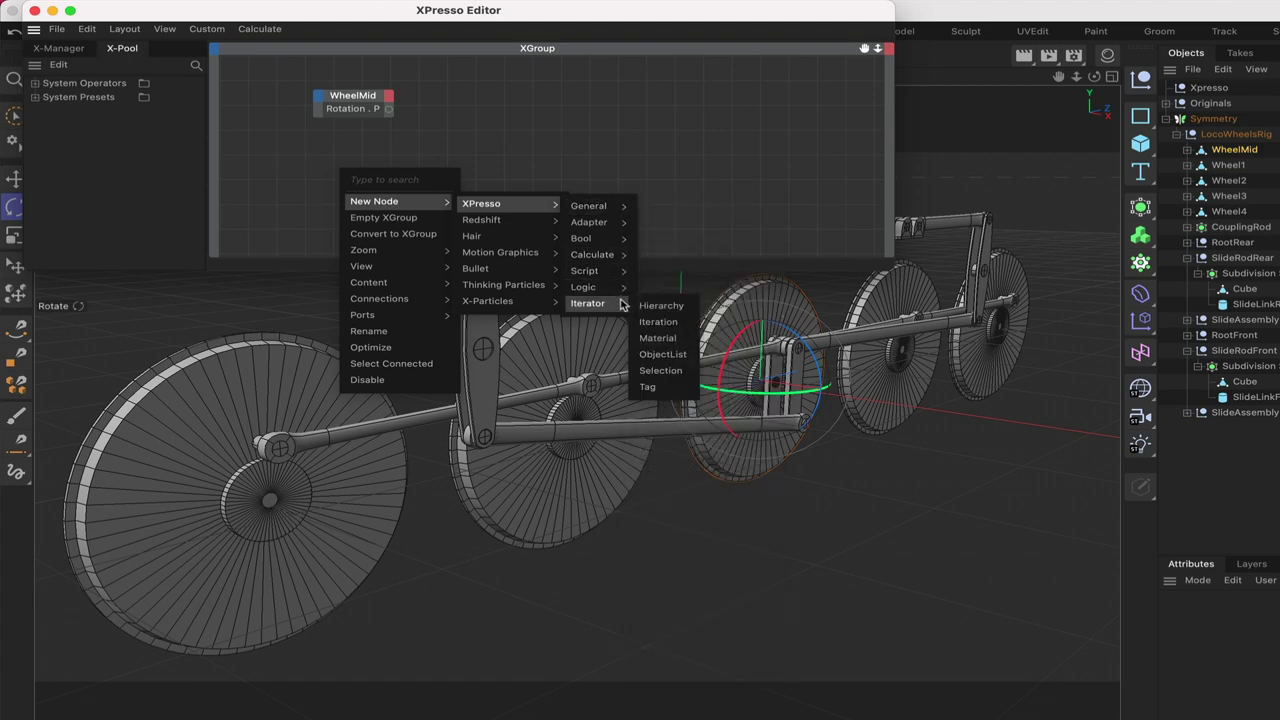
pyautogui.click(658, 321)
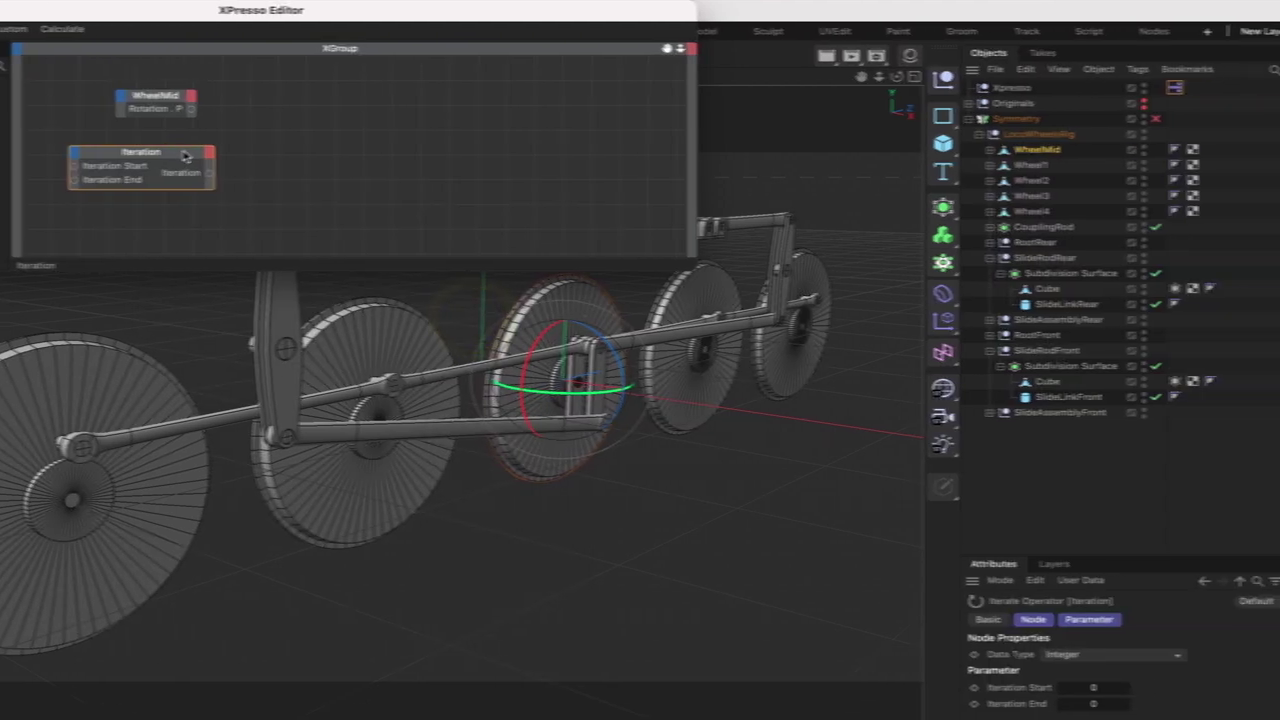
pyautogui.click(117, 156)
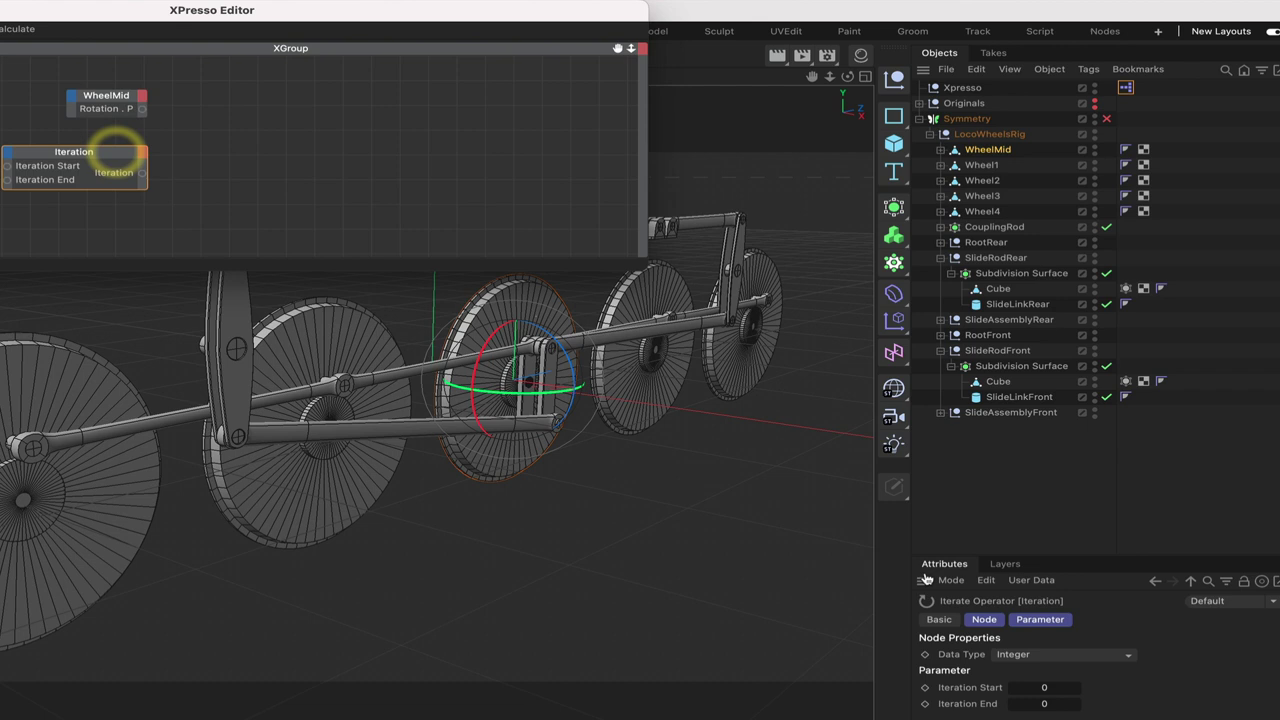
pyautogui.click(1042, 704)
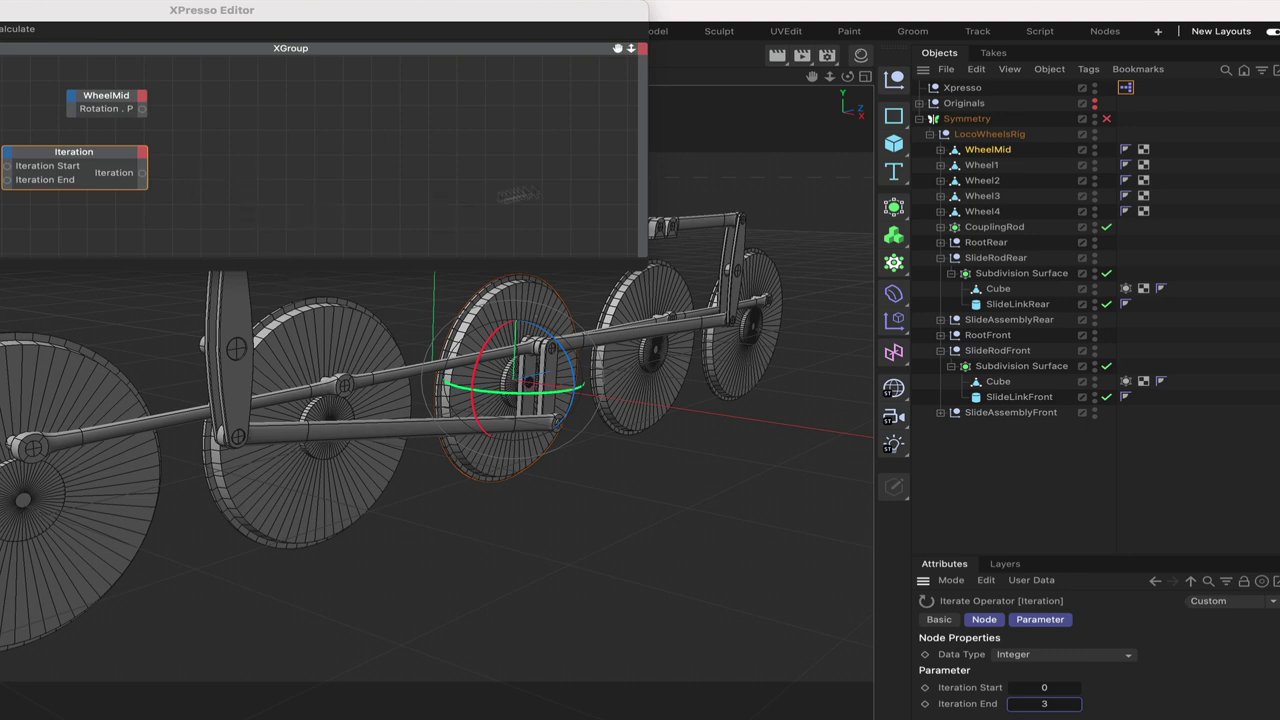
# Step: Add a Link List node and connect the Iteration output to its Index input
pyautogui.rightClick(196, 177)
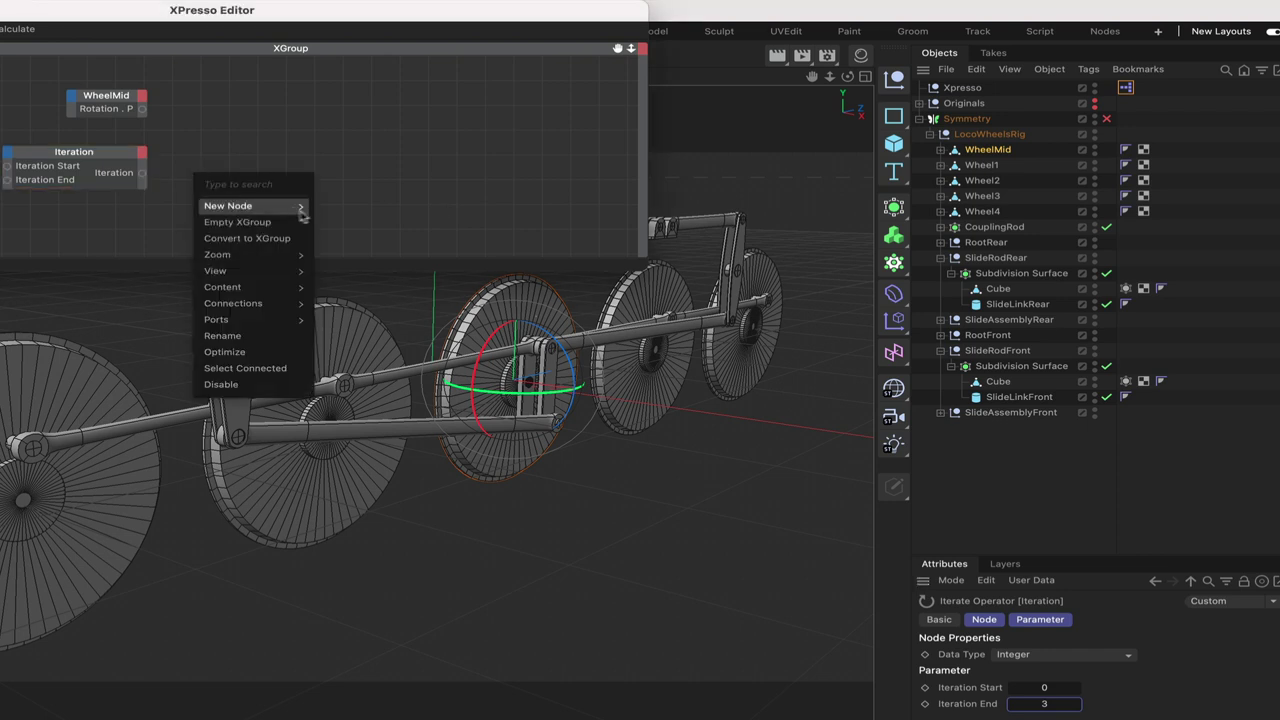
pyautogui.moveTo(230, 206)
pyautogui.moveTo(336, 208)
pyautogui.moveTo(459, 210)
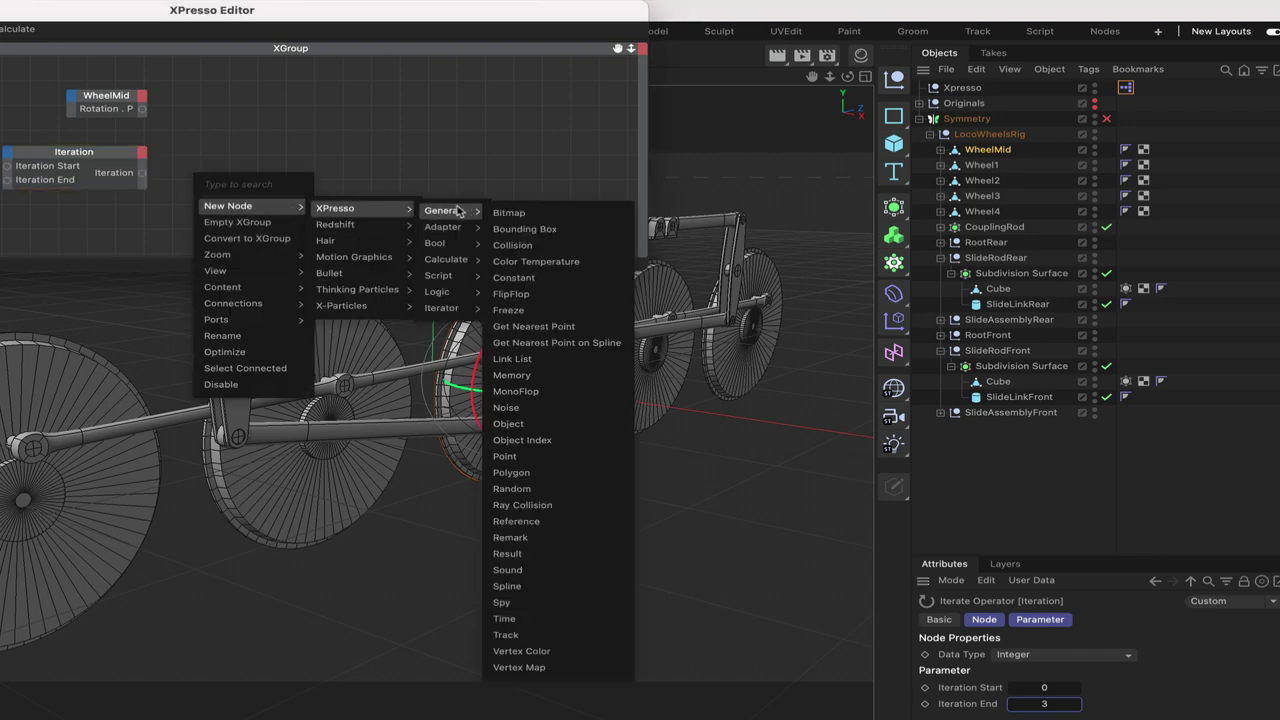
pyautogui.click(512, 358)
pyautogui.moveTo(230, 170); pyautogui.dragTo(275, 168)
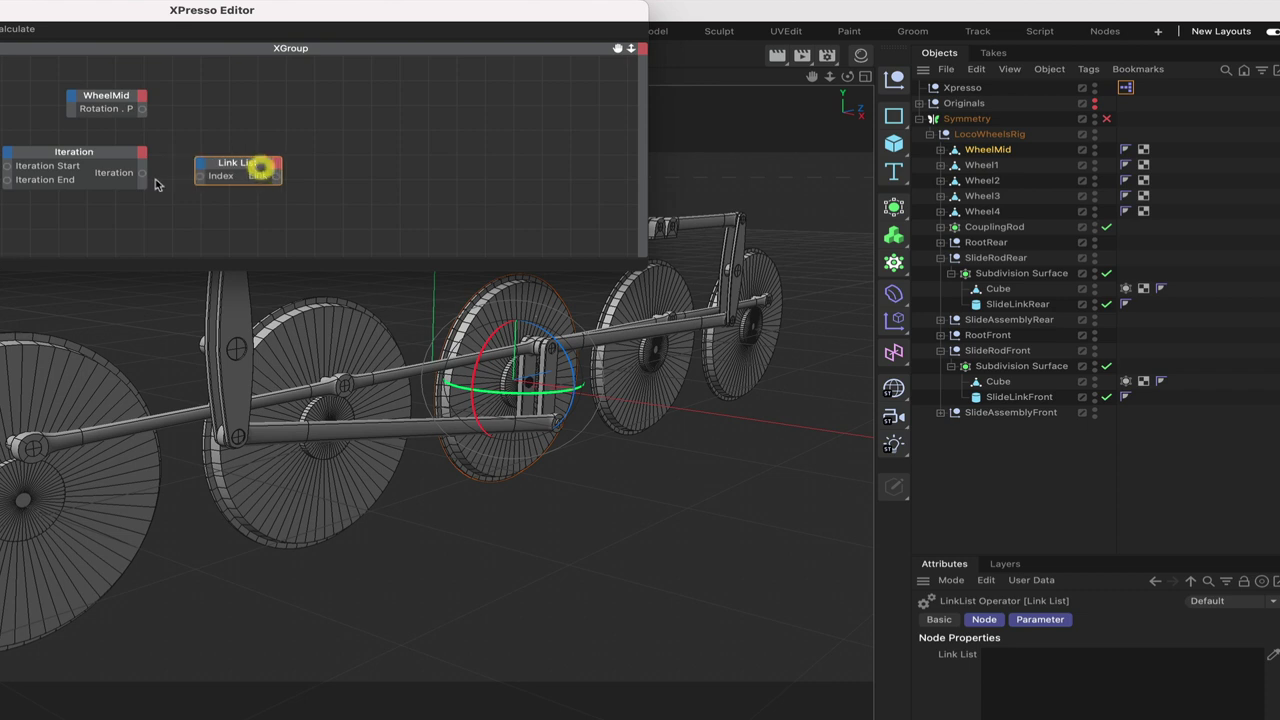
pyautogui.moveTo(143, 173); pyautogui.dragTo(262, 165)
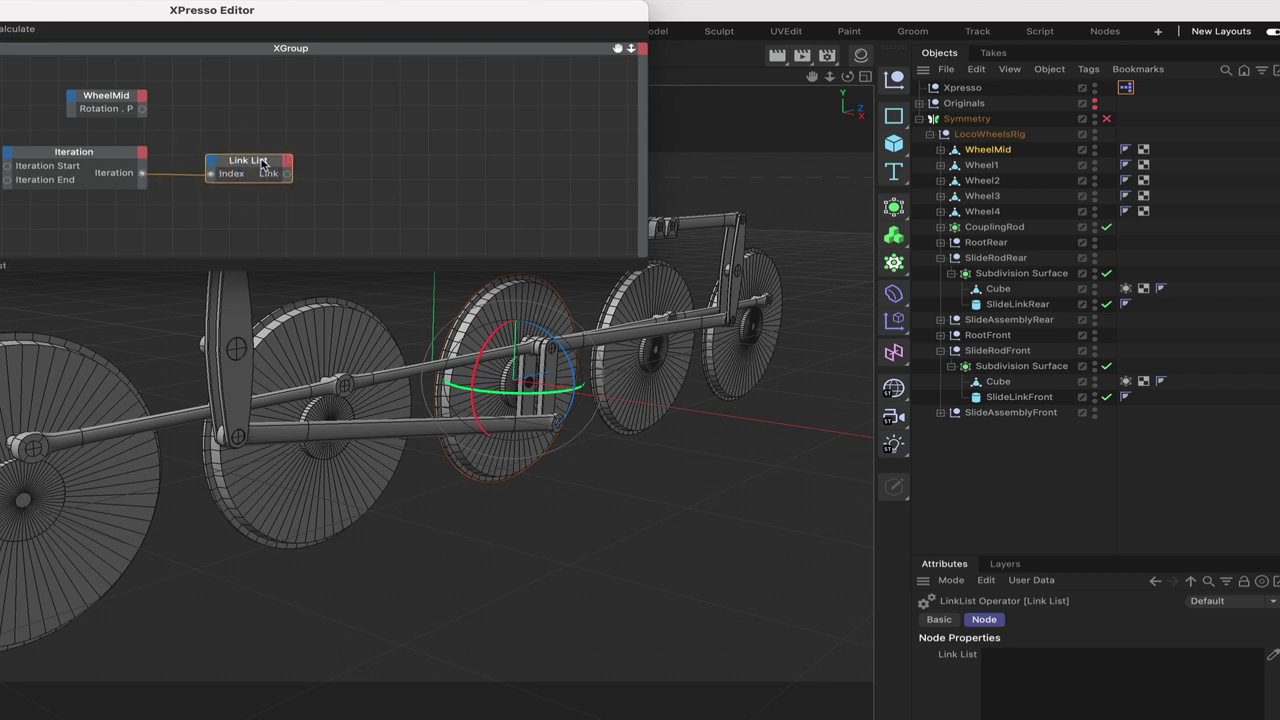
# Step: Pick Wheel1, Wheel2, Wheel3 and Wheel4 into the Link List node's list
pyautogui.click(263, 165)
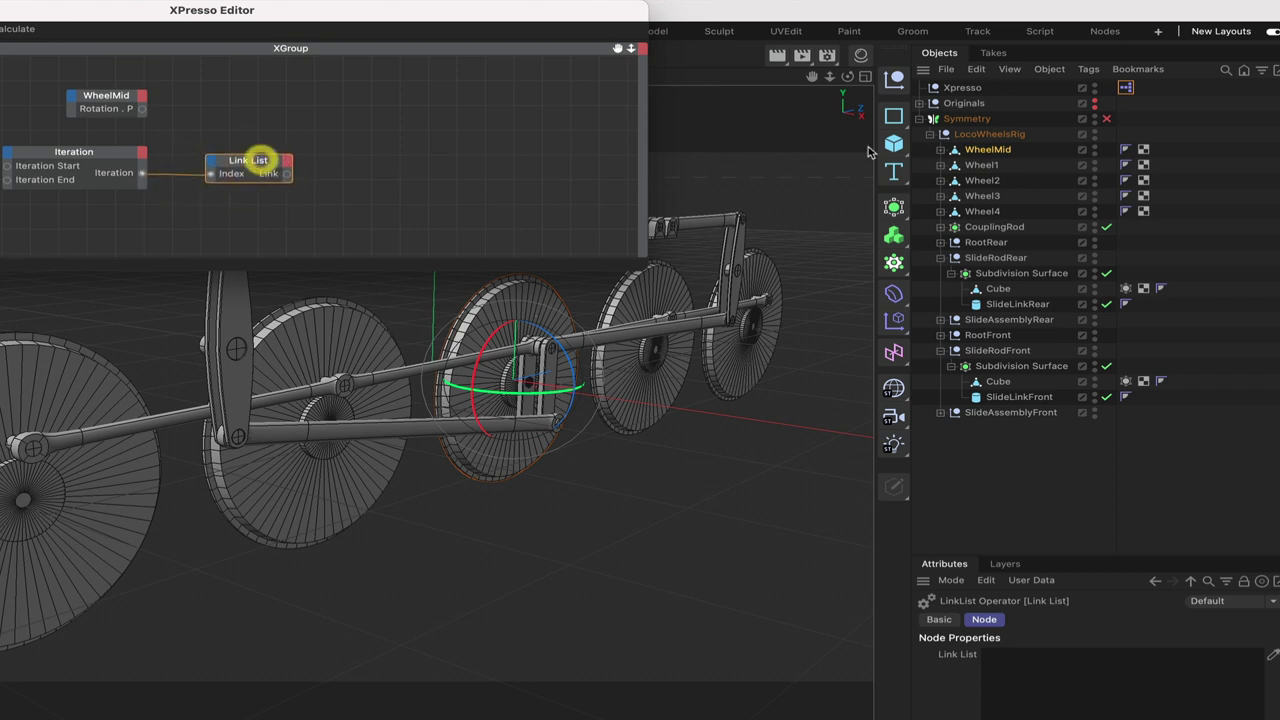
pyautogui.click(1272, 655)
pyautogui.click(984, 165)
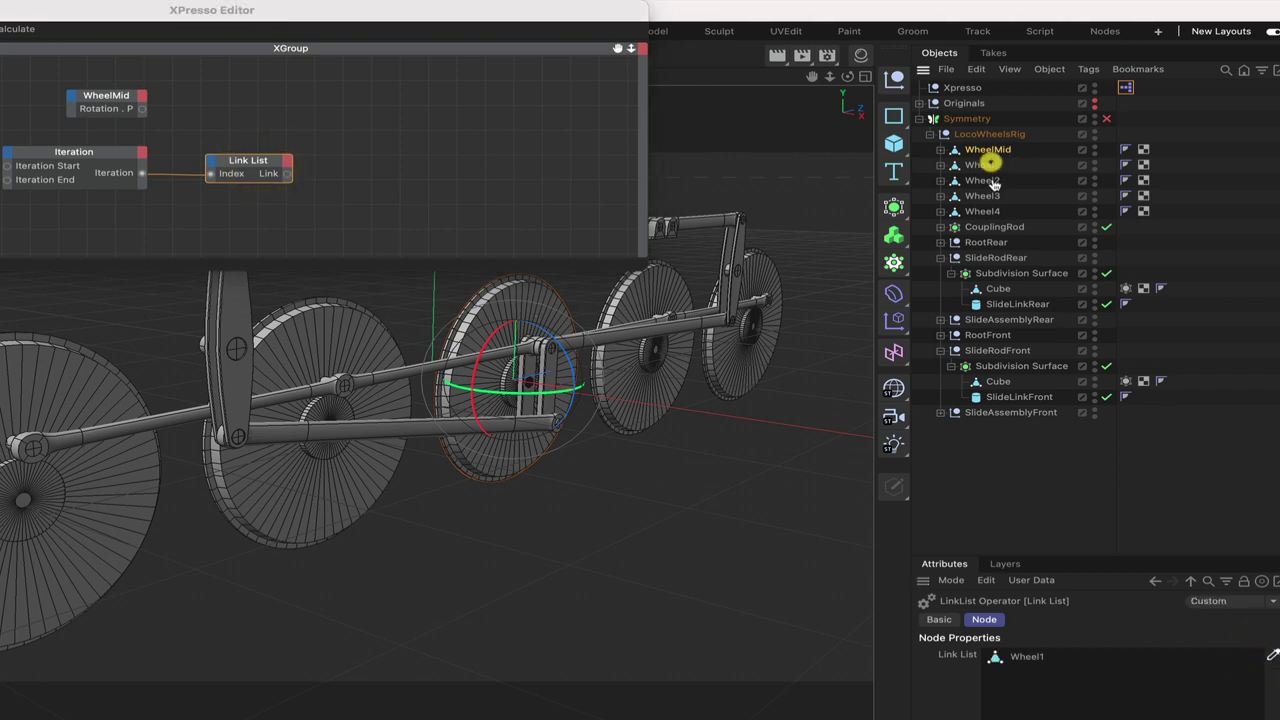
pyautogui.click(988, 181)
pyautogui.click(982, 196)
pyautogui.click(982, 211)
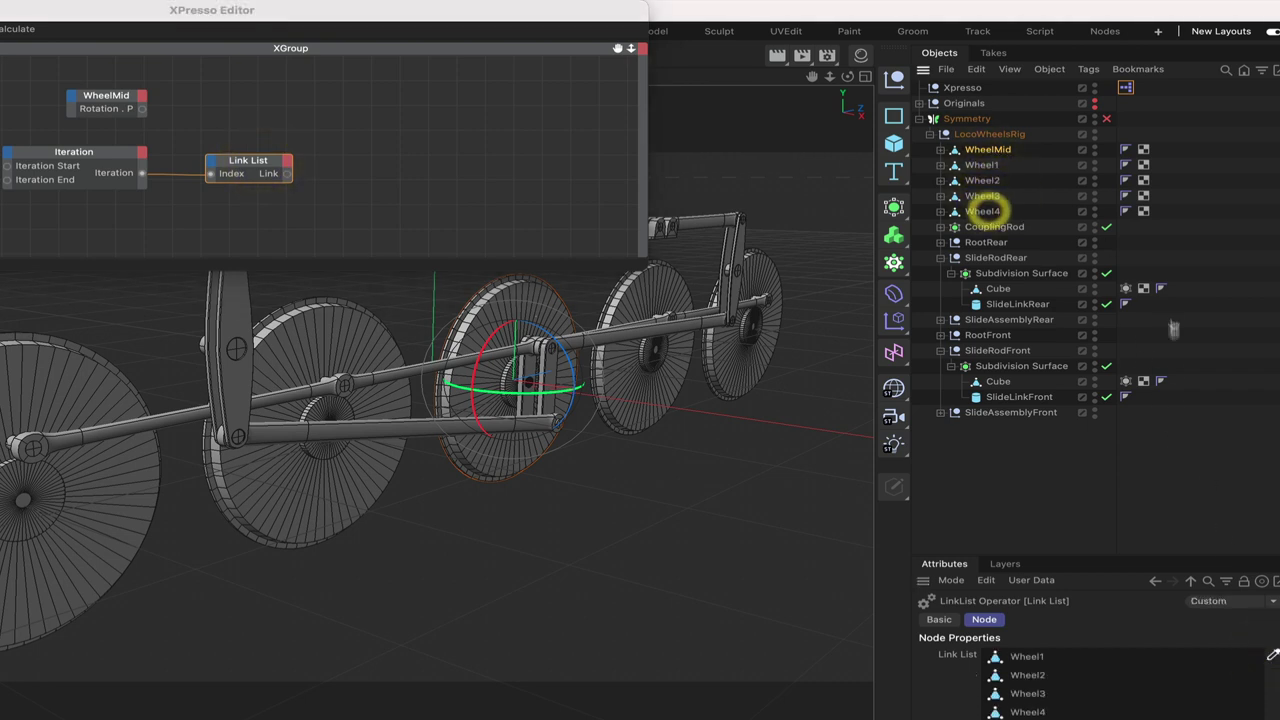
pyautogui.click(1272, 655)
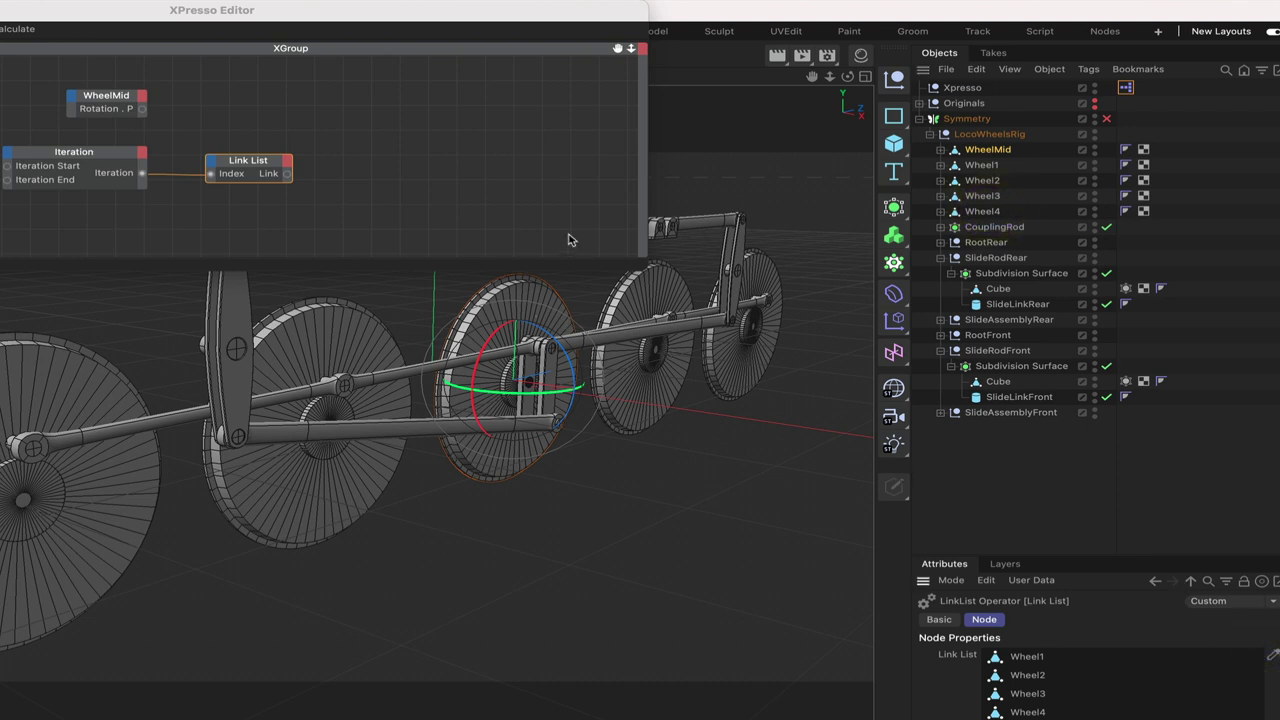
# Step: Add a Wheel4 node with Object and Rotation . P input ports
pyautogui.click(983, 213)
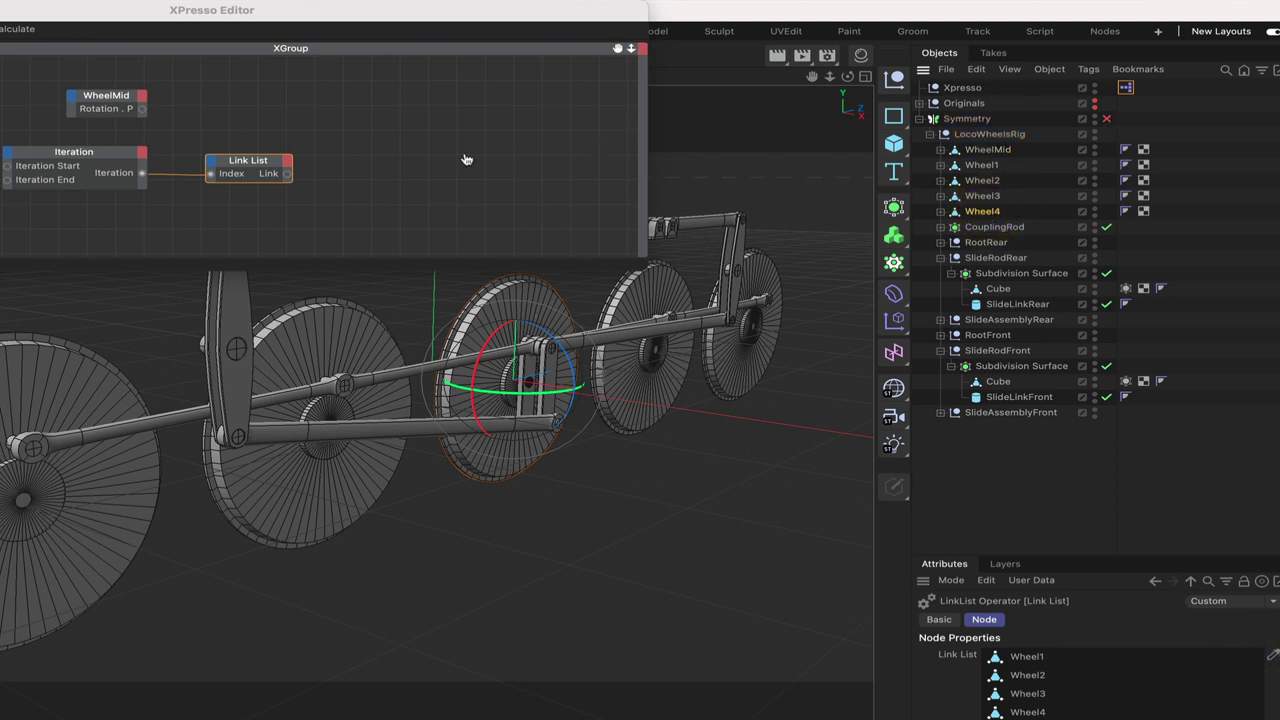
pyautogui.moveTo(409, 139); pyautogui.dragTo(400, 132)
pyautogui.click(378, 125)
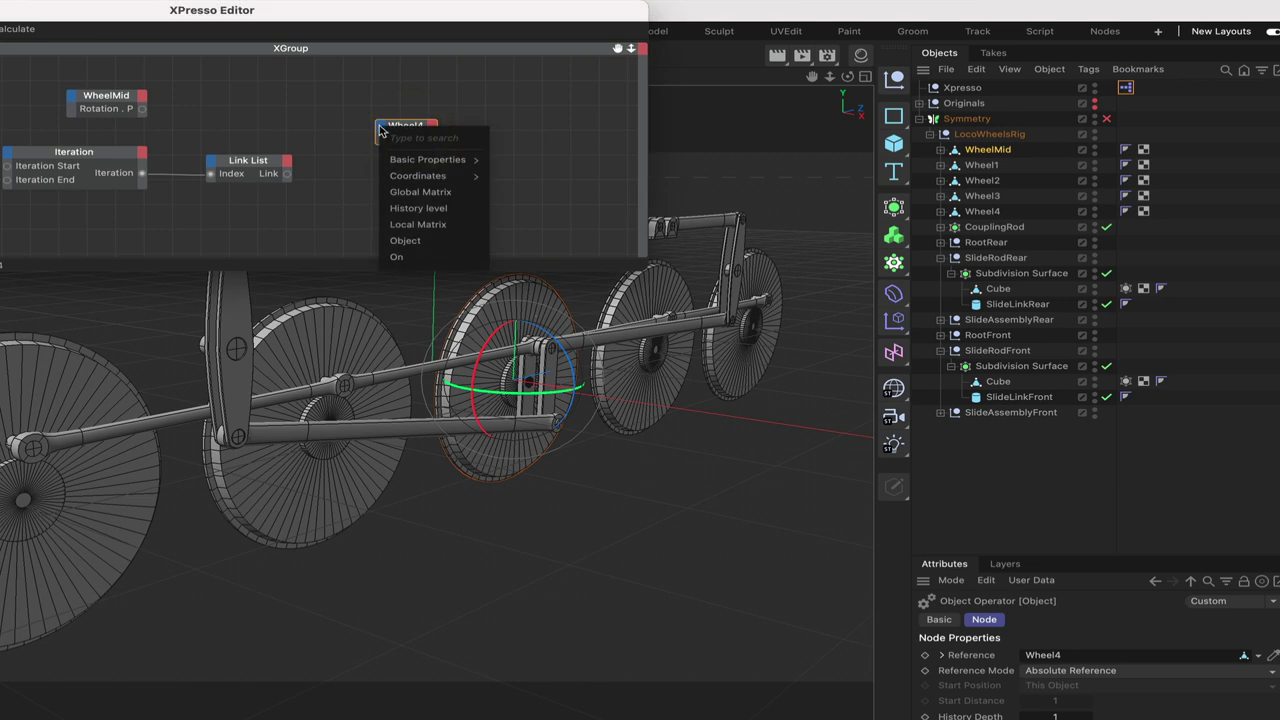
pyautogui.click(403, 238)
pyautogui.click(380, 128)
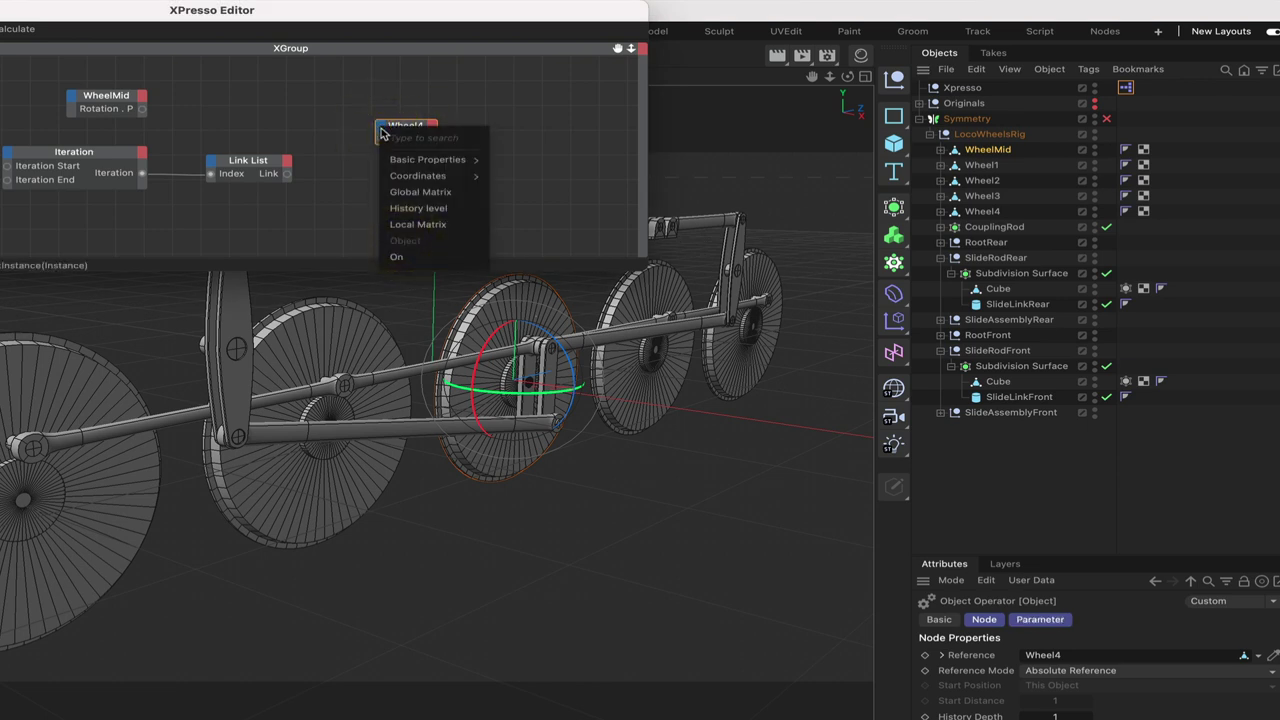
pyautogui.moveTo(397, 166)
pyautogui.moveTo(527, 228)
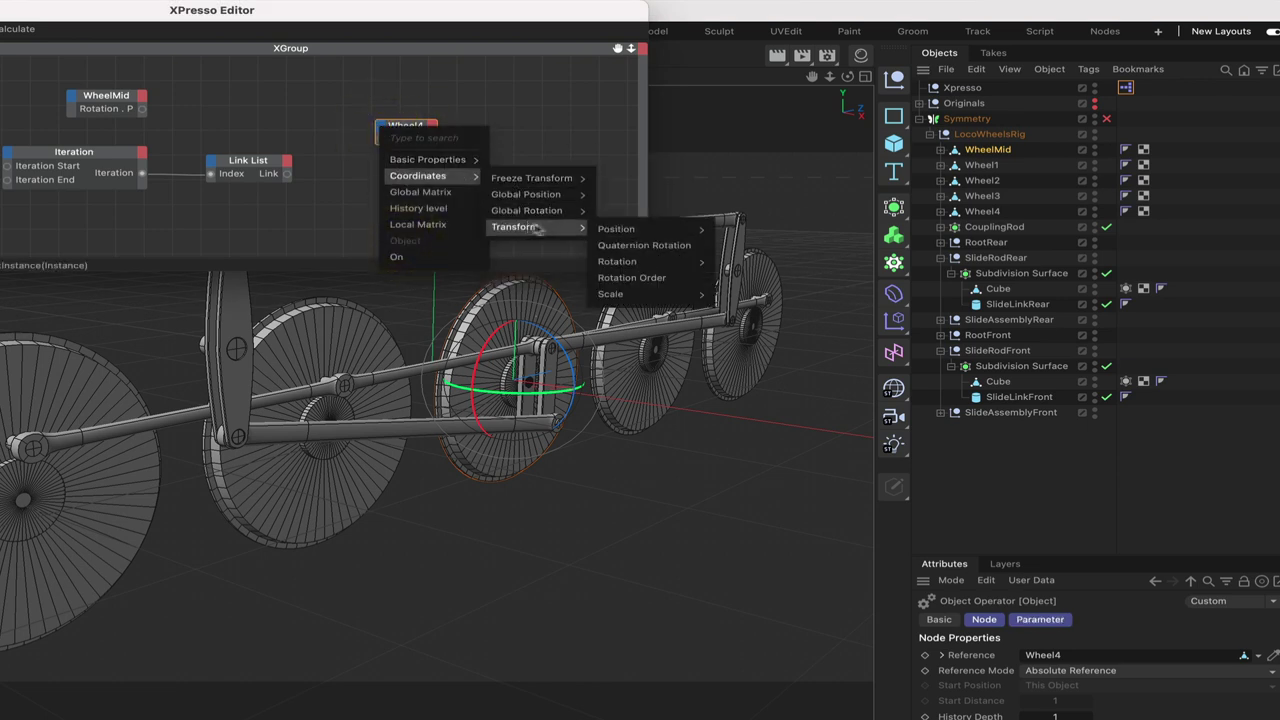
pyautogui.moveTo(625, 262)
pyautogui.click(765, 303)
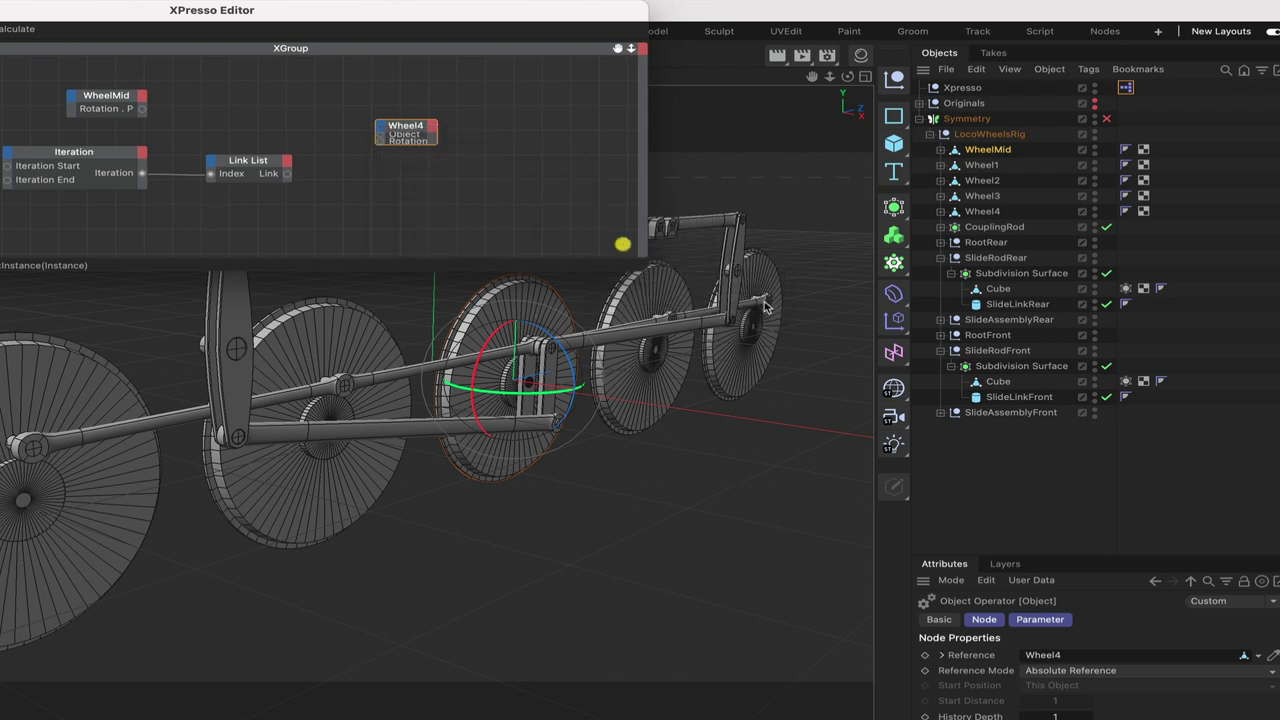
# Step: Connect Link List output to Wheel4's Object input and WheelMid's Rotation . P to Wheel4's Rotation . P
pyautogui.click(410, 132)
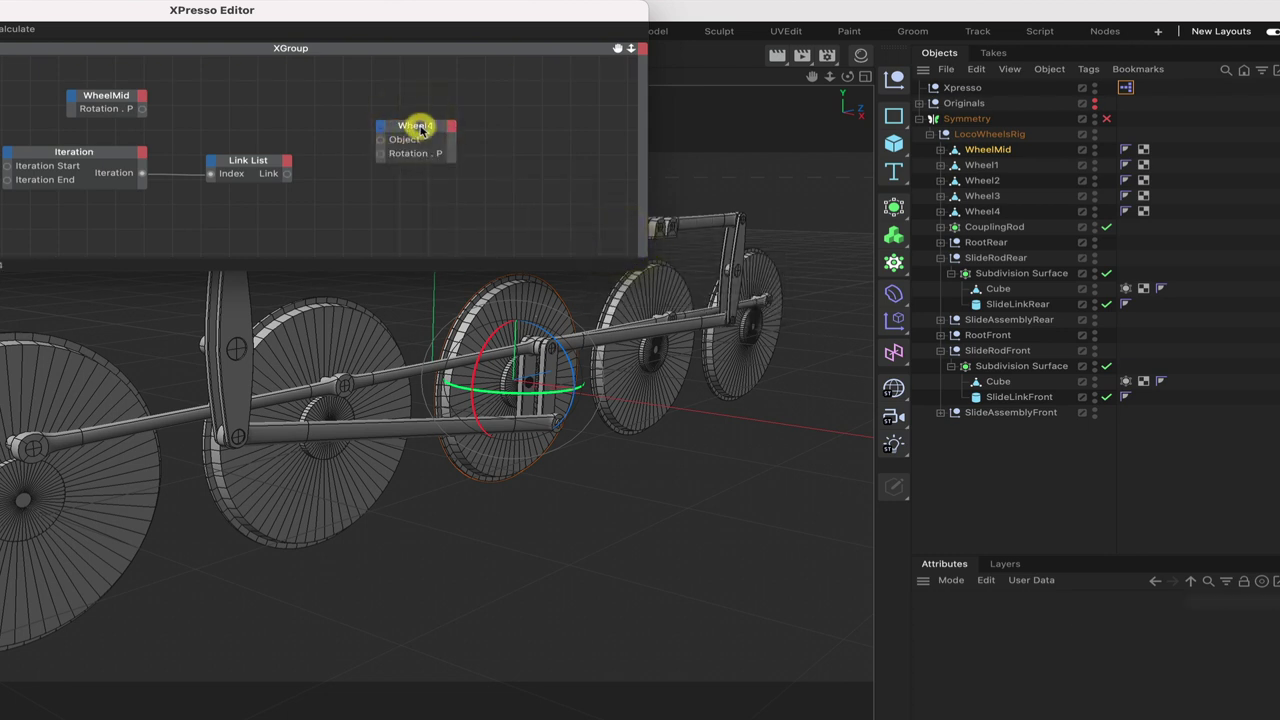
pyautogui.moveTo(417, 134)
pyautogui.mouseDown()
pyautogui.moveTo(424, 166)
pyautogui.moveTo(420, 142)
pyautogui.mouseUp()
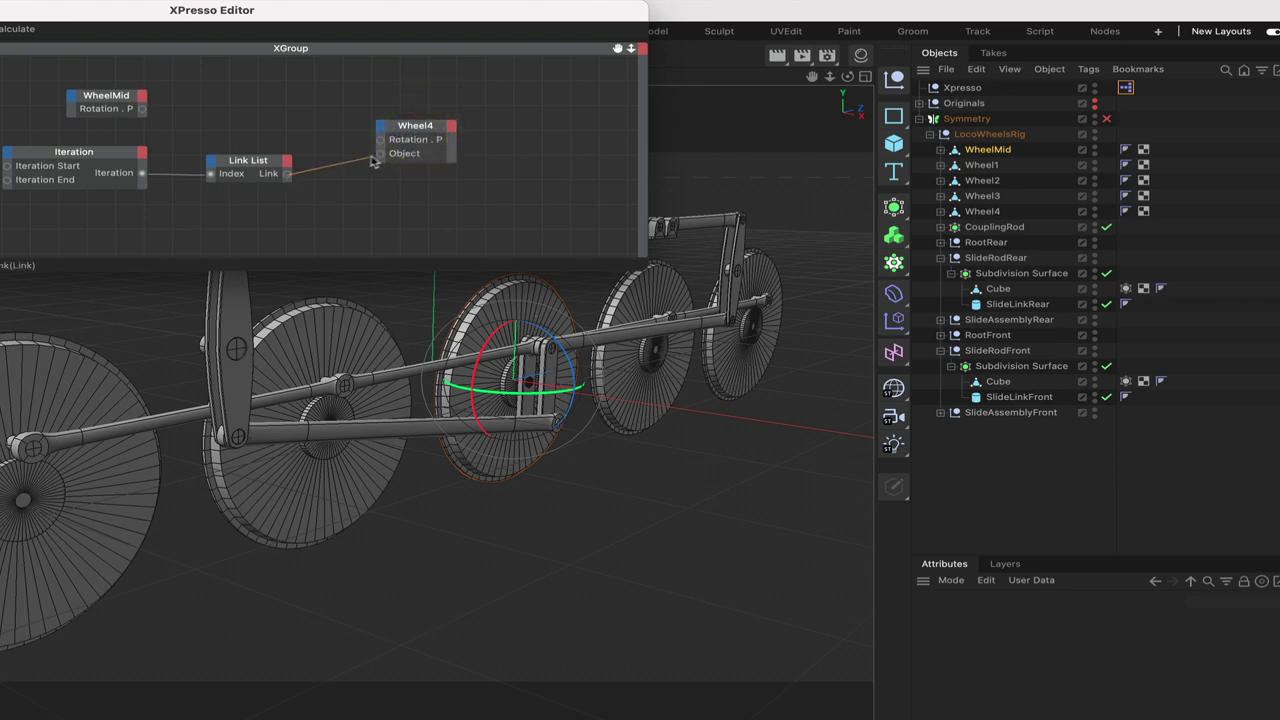
pyautogui.moveTo(380, 158); pyautogui.dragTo(381, 155)
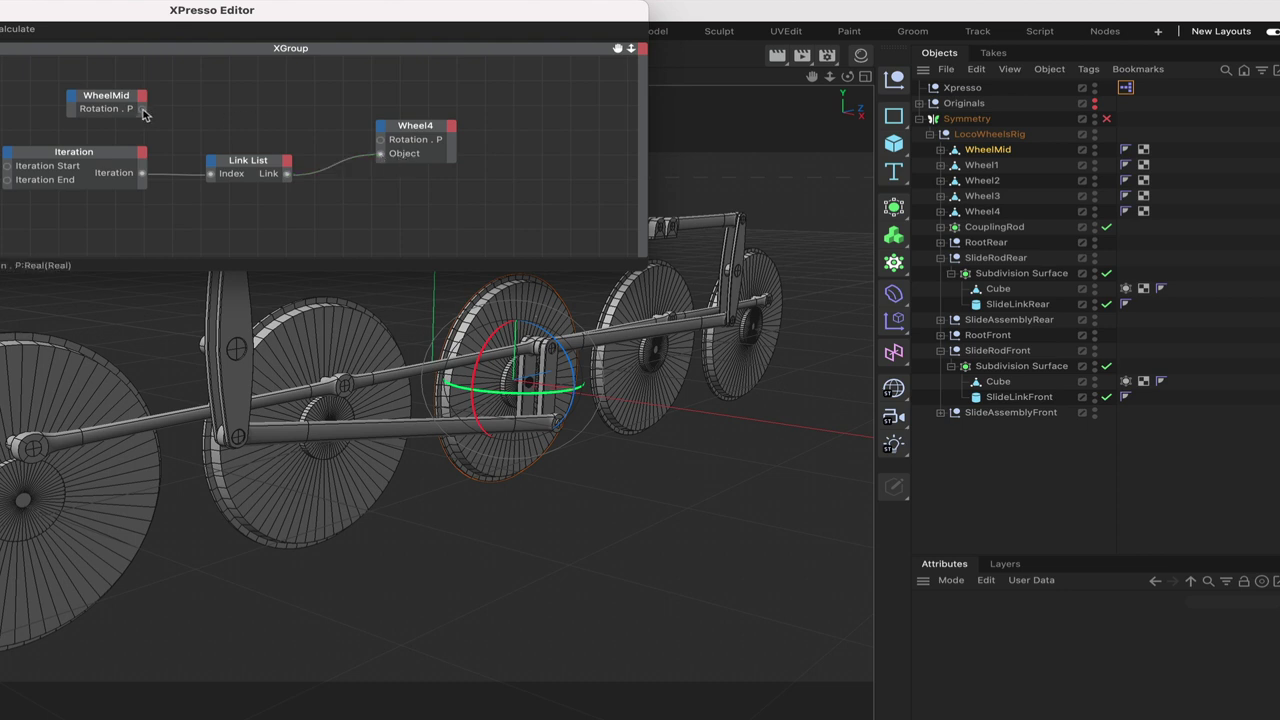
pyautogui.moveTo(143, 110); pyautogui.dragTo(380, 143)
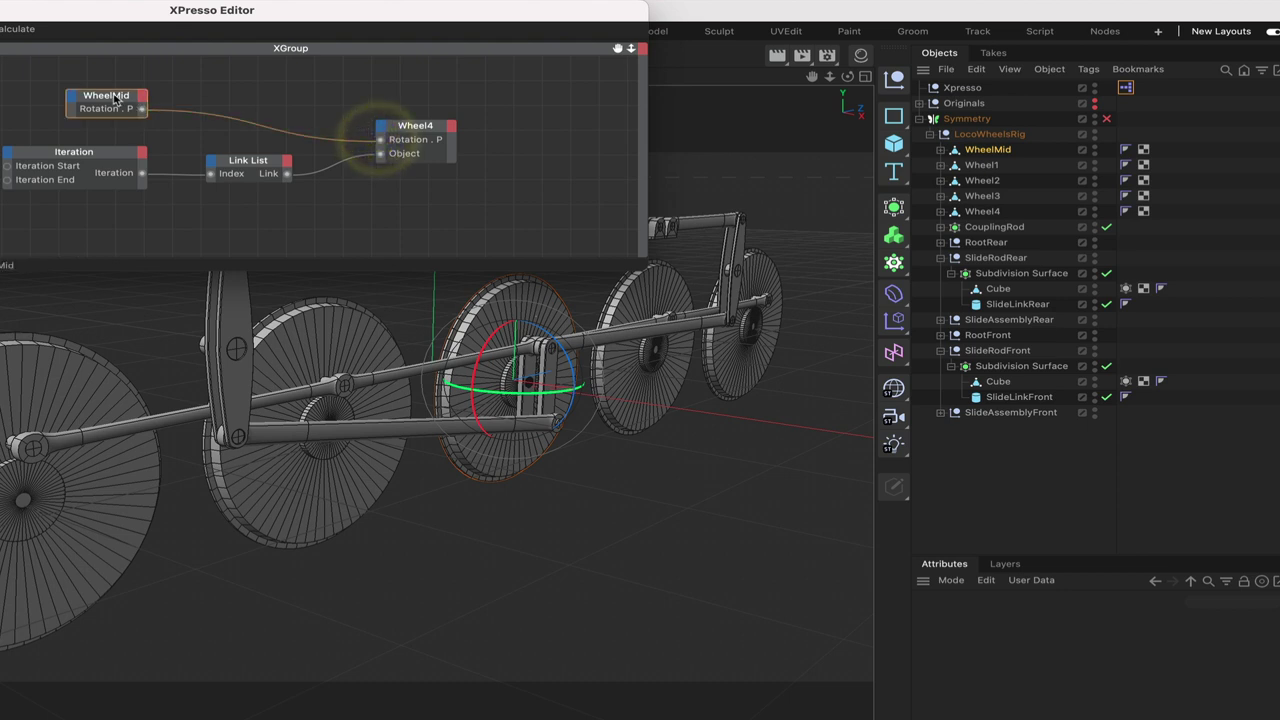
# Step: Rotate the middle wheel to check that the linked wheels turn together
pyautogui.moveTo(113, 100); pyautogui.dragTo(257, 113)
pyautogui.click(257, 113)
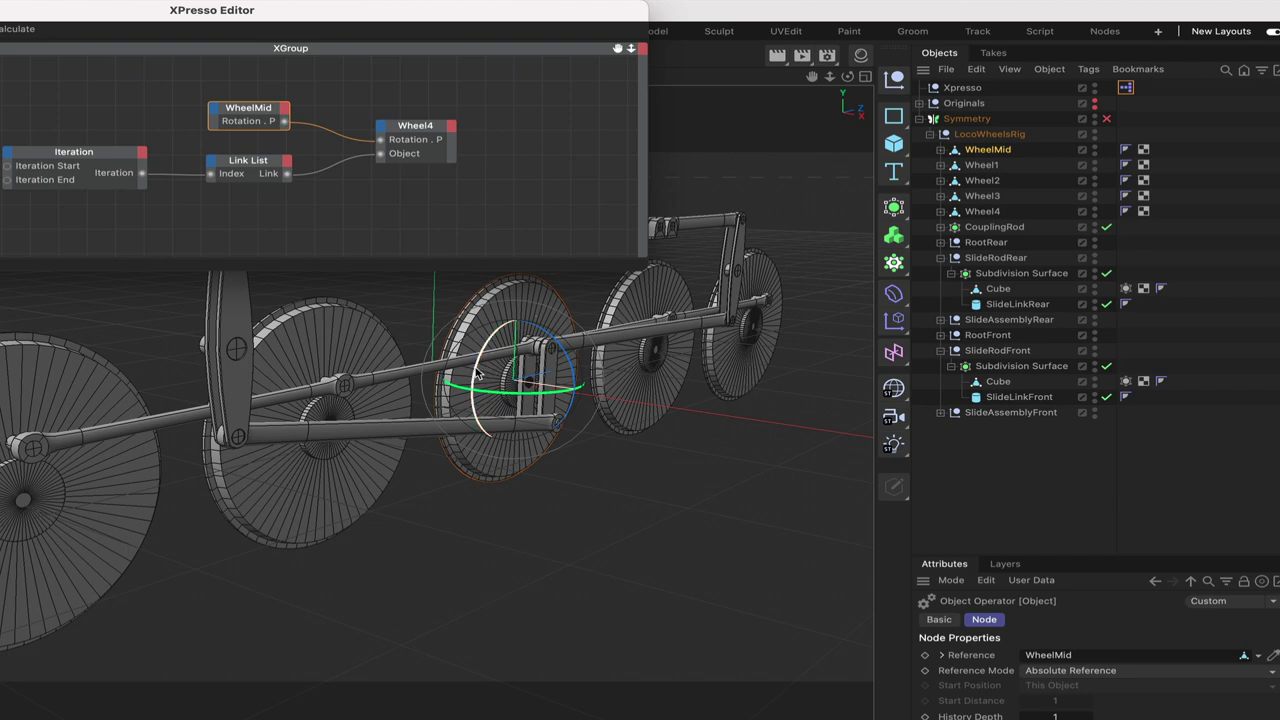
pyautogui.moveTo(477, 373)
pyautogui.mouseDown()
pyautogui.moveTo(507, 346)
pyautogui.moveTo(478, 372)
pyautogui.moveTo(493, 367)
pyautogui.mouseUp()
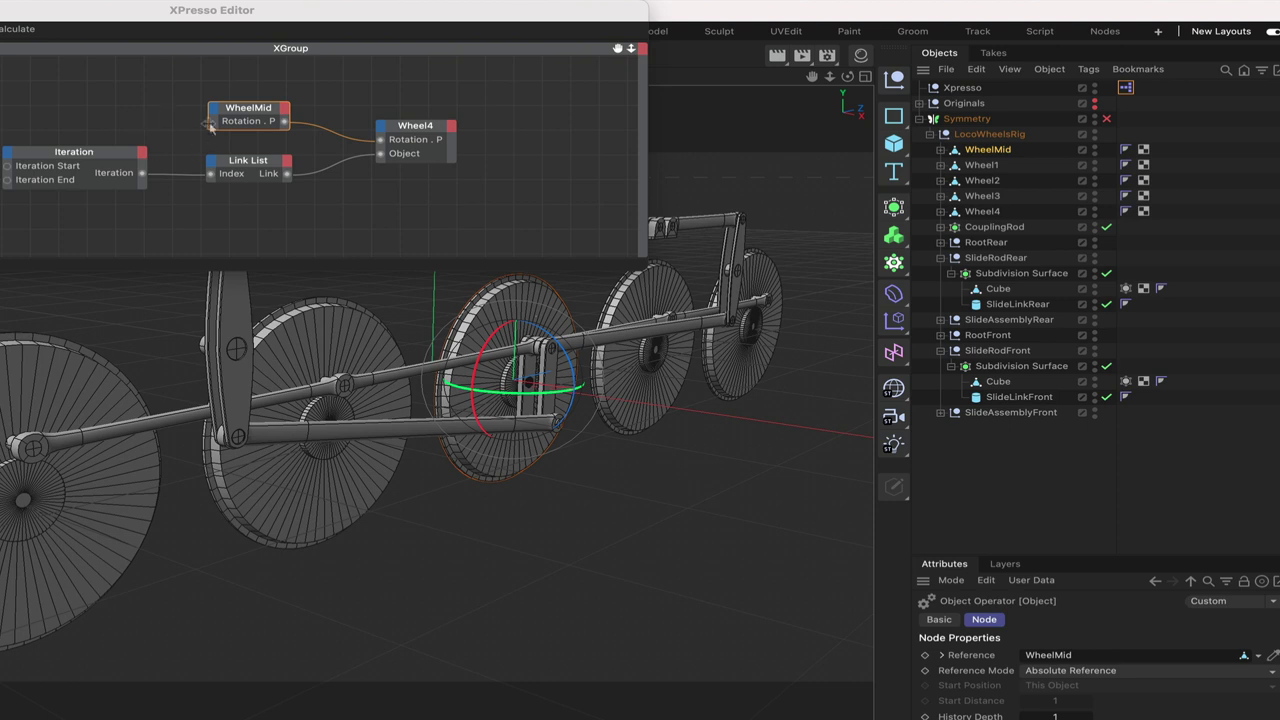
# Step: Close the XPresso Editor and add a second XPresso tag to the Xpresso null
pyautogui.click(109, 112)
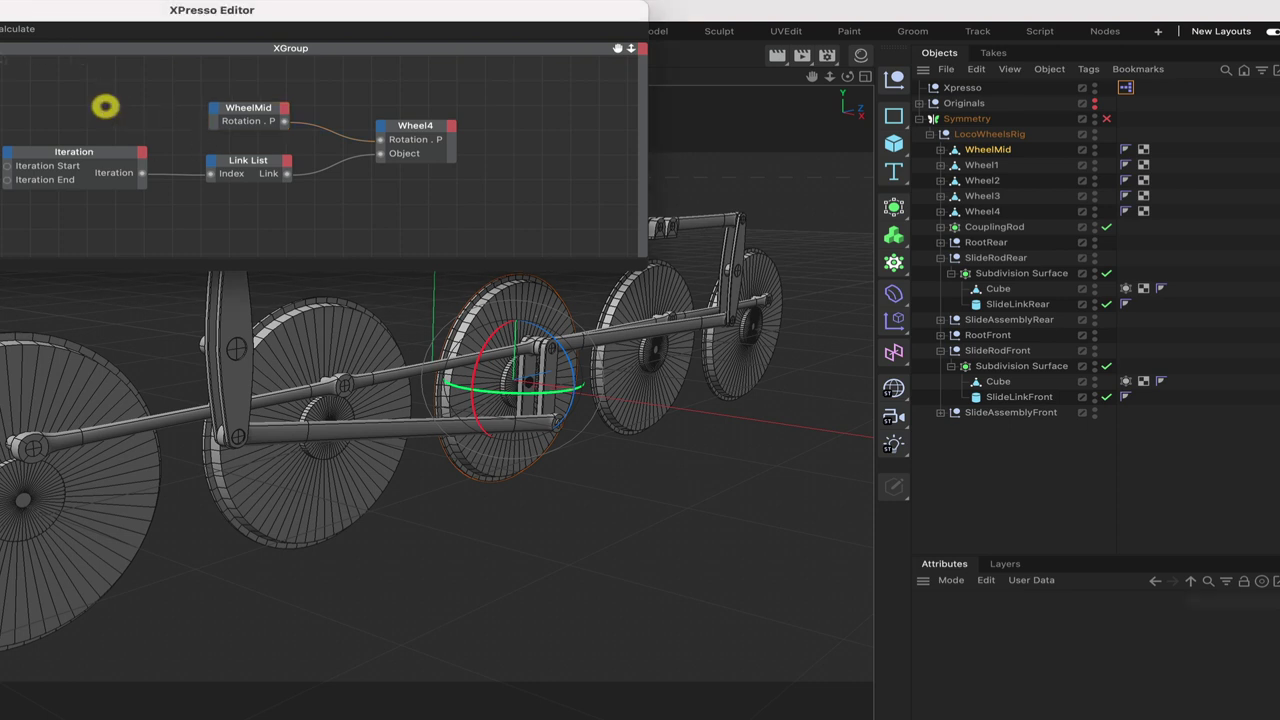
pyautogui.press('super+w')
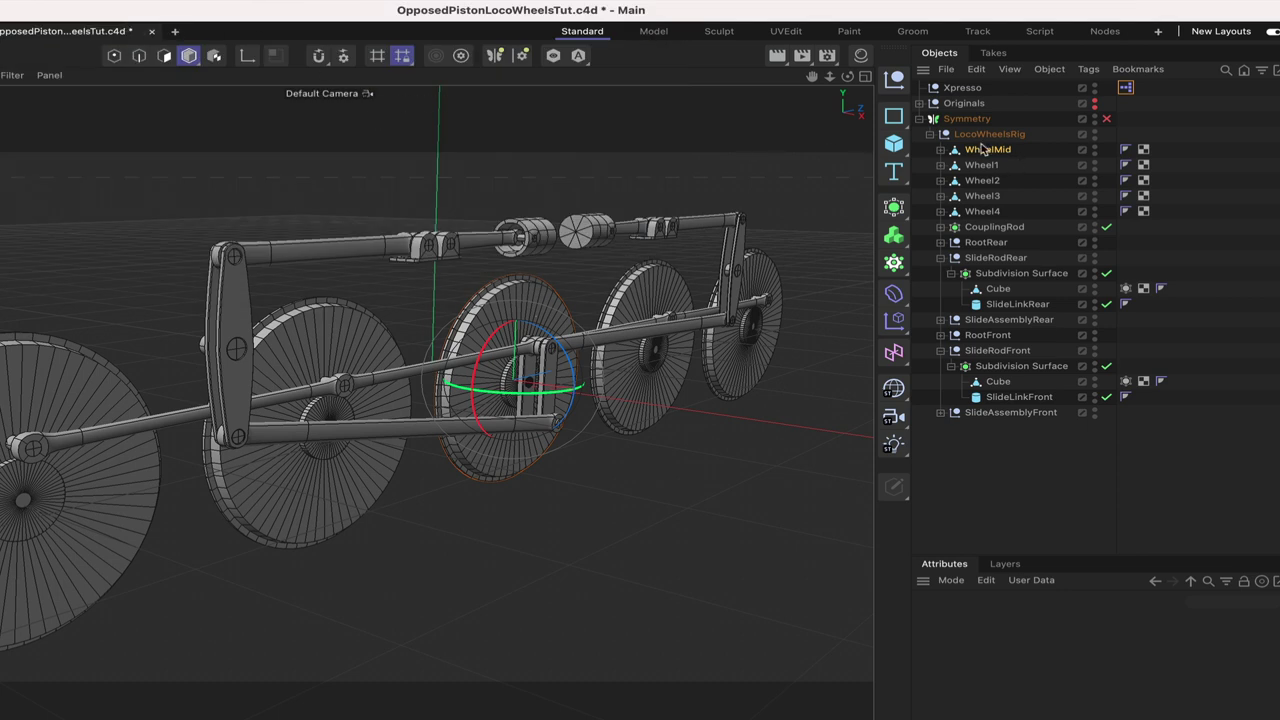
pyautogui.click(970, 89)
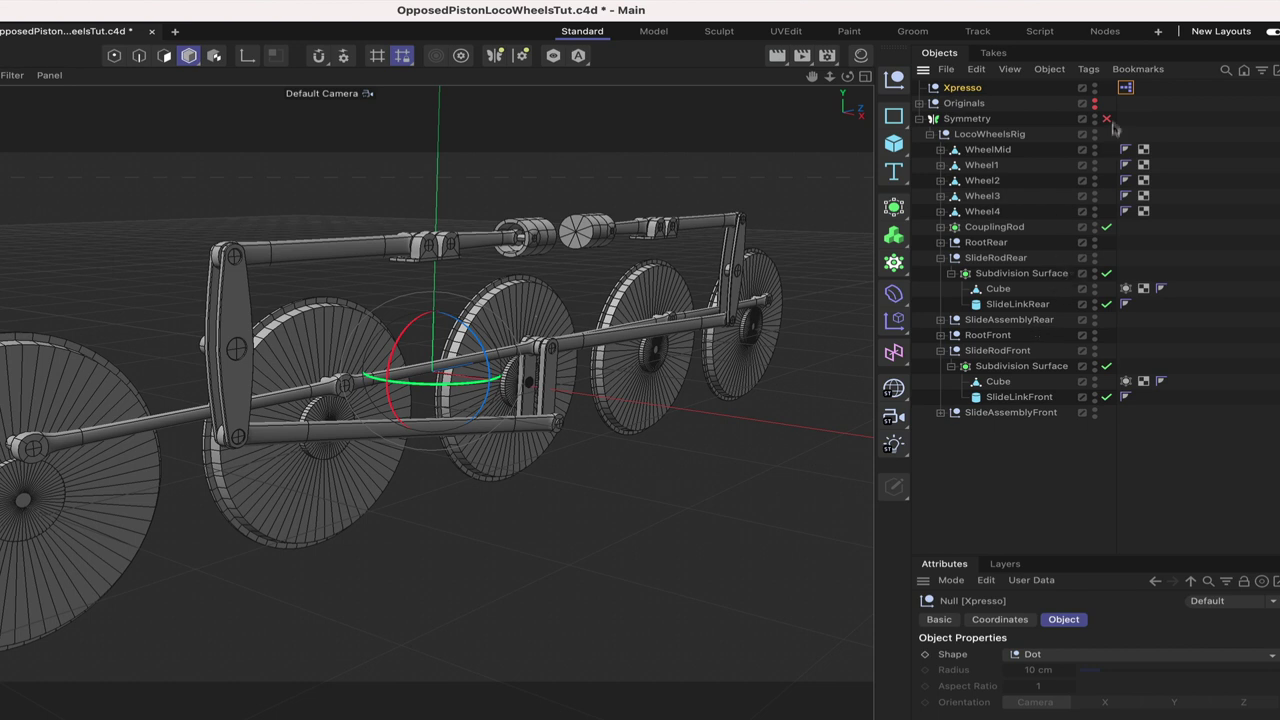
pyautogui.click(1088, 69)
pyautogui.moveTo(1141, 256)
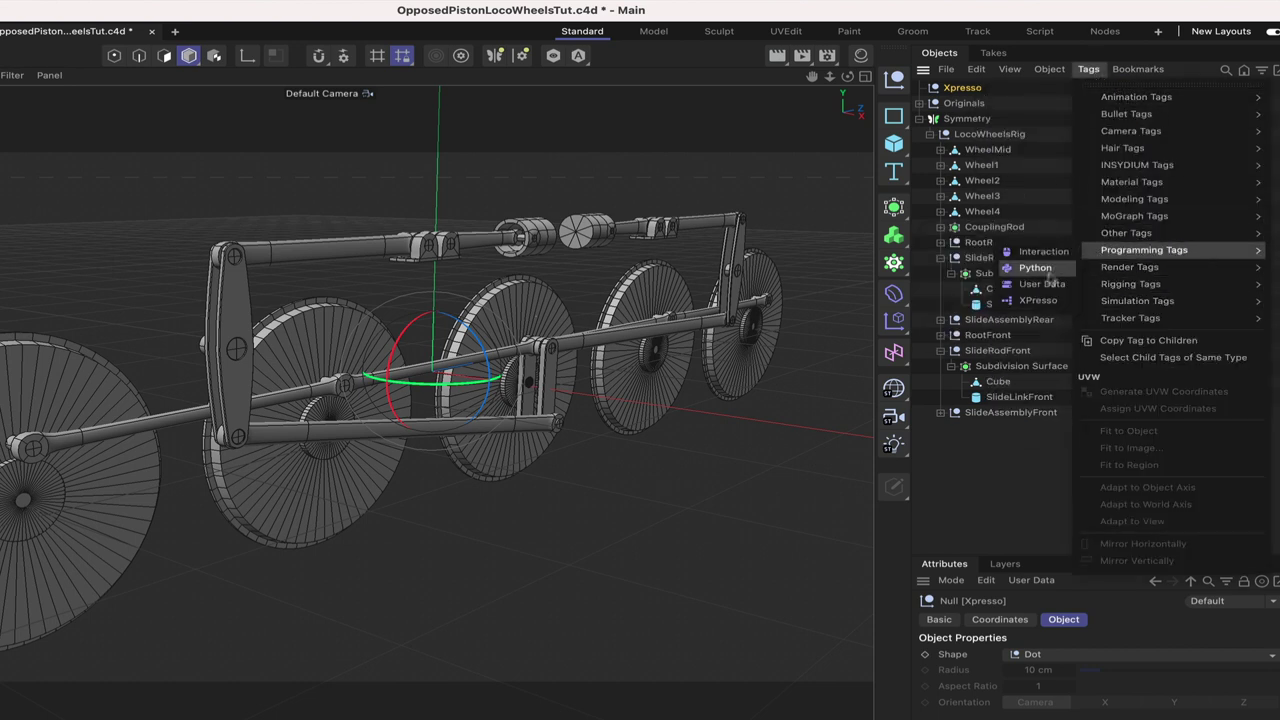
pyautogui.click(1040, 301)
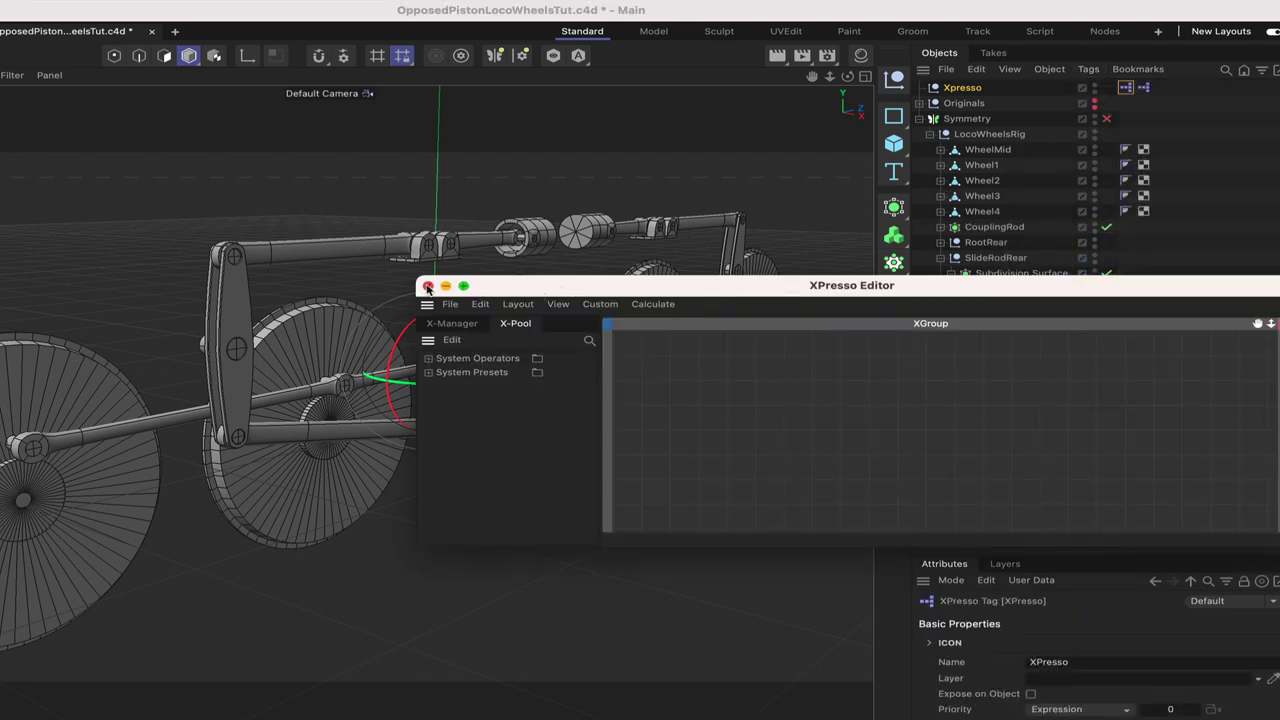
pyautogui.click(428, 287)
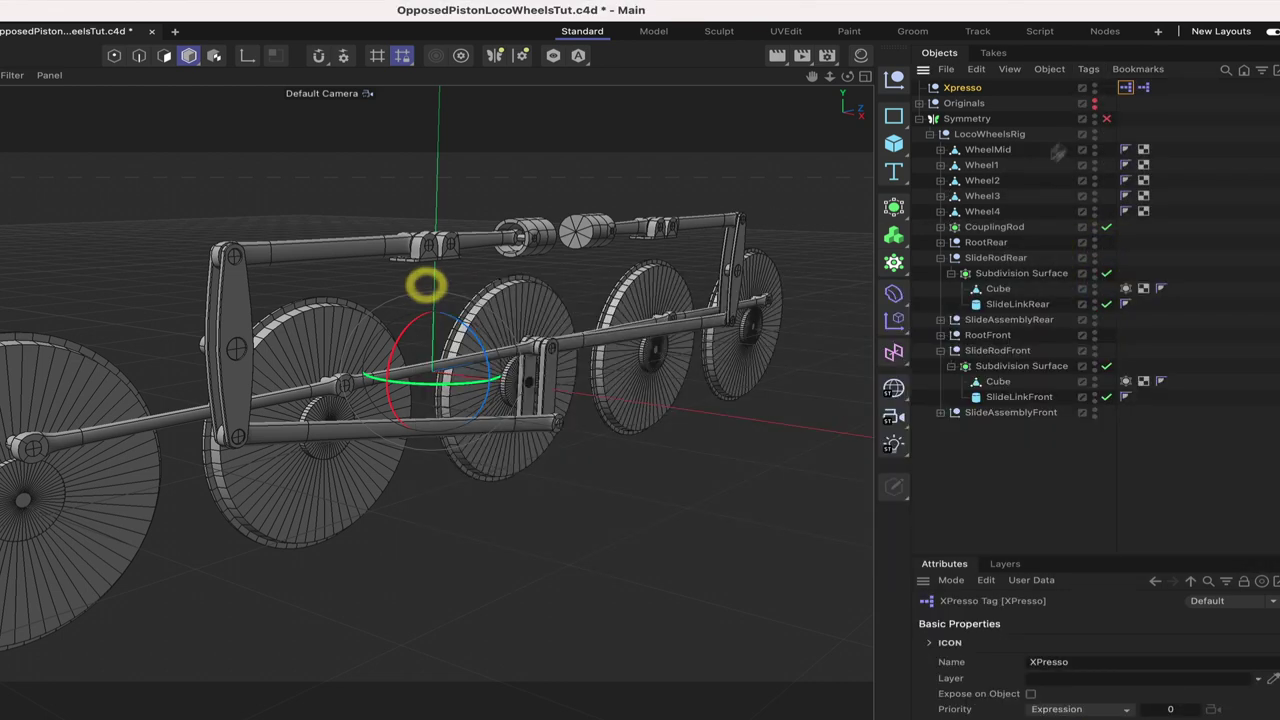
# Step: Review the existing wheel-rotation graph, select CouplingRod, and open the empty XPresso graph
pyautogui.doubleClick(1145, 88)
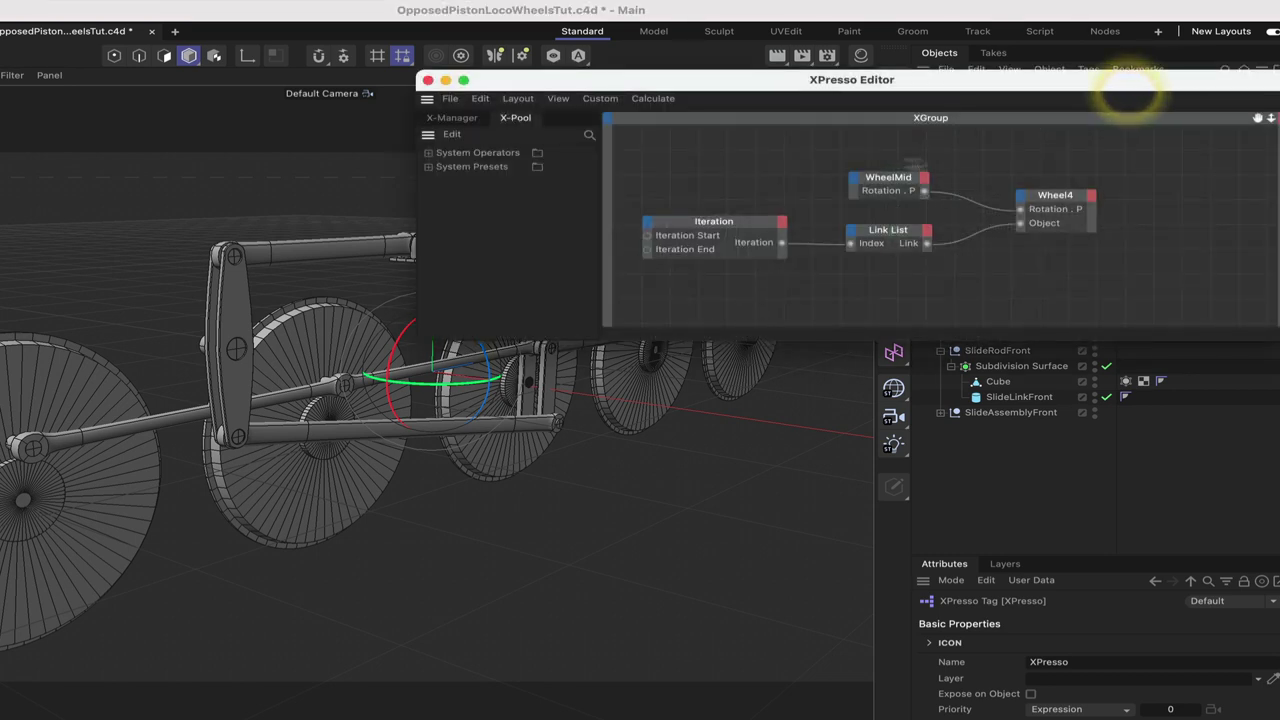
pyautogui.click(428, 80)
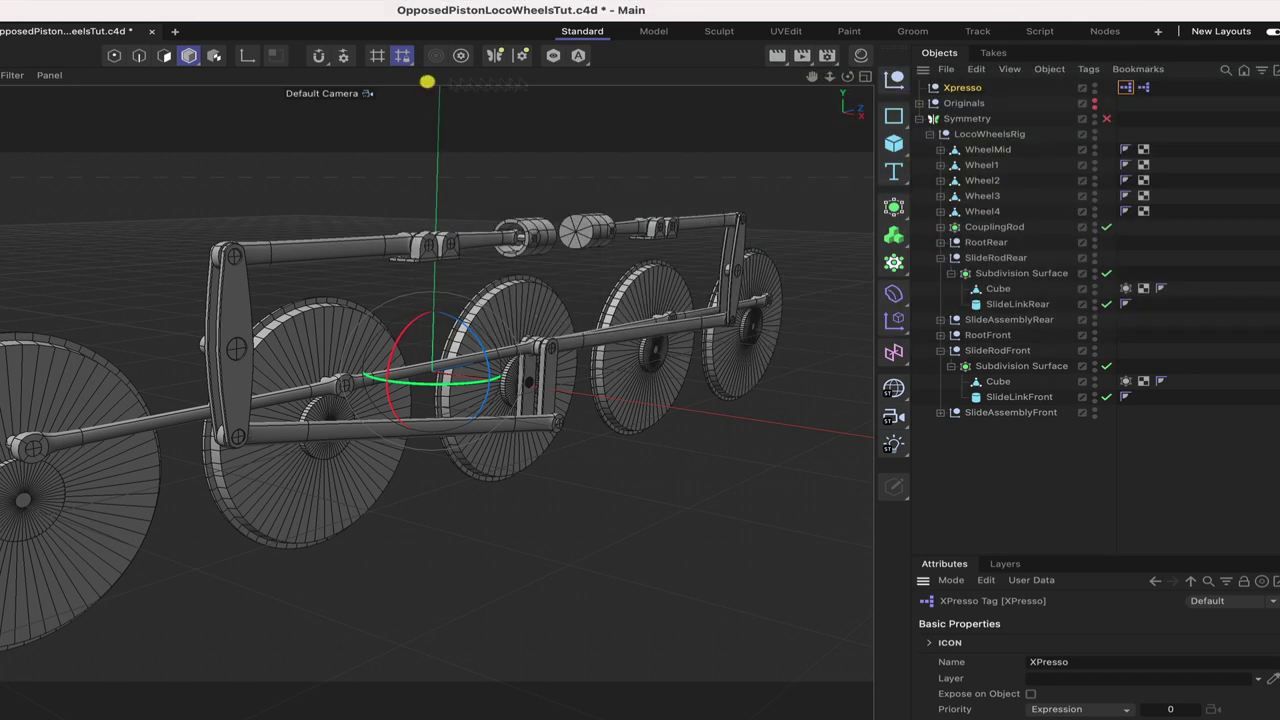
pyautogui.click(993, 230)
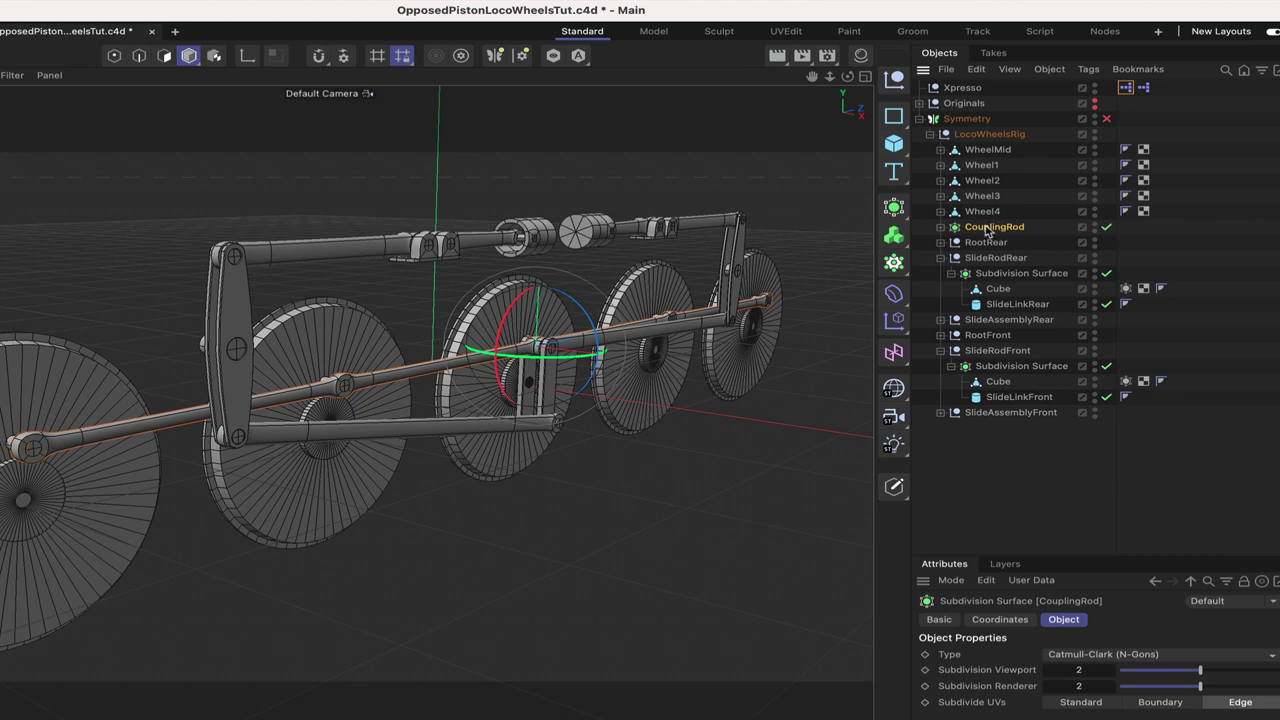
pyautogui.doubleClick(1145, 89)
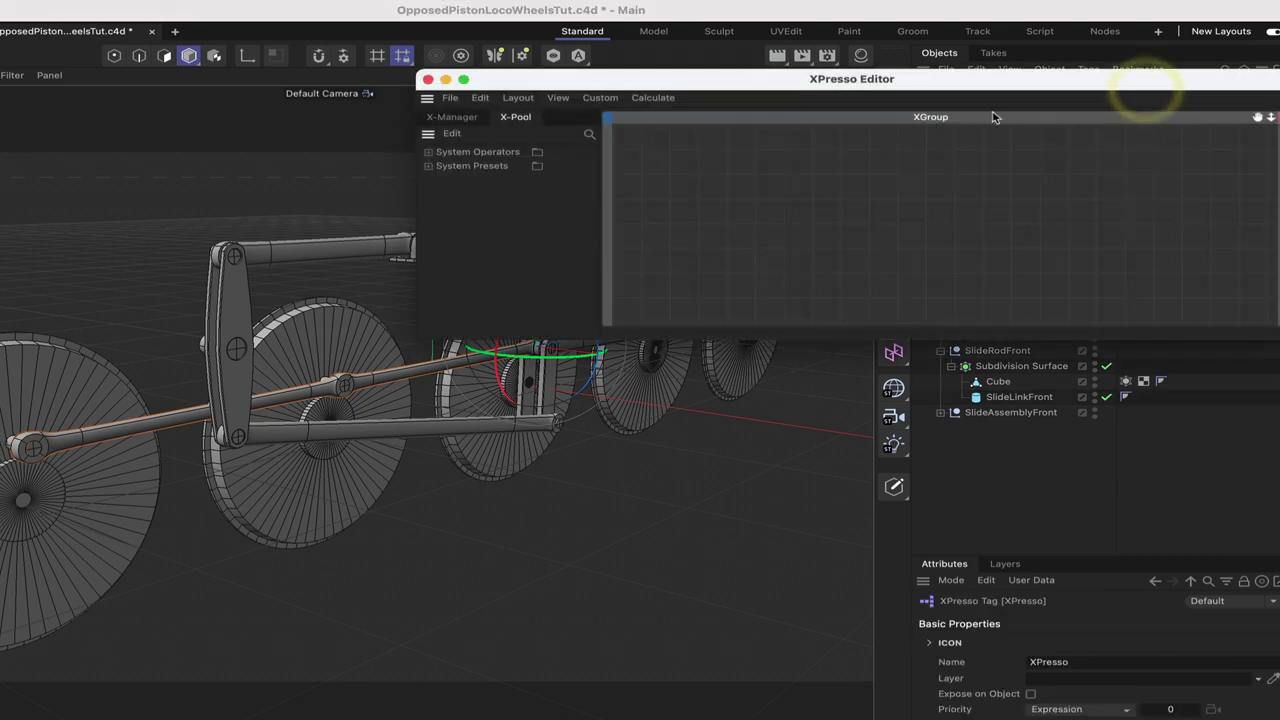
# Step: Drag CouplingRod into the graph and give it a Coordinates > Global Position port
pyautogui.moveTo(1023, 80); pyautogui.dragTo(456, 46)
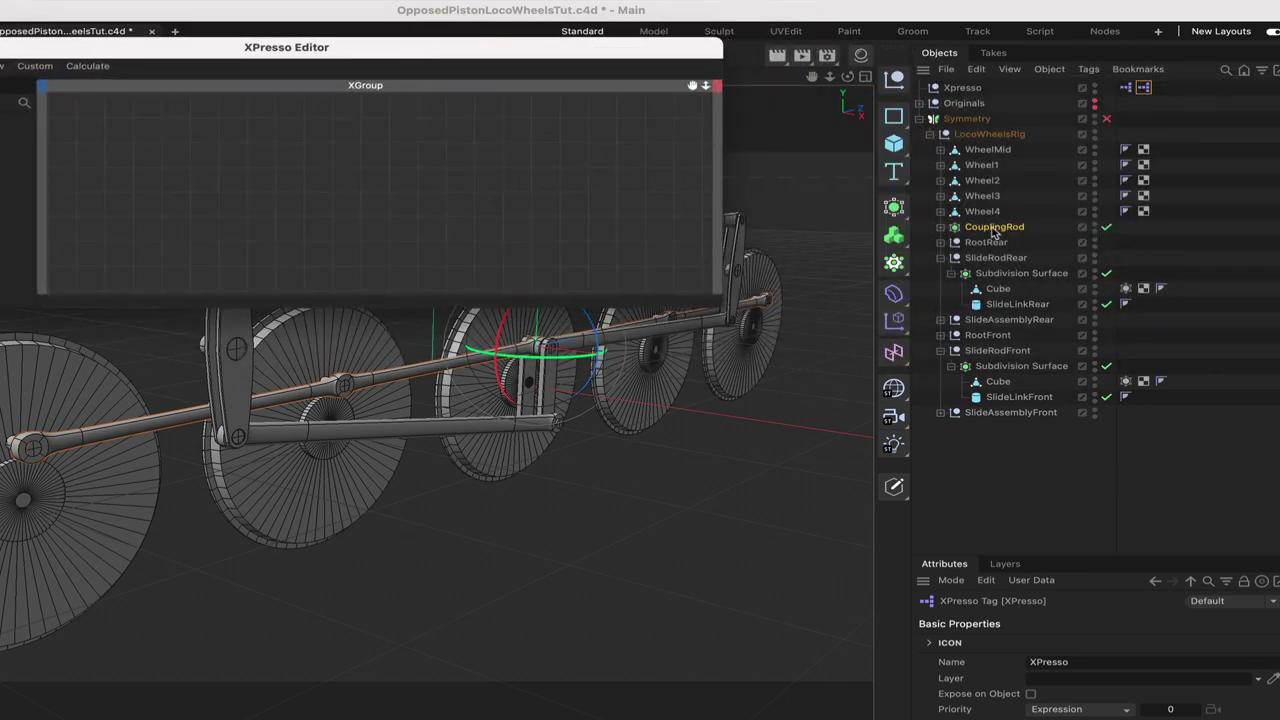
pyautogui.moveTo(558, 188); pyautogui.dragTo(555, 183)
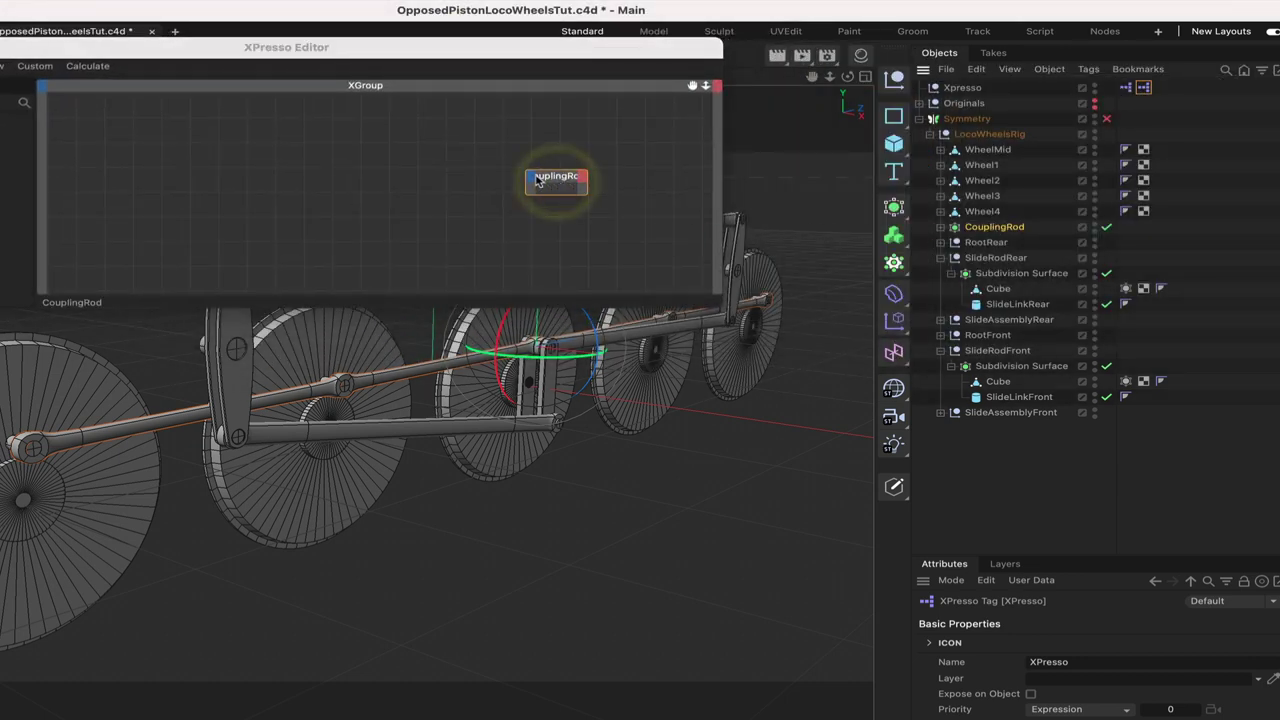
pyautogui.click(530, 178)
pyautogui.moveTo(550, 227)
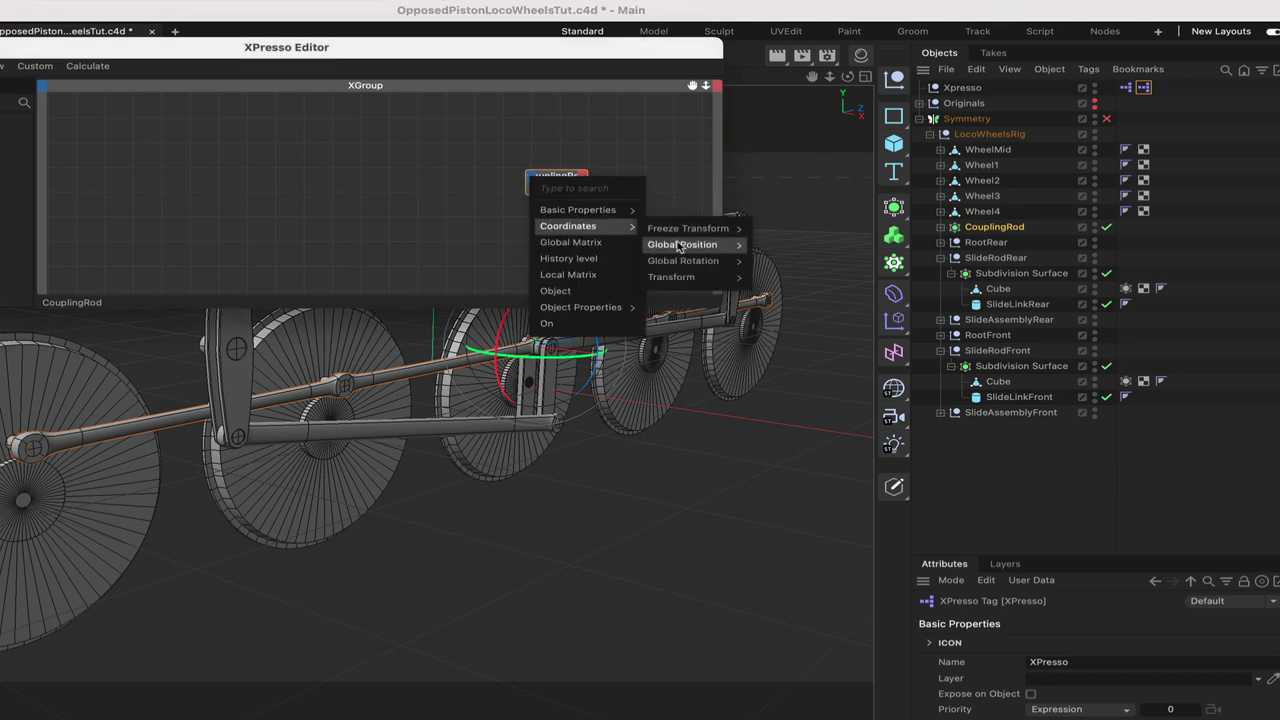
pyautogui.moveTo(677, 246)
pyautogui.click(783, 244)
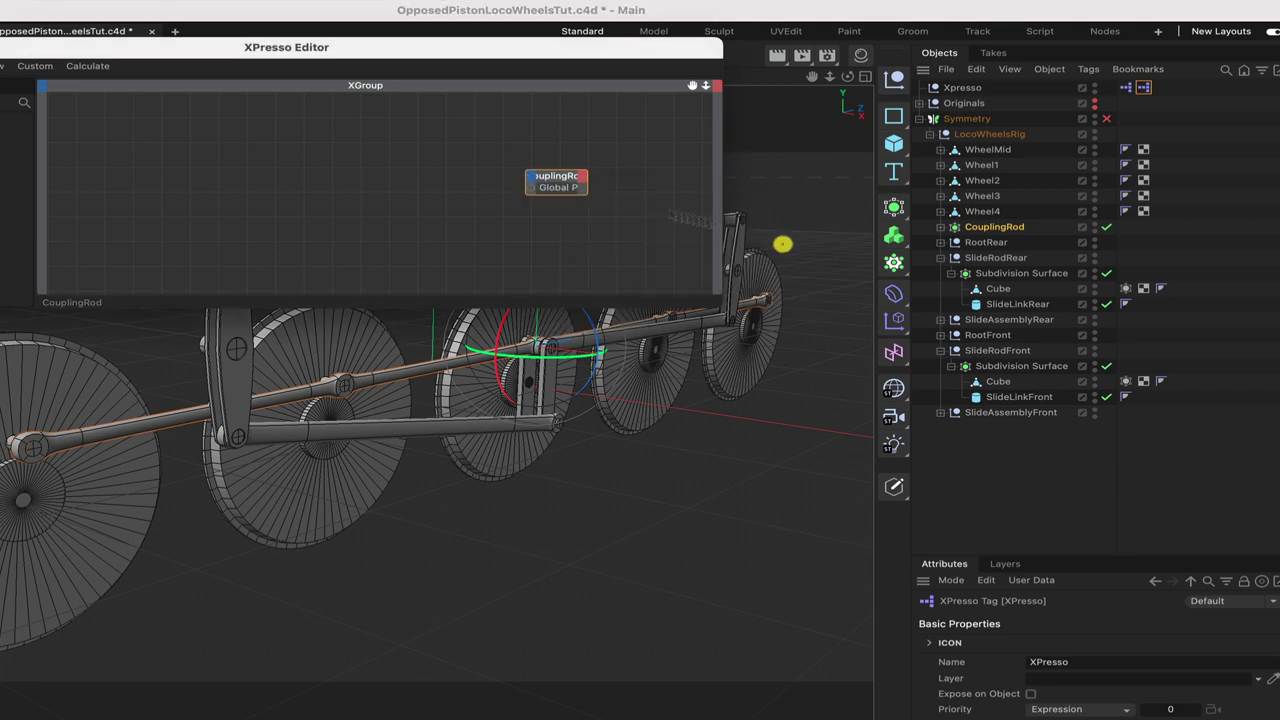
pyautogui.click(565, 178)
pyautogui.click(570, 178)
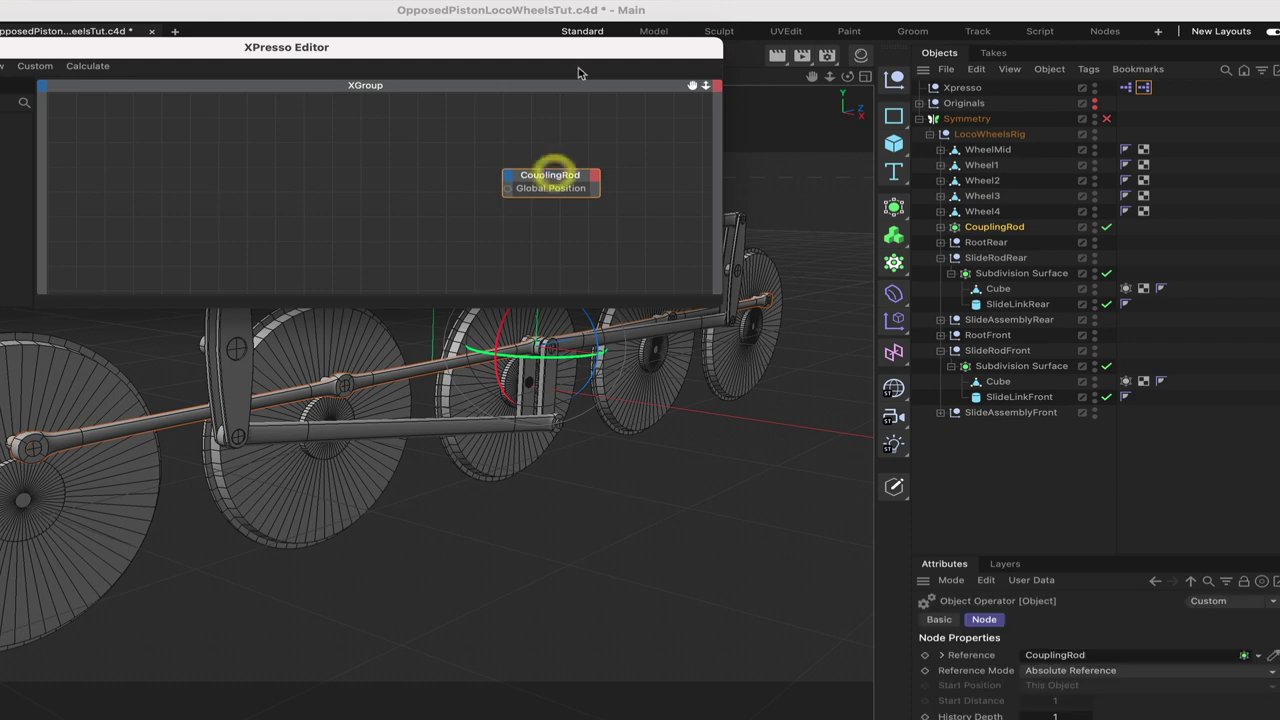
pyautogui.moveTo(605, 47); pyautogui.dragTo(607, 485)
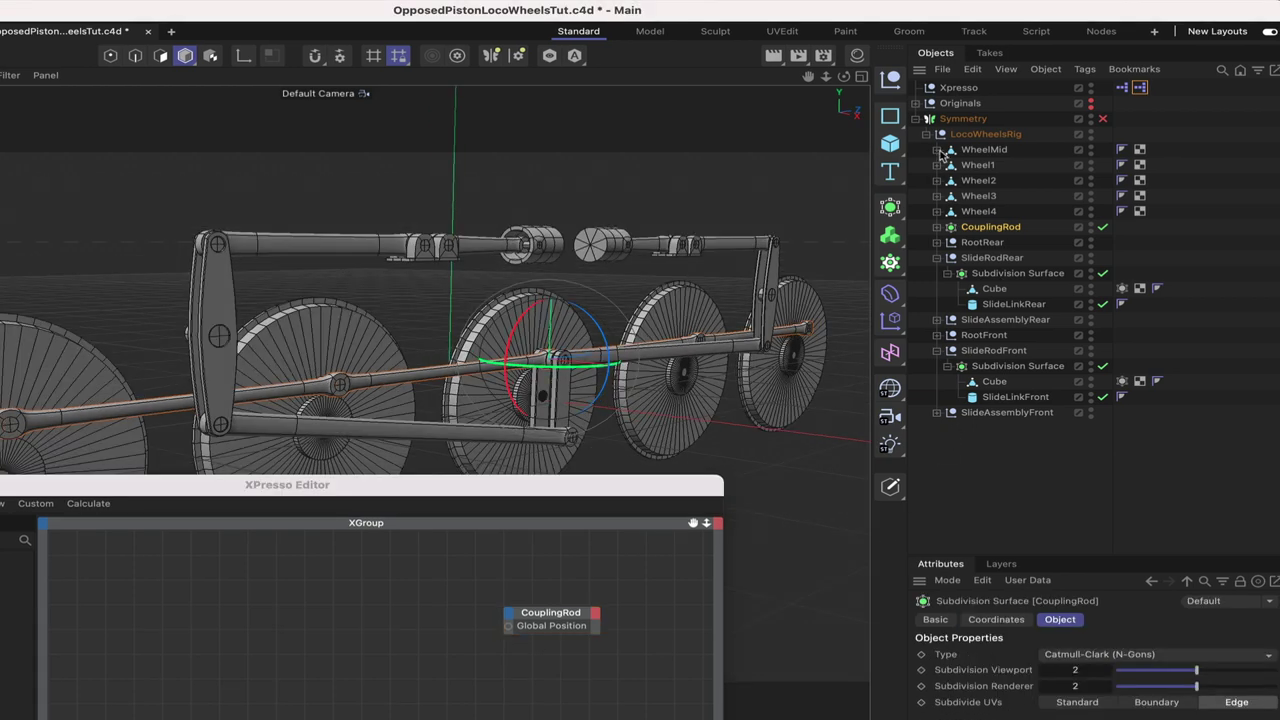
# Step: Add a CRTarget node with a Global Position output and wire it into CouplingRod's Global Position
pyautogui.click(936, 150)
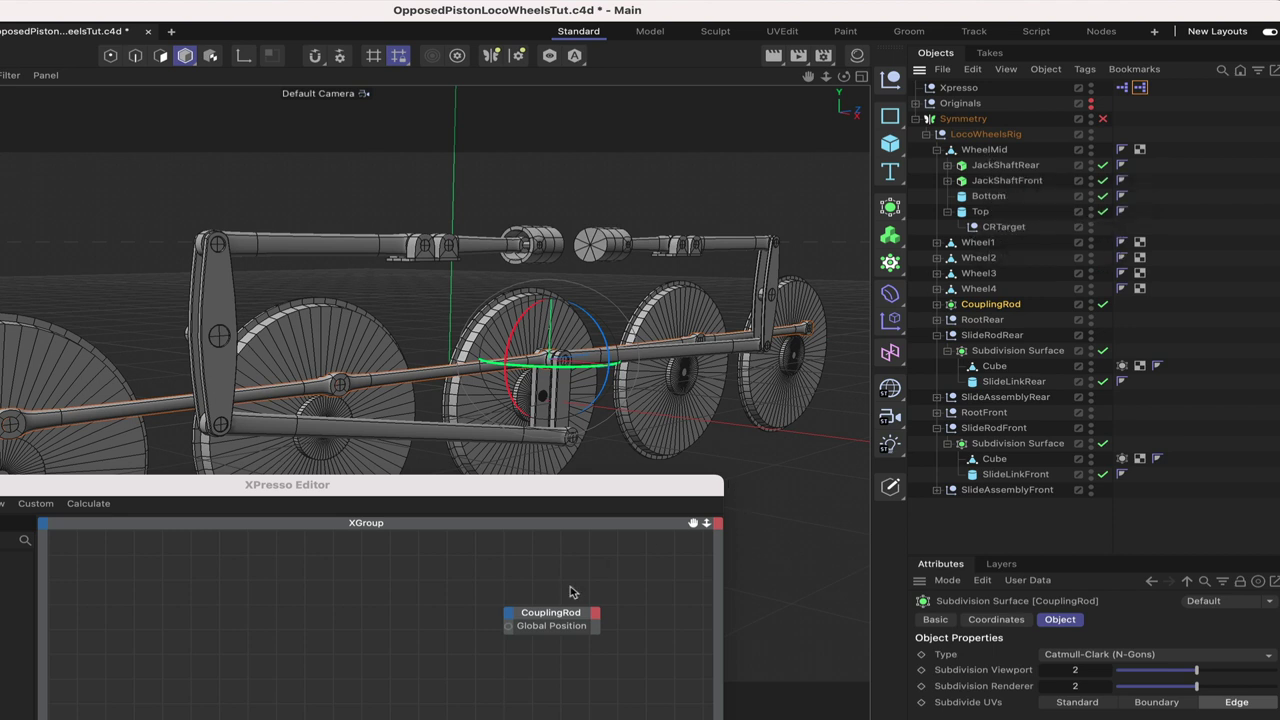
pyautogui.click(1004, 227)
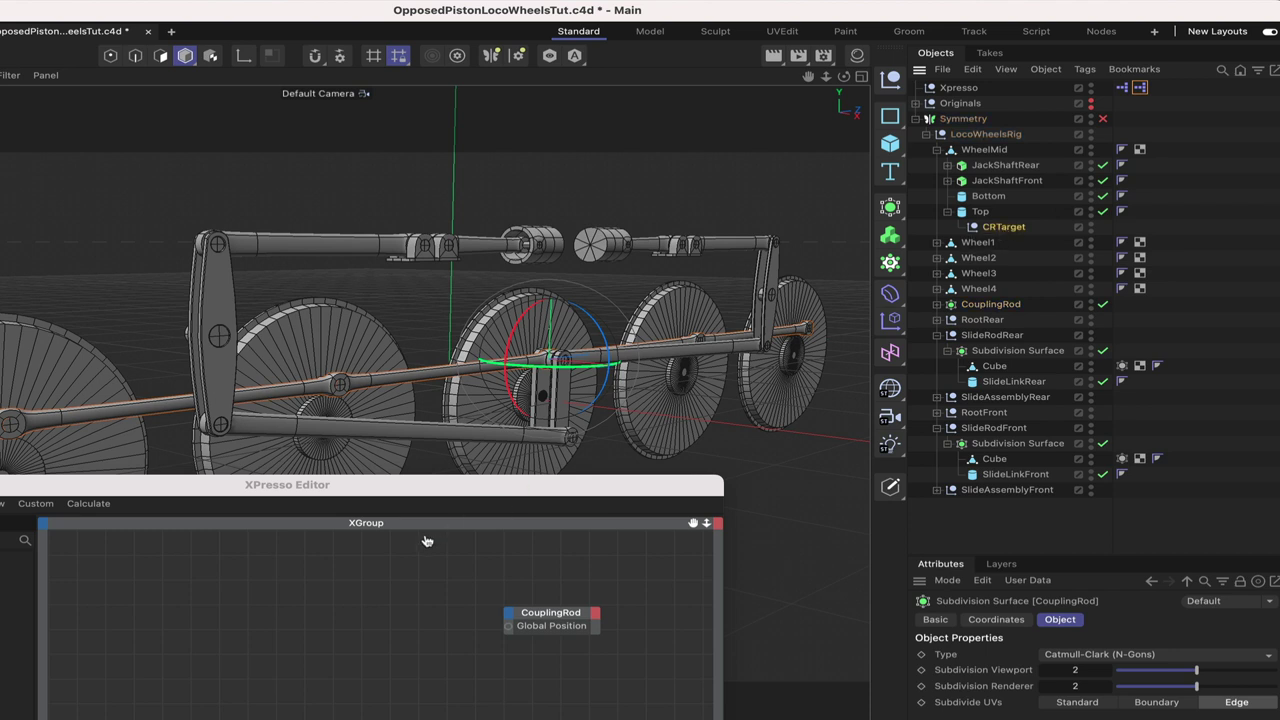
pyautogui.moveTo(370, 628); pyautogui.dragTo(366, 624)
pyautogui.click(394, 620)
pyautogui.moveTo(436, 628)
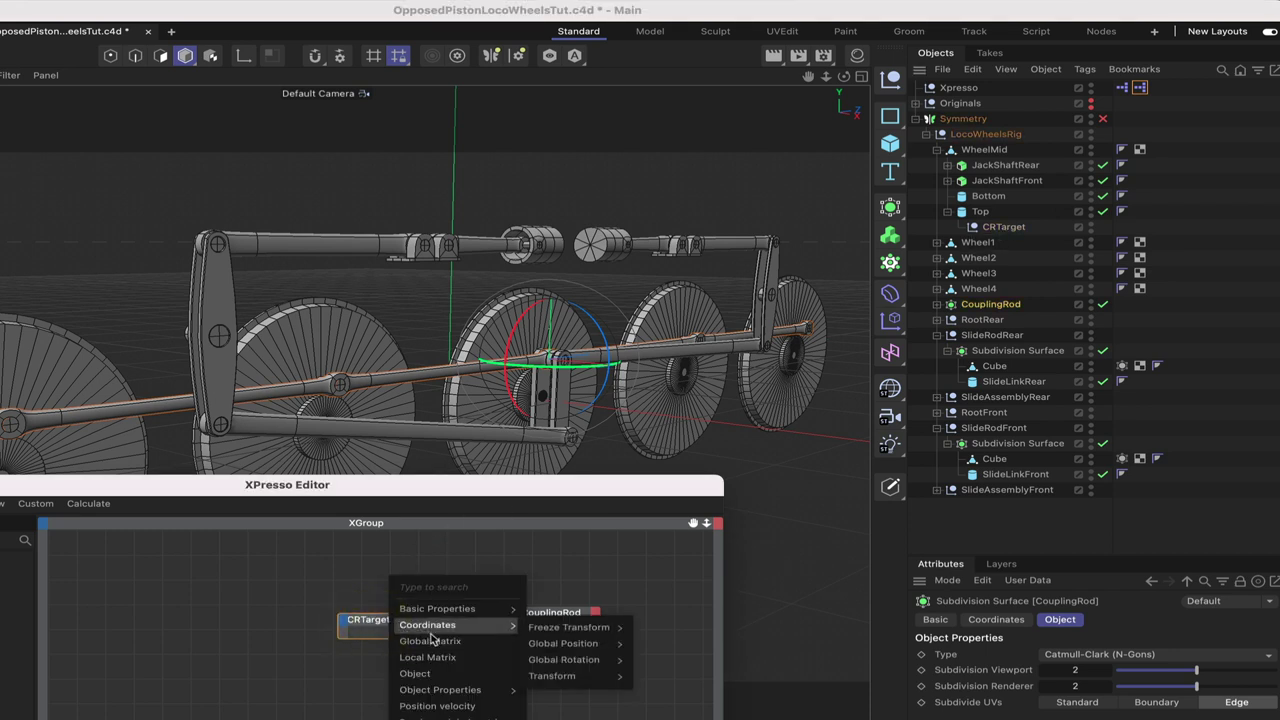
pyautogui.moveTo(549, 635)
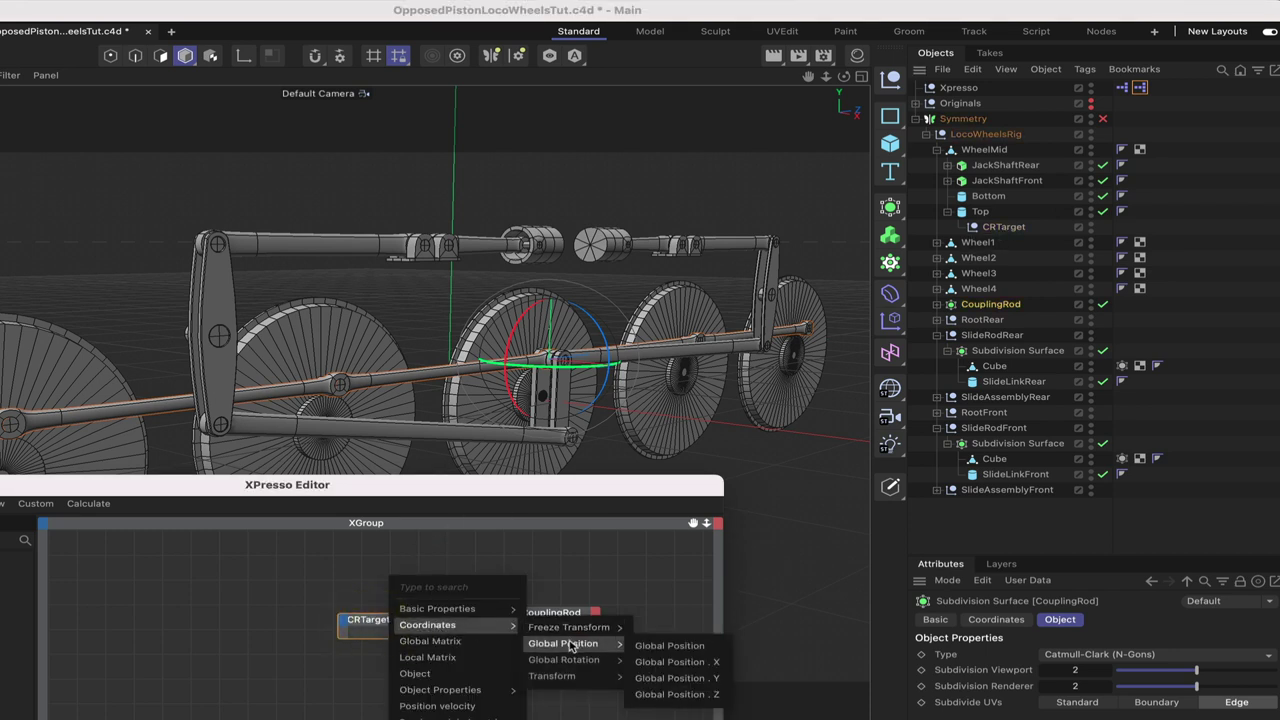
pyautogui.click(685, 645)
pyautogui.moveTo(380, 626); pyautogui.dragTo(364, 616)
pyautogui.click(364, 616)
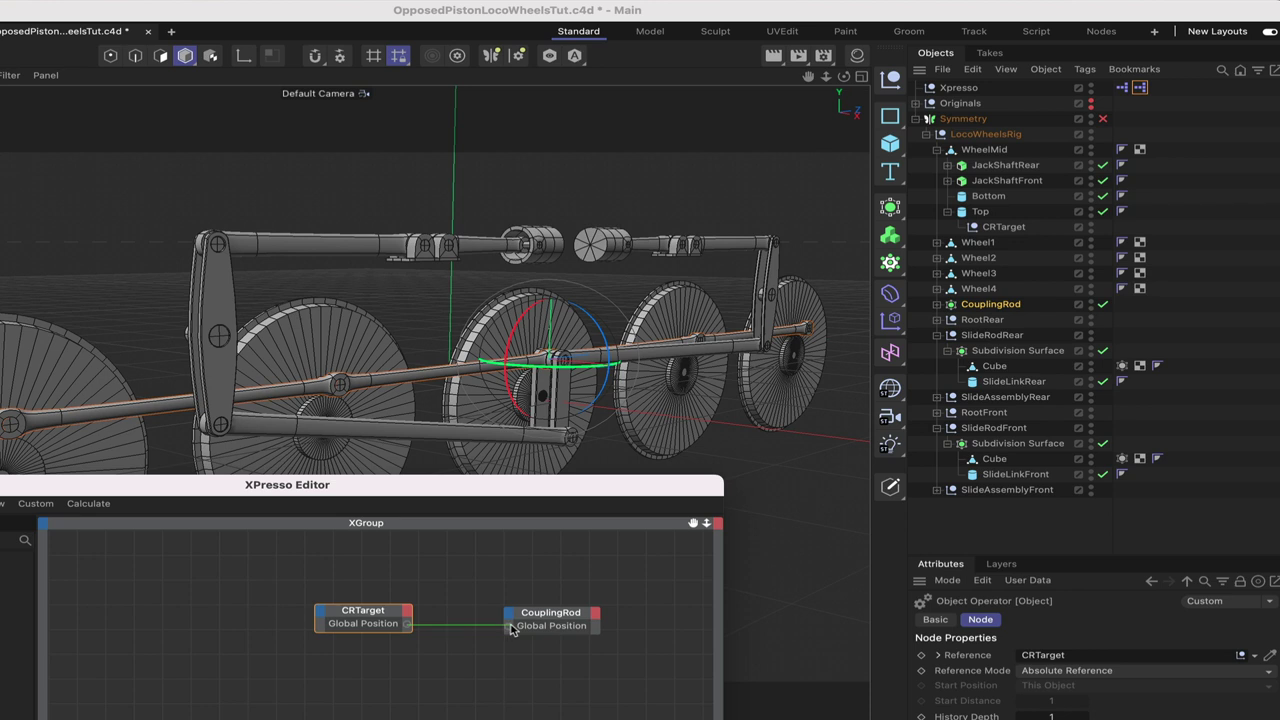
pyautogui.moveTo(512, 628); pyautogui.dragTo(509, 627)
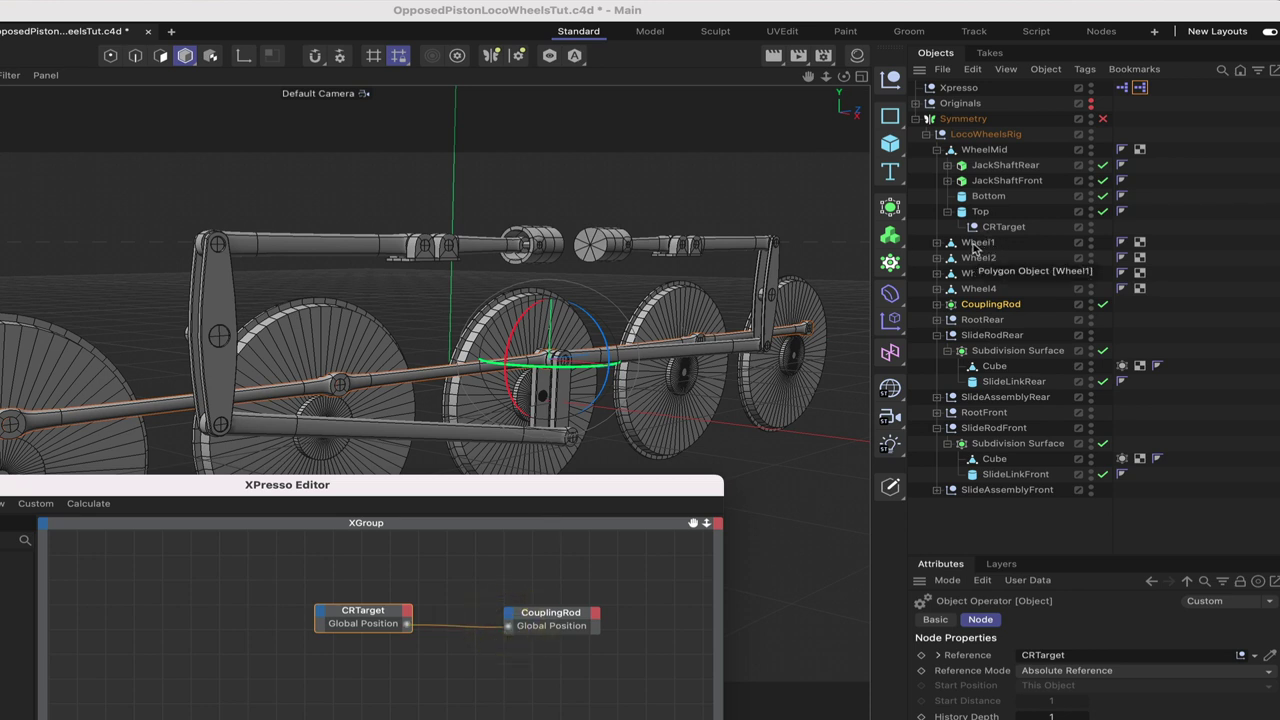
pyautogui.click(981, 152)
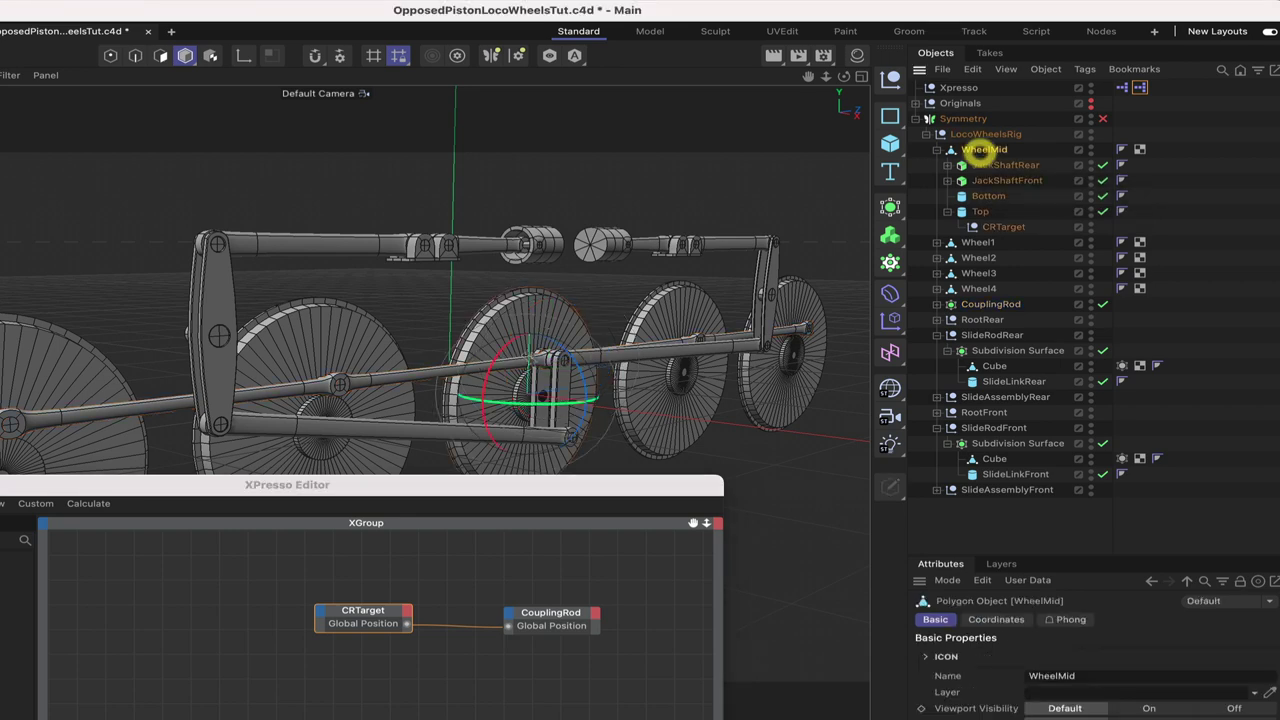
pyautogui.moveTo(488, 385); pyautogui.dragTo(477, 428)
pyautogui.press('super+z')
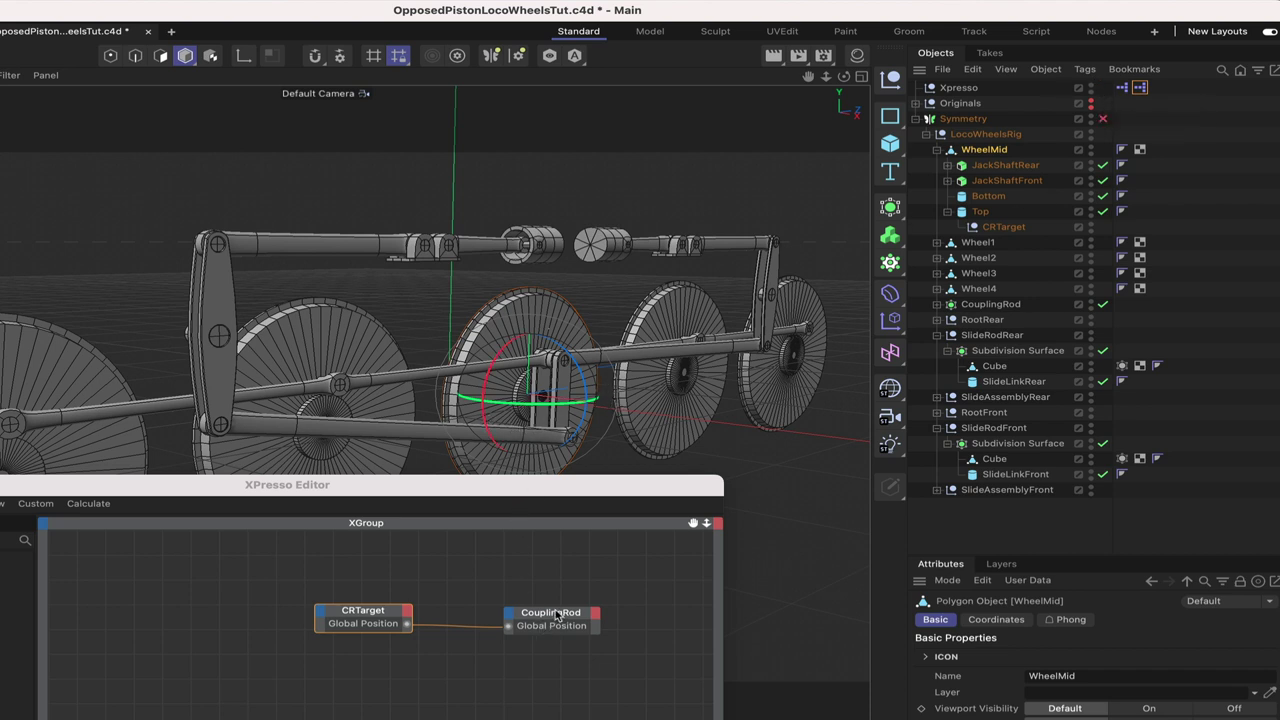
pyautogui.moveTo(557, 615); pyautogui.dragTo(546, 612)
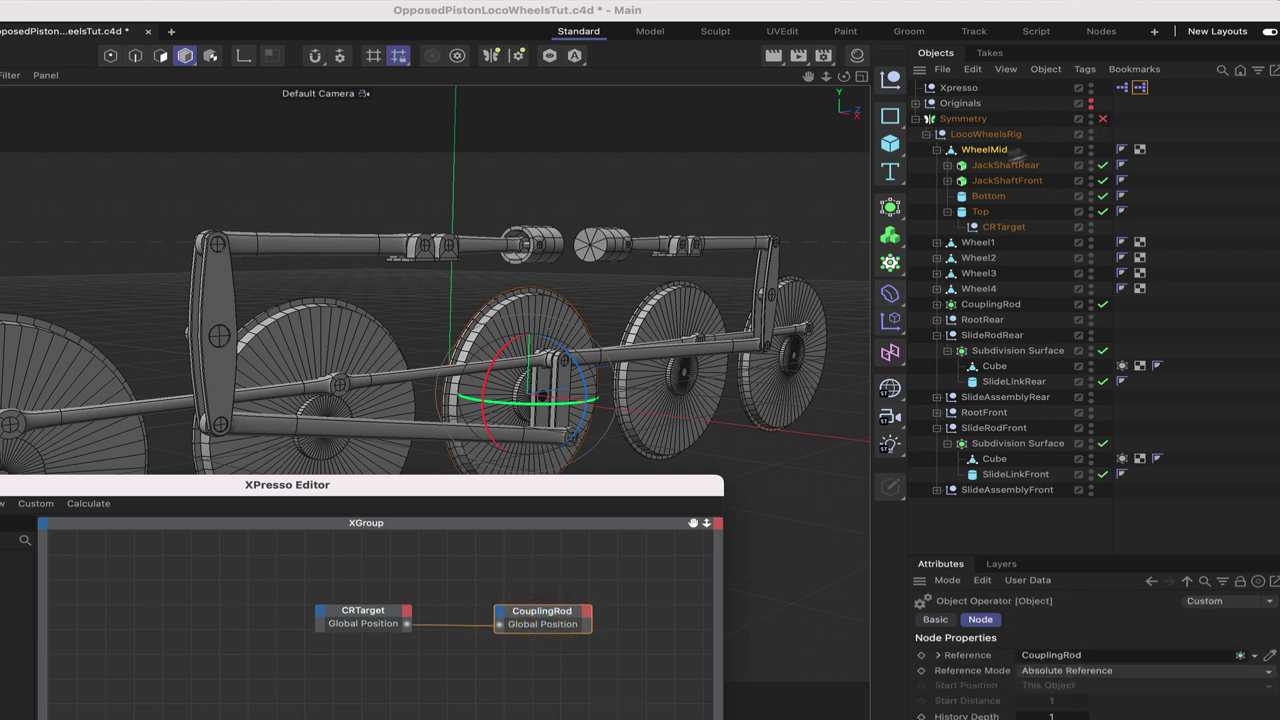
pyautogui.click(987, 229)
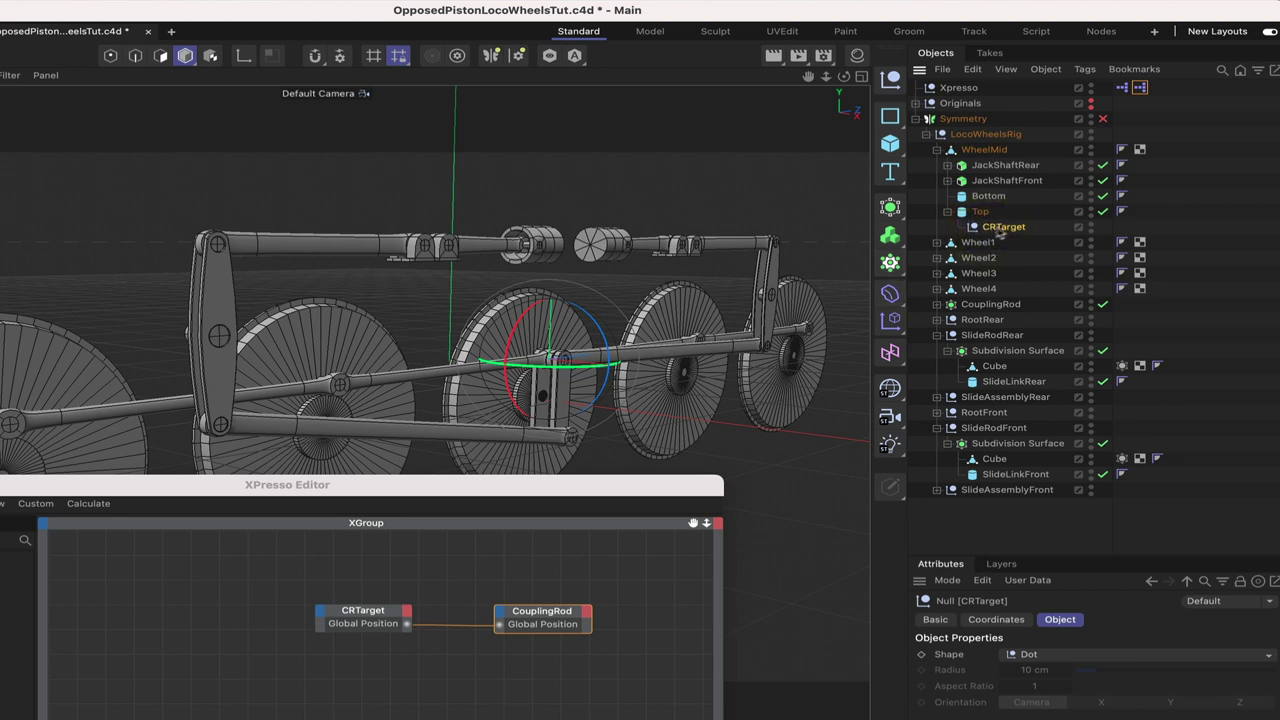
pyautogui.click(973, 305)
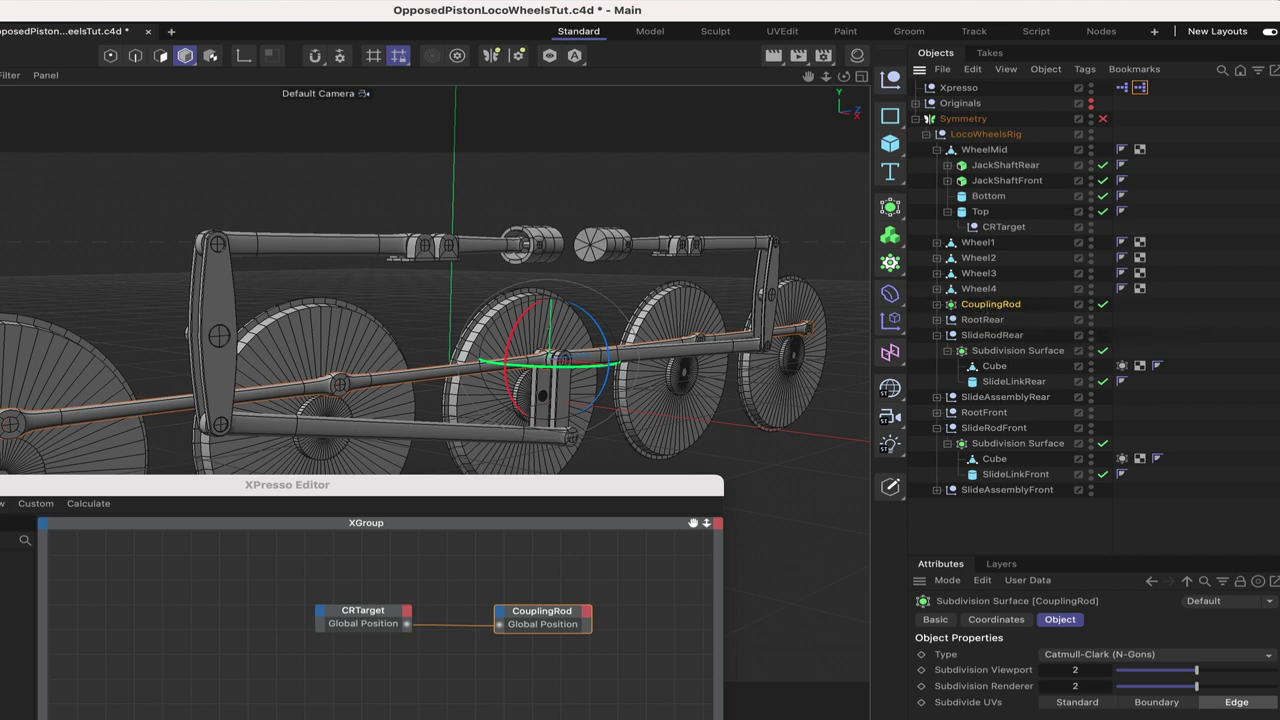
# Step: Close the XPresso Editor window and select the RootRear null
pyautogui.click(94, 432)
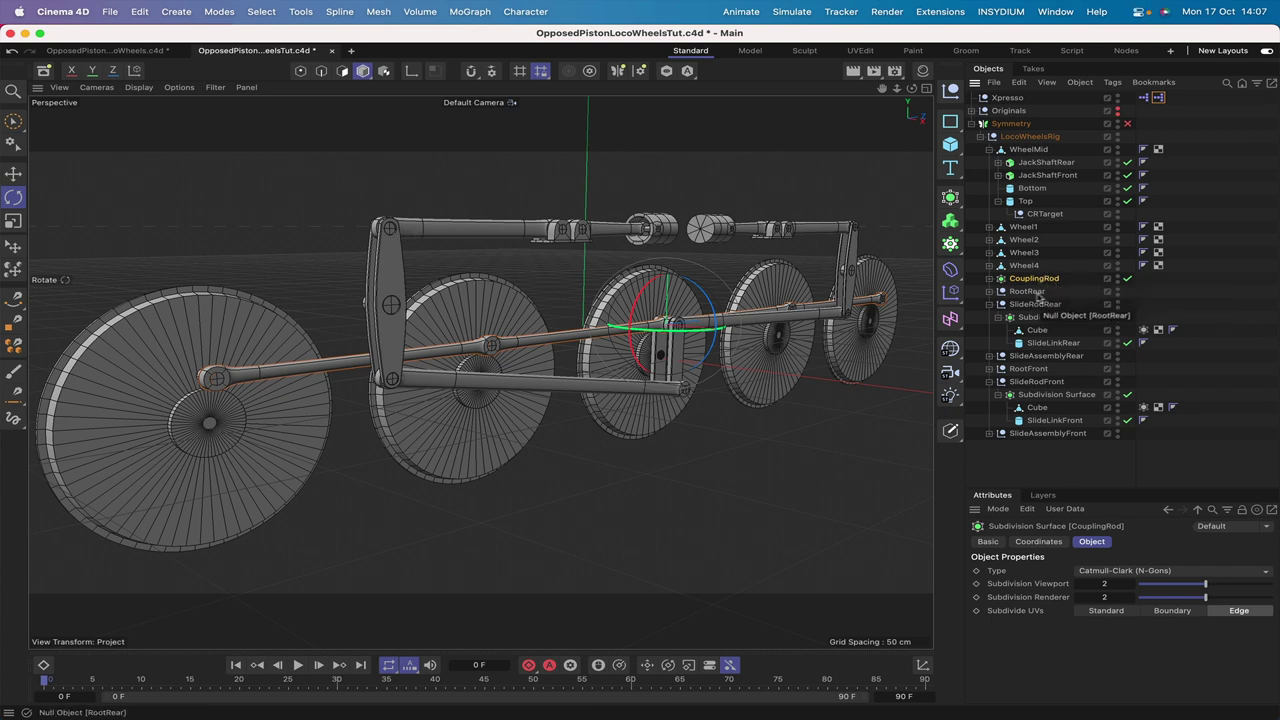
pyautogui.click(1027, 291)
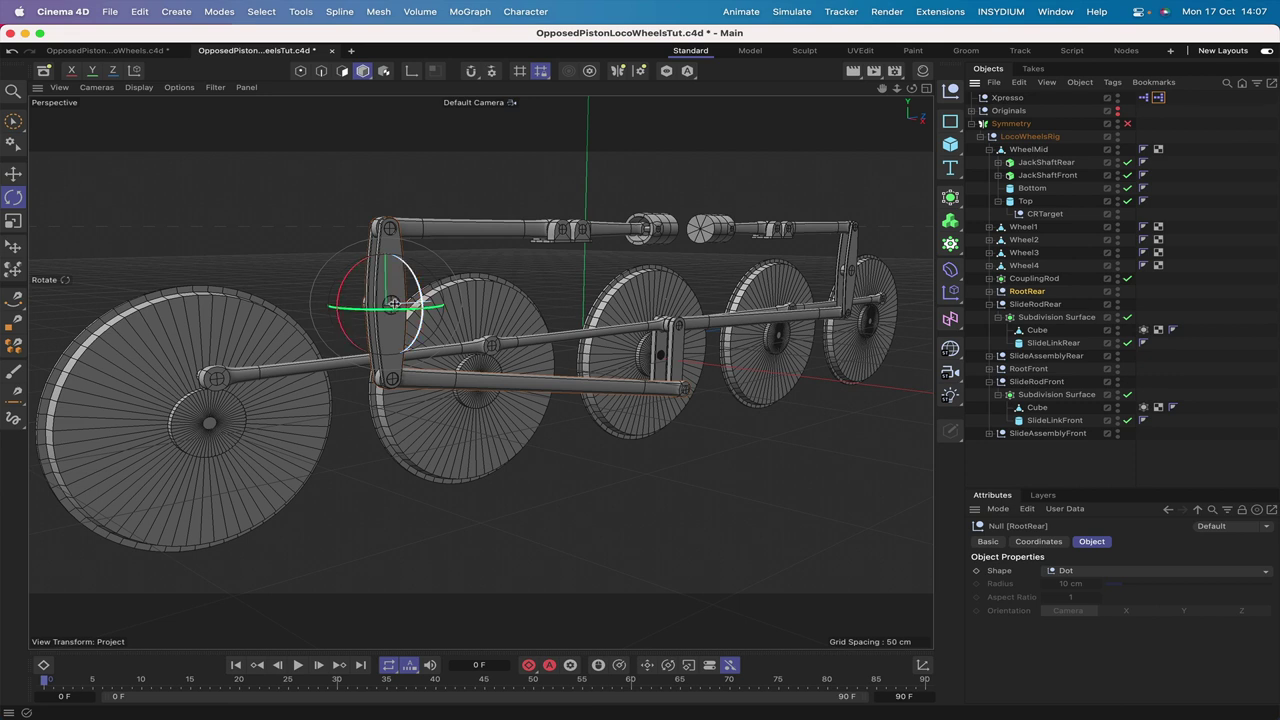
pyautogui.click(988, 291)
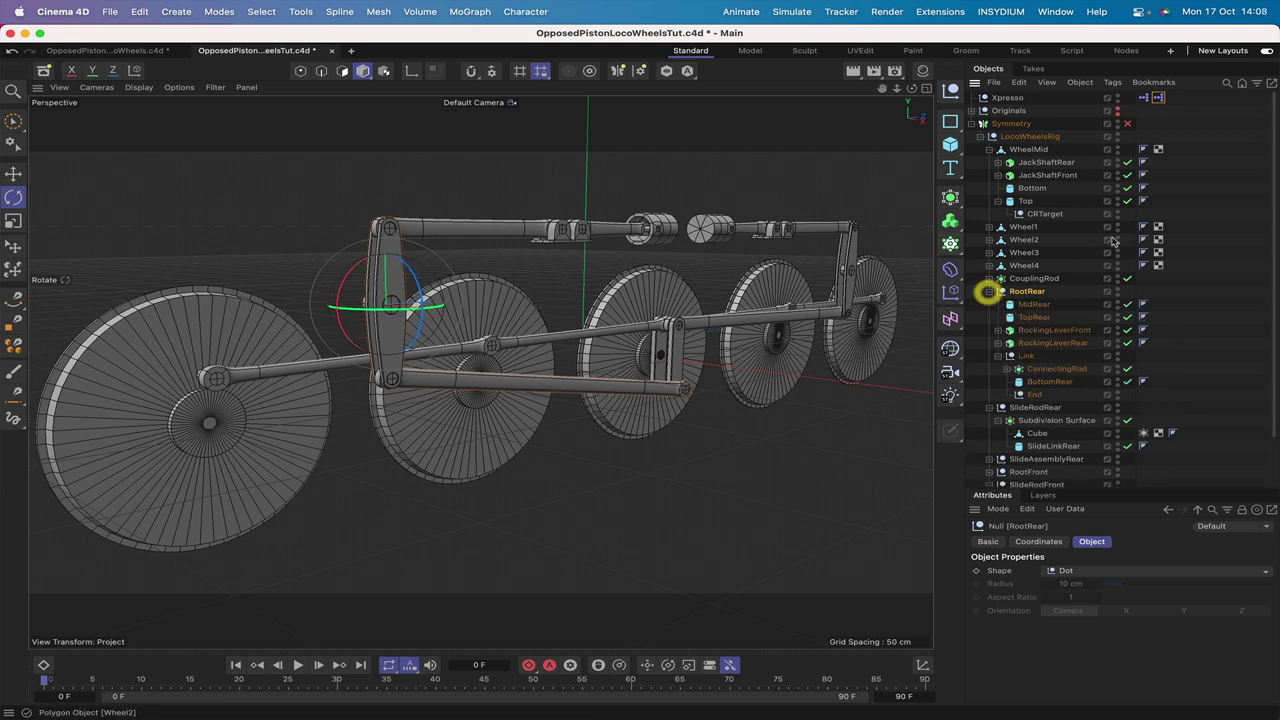
pyautogui.scroll(-2, 1040, 270)
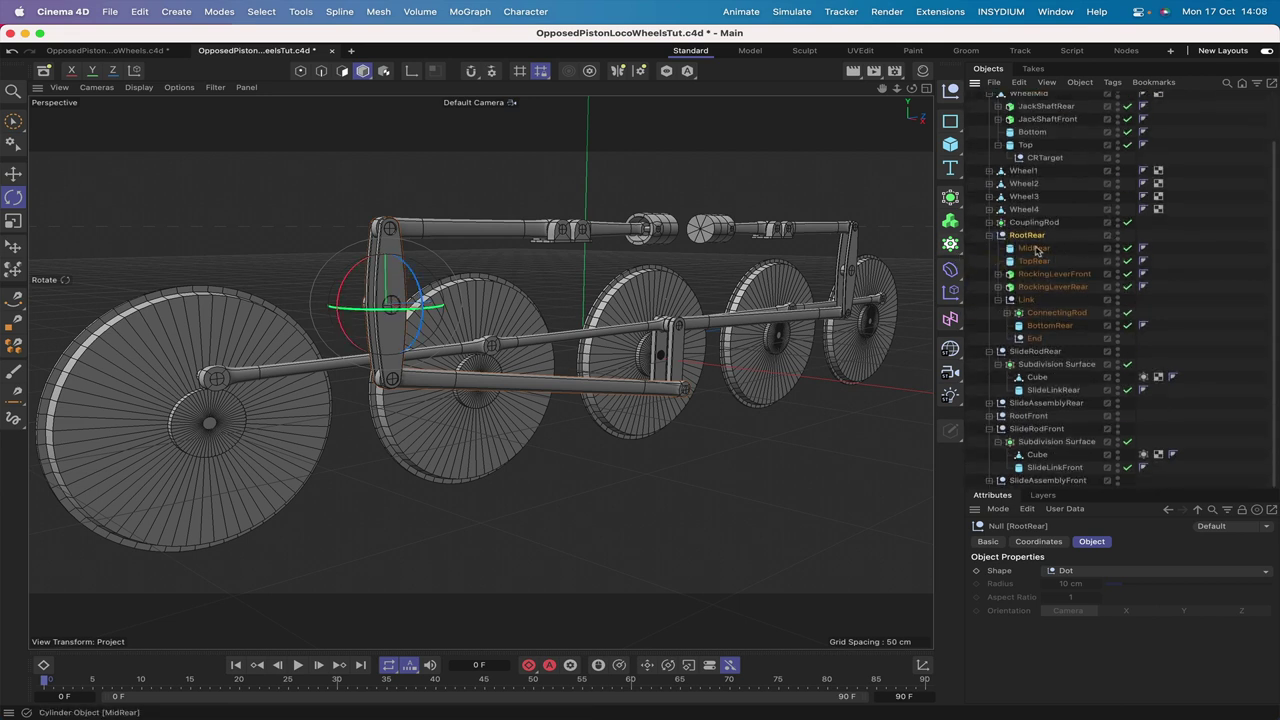
pyautogui.click(1035, 248)
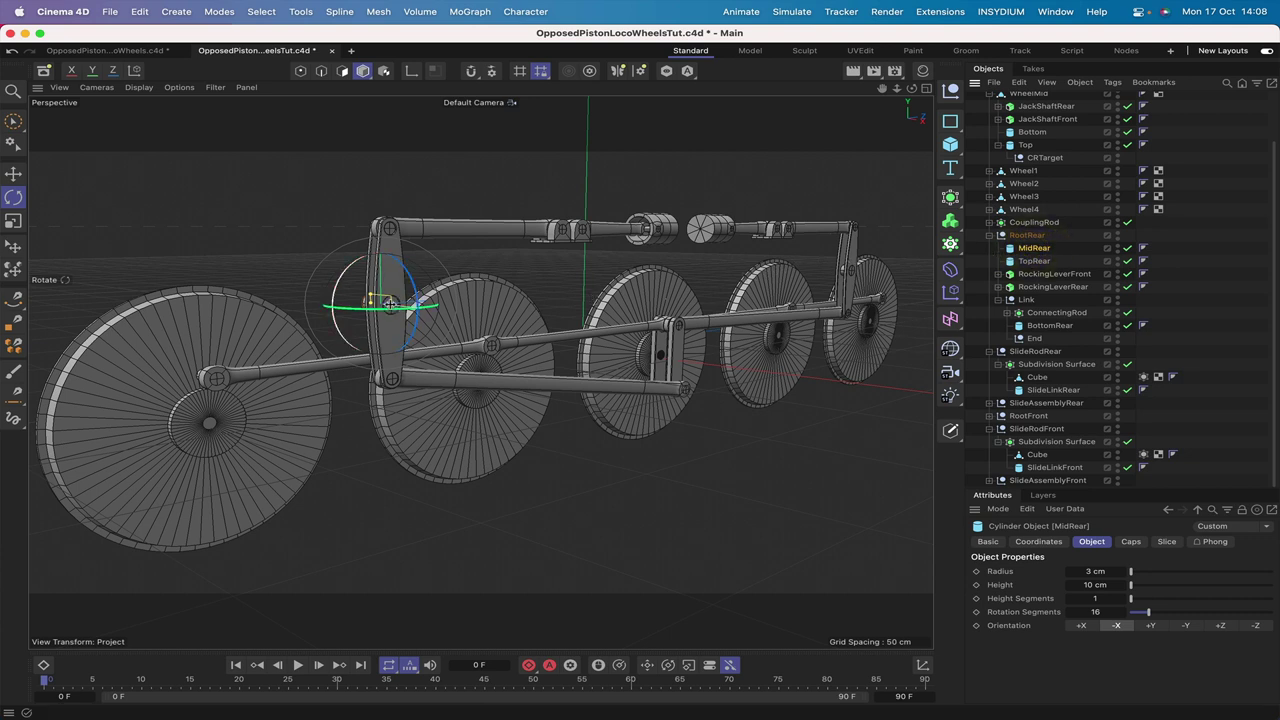
pyautogui.click(1034, 261)
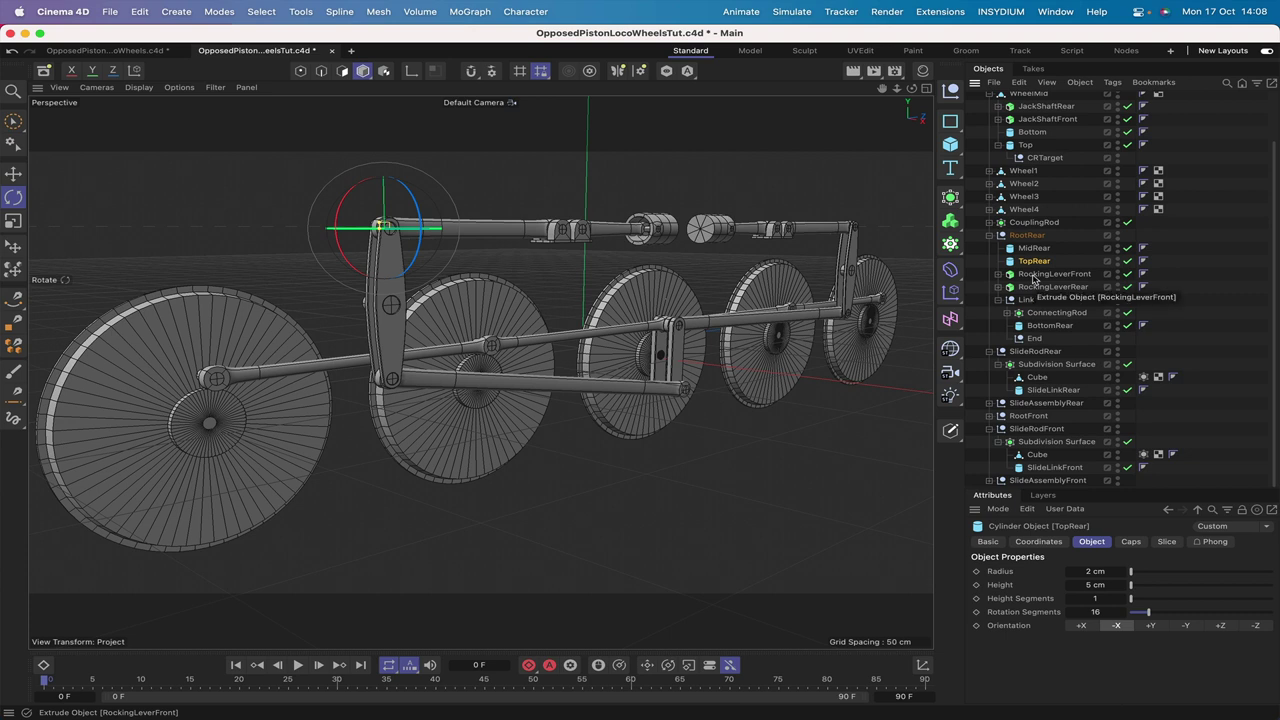
pyautogui.click(1040, 274)
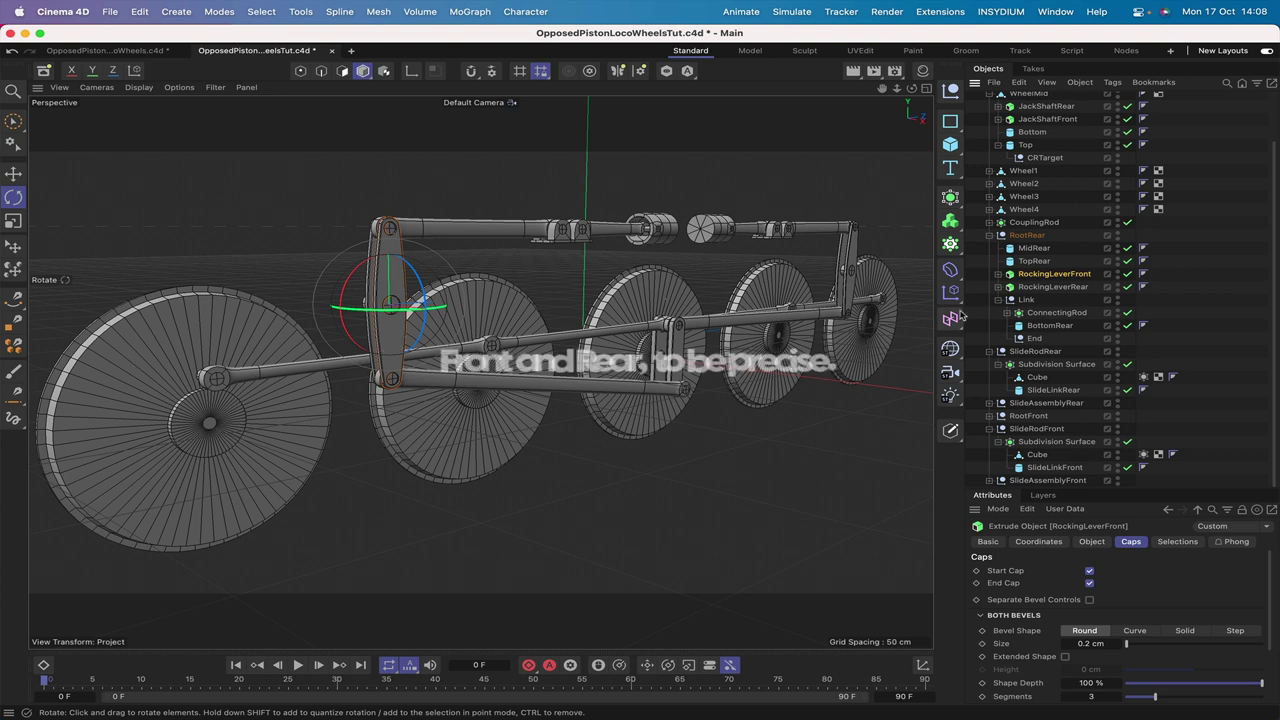
pyautogui.click(1027, 300)
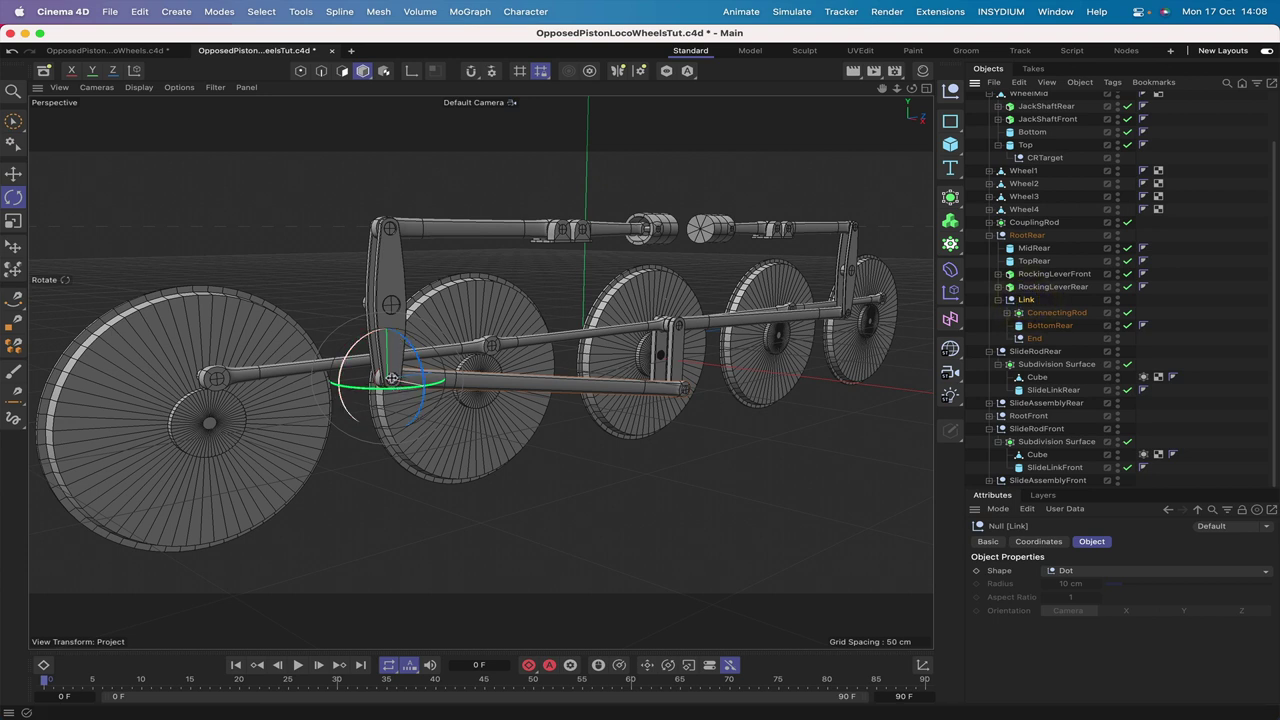
pyautogui.click(1035, 328)
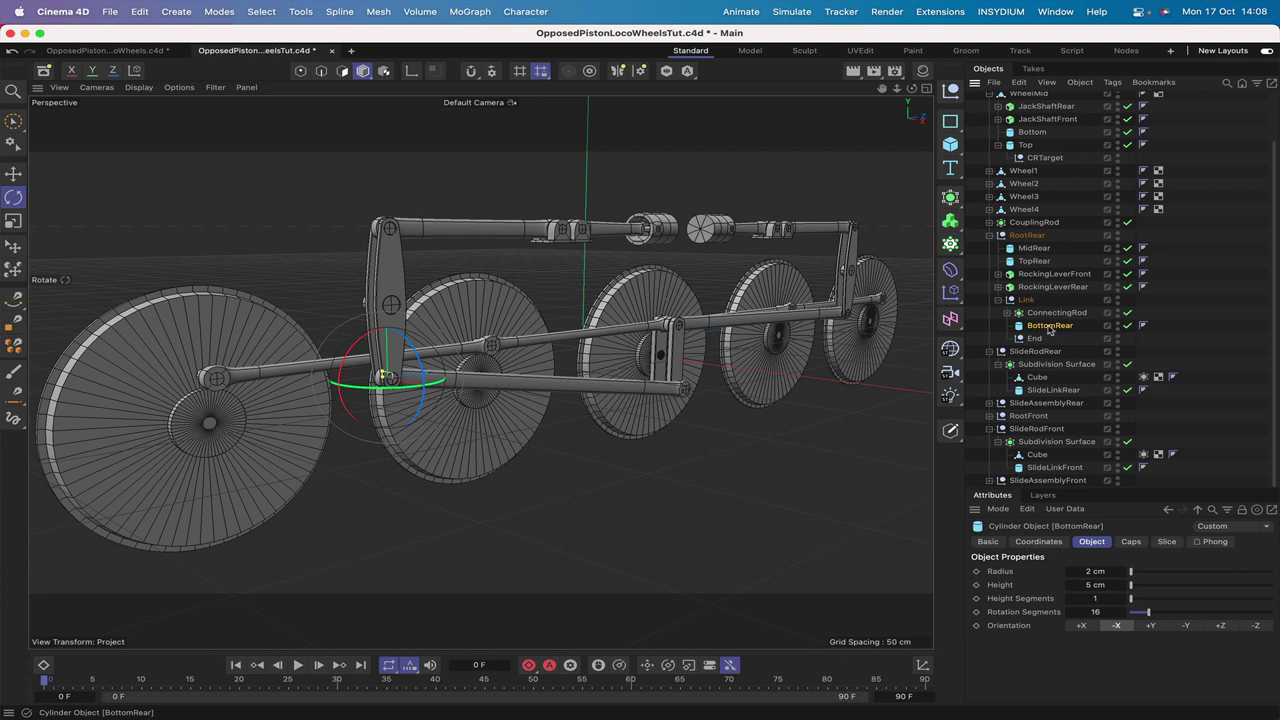
pyautogui.click(1026, 300)
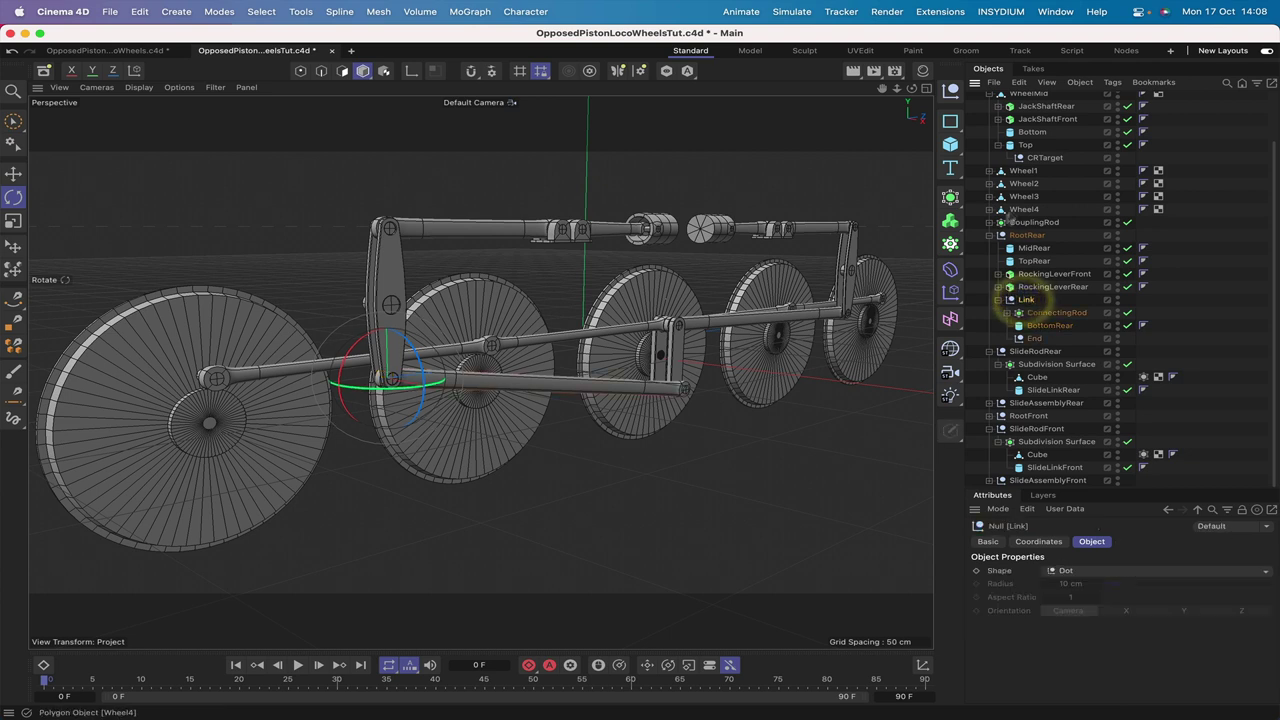
pyautogui.click(1046, 312)
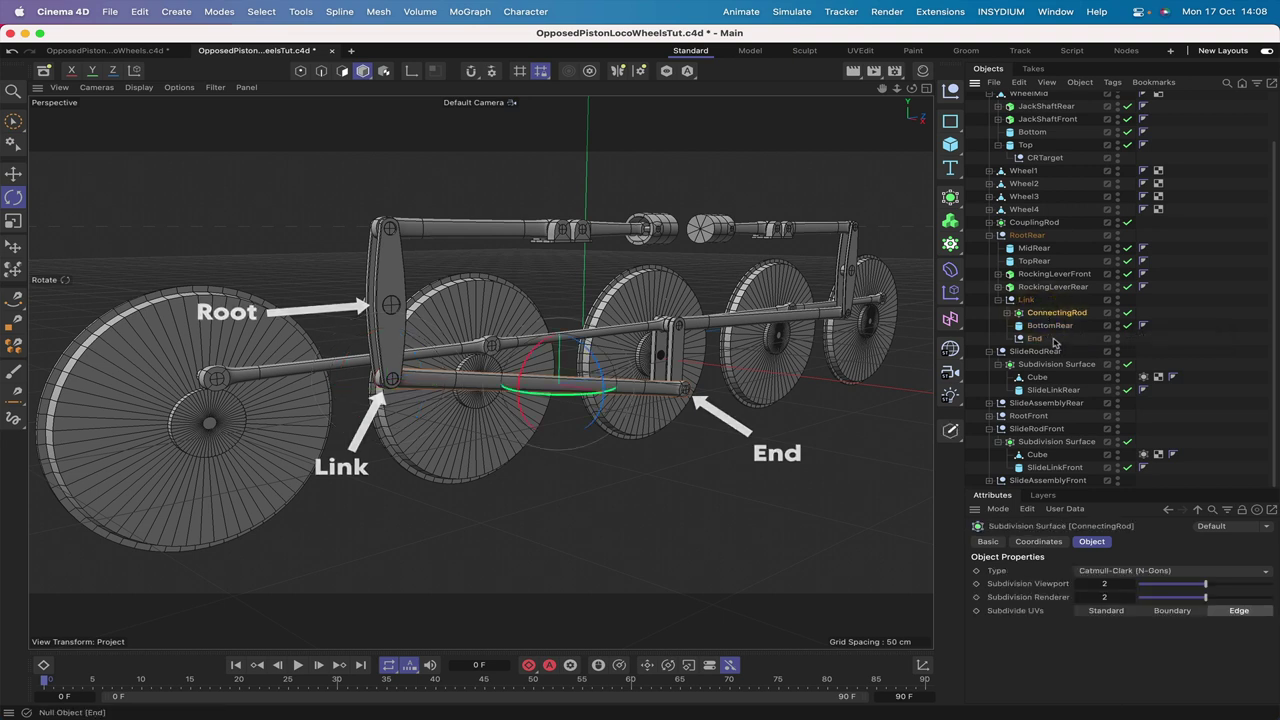
pyautogui.click(1046, 327)
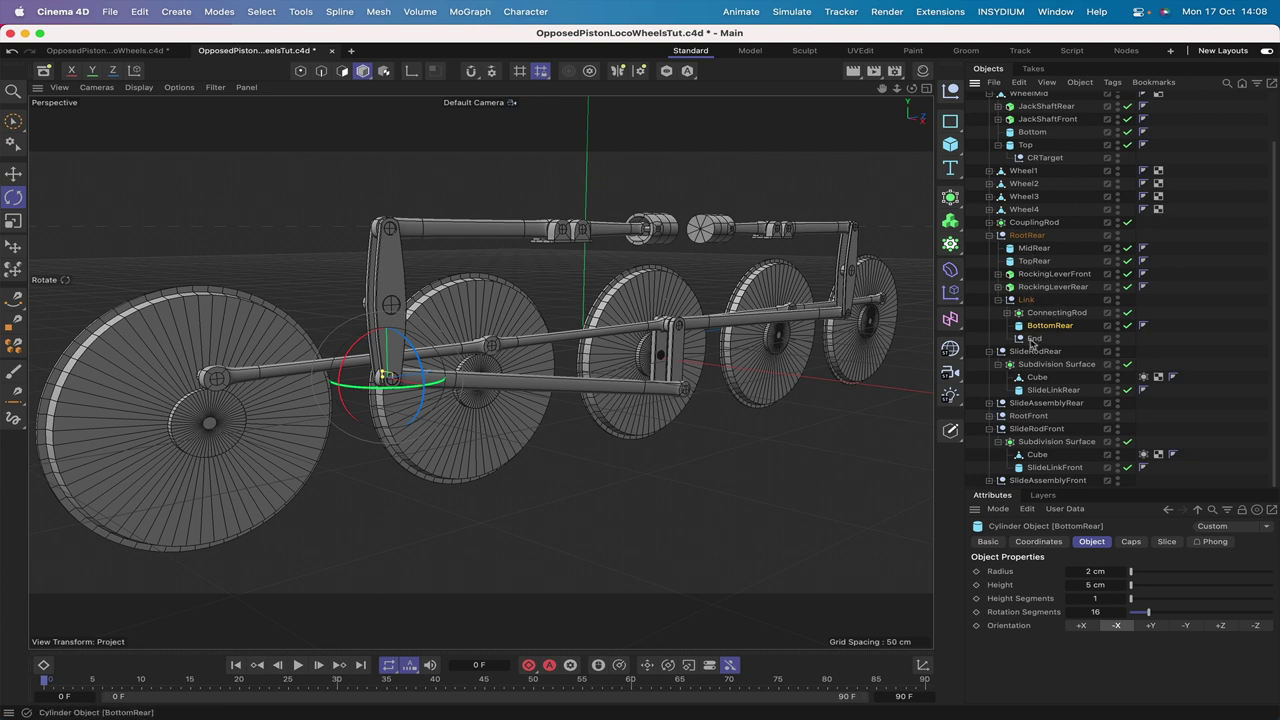
pyautogui.click(1028, 238)
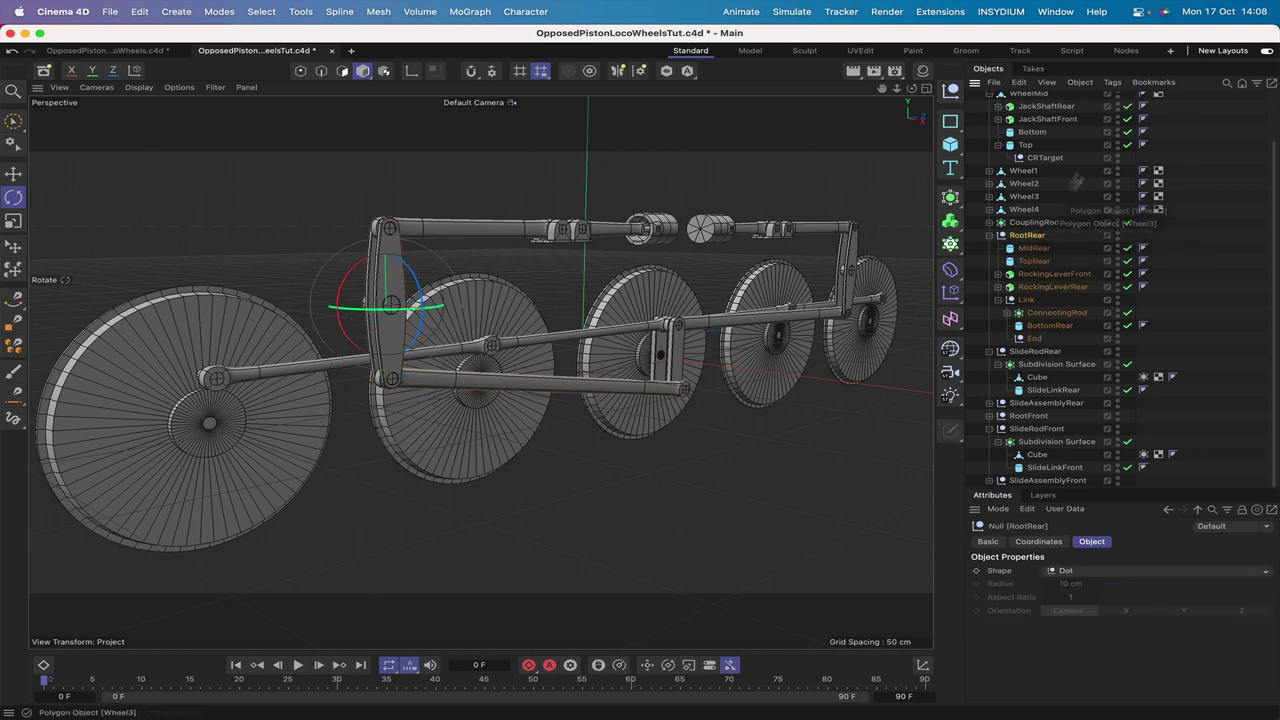
# Step: Add an IK tag to RootRear with End as the chain end and a new End.Goal goal null
pyautogui.click(1112, 84)
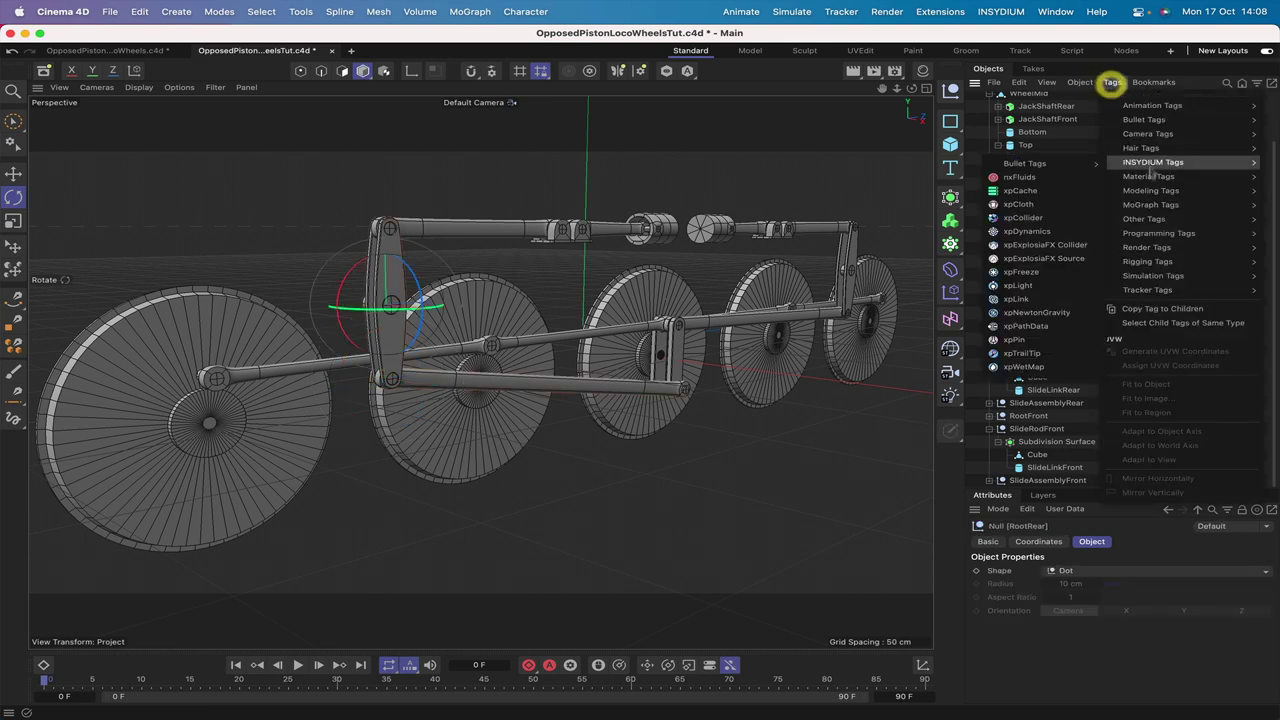
pyautogui.moveTo(1157, 262)
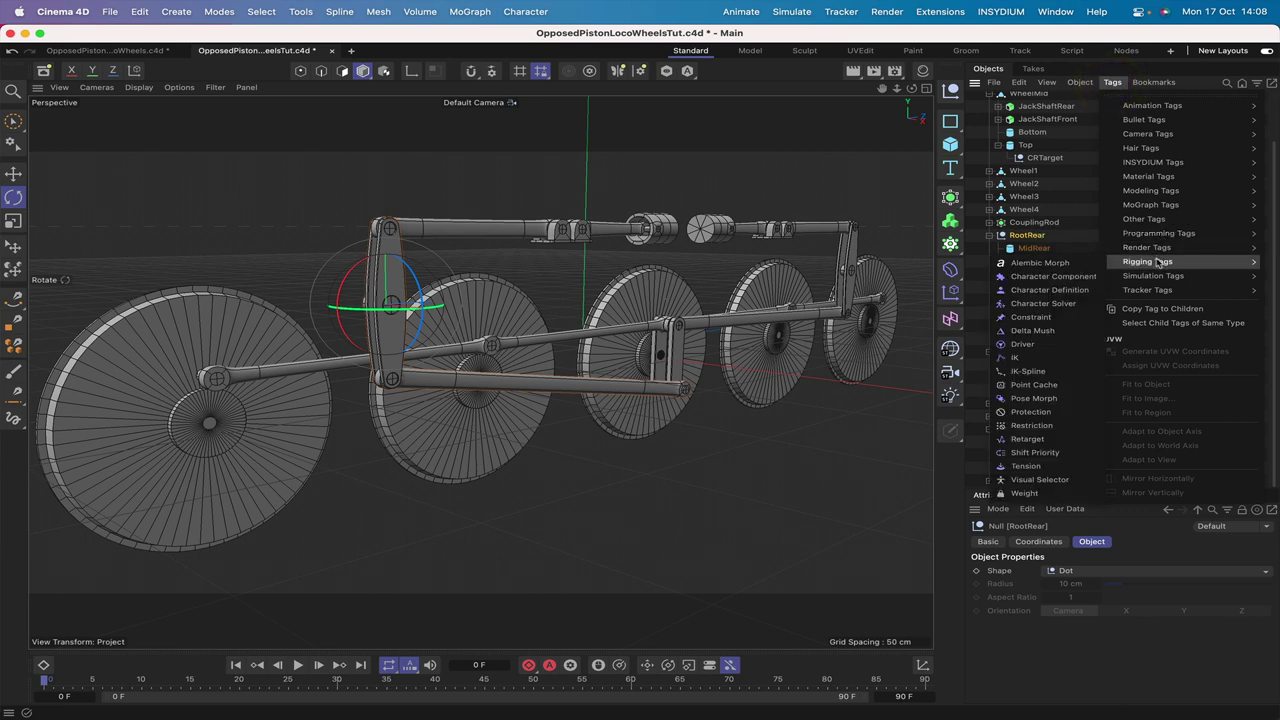
pyautogui.click(1036, 357)
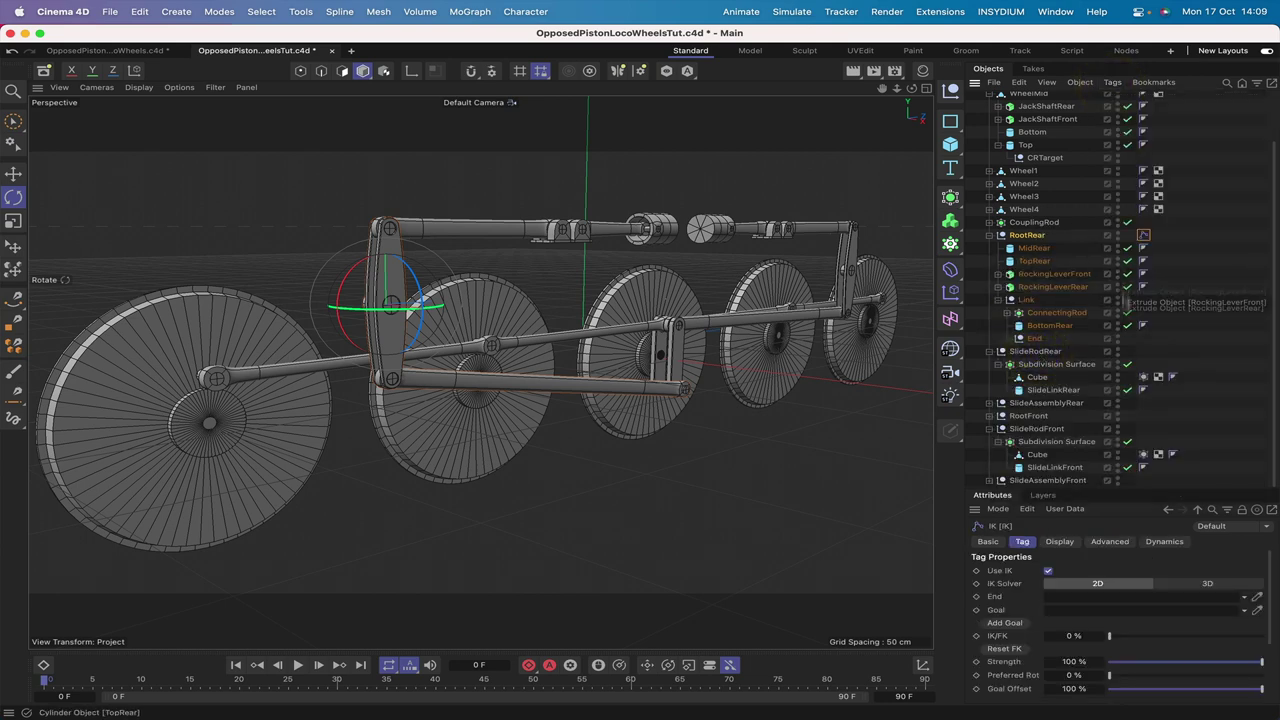
pyautogui.moveTo(1036, 339); pyautogui.dragTo(1095, 600)
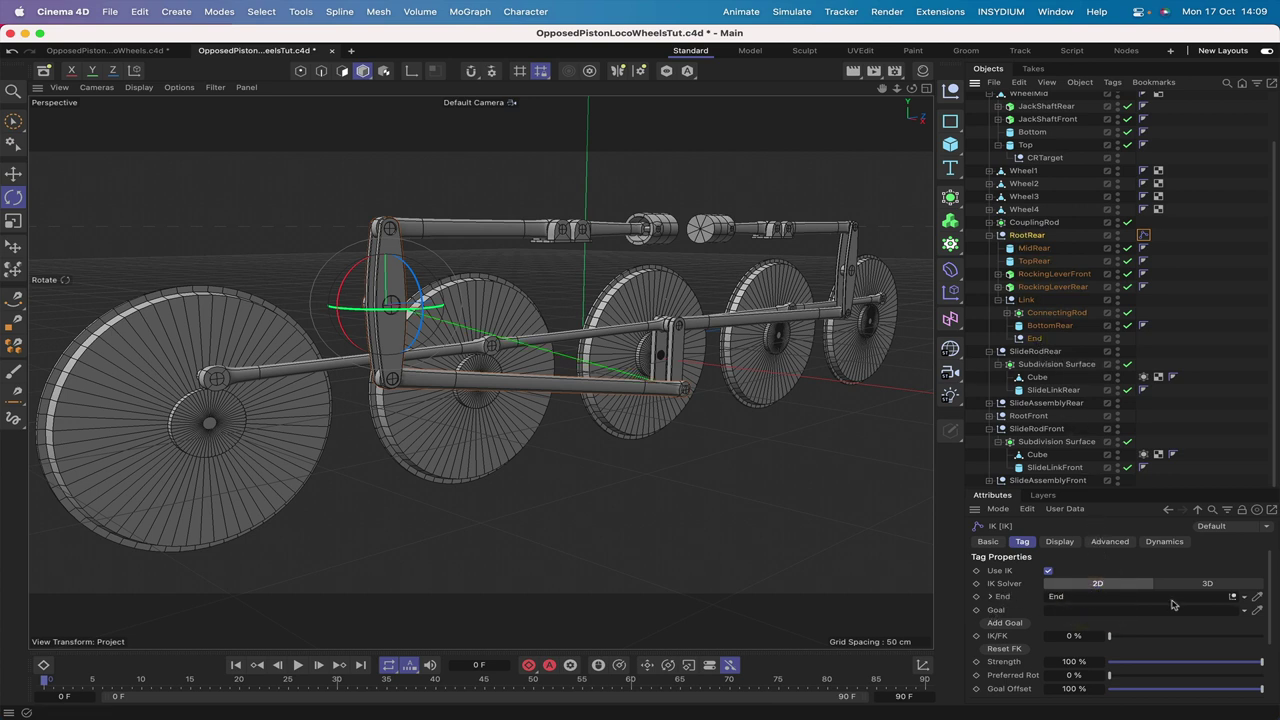
pyautogui.click(1005, 623)
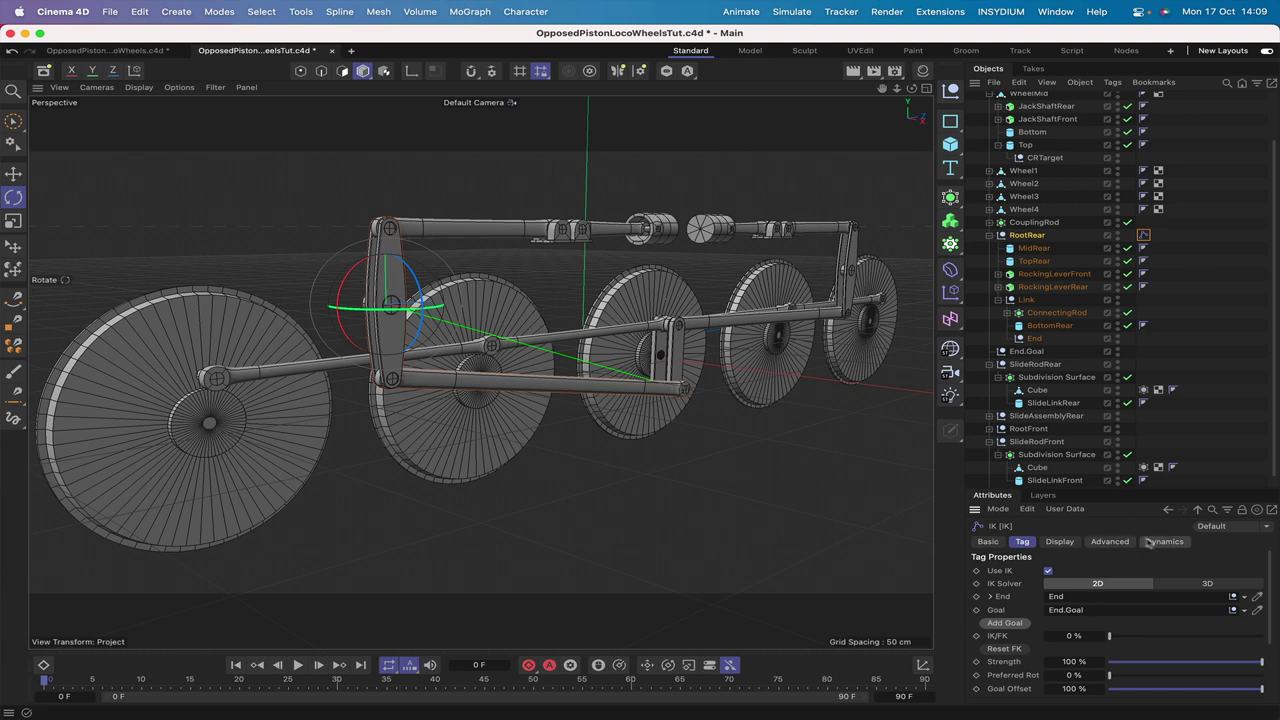
# Step: Keep the IK tag's Display Handle Line enabled, then select the new End.Goal null
pyautogui.click(1059, 541)
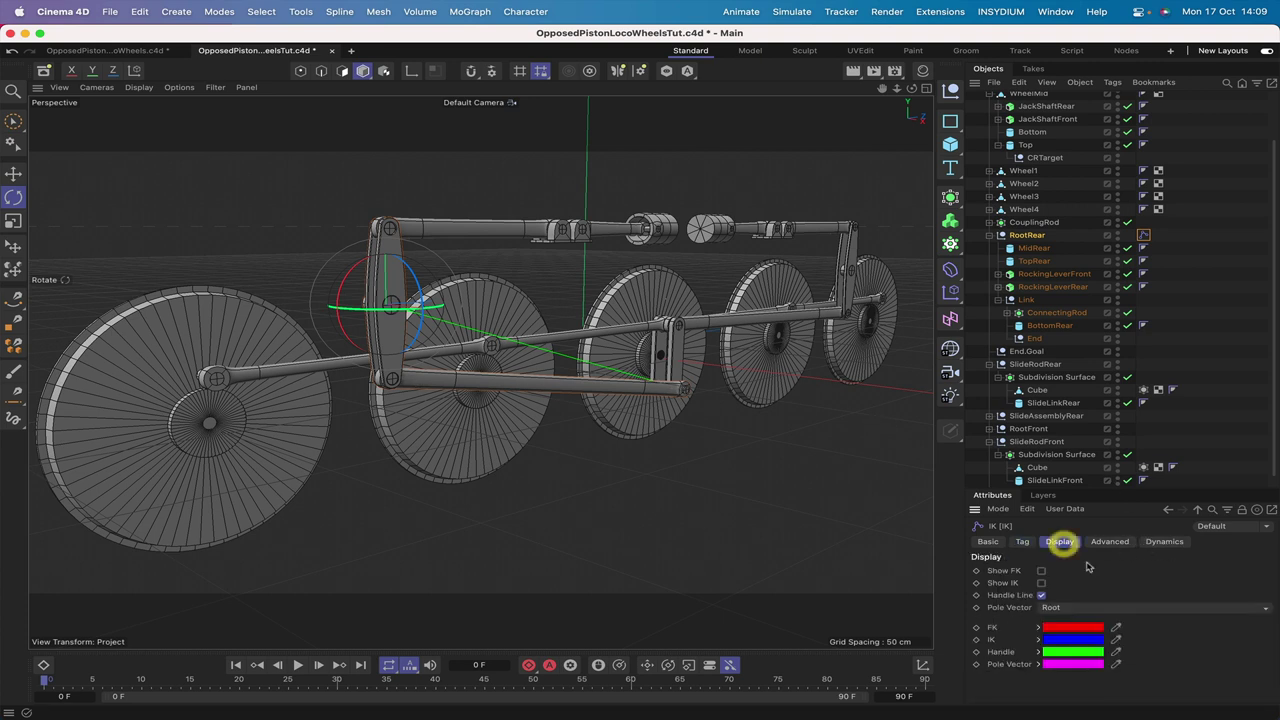
pyautogui.click(1043, 597)
pyautogui.click(1043, 597)
pyautogui.click(1022, 541)
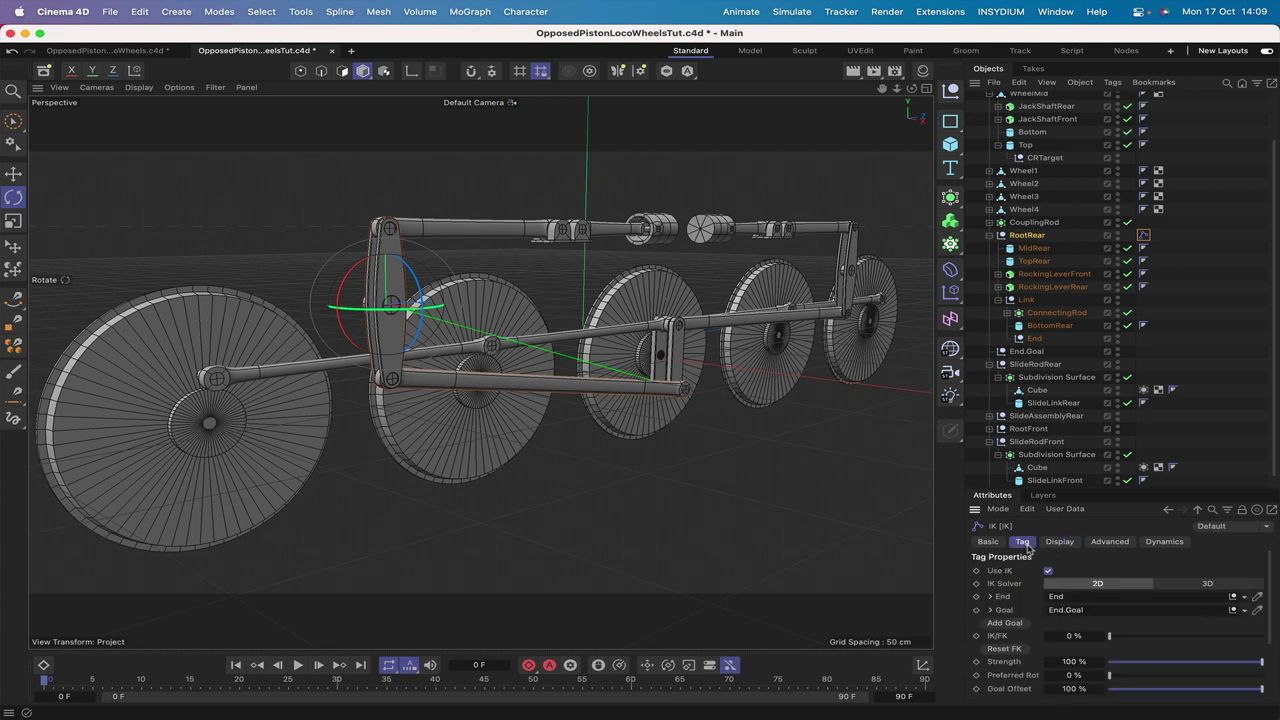
pyautogui.click(1027, 352)
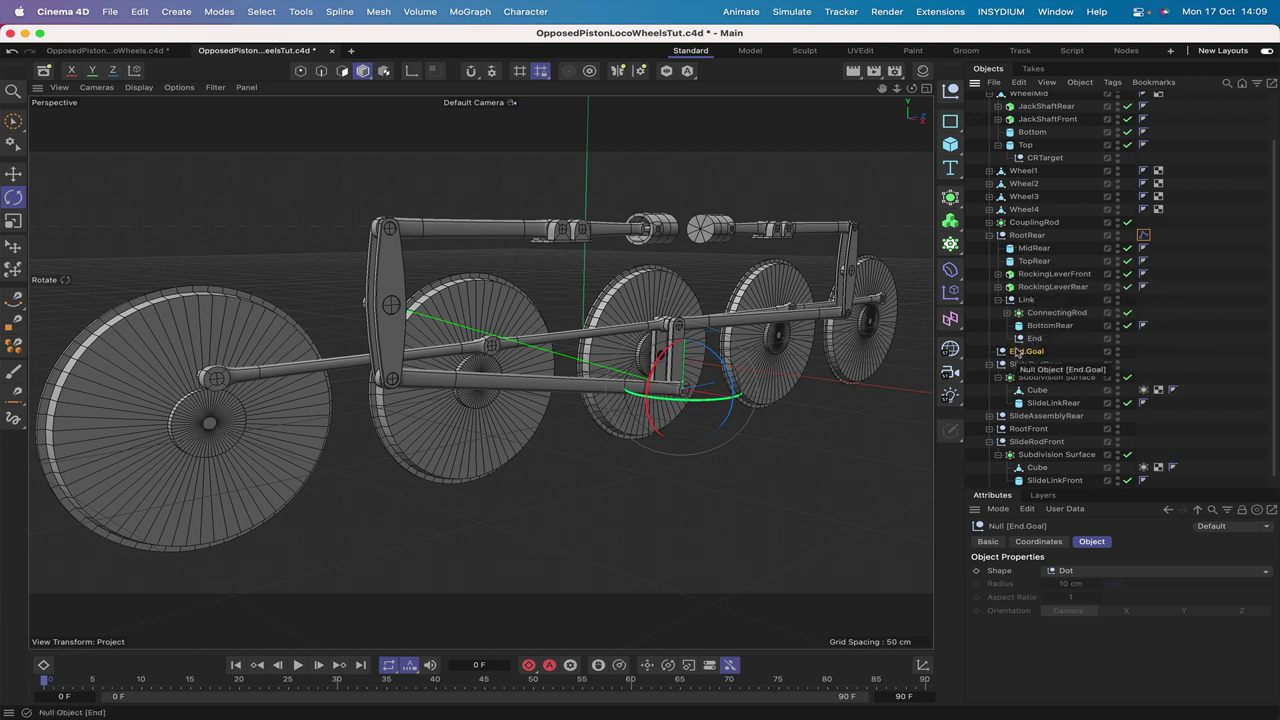
# Step: Parent End.Goal under WheelMid's Top and turn WheelMid to check the rear rods follow
pyautogui.moveTo(1018, 356); pyautogui.dragTo(1043, 158)
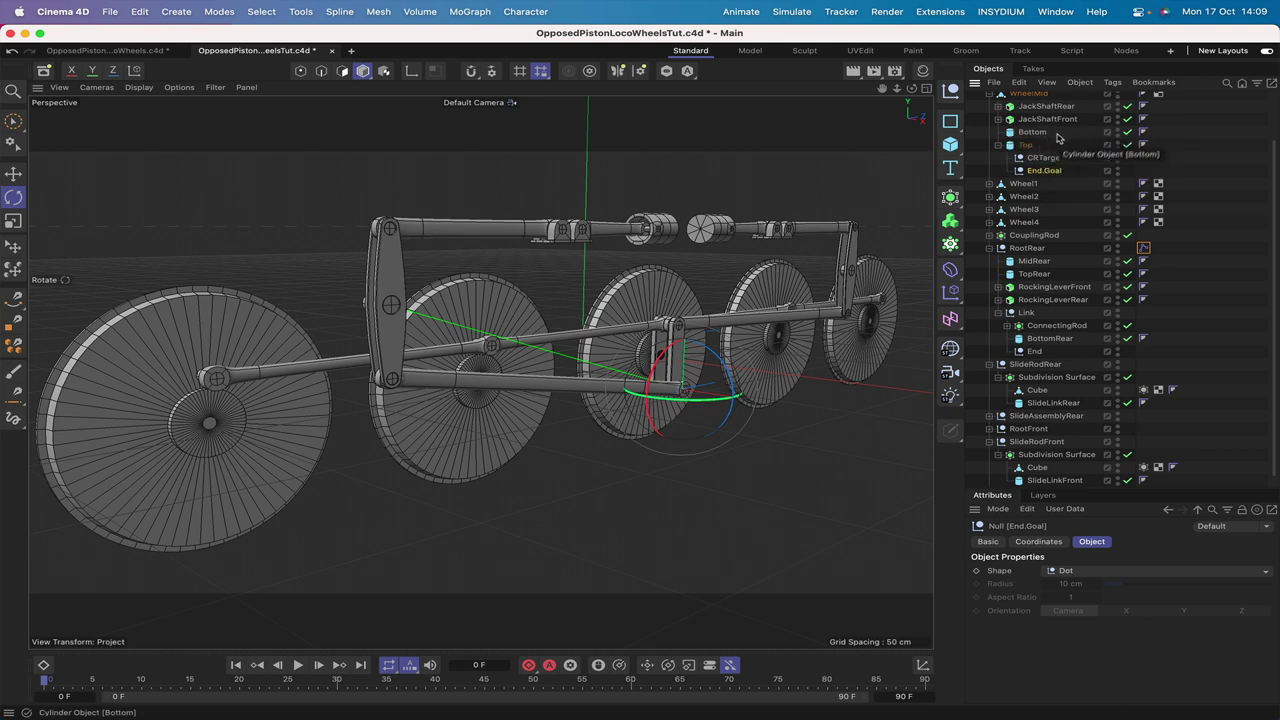
pyautogui.scroll(2, 1034, 150)
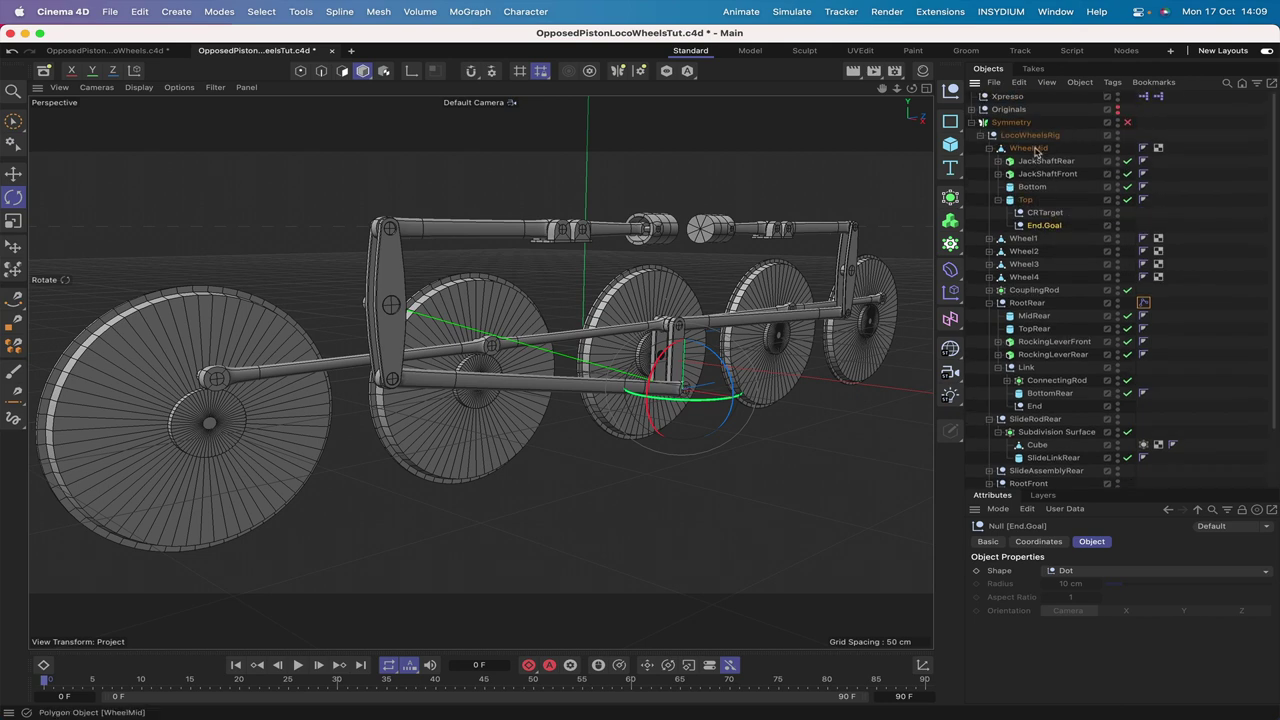
pyautogui.click(1030, 148)
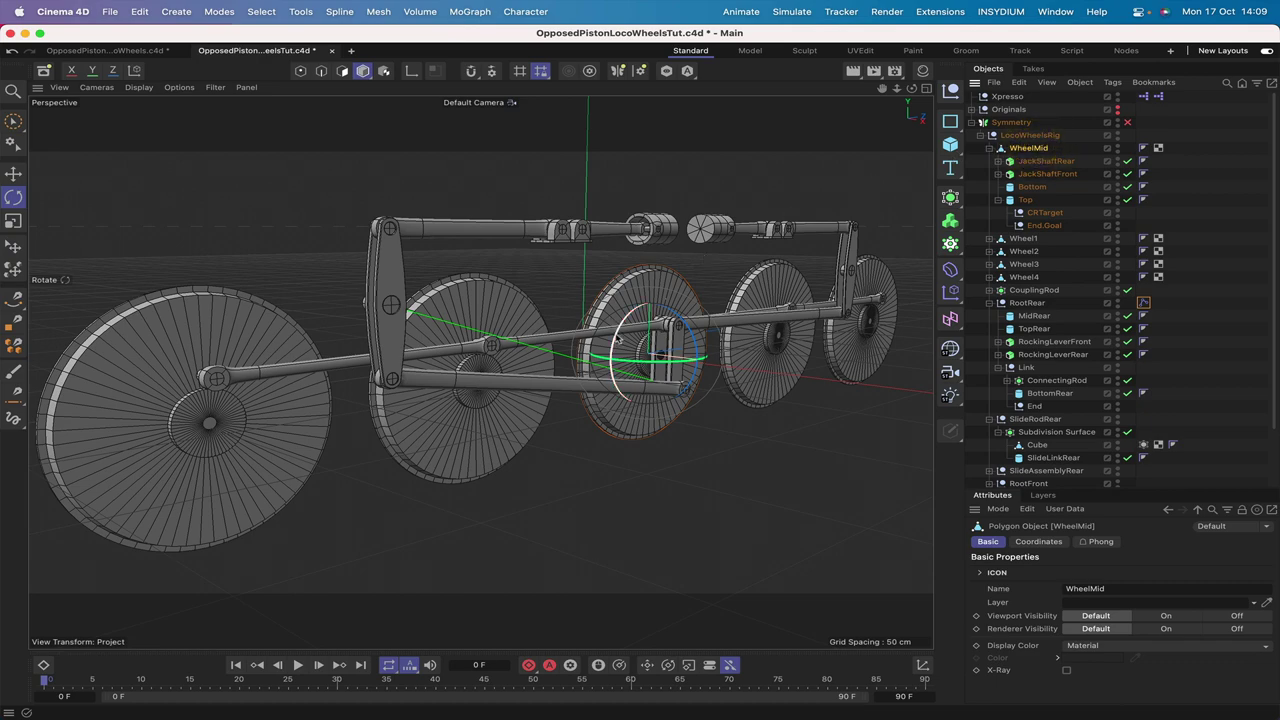
pyautogui.moveTo(617, 340); pyautogui.dragTo(672, 342)
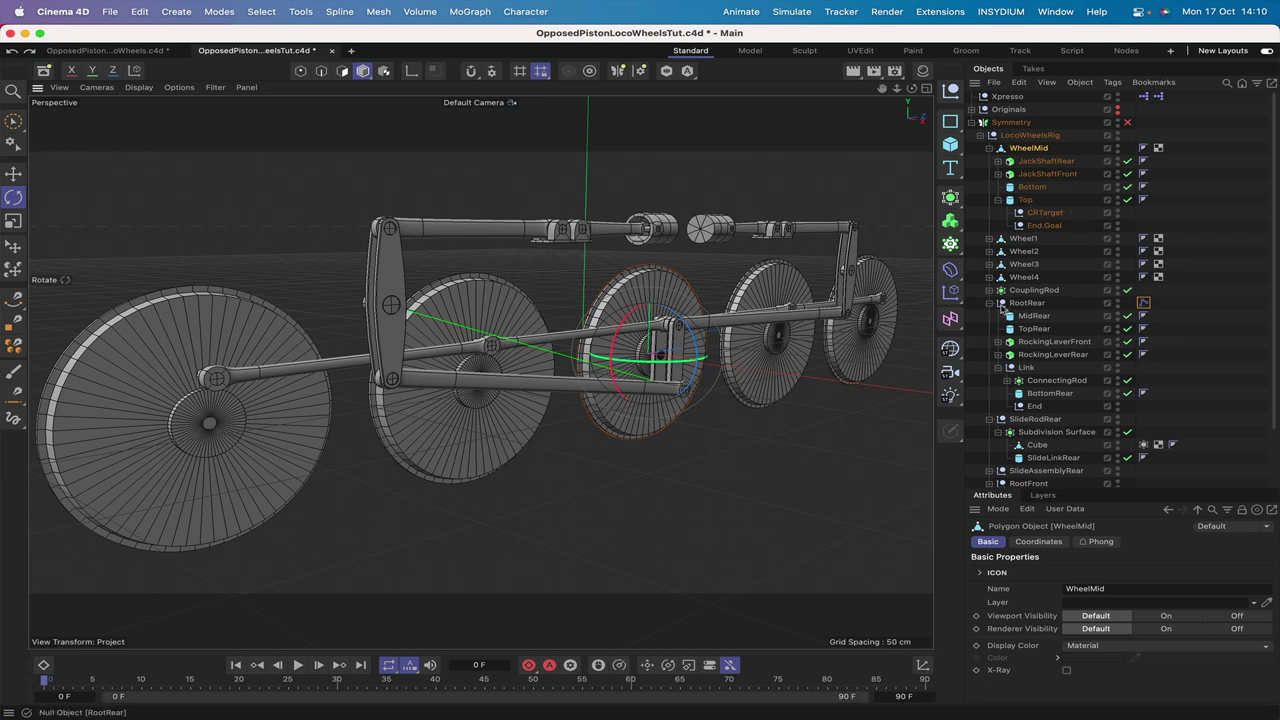
# Step: Collapse RootRear's hierarchy and select RootFront for the front rods
pyautogui.scroll(-2, 1087, 304)
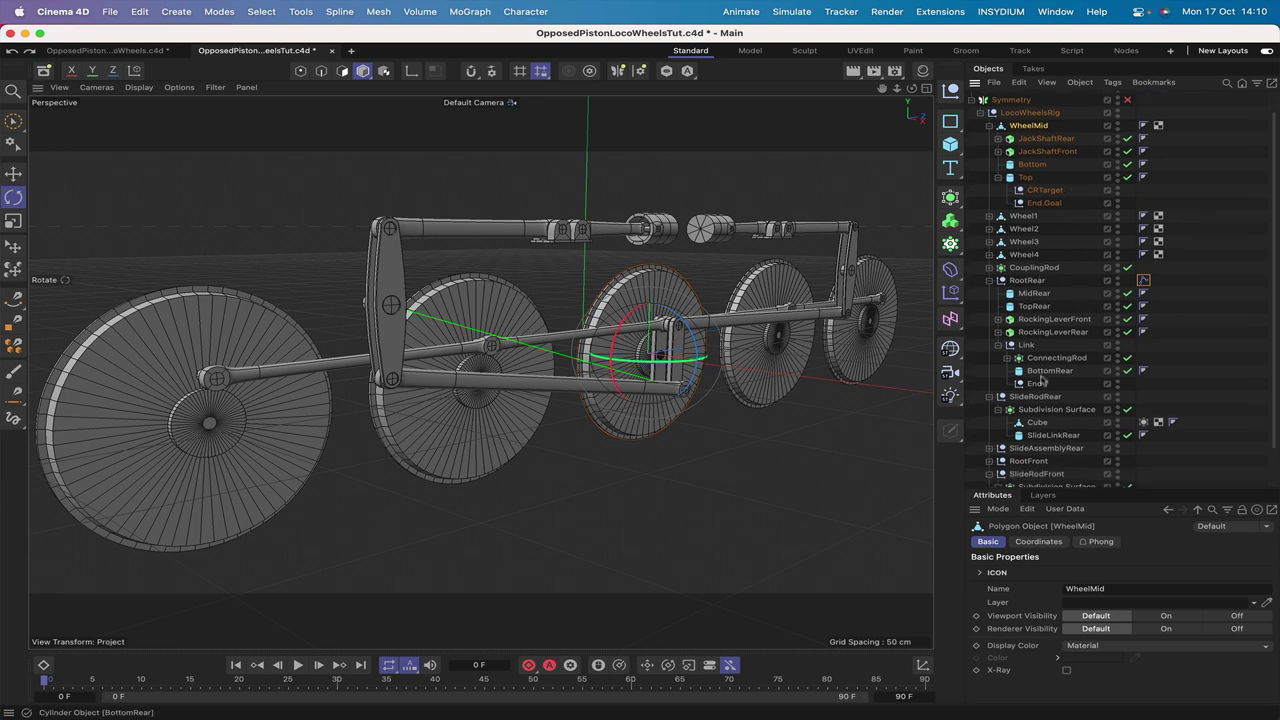
pyautogui.click(989, 281)
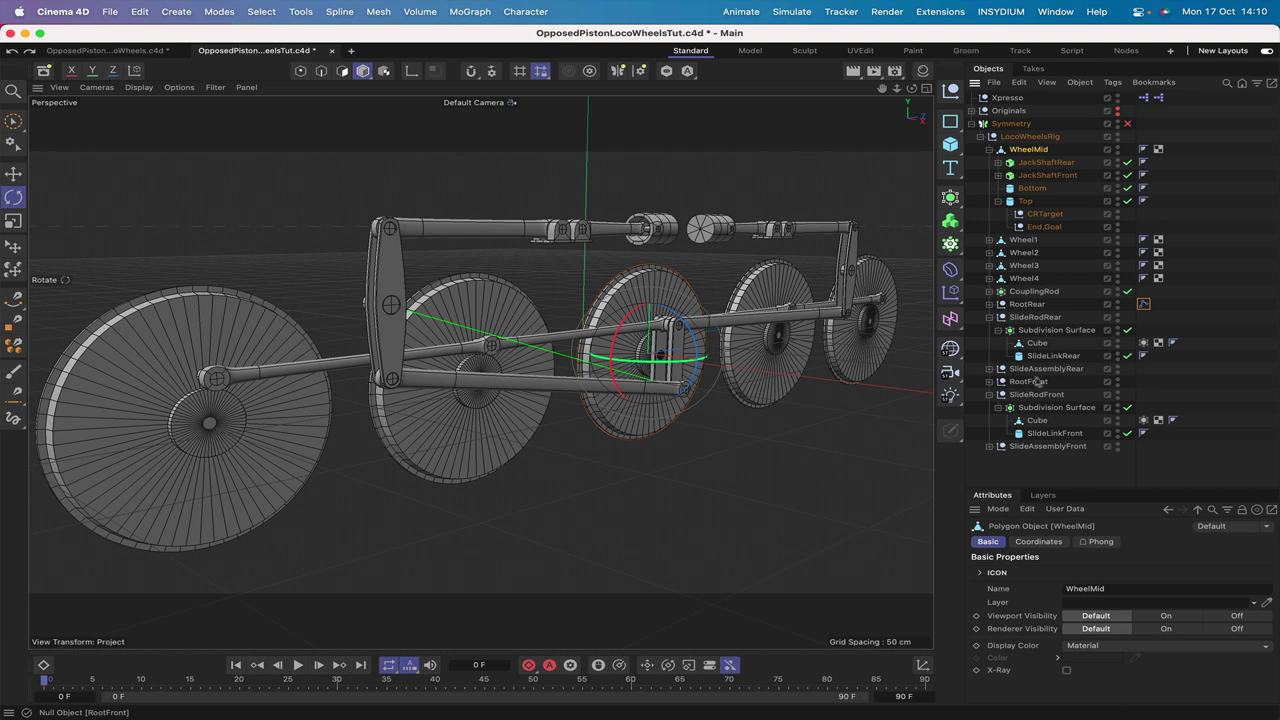
pyautogui.click(989, 381)
pyautogui.click(1029, 381)
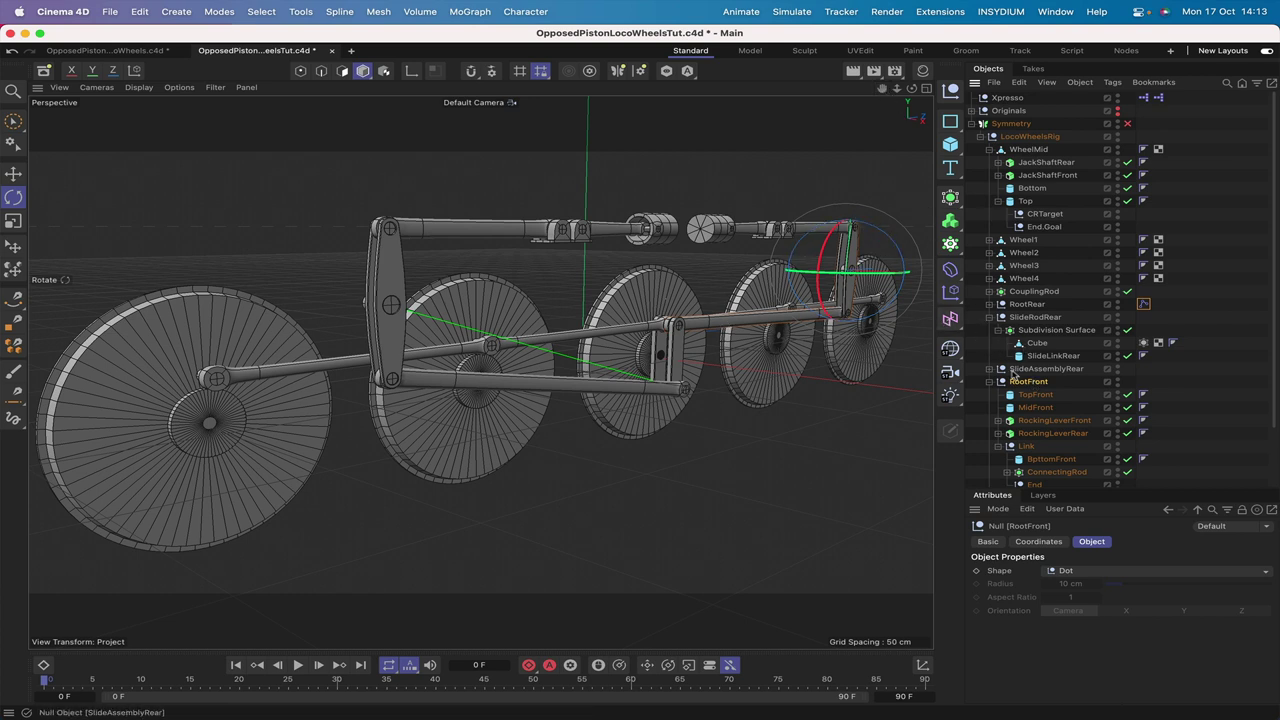
# Step: Add an IK tag with a goal null to RootFront, then place that End.Goal under WheelMid's Top
pyautogui.scroll(-3, 1065, 405)
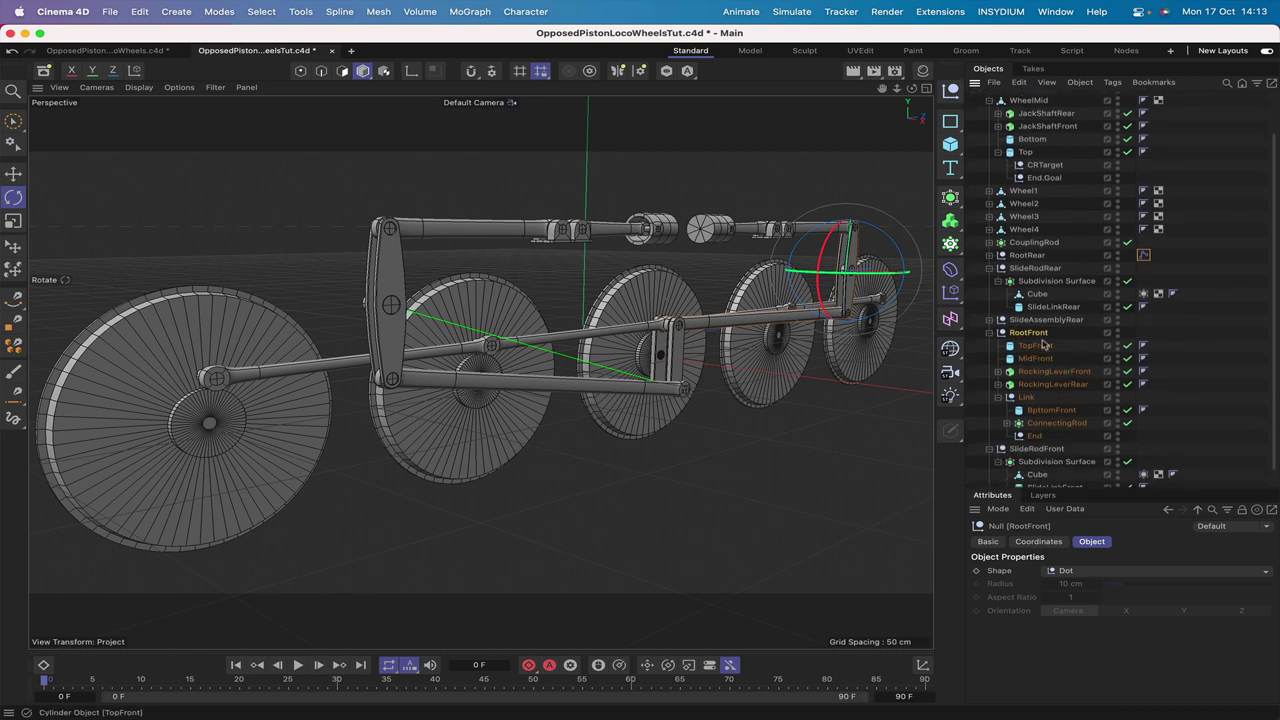
pyautogui.click(1112, 82)
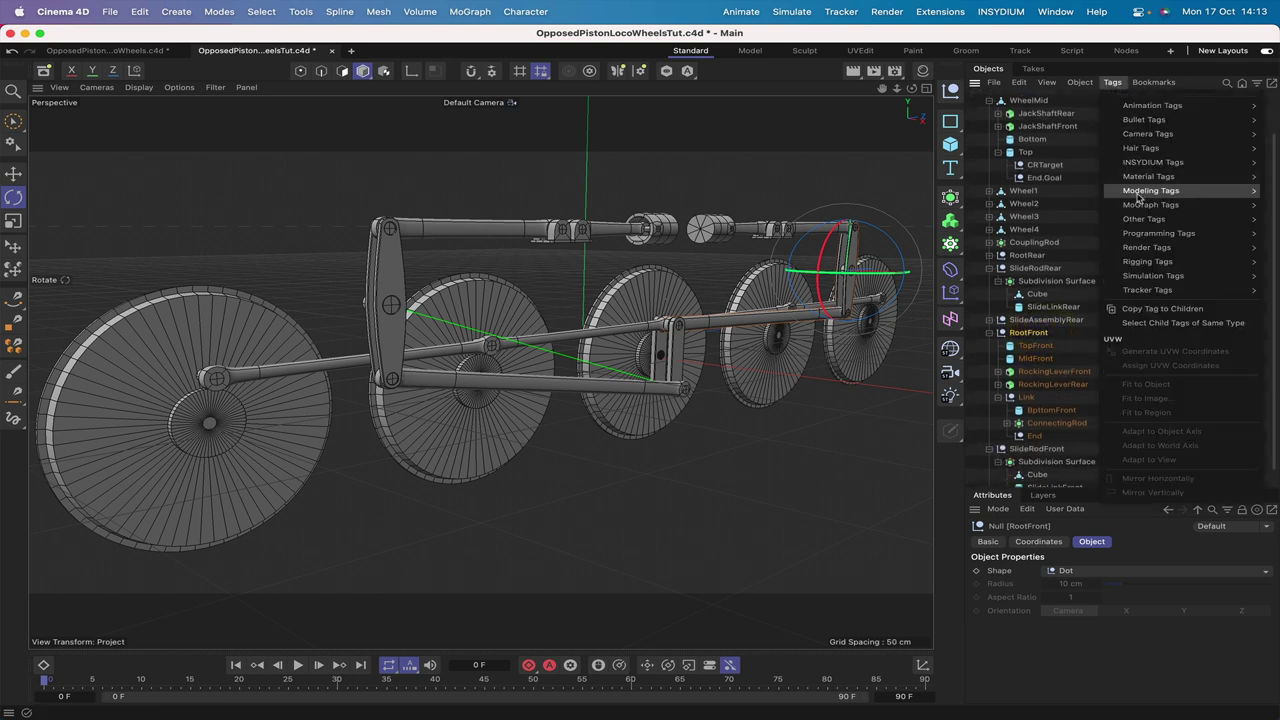
pyautogui.moveTo(1140, 261)
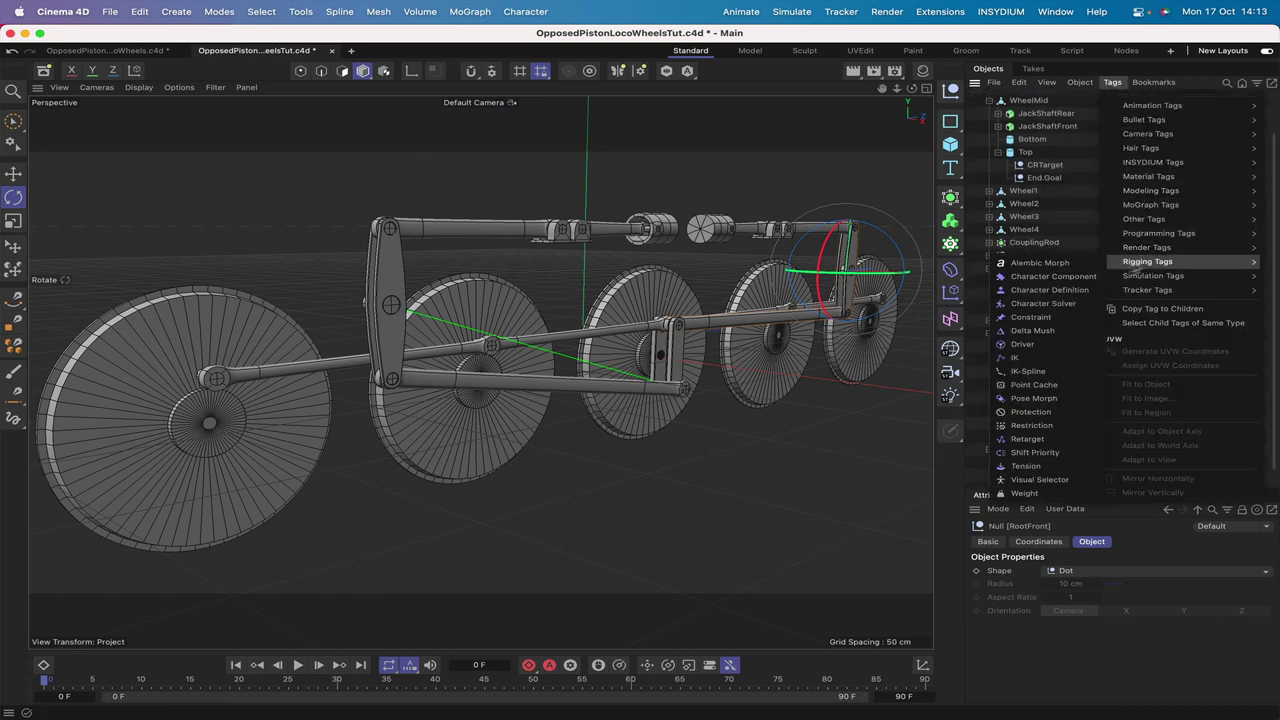
pyautogui.click(1015, 358)
pyautogui.scroll(-1, 1030, 400)
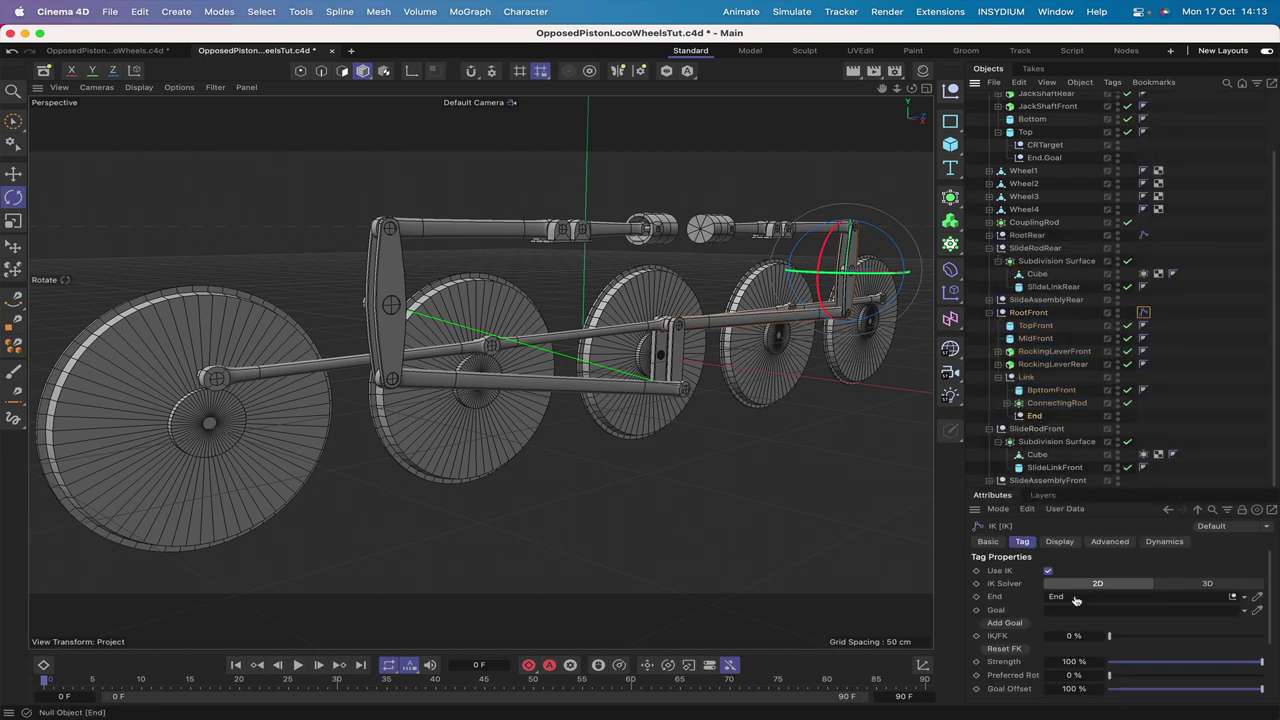
pyautogui.click(1014, 624)
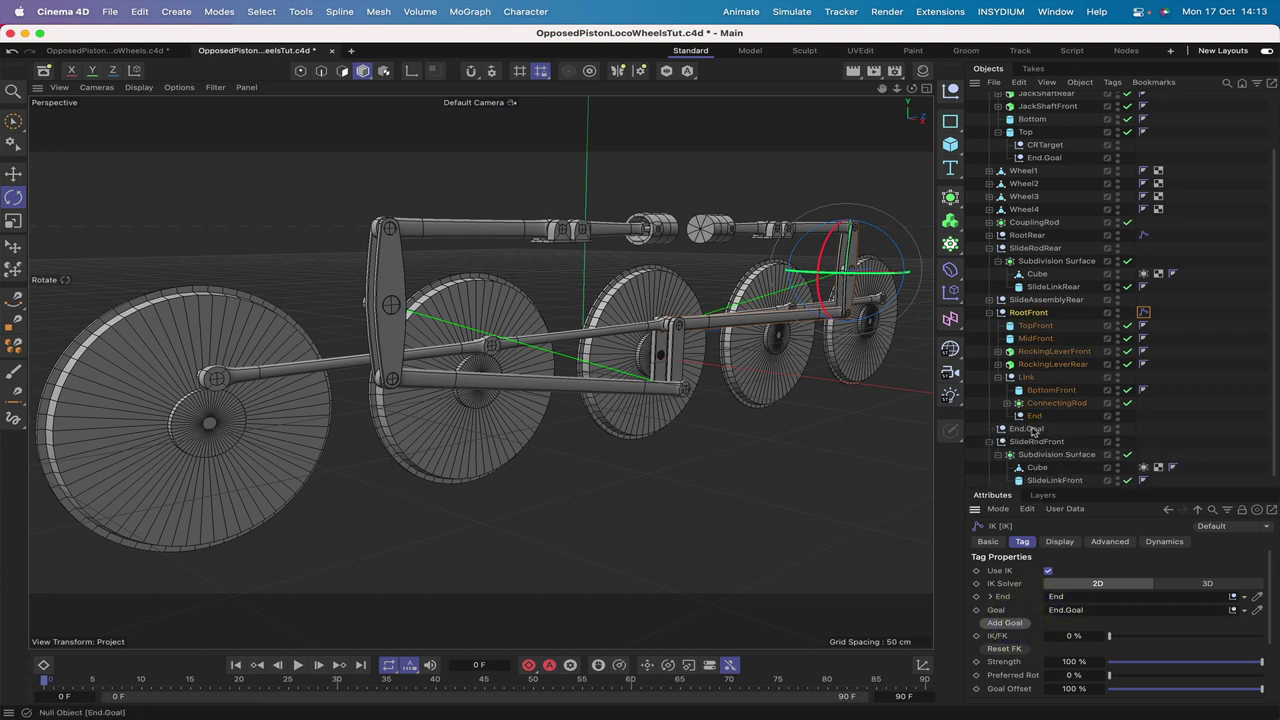
pyautogui.moveTo(1034, 431); pyautogui.dragTo(1056, 172)
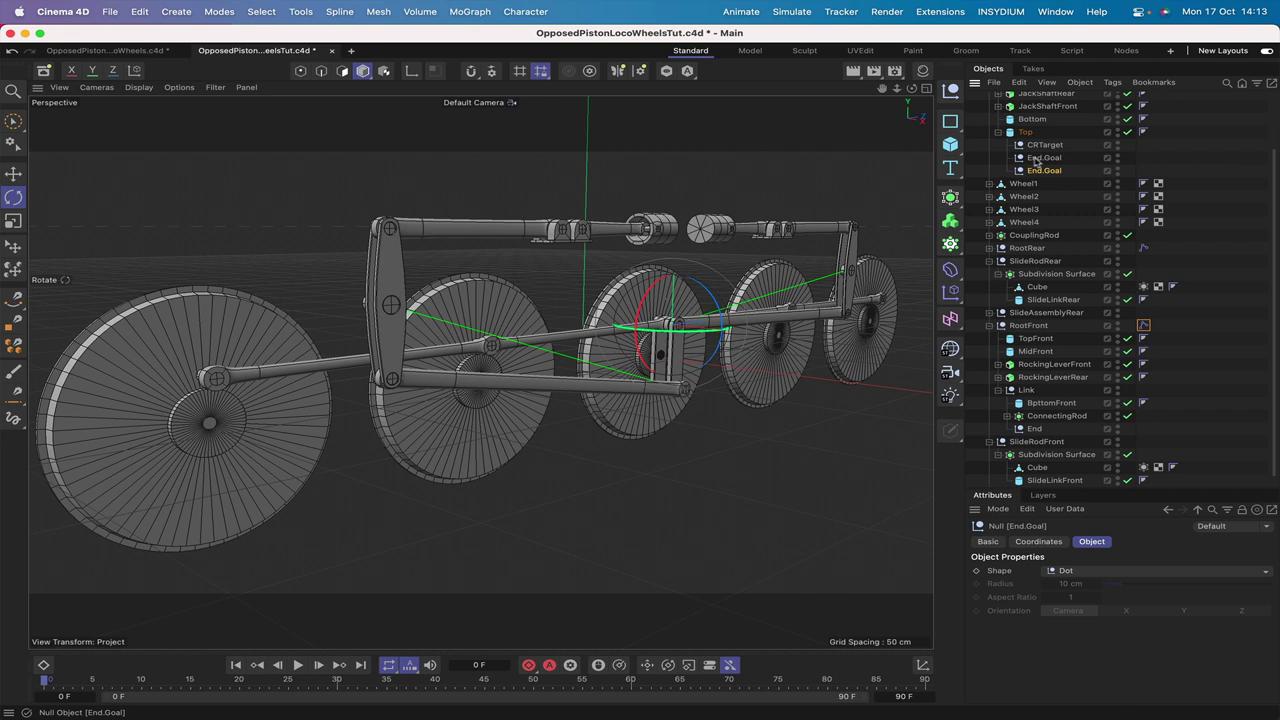
# Step: Move both End.Goal nulls from Top under WheelMid's Bottom cylinder
pyautogui.scroll(1, 1050, 122)
pyautogui.click(1030, 137)
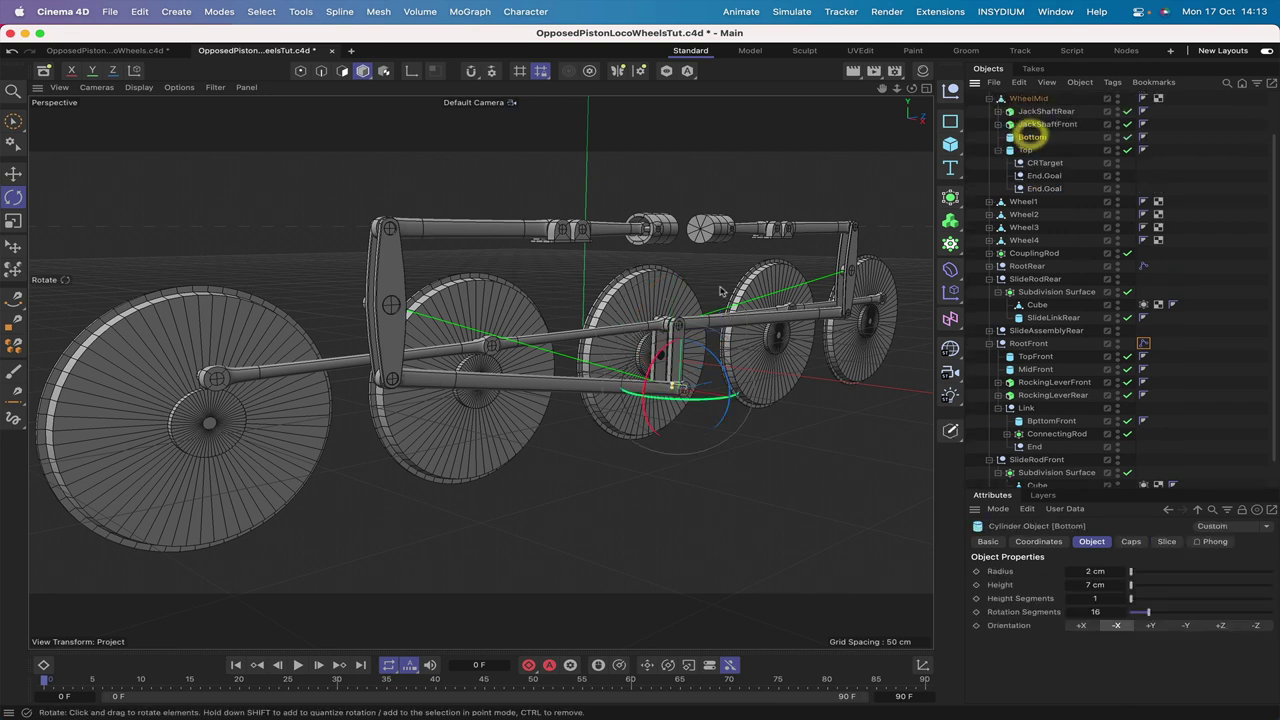
pyautogui.click(1026, 149)
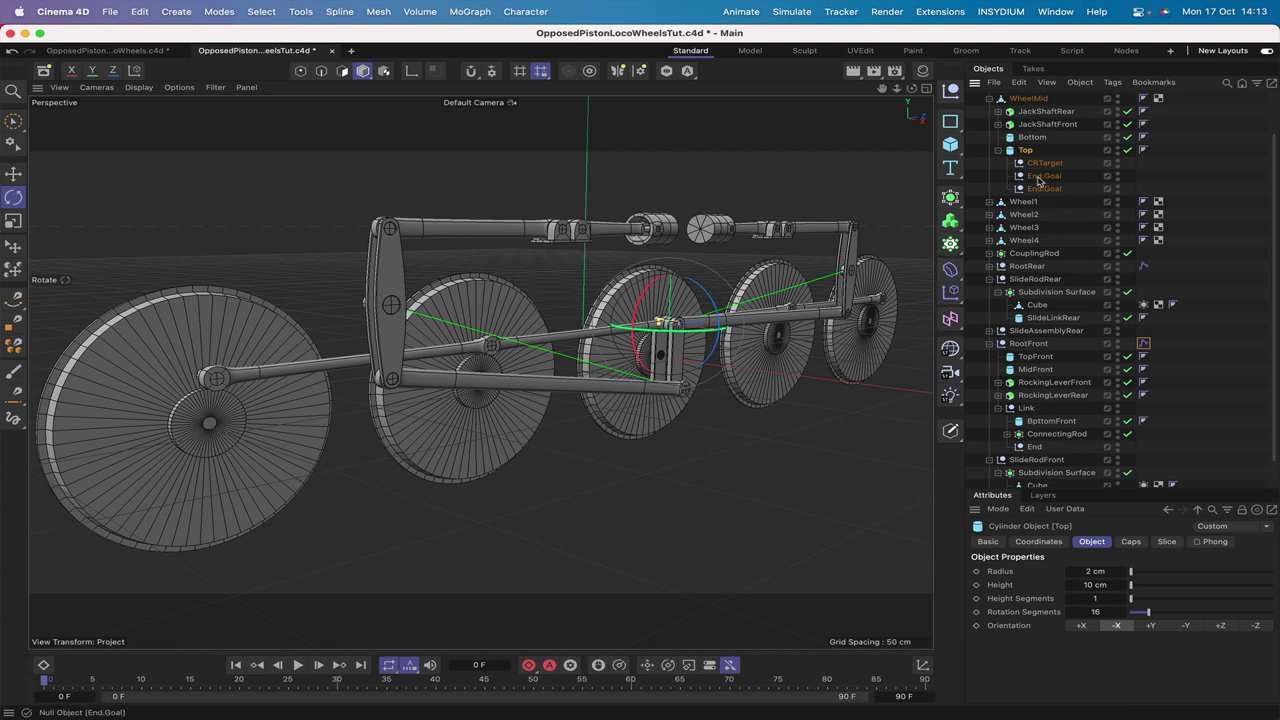
pyautogui.click(1043, 176)
pyautogui.keyDown('shift'); pyautogui.click(1043, 188); pyautogui.keyUp('shift')
pyautogui.moveTo(1043, 188); pyautogui.dragTo(1038, 142)
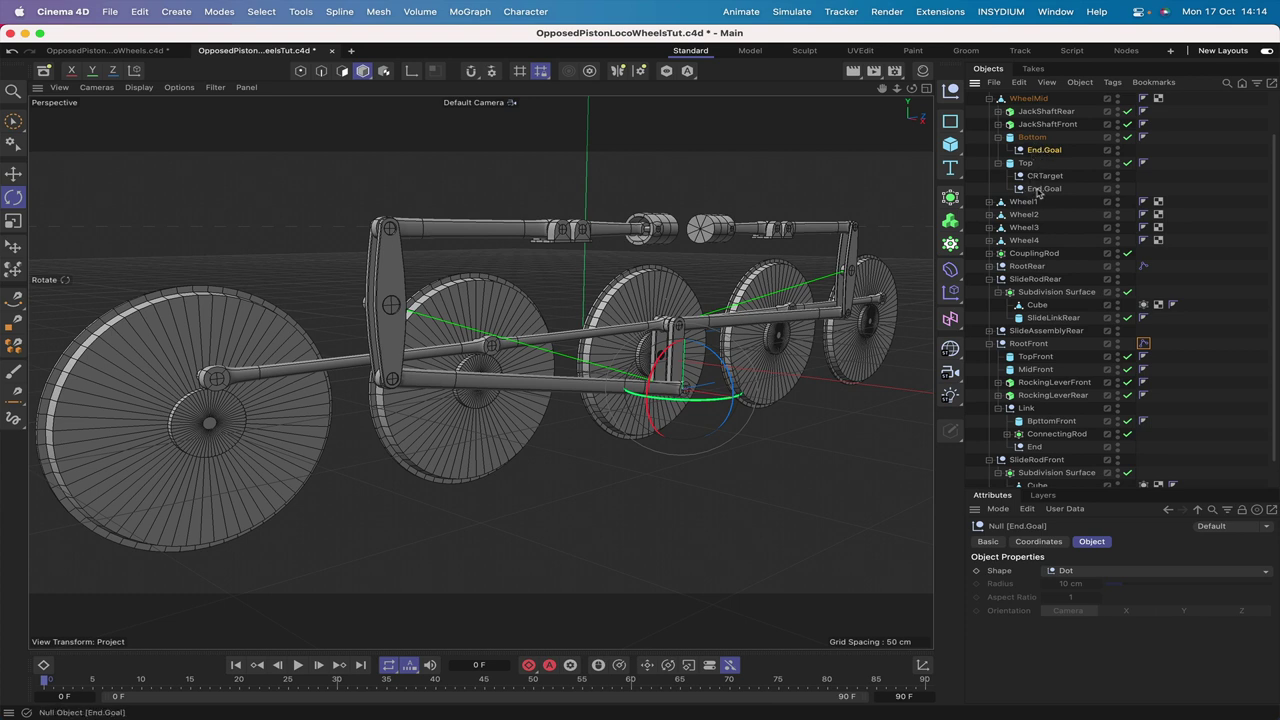
# Step: Return one End.Goal under Top below CRTarget and rotate WheelMid about -65° to test
pyautogui.click(1040, 189)
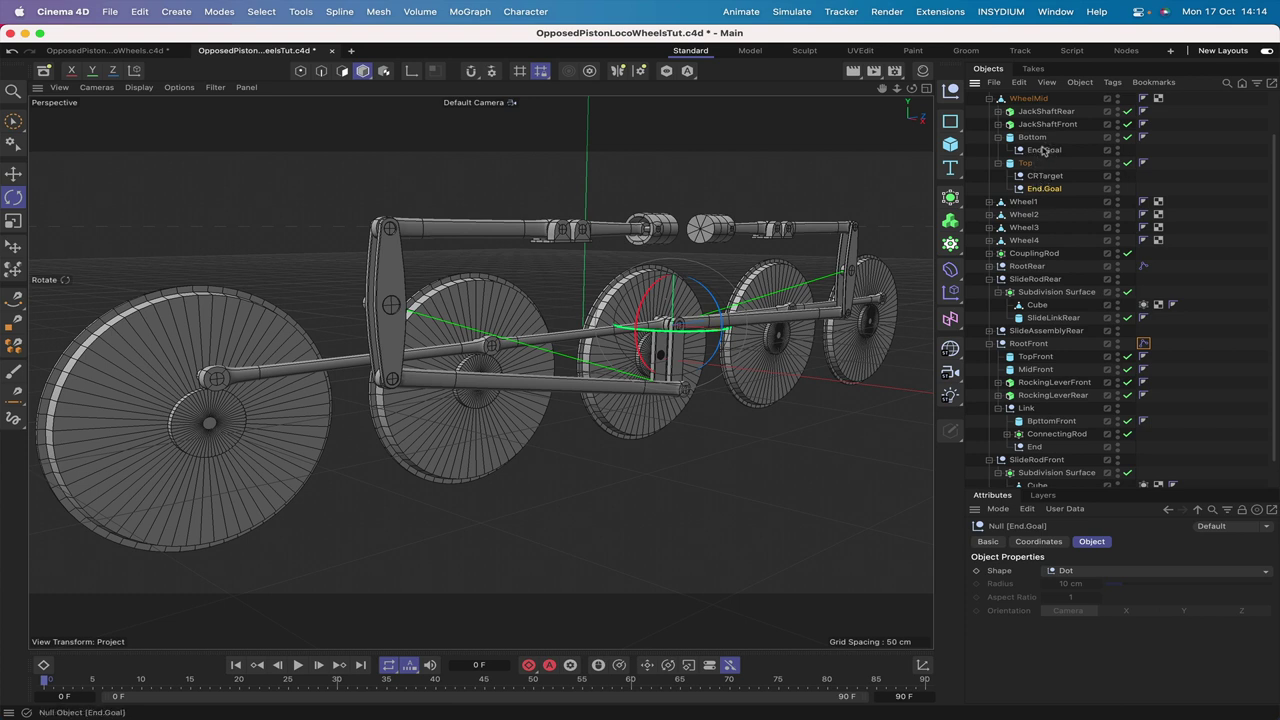
pyautogui.moveTo(1042, 152)
pyautogui.mouseDown()
pyautogui.moveTo(1052, 190)
pyautogui.moveTo(1041, 148)
pyautogui.mouseUp()
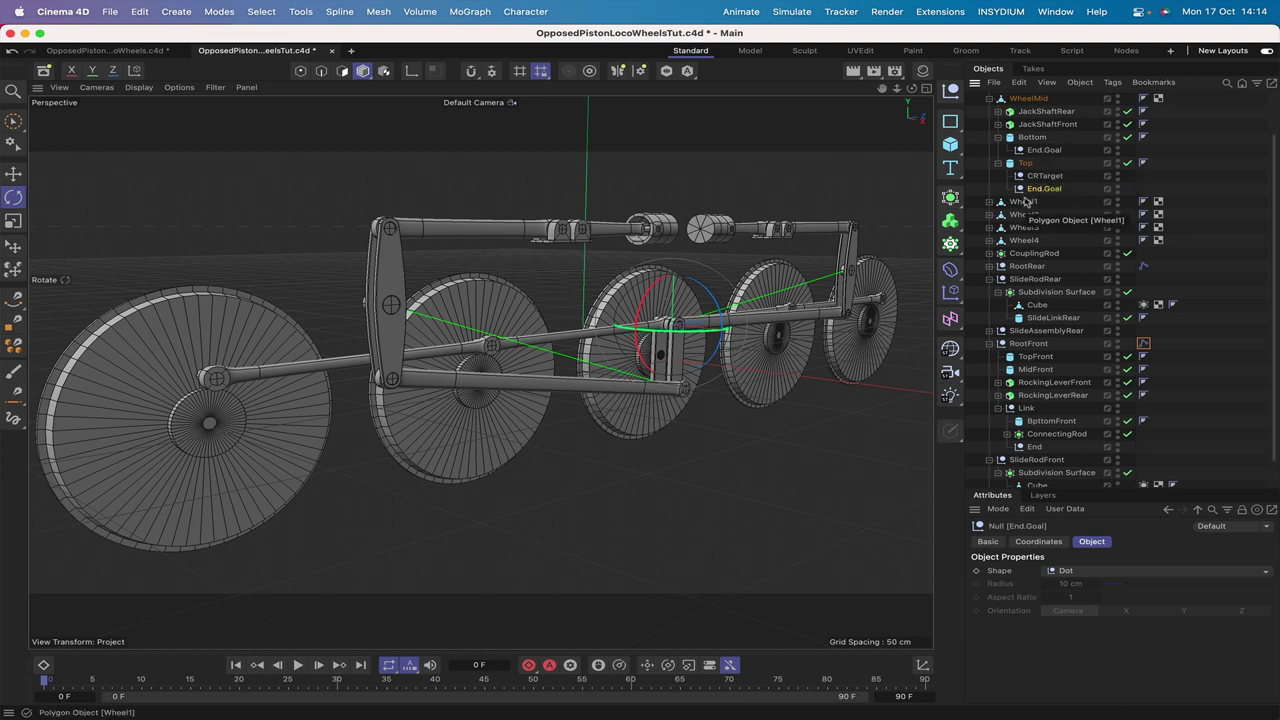
pyautogui.click(1028, 98)
pyautogui.moveTo(614, 345); pyautogui.dragTo(666, 331)
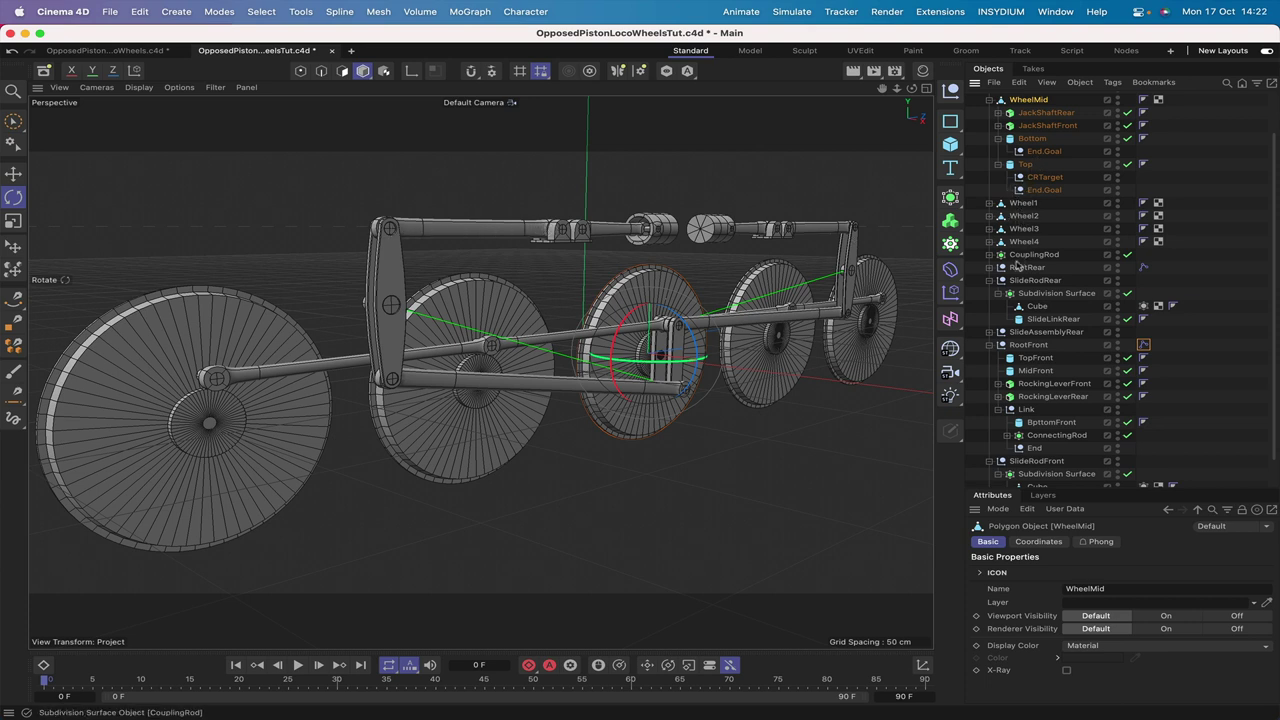
# Step: Expand RootRear and add an XPresso tag to SlideRodRear
pyautogui.click(989, 268)
pyautogui.scroll(-2, 1088, 228)
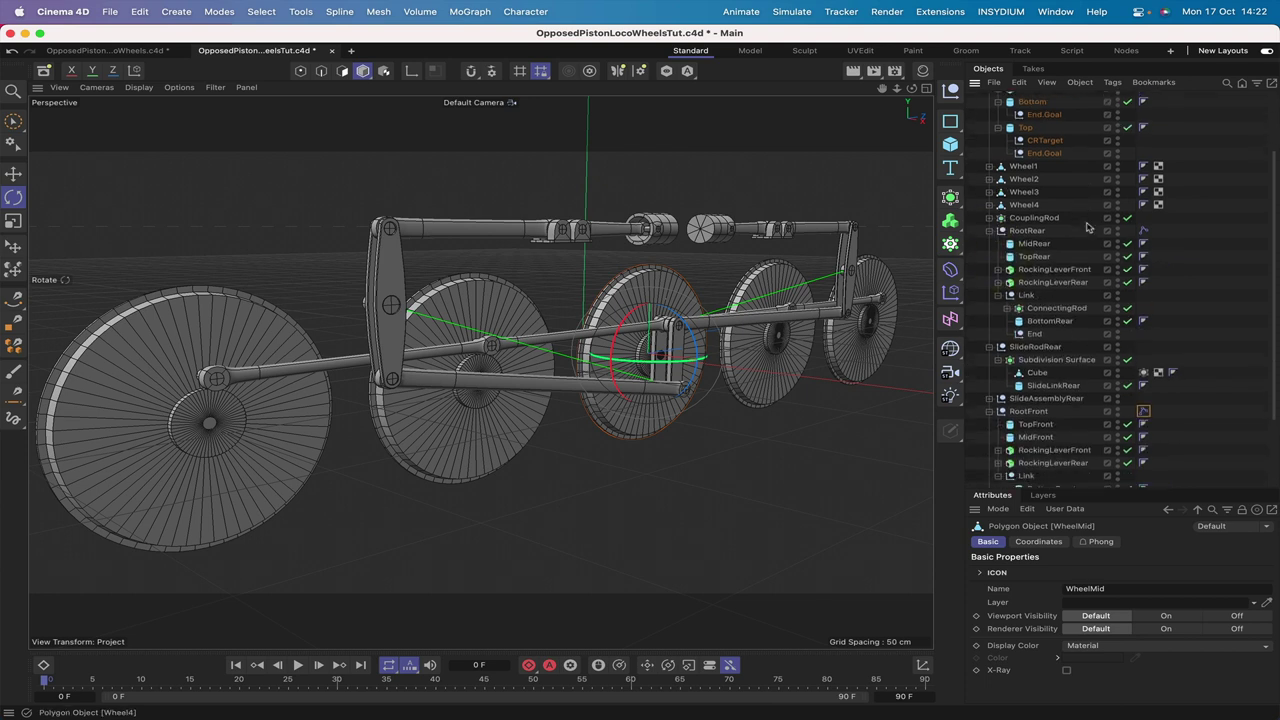
pyautogui.click(1030, 257)
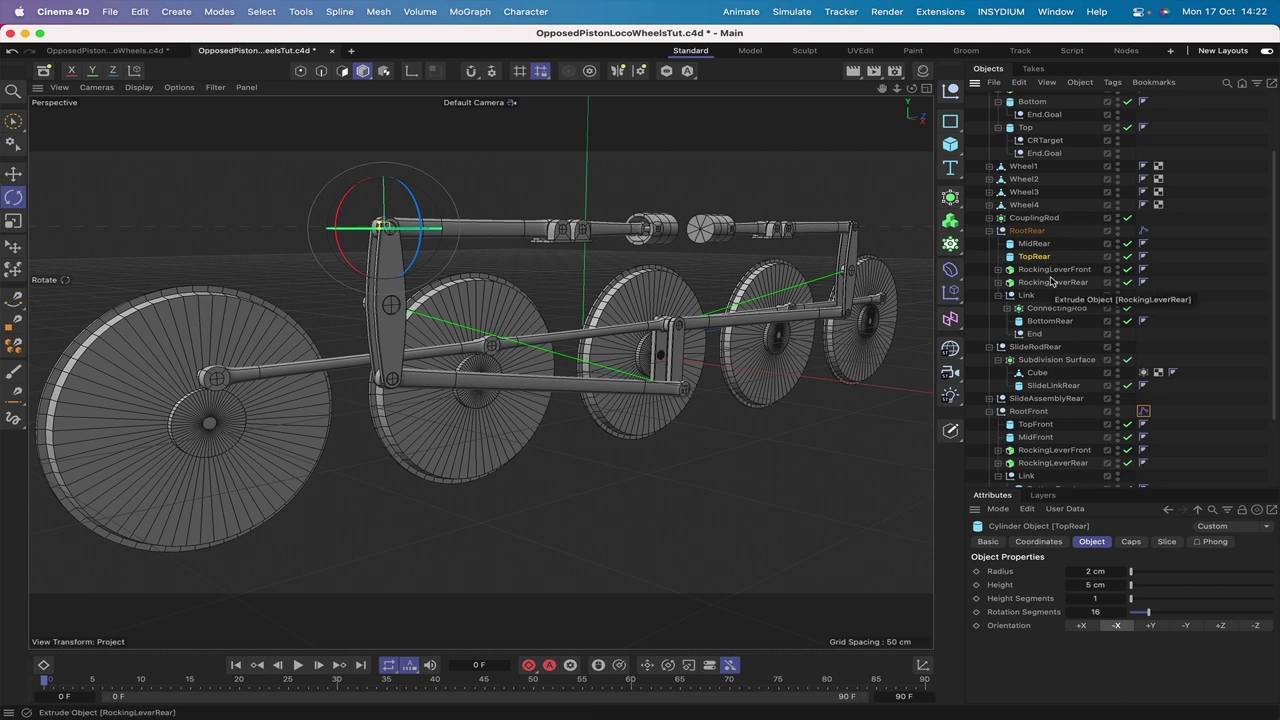
pyautogui.click(1052, 347)
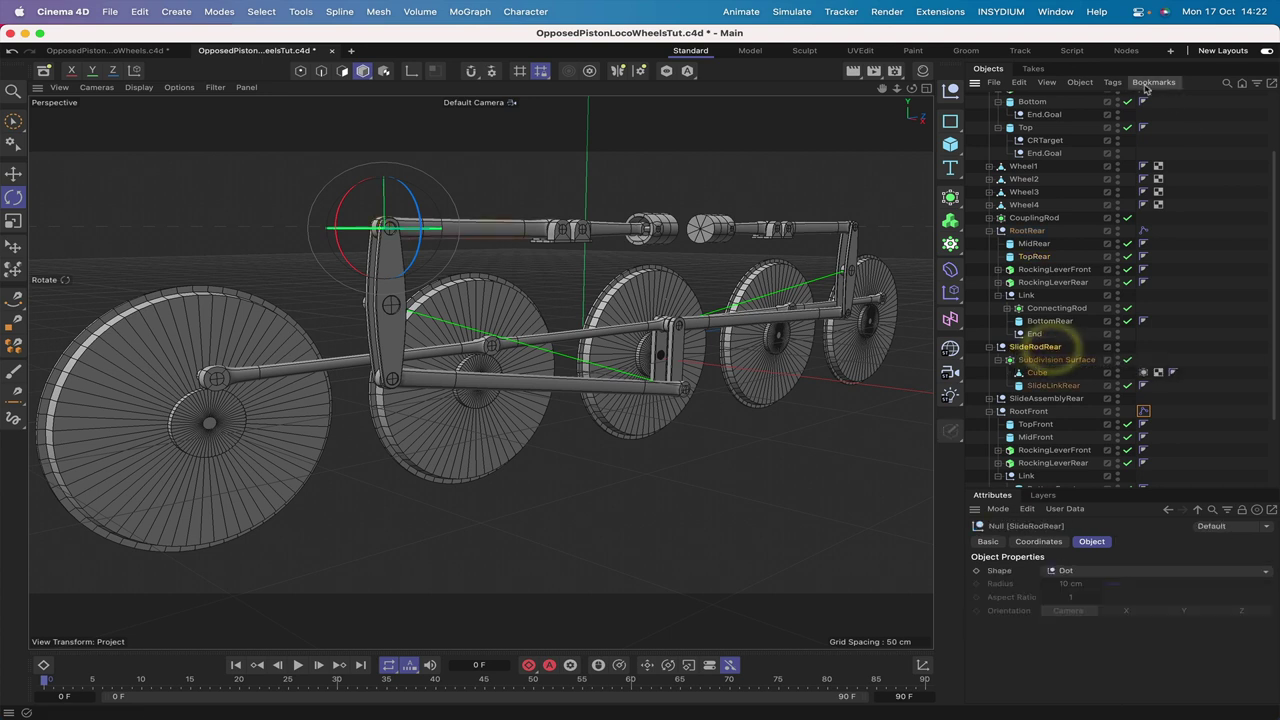
pyautogui.click(1112, 82)
pyautogui.moveTo(1155, 236)
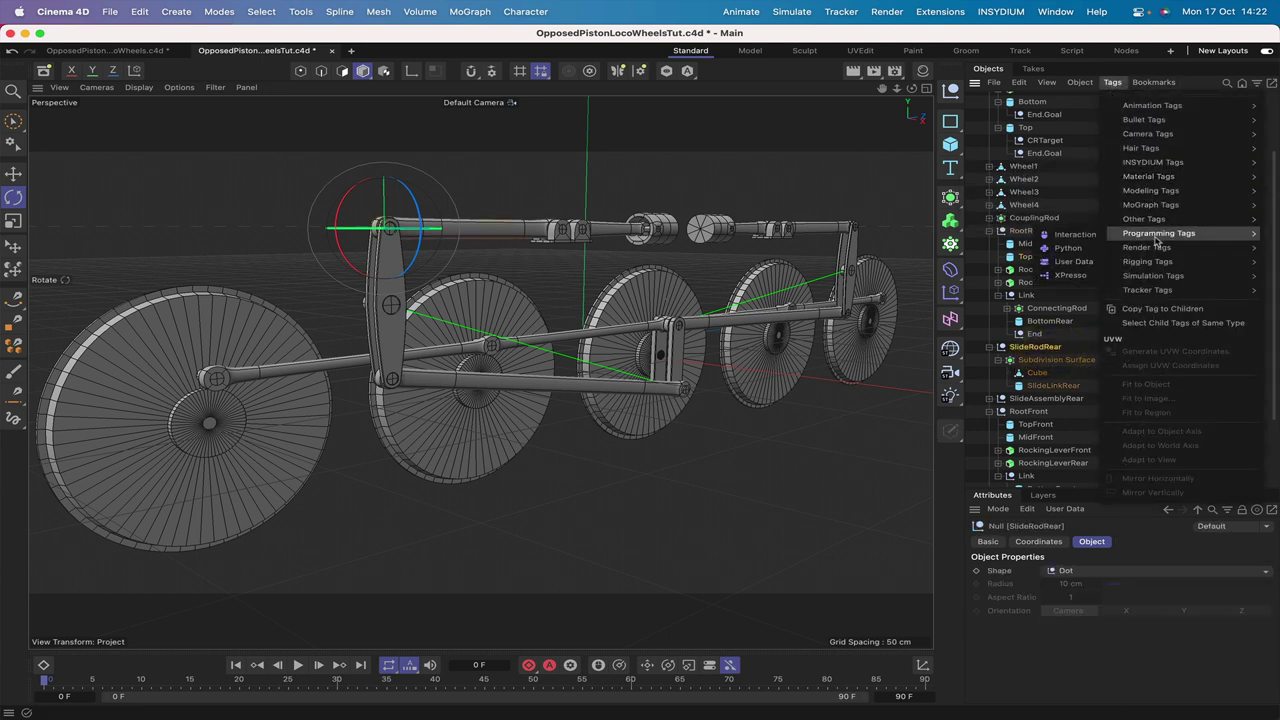
pyautogui.click(1070, 275)
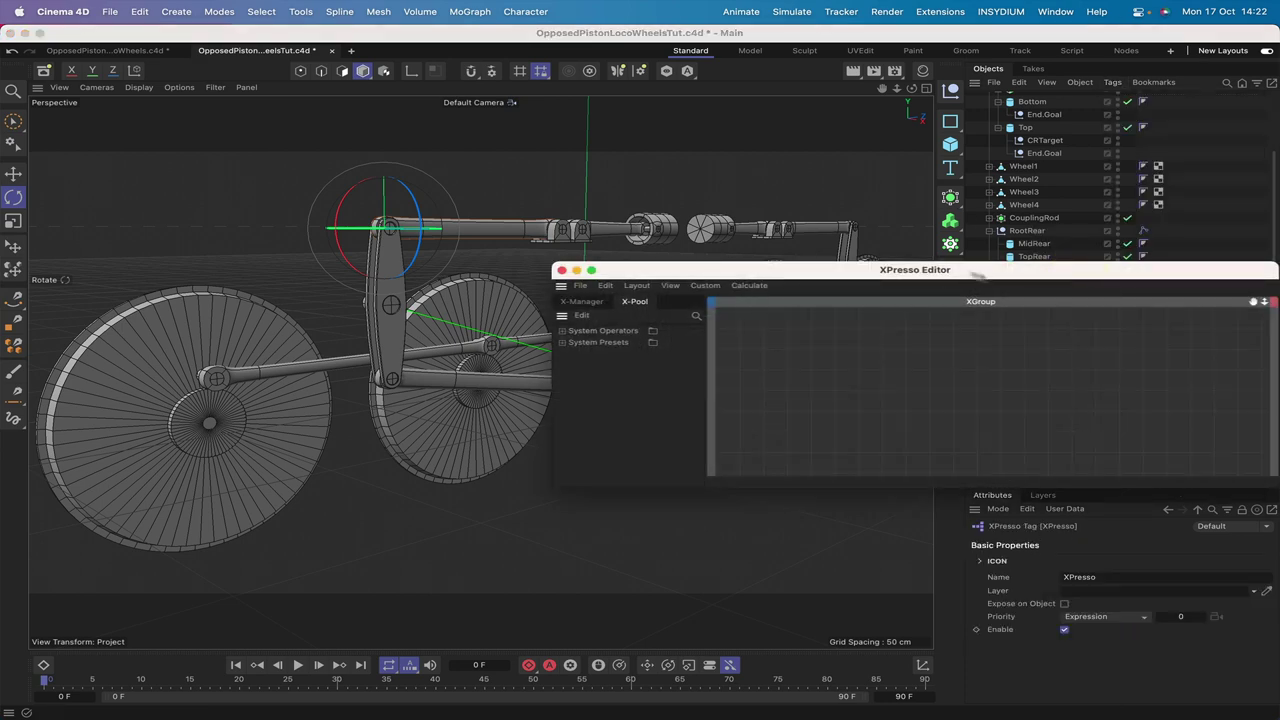
# Step: Add TopRear to the XPresso graph as a node with a Global Position output
pyautogui.moveTo(980, 278); pyautogui.dragTo(551, 403)
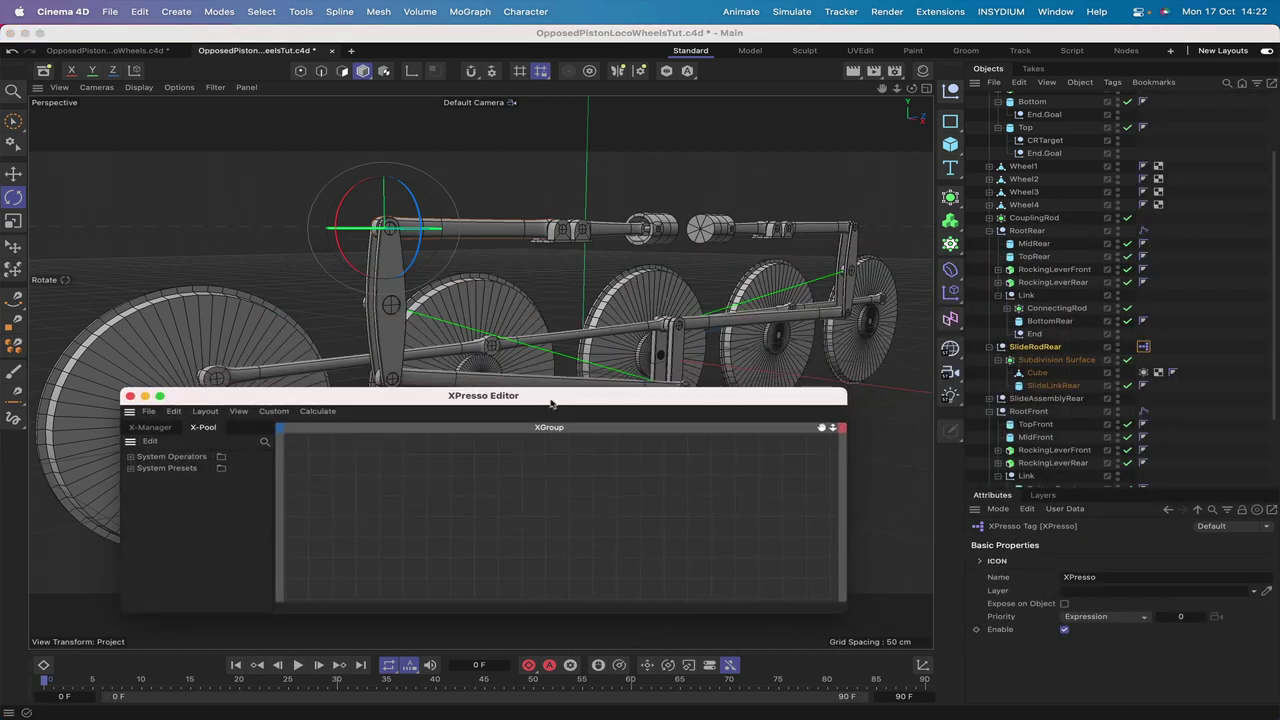
pyautogui.click(550, 402)
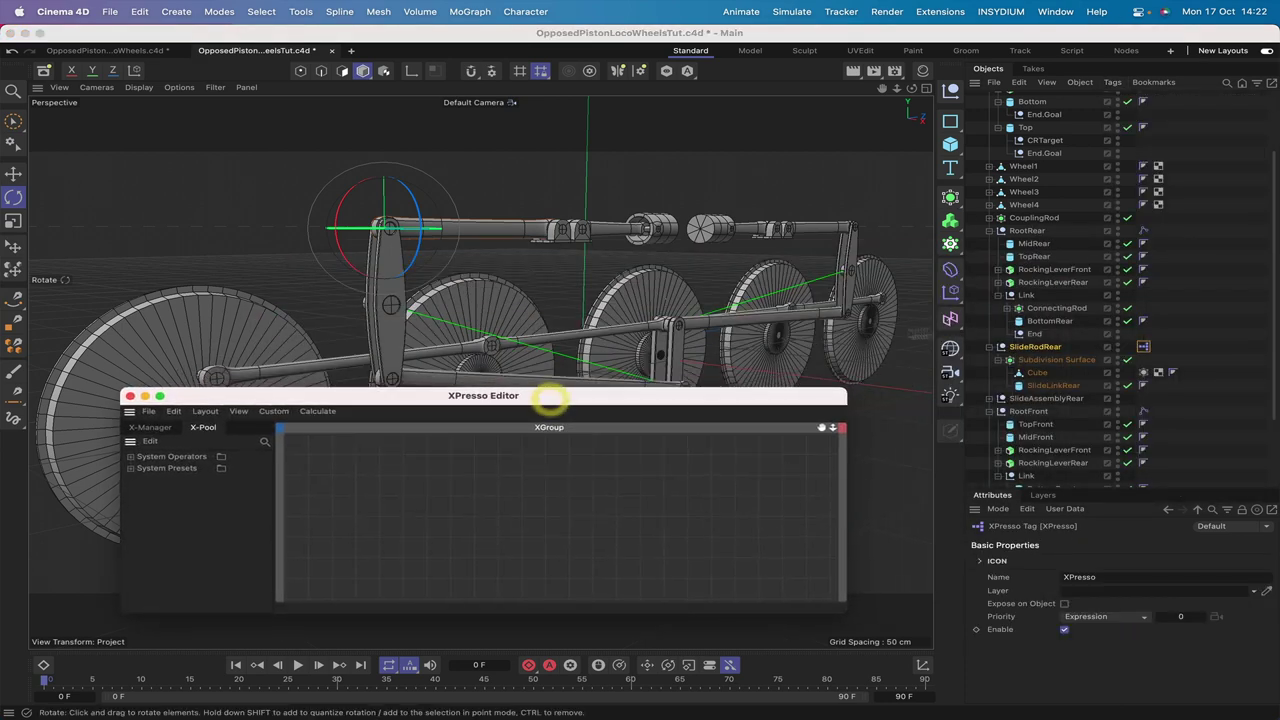
pyautogui.click(1033, 257)
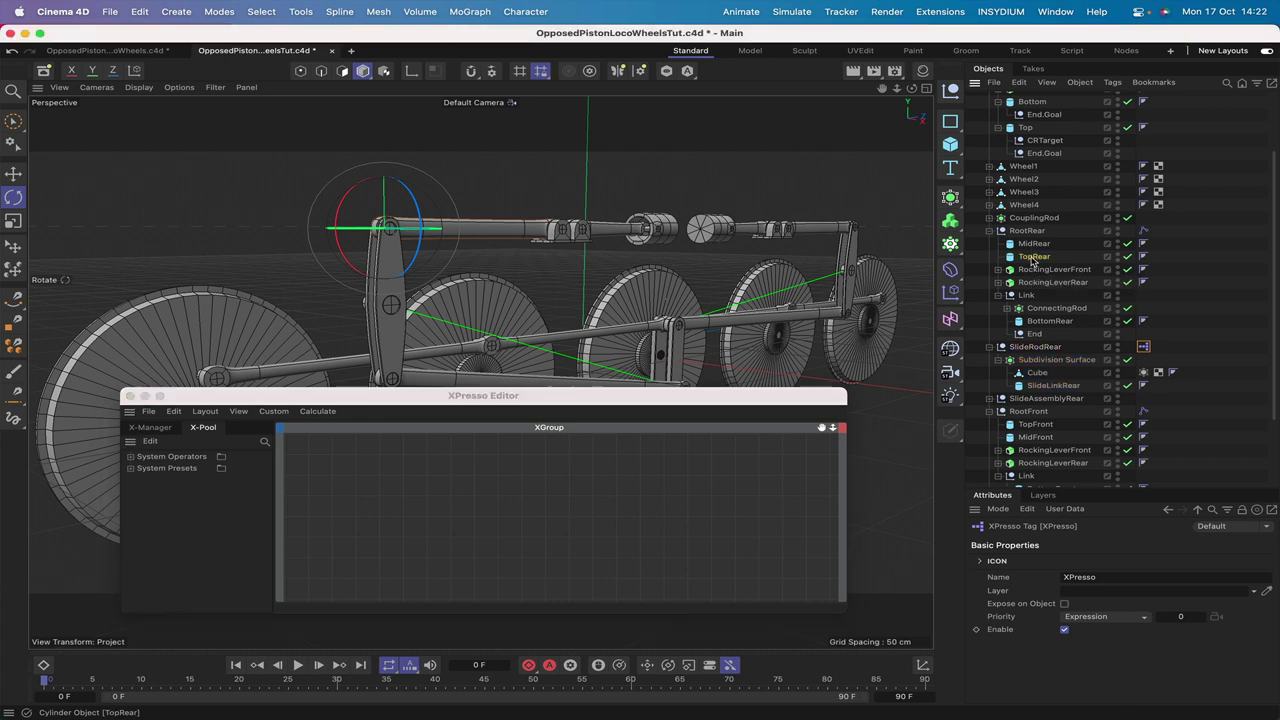
pyautogui.moveTo(1033, 257); pyautogui.dragTo(712, 397)
pyautogui.moveTo(371, 487); pyautogui.dragTo(368, 484)
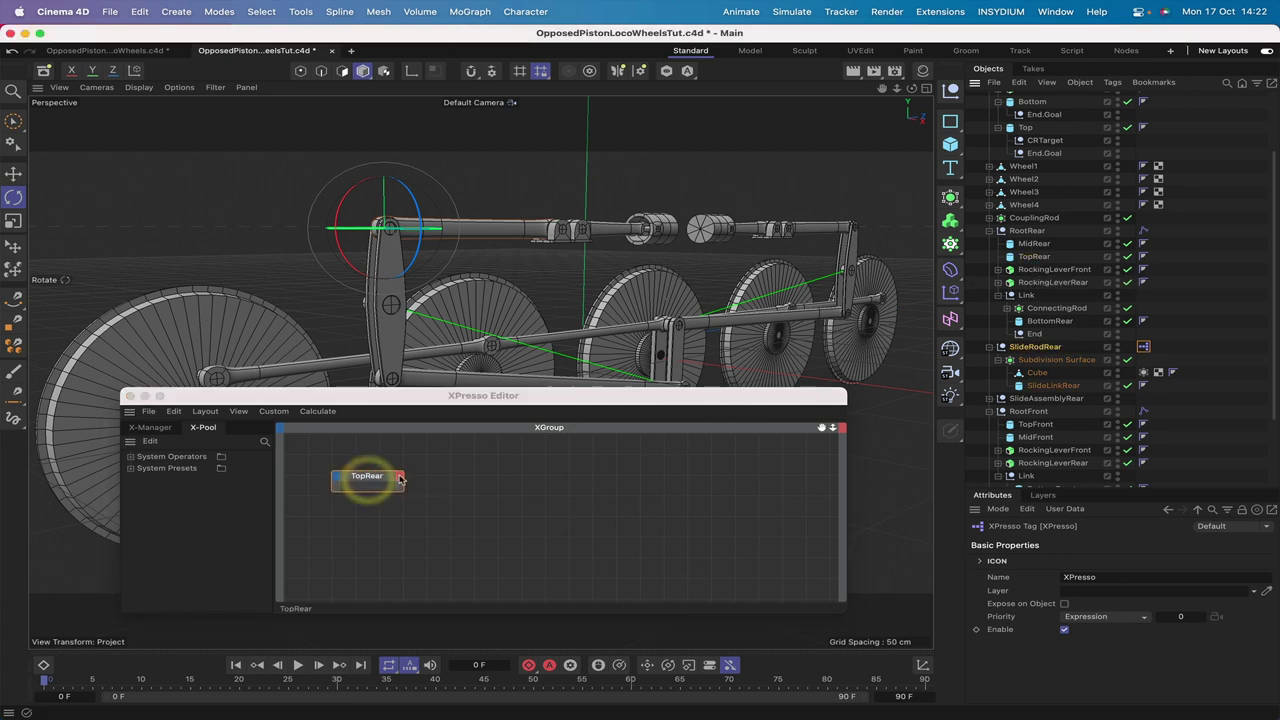
pyautogui.click(400, 476)
pyautogui.moveTo(419, 517)
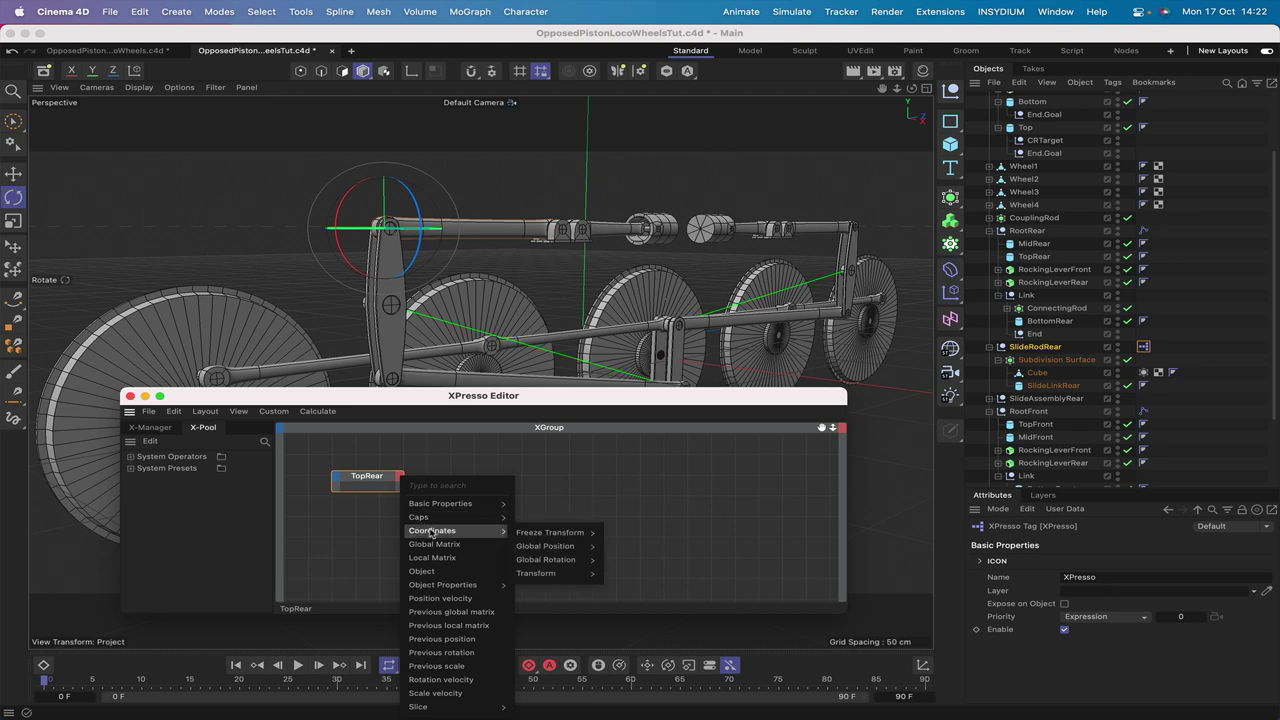
pyautogui.moveTo(548, 546)
pyautogui.click(642, 549)
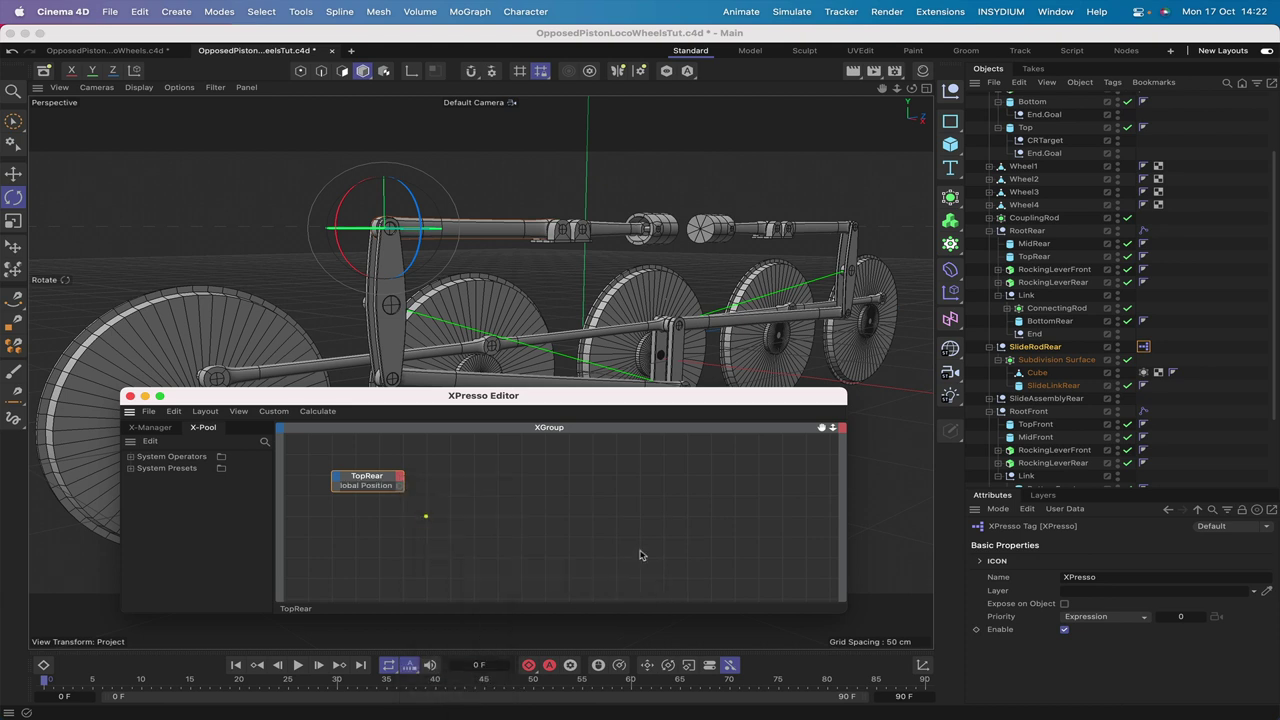
pyautogui.click(385, 485)
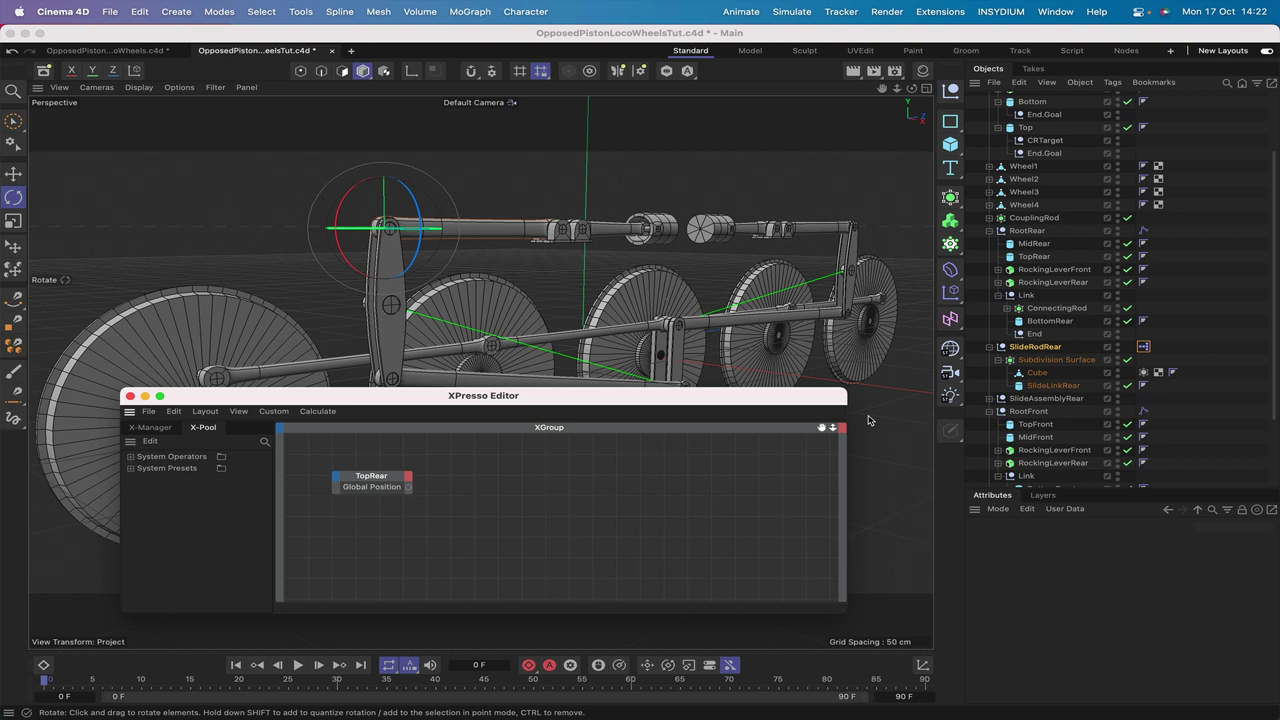
# Step: Add a SlideRodRear node with a Global Position input, wired from TopRear's Global Position
pyautogui.click(1043, 349)
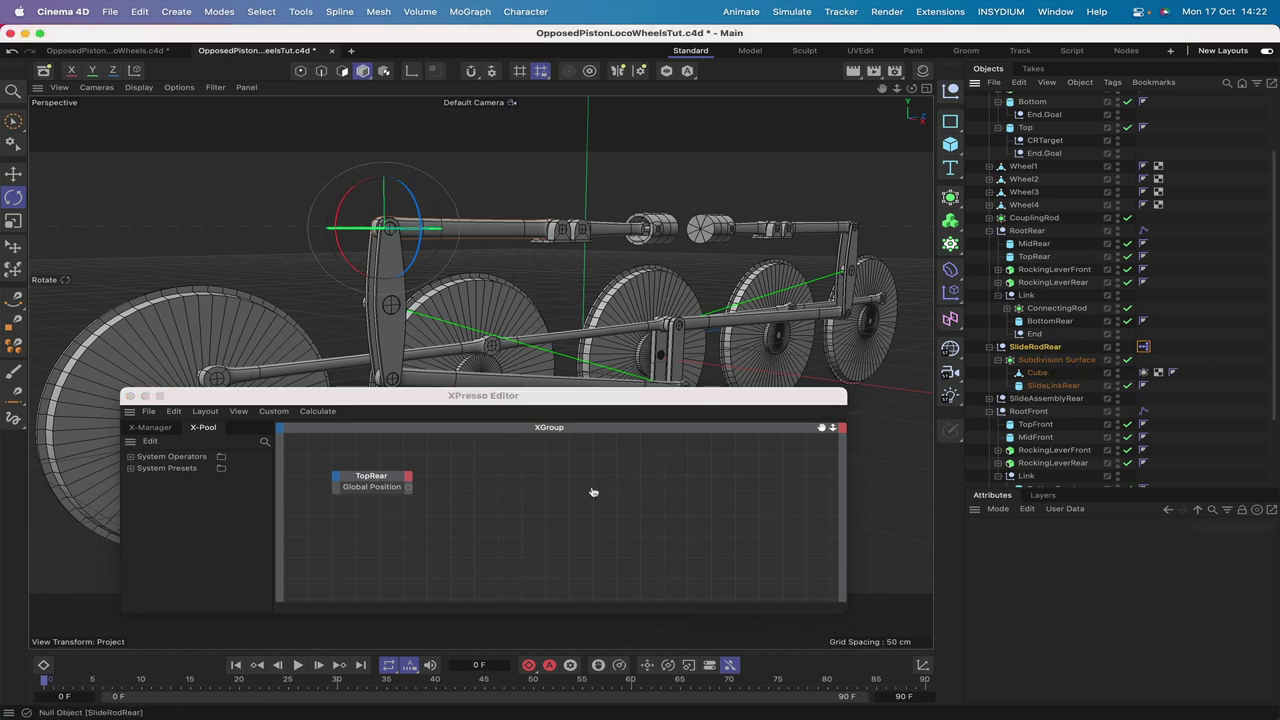
pyautogui.moveTo(584, 488); pyautogui.dragTo(585, 487)
pyautogui.click(549, 479)
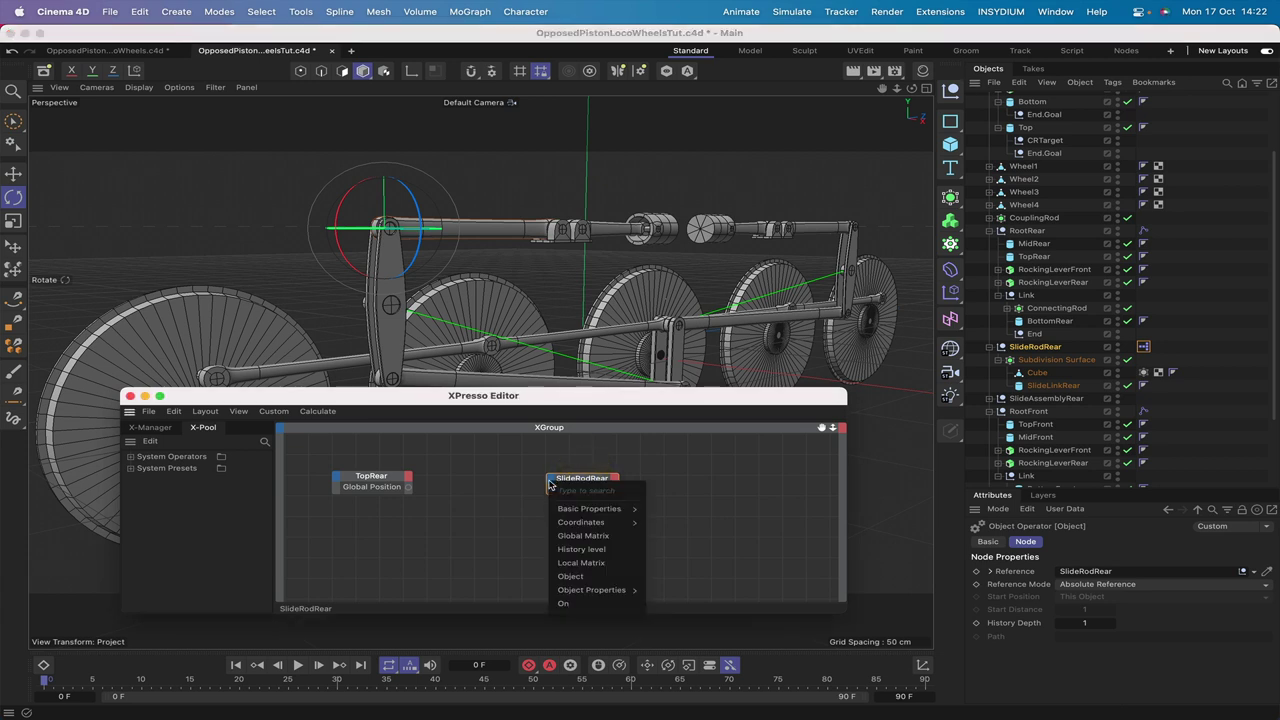
pyautogui.moveTo(577, 512)
pyautogui.moveTo(676, 538)
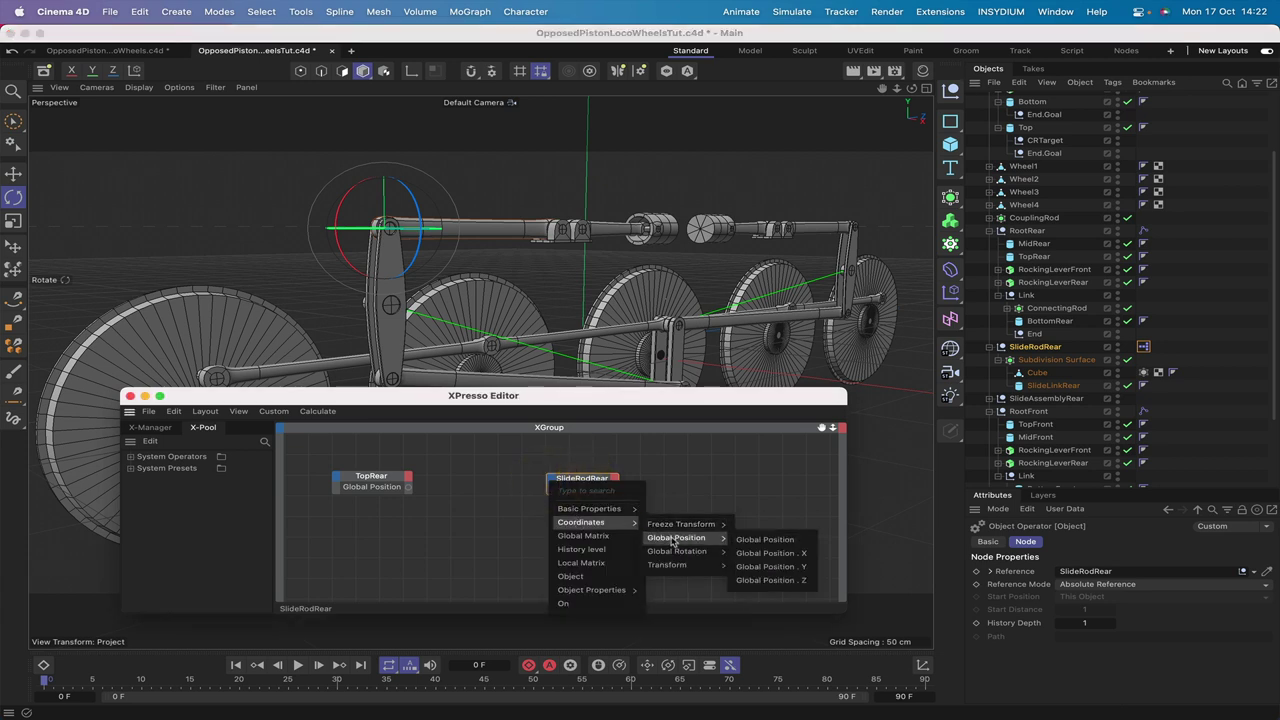
pyautogui.click(760, 542)
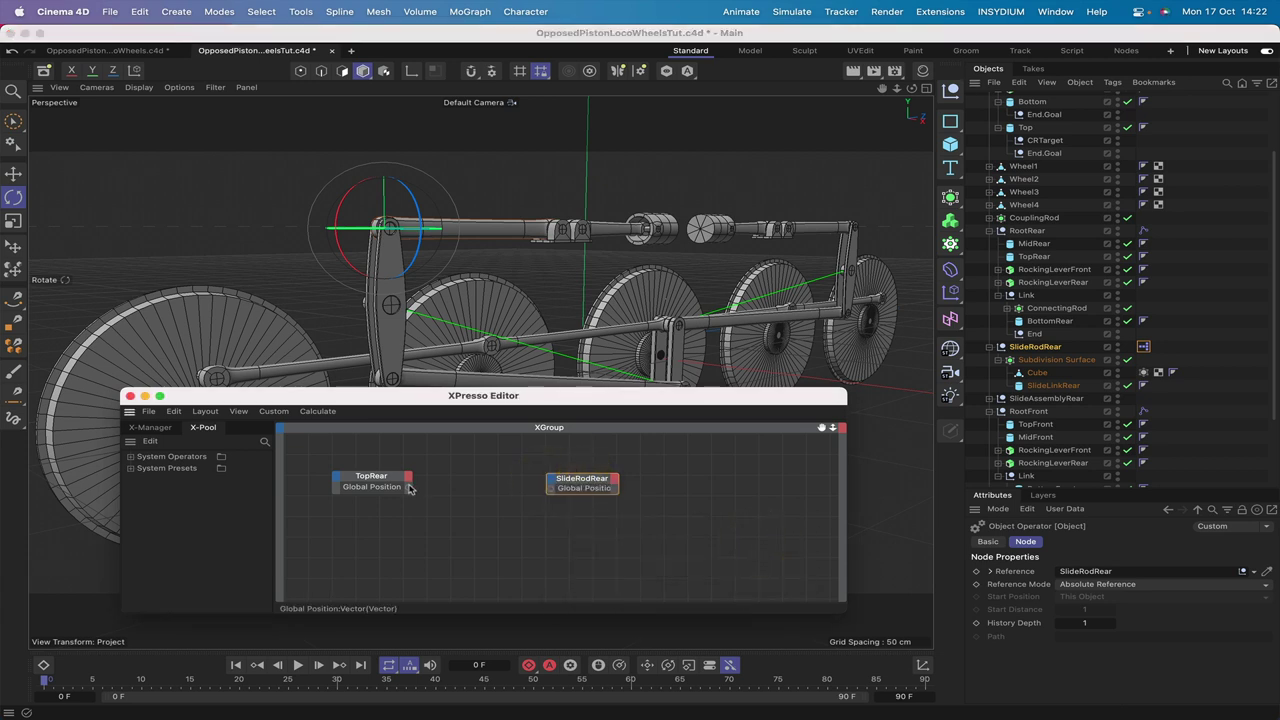
pyautogui.moveTo(408, 488); pyautogui.dragTo(550, 488)
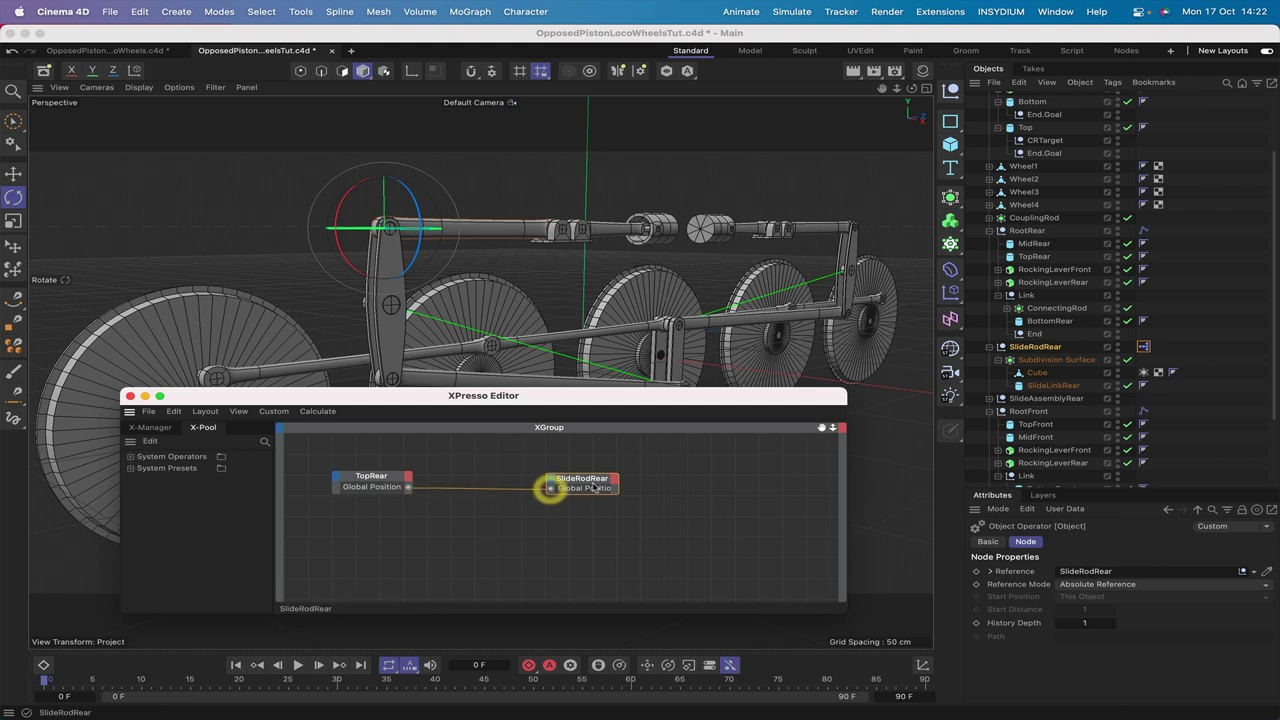
pyautogui.click(590, 540)
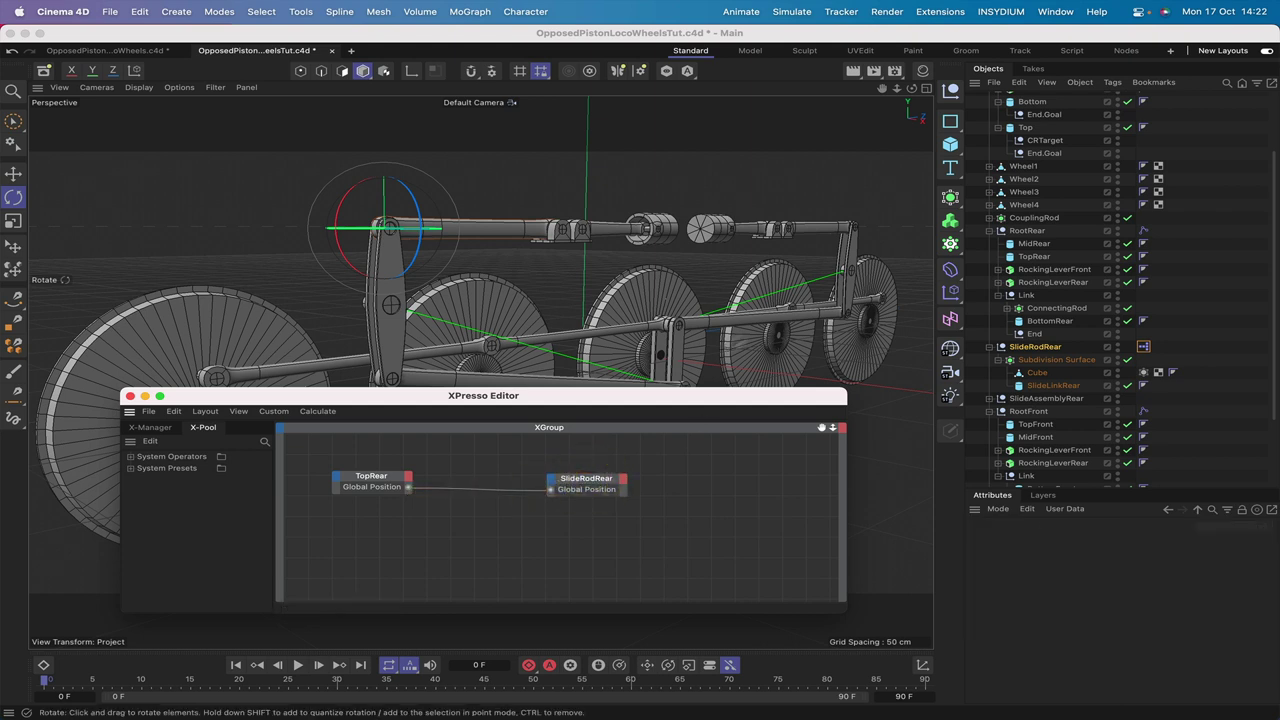
# Step: Rotate WheelMid about -34° to check the rear slide rod now follows TopRear
pyautogui.scroll(2, 1071, 150)
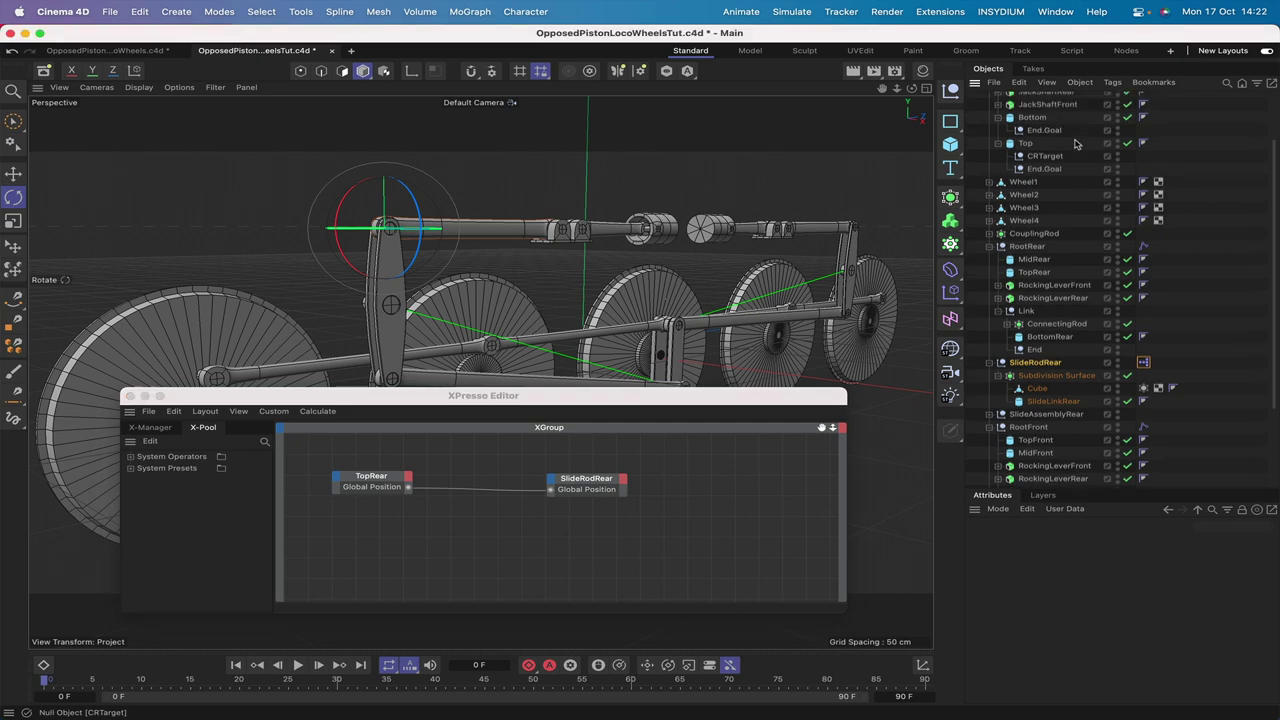
pyautogui.click(1029, 96)
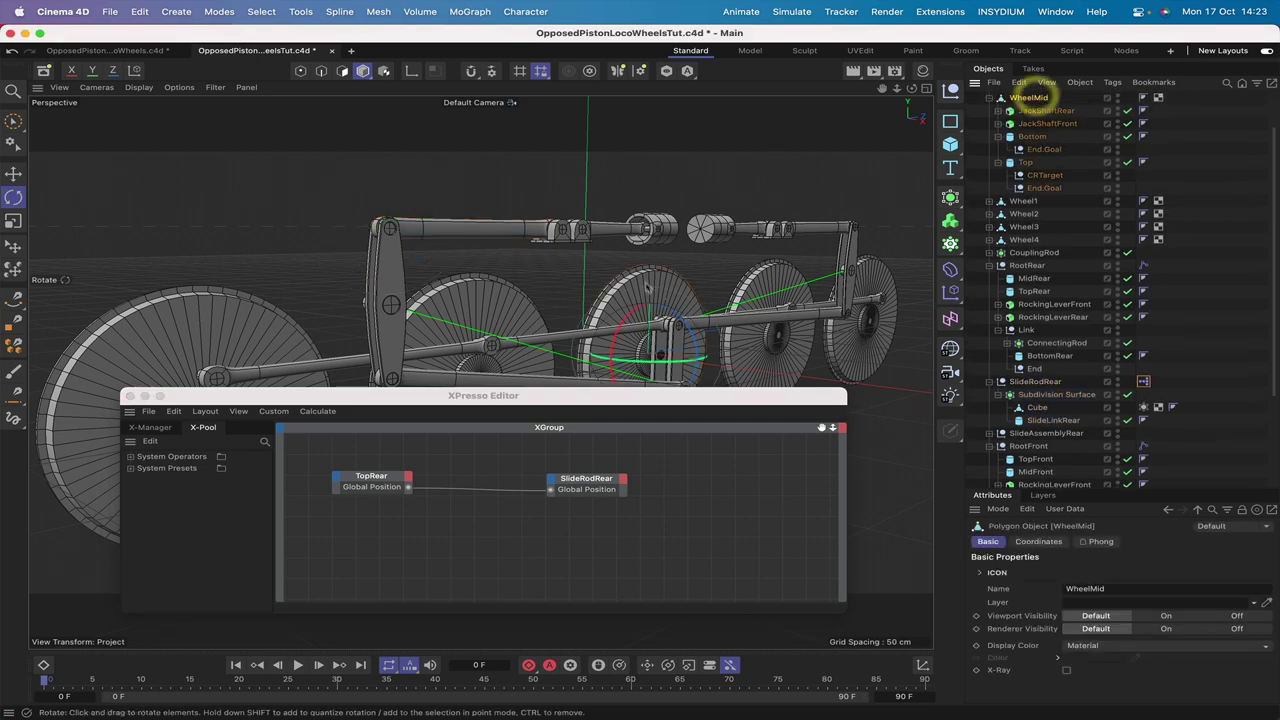
pyautogui.moveTo(625, 330)
pyautogui.mouseDown()
pyautogui.moveTo(637, 318)
pyautogui.moveTo(622, 333)
pyautogui.moveTo(633, 328)
pyautogui.mouseUp()
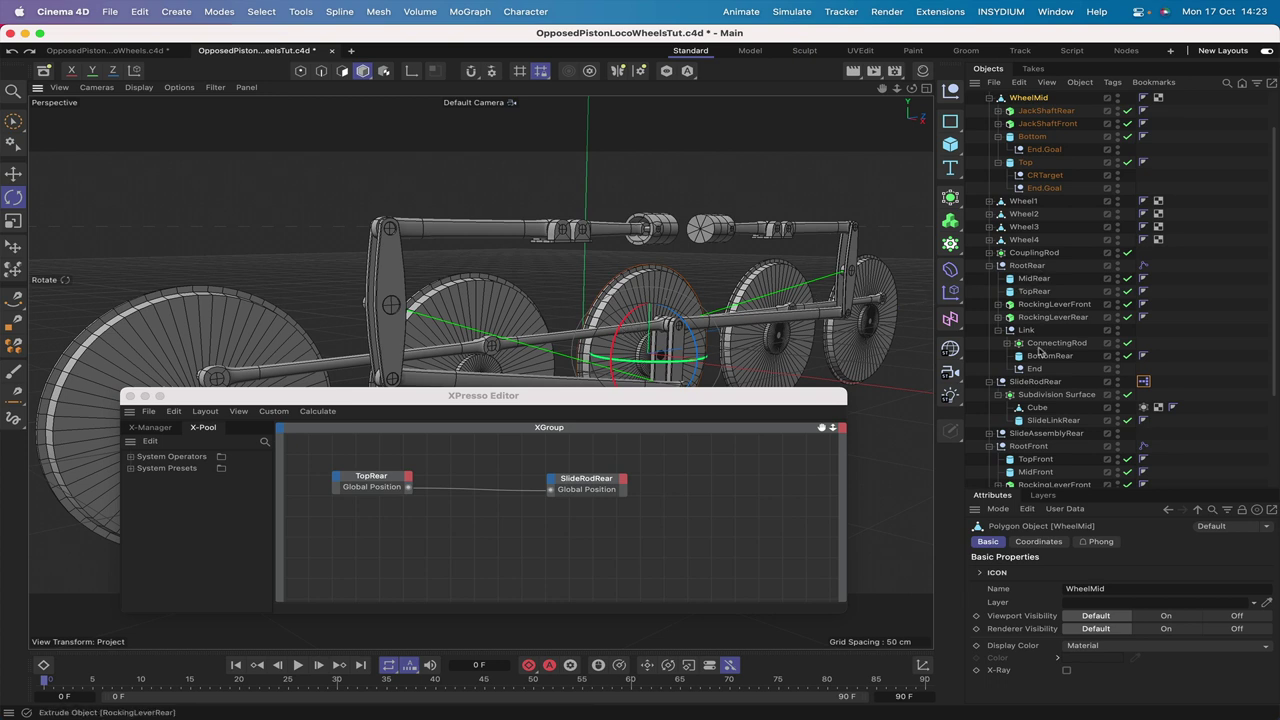
# Step: Add a Target tag to SlideRodRear with SlideAssemblyRear as its Target Object
pyautogui.click(1045, 384)
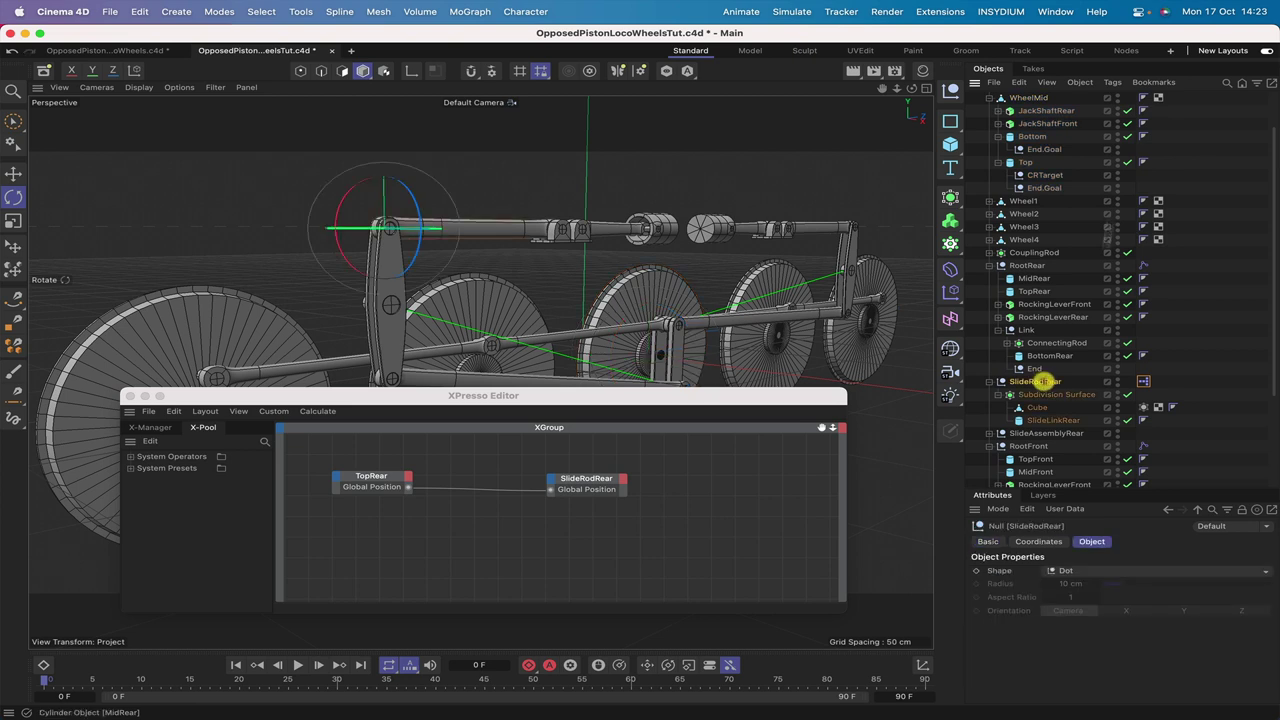
pyautogui.click(1114, 83)
pyautogui.moveTo(1136, 110)
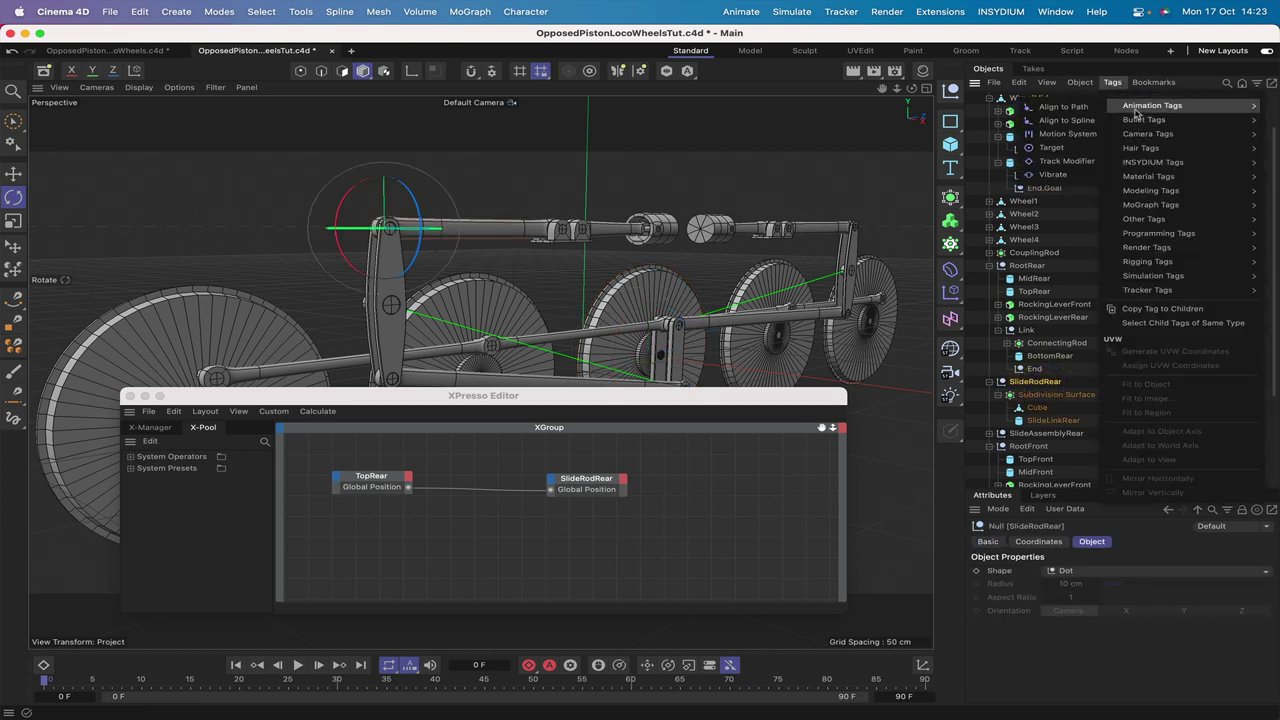
pyautogui.click(1144, 280)
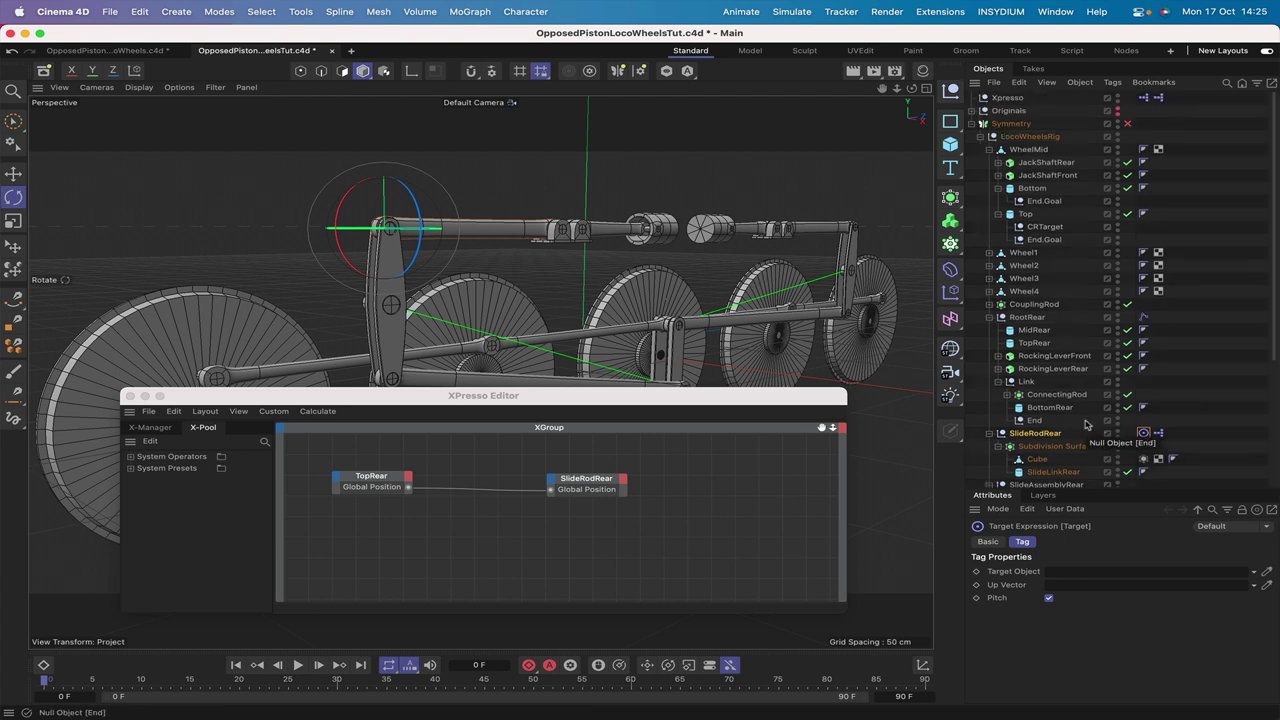
pyautogui.scroll(1, 1027, 445)
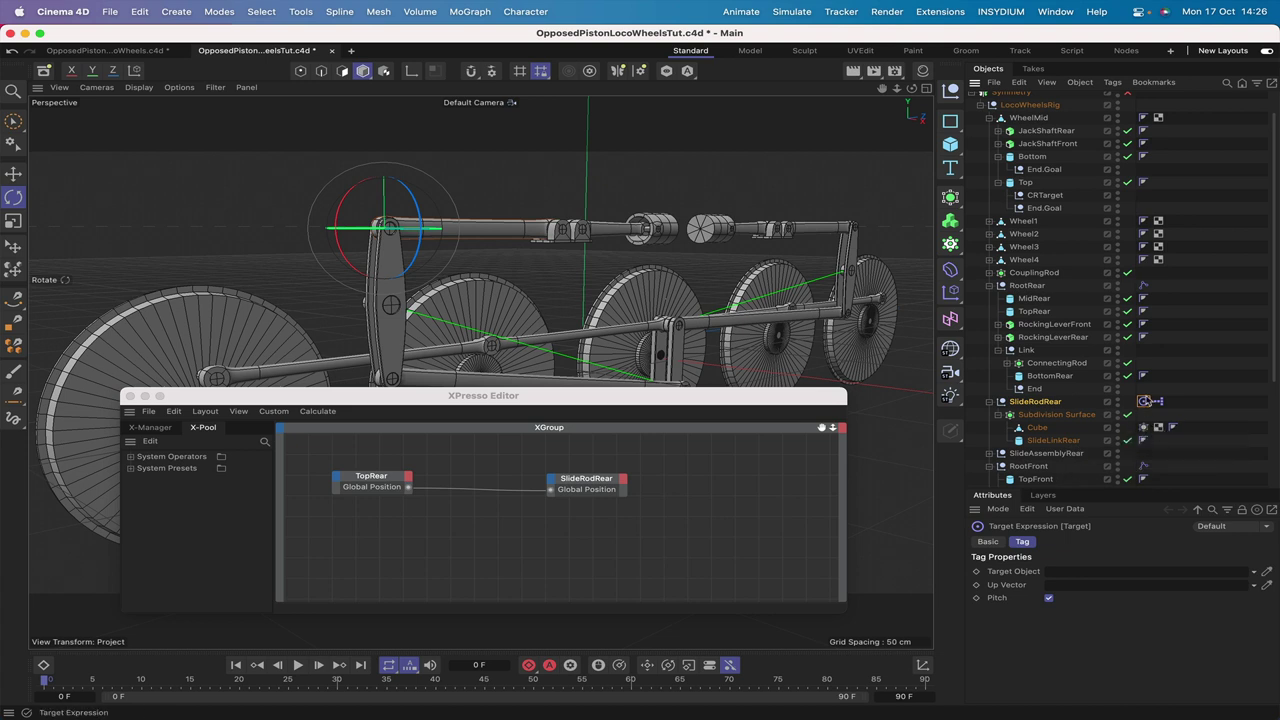
pyautogui.moveTo(1048, 453); pyautogui.dragTo(1083, 573)
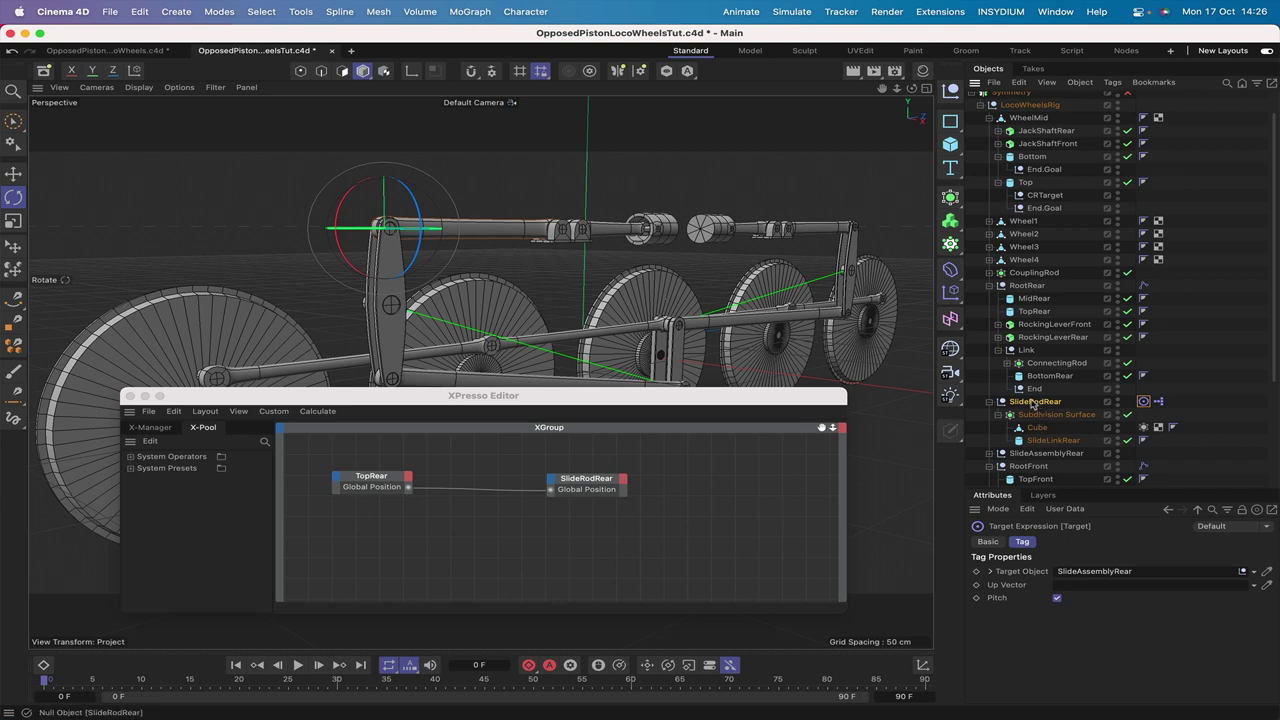
pyautogui.click(1033, 401)
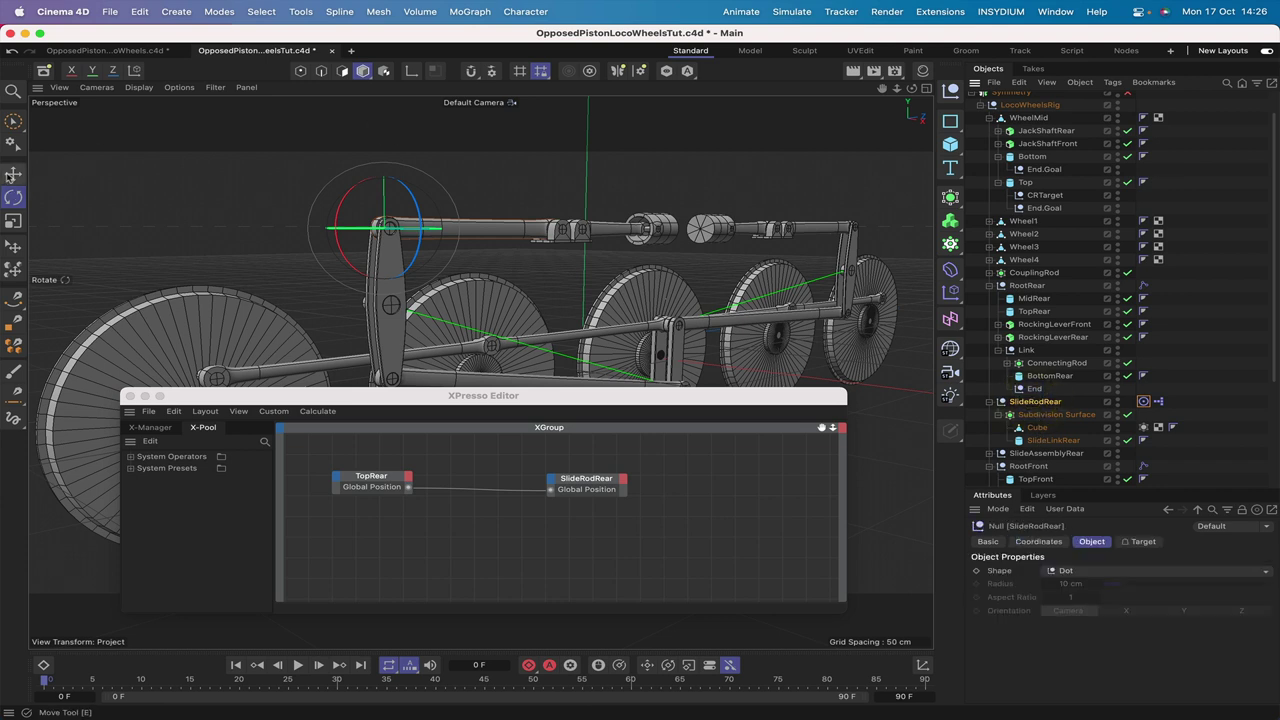
# Step: Orbit the view around the rig and inspect SlideRodRear's Target tag
pyautogui.click(12, 175)
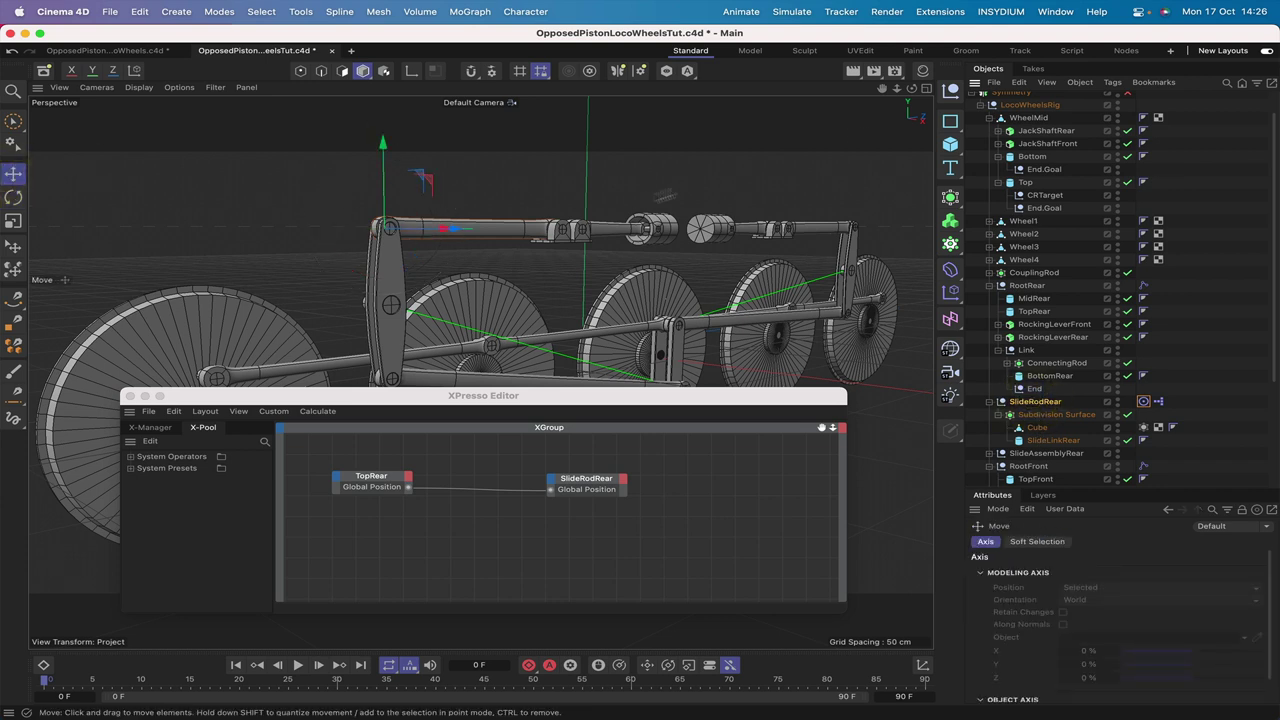
pyautogui.moveTo(910, 90); pyautogui.dragTo(651, 286)
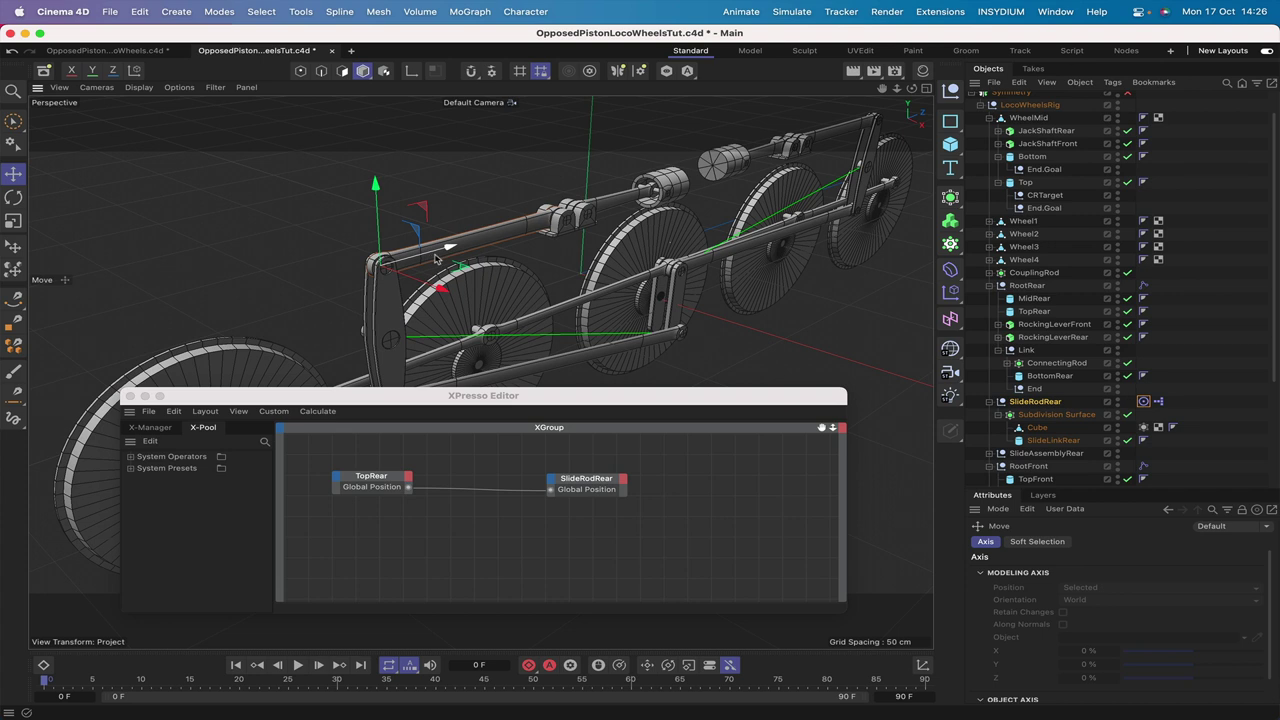
pyautogui.click(1144, 401)
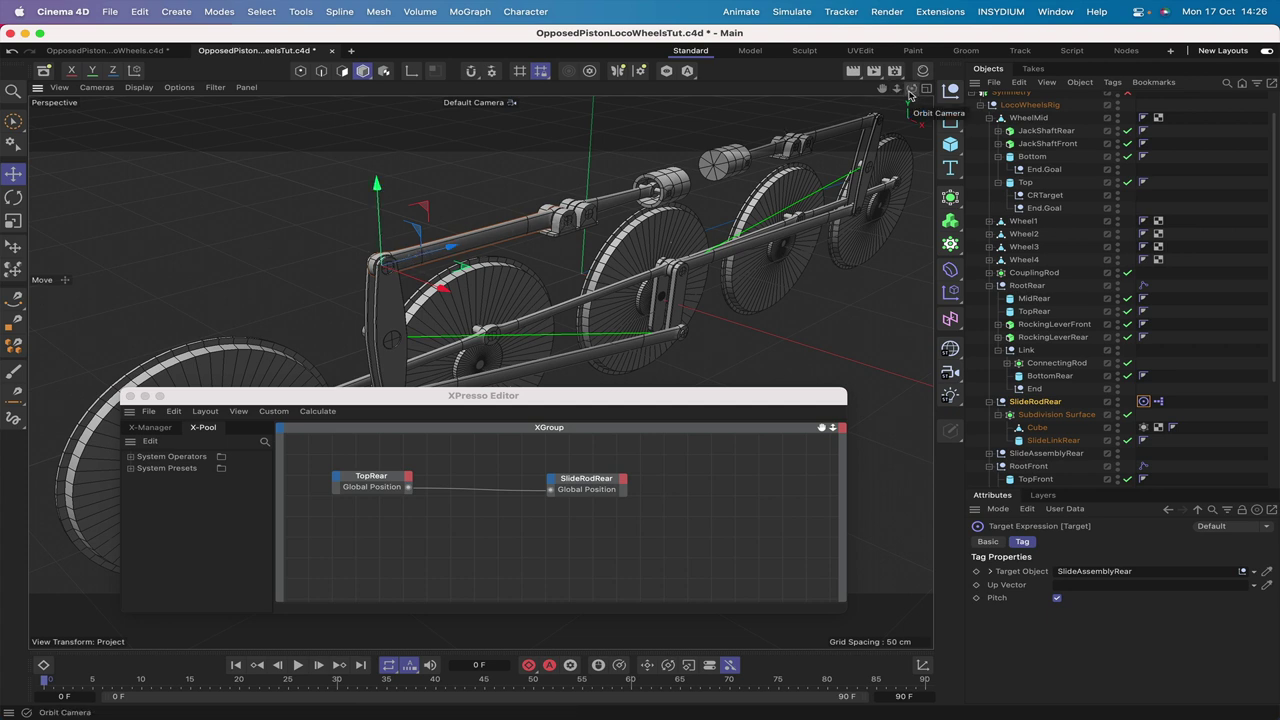
pyautogui.moveTo(910, 92); pyautogui.dragTo(850, 97)
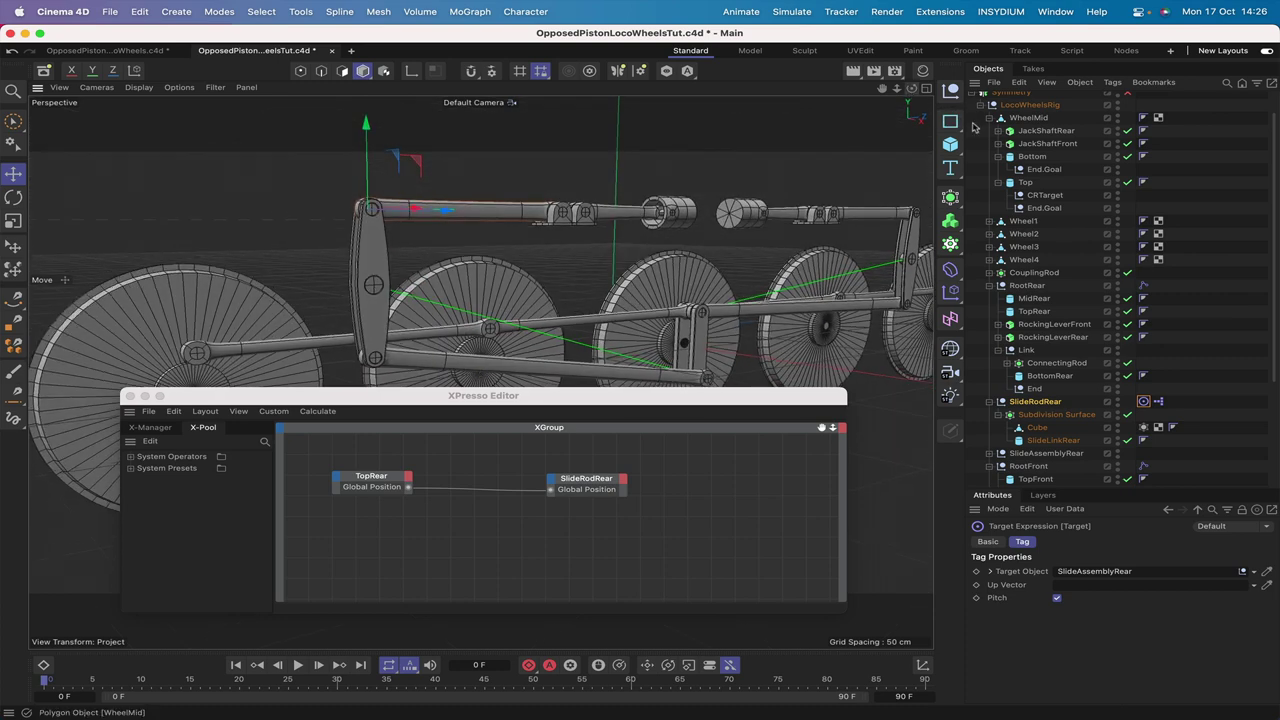
# Step: Rotate WheelMid about -24.5° to test how the linked rods follow
pyautogui.click(1027, 117)
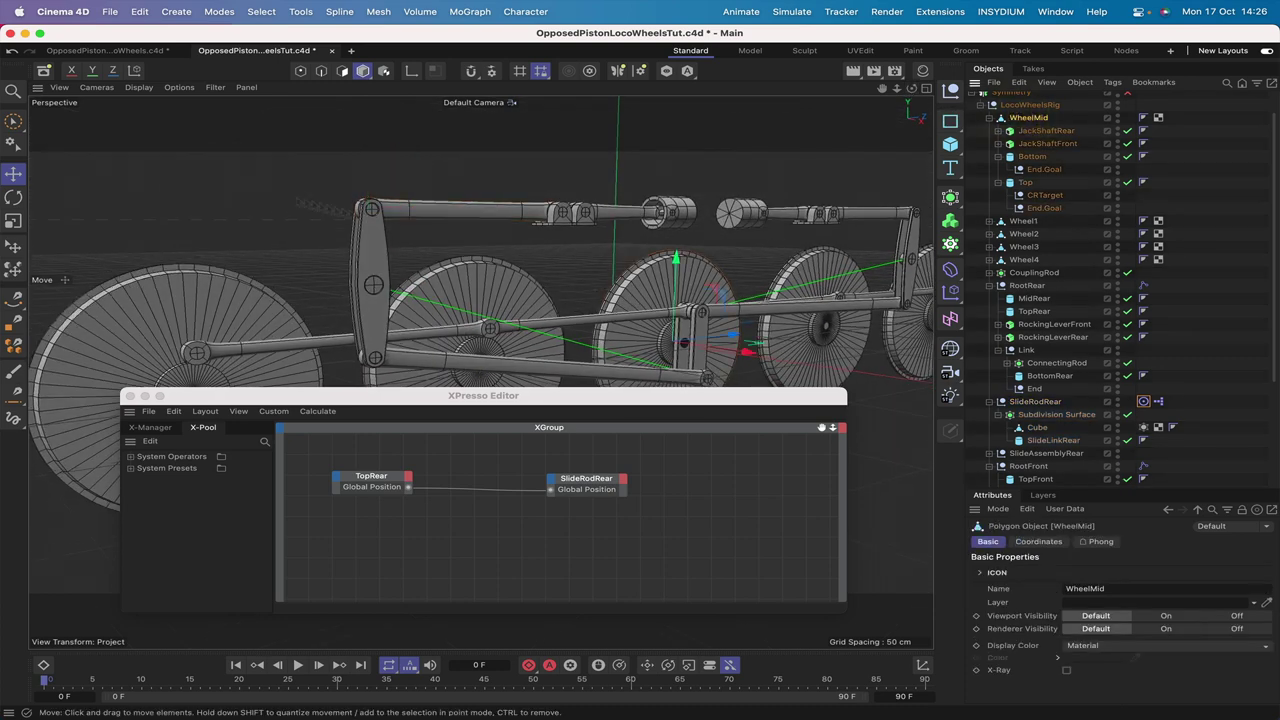
pyautogui.click(13, 193)
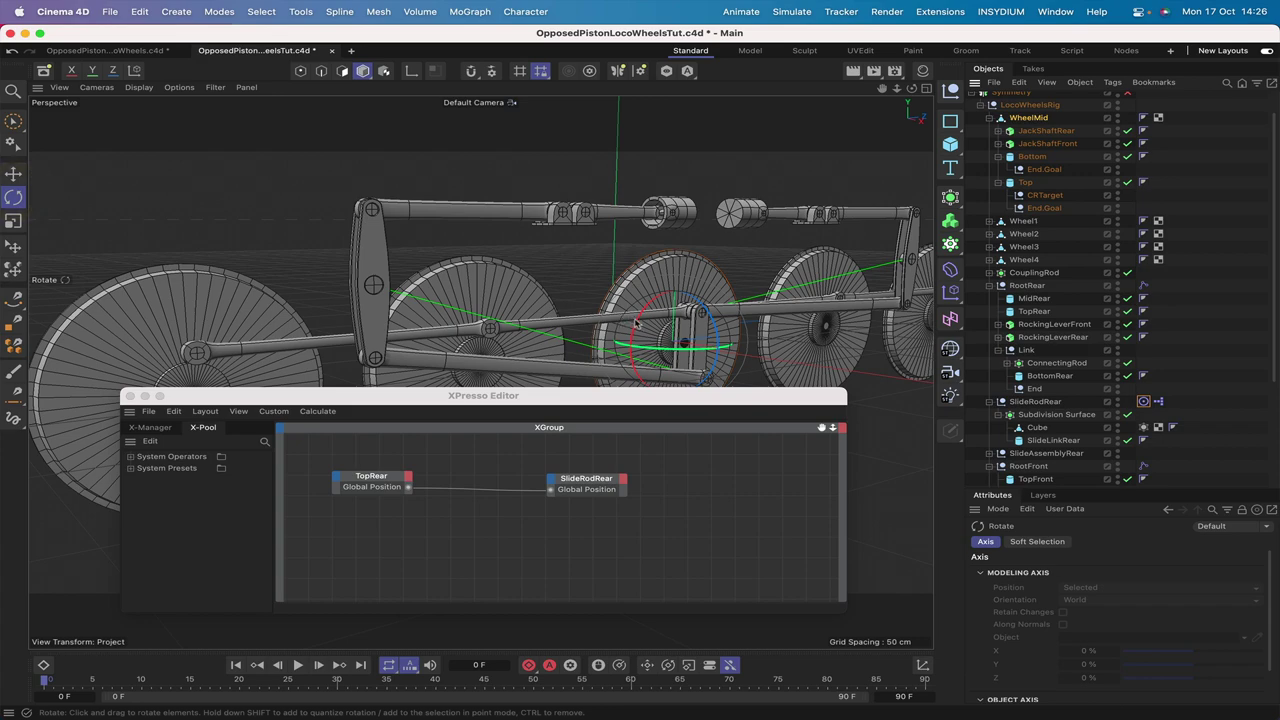
pyautogui.moveTo(643, 320)
pyautogui.mouseDown()
pyautogui.moveTo(656, 300)
pyautogui.moveTo(703, 310)
pyautogui.moveTo(672, 300)
pyautogui.moveTo(645, 327)
pyautogui.moveTo(660, 302)
pyautogui.moveTo(647, 331)
pyautogui.mouseUp()
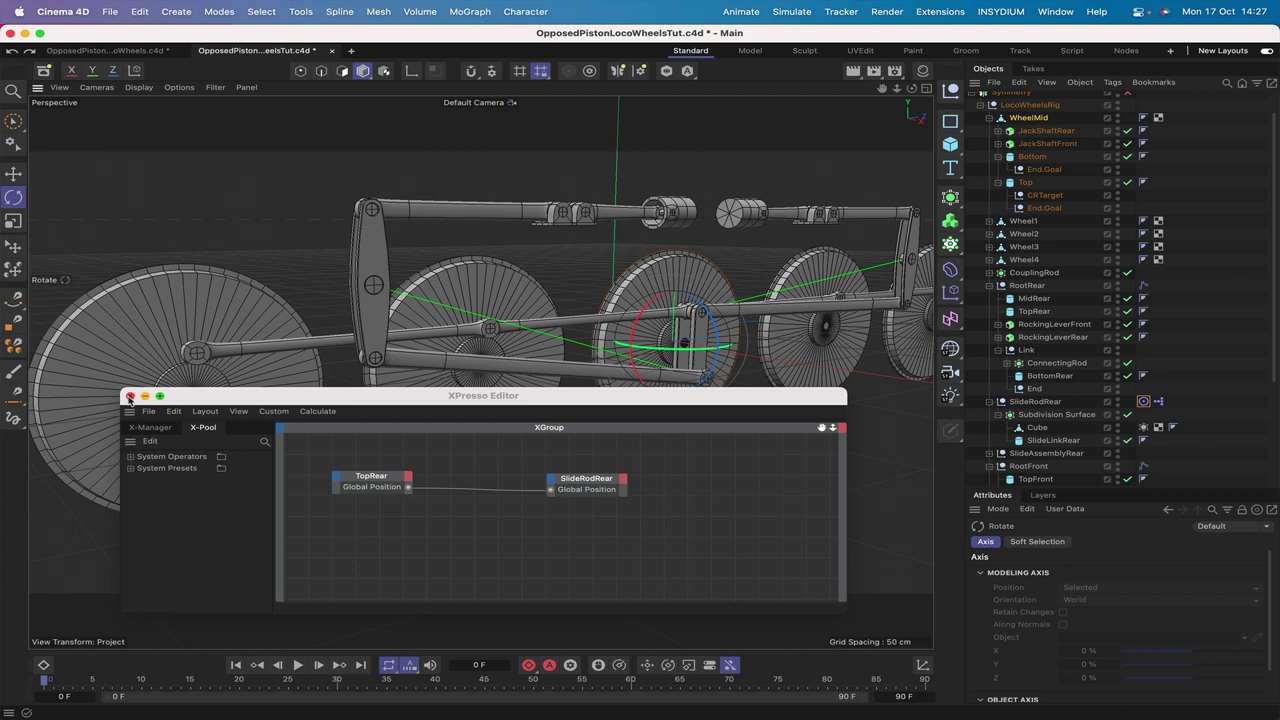
# Step: Close the XPresso editor, pan toward the front wheels, and select SlideRodFront
pyautogui.click(129, 398)
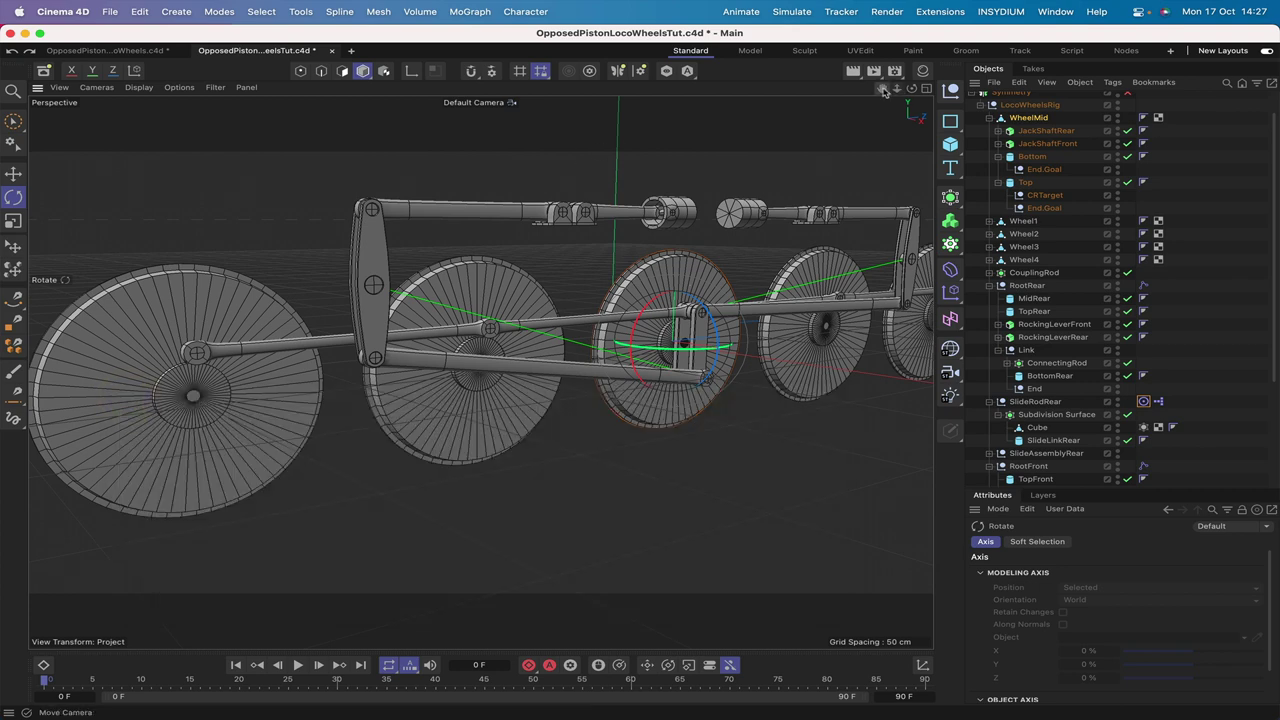
pyautogui.moveTo(882, 88); pyautogui.dragTo(395, 372)
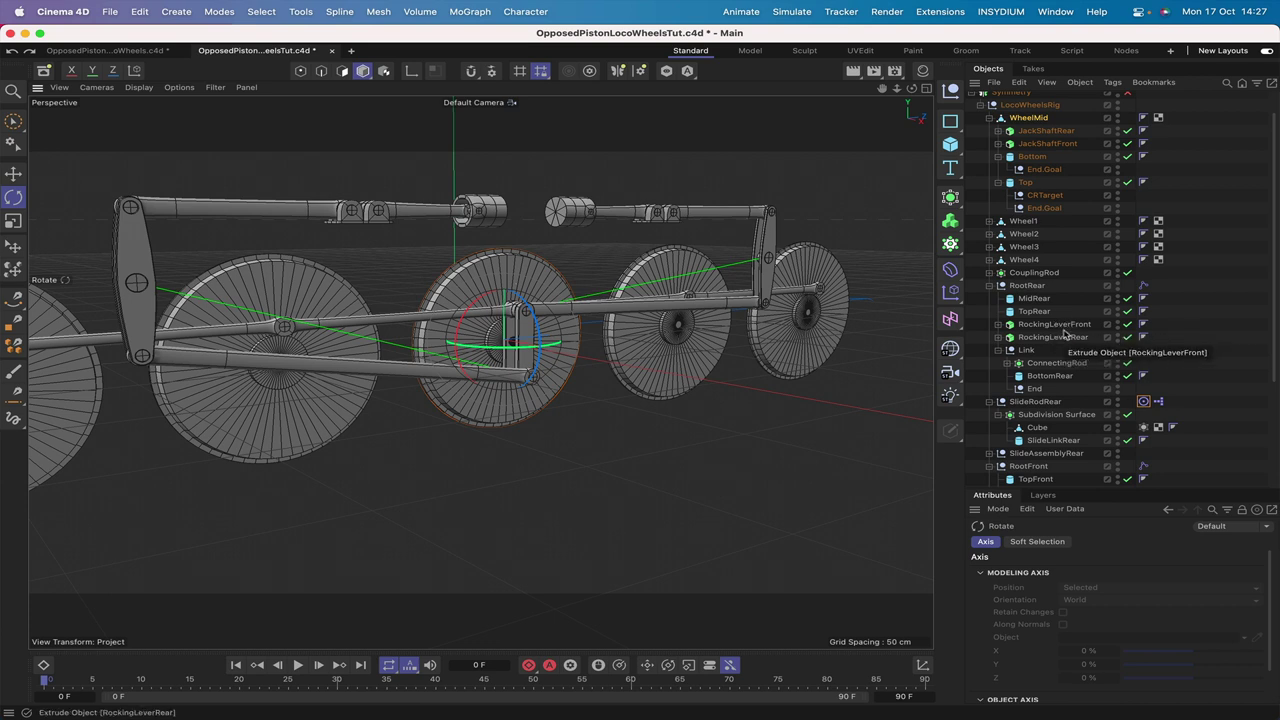
pyautogui.scroll(-3, 1062, 333)
pyautogui.scroll(-3, 1064, 333)
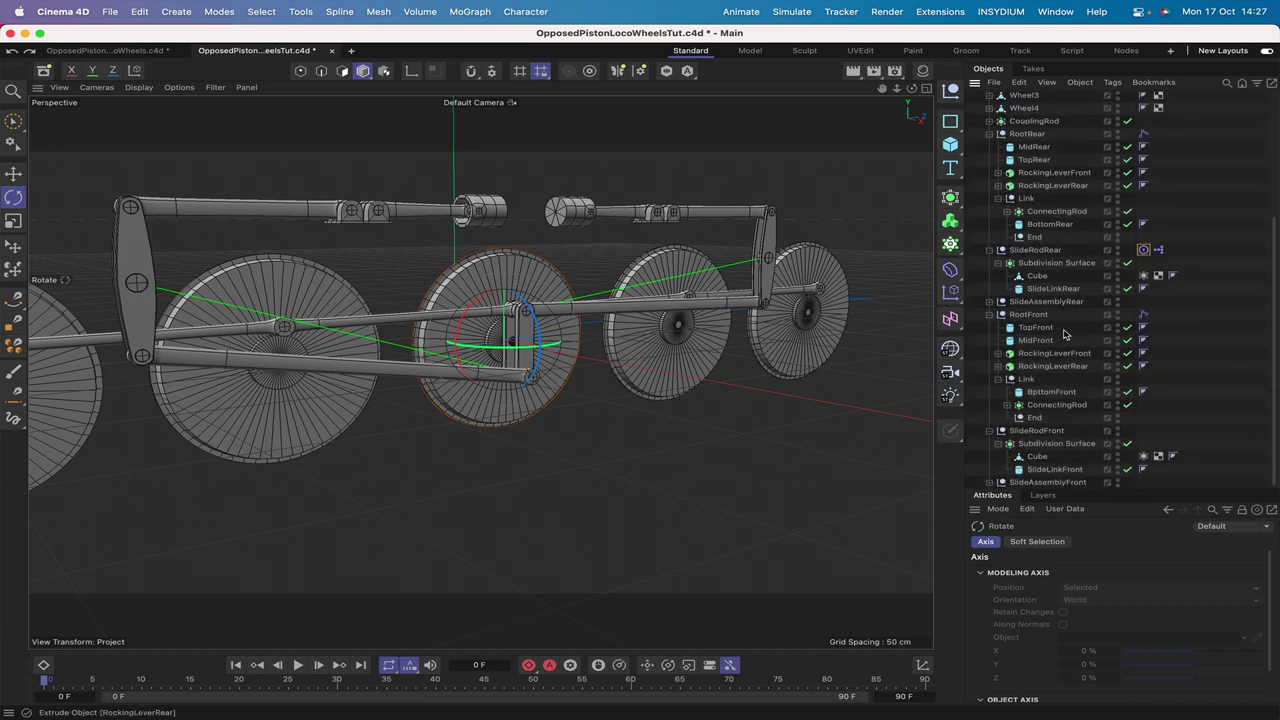
pyautogui.click(1035, 431)
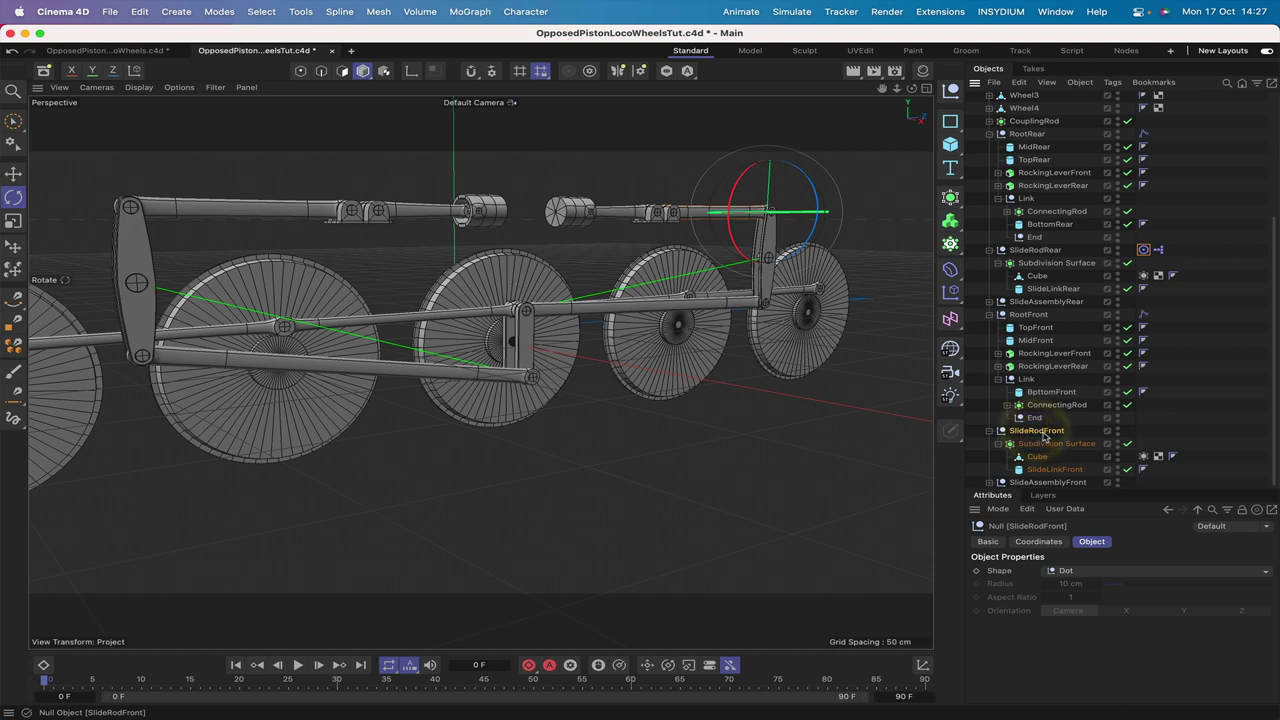
# Step: Add an XPresso tag to SlideRodFront and reposition its editor window
pyautogui.click(1113, 82)
pyautogui.moveTo(1158, 233)
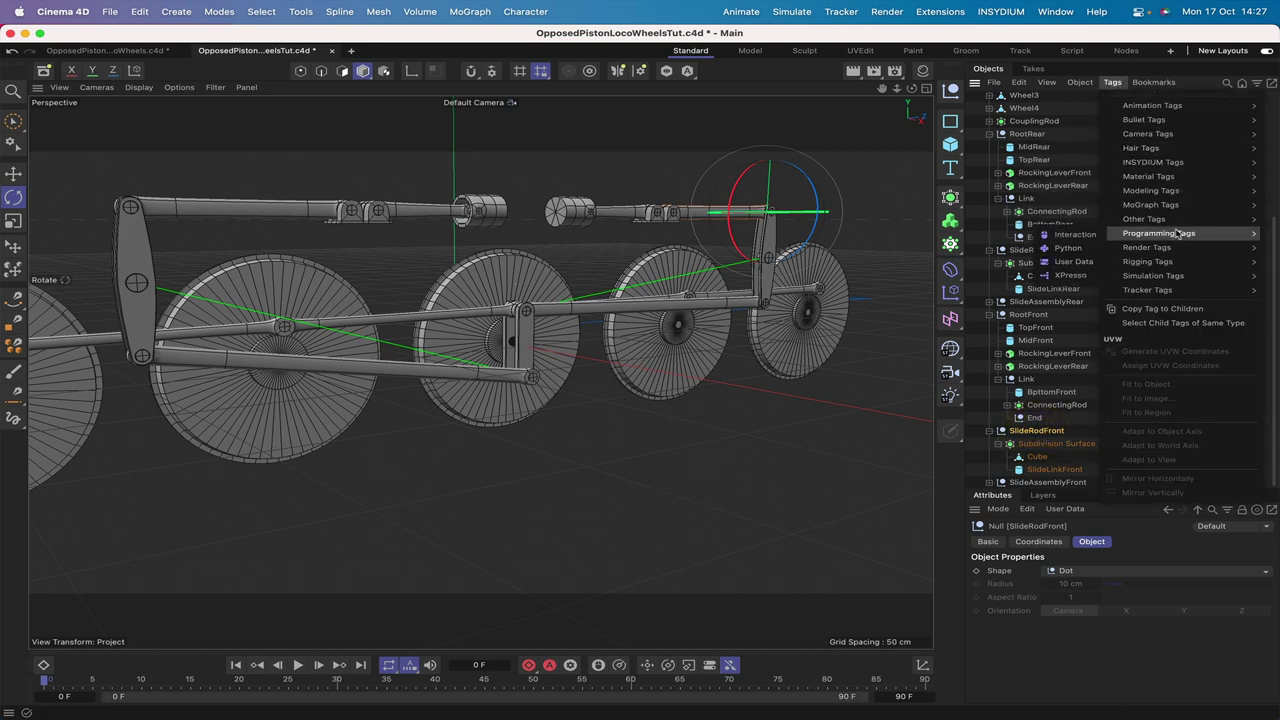
pyautogui.click(1090, 275)
pyautogui.moveTo(1089, 268); pyautogui.dragTo(590, 419)
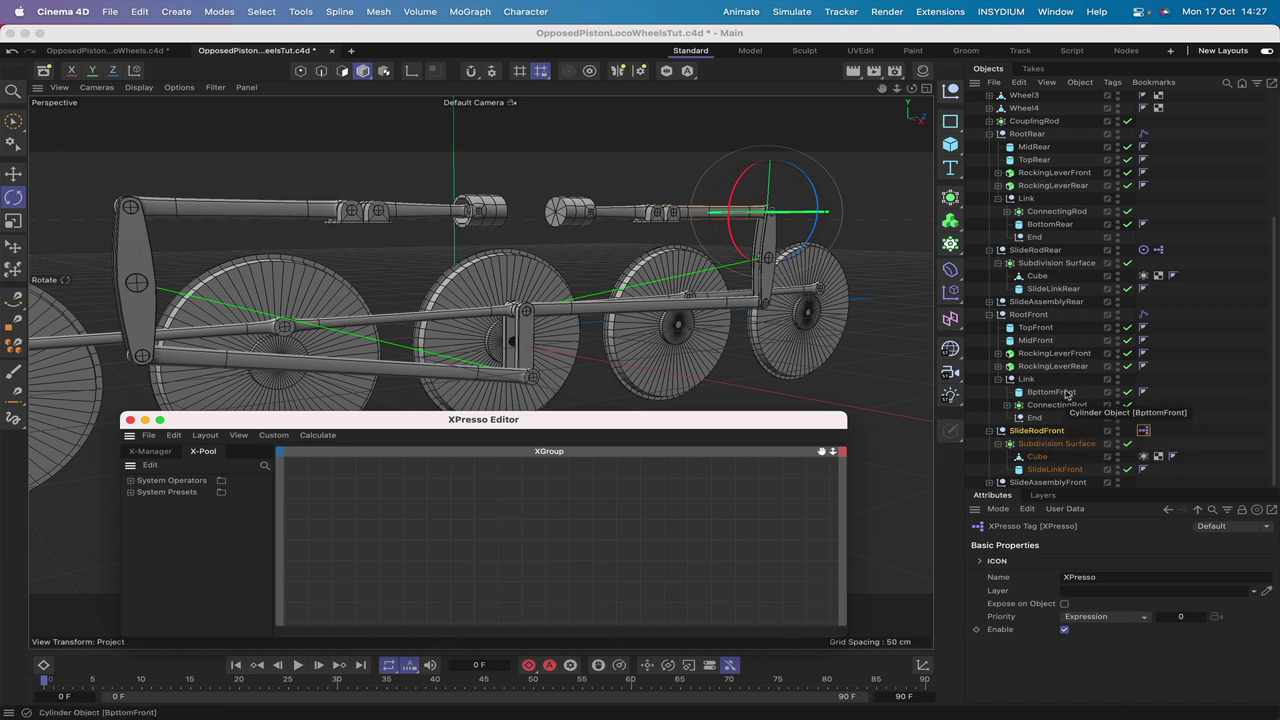
pyautogui.scroll(-1, 1030, 380)
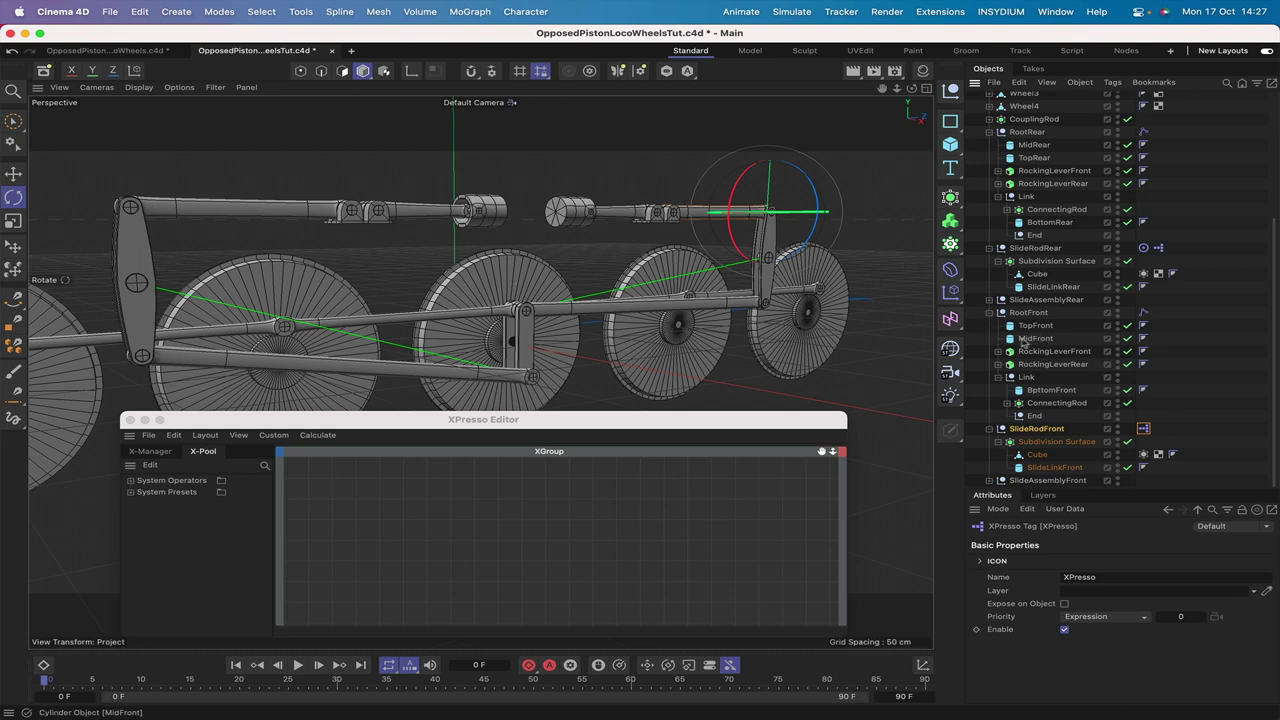
# Step: Add TopFront to the graph as a node with a Global Position output
pyautogui.click(1034, 326)
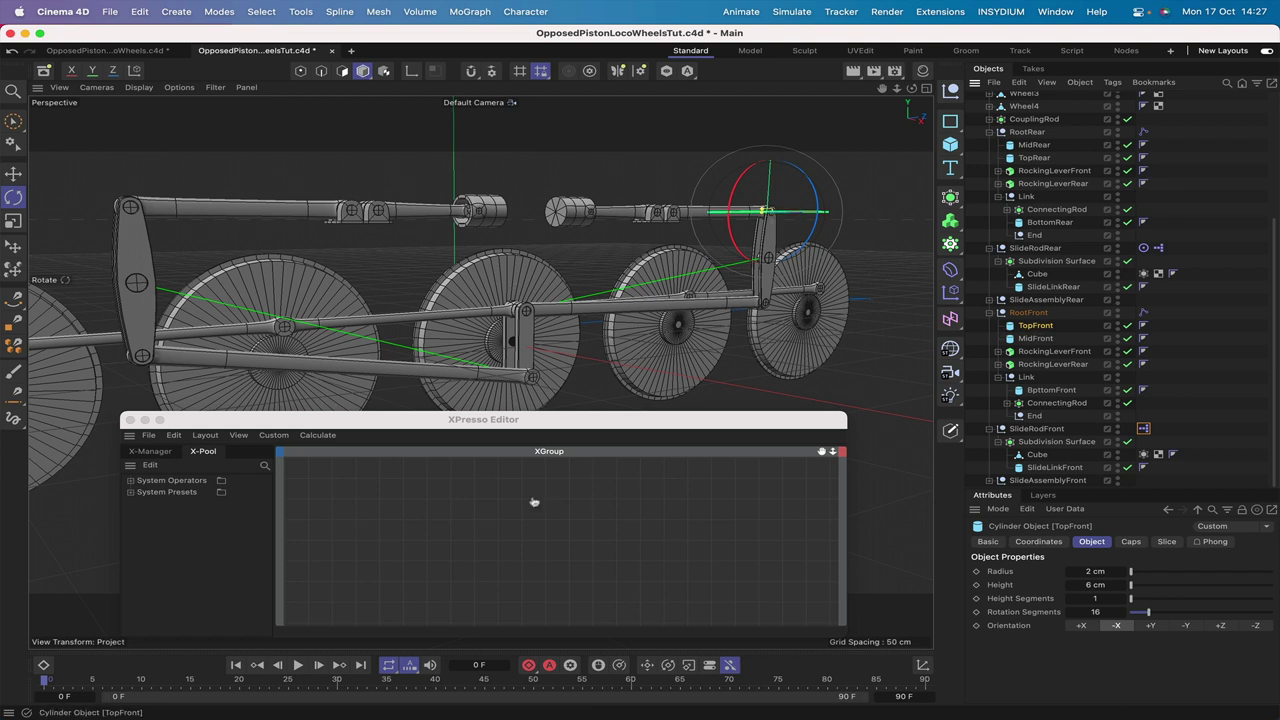
pyautogui.moveTo(417, 518); pyautogui.dragTo(412, 510)
pyautogui.click(441, 506)
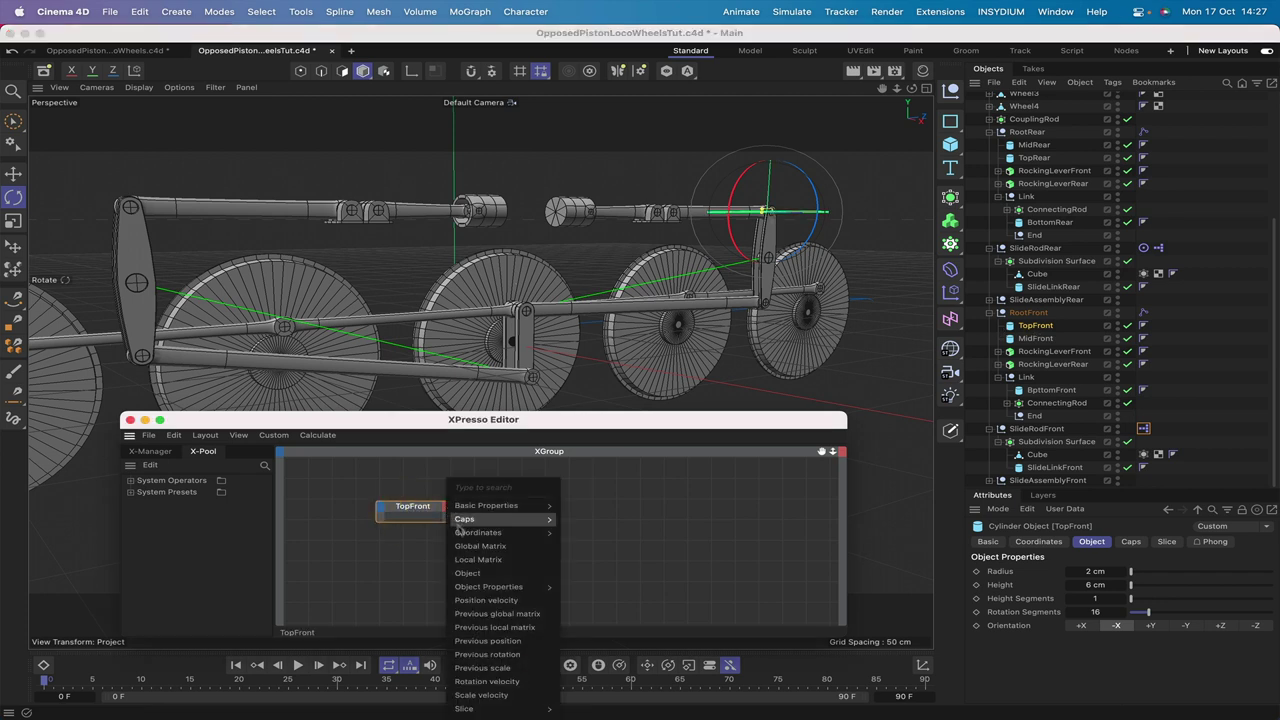
pyautogui.moveTo(472, 532)
pyautogui.moveTo(591, 548)
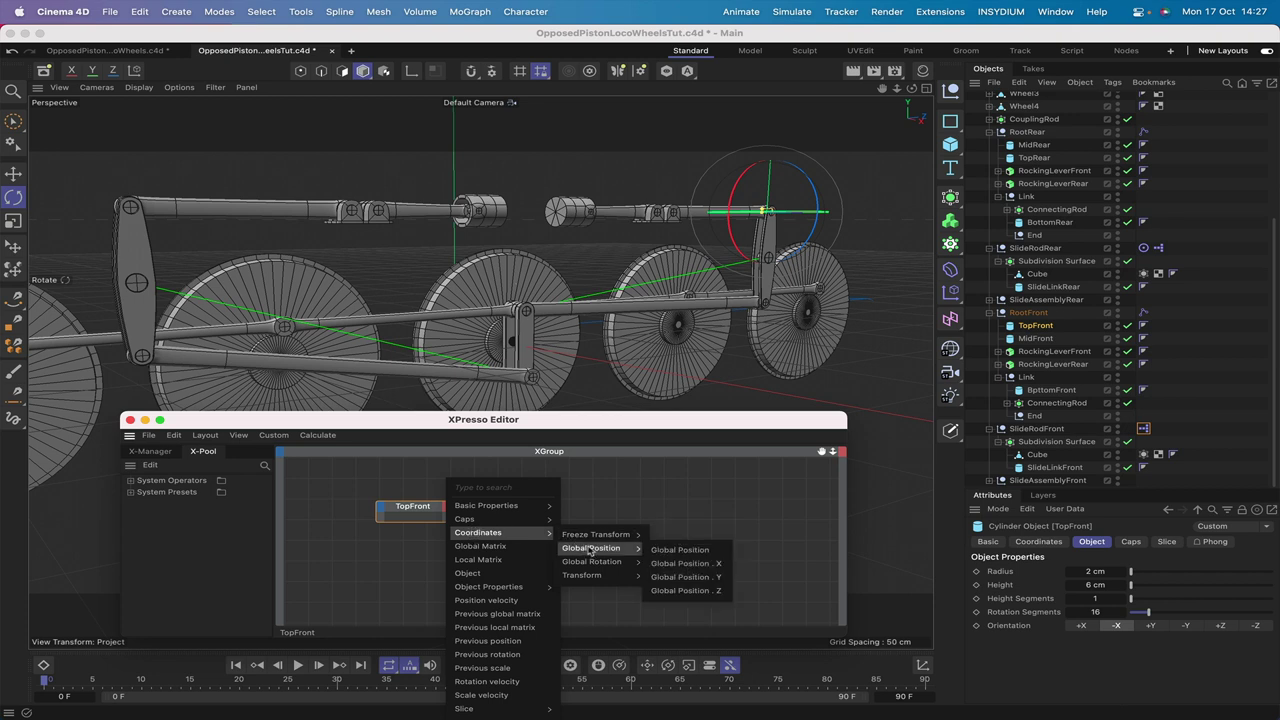
pyautogui.click(711, 553)
pyautogui.click(425, 510)
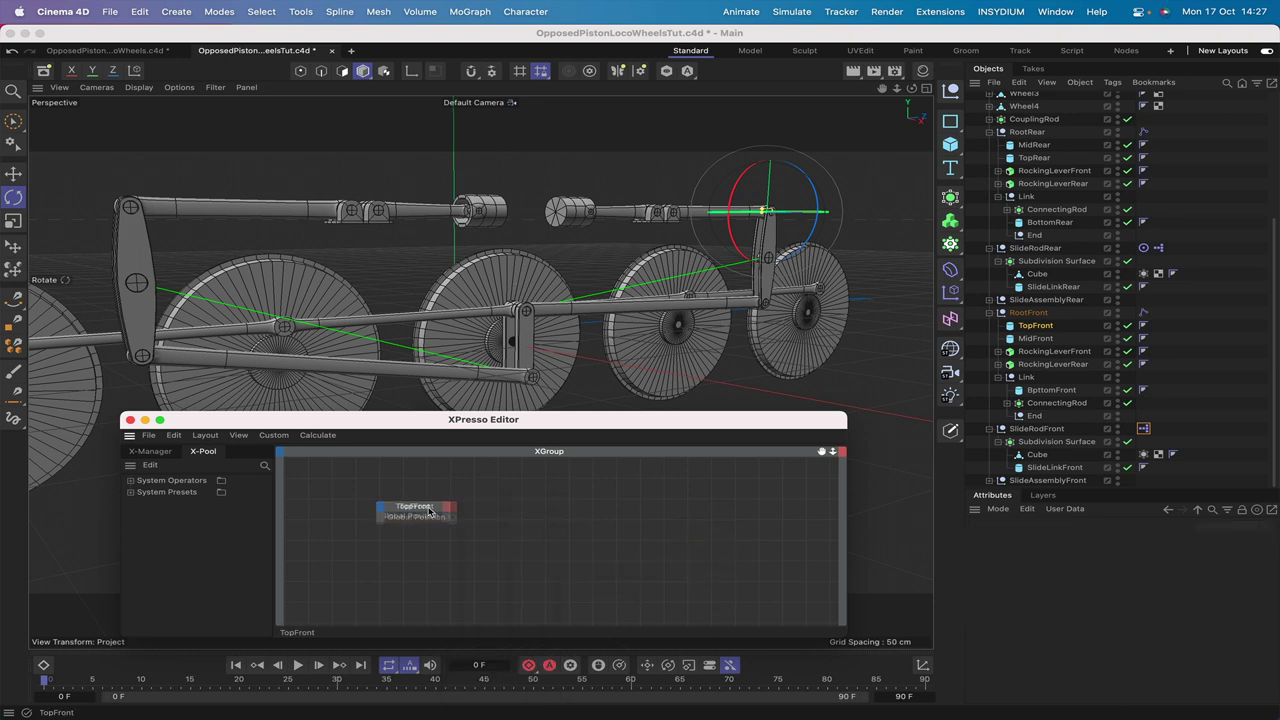
# Step: Add a SlideRodFront node with a Global Position input beside TopFront
pyautogui.click(1038, 429)
pyautogui.moveTo(684, 511); pyautogui.dragTo(550, 508)
pyautogui.click(550, 508)
pyautogui.click(518, 506)
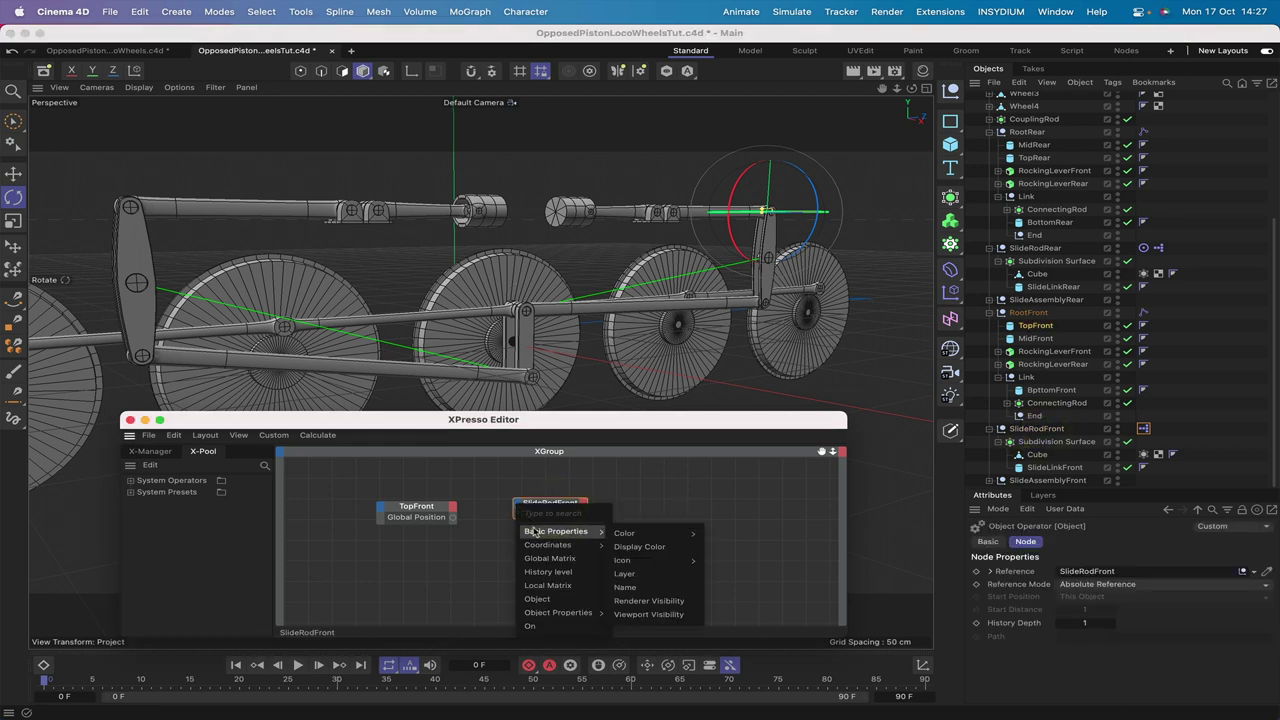
pyautogui.moveTo(560, 545)
pyautogui.moveTo(640, 565)
pyautogui.click(720, 563)
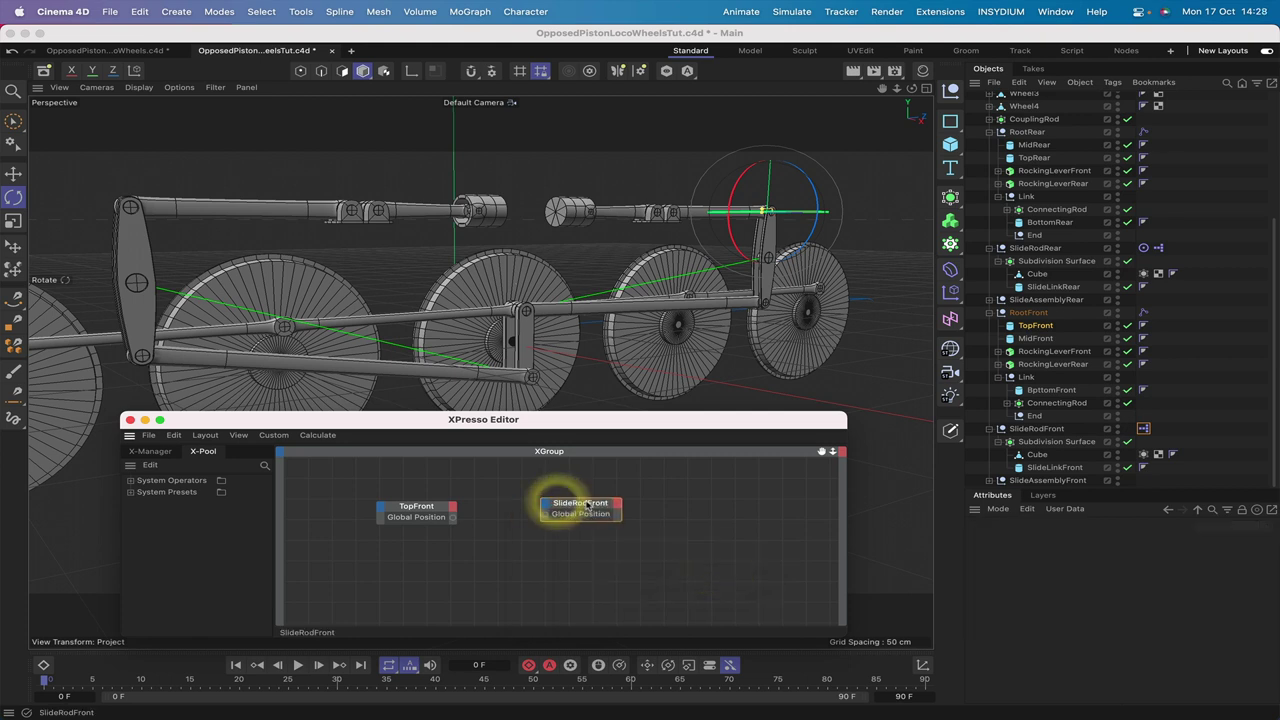
pyautogui.moveTo(557, 507); pyautogui.dragTo(597, 510)
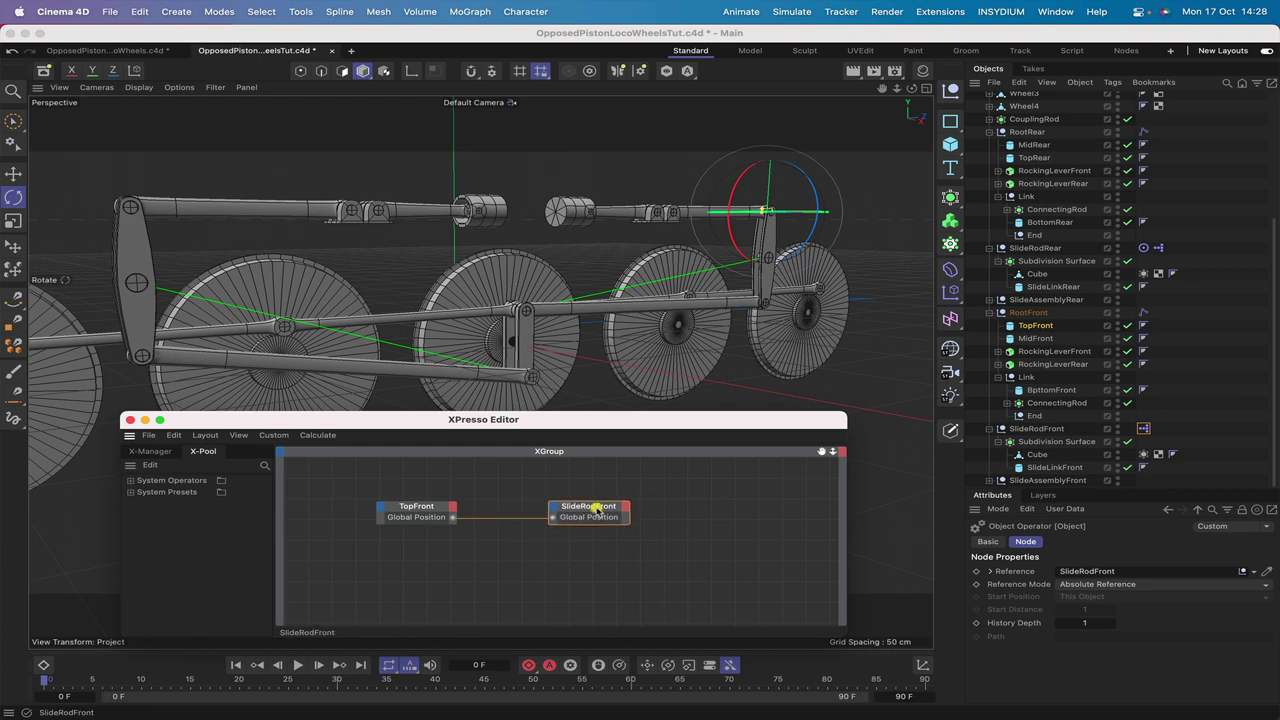
# Step: Rotate WheelMid 12° to test the front linkage
pyautogui.scroll(2, 1040, 130)
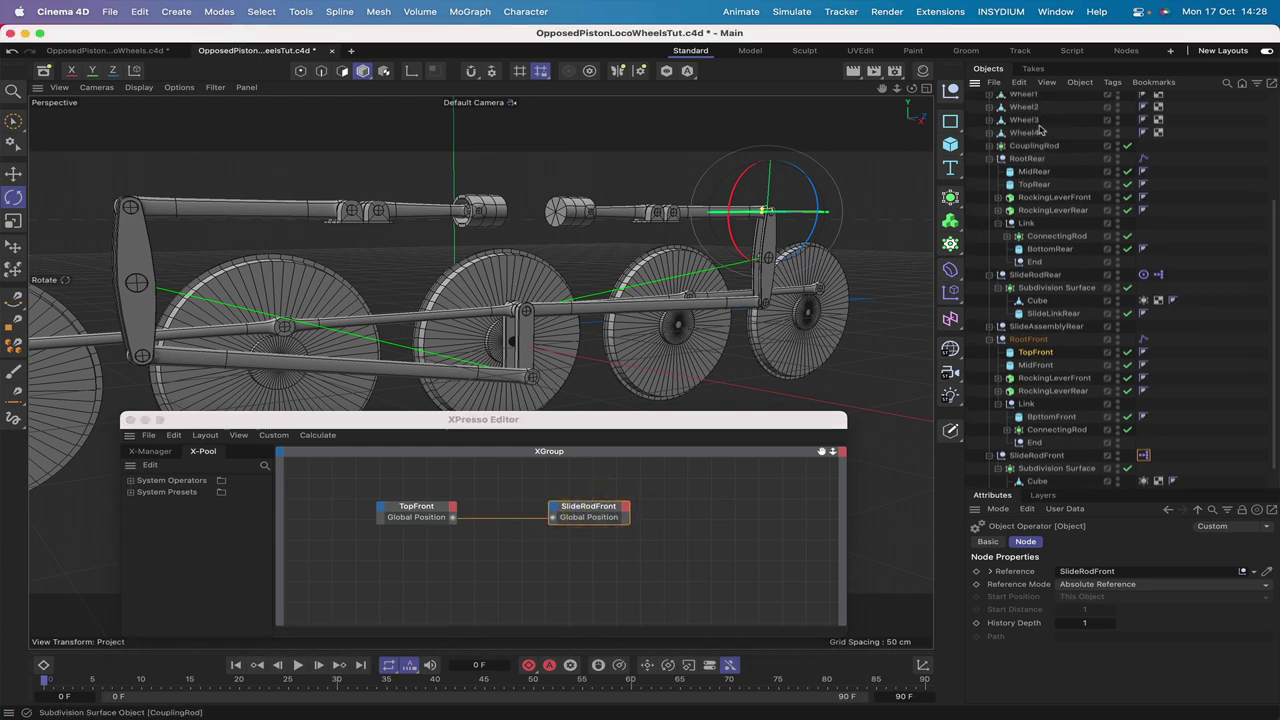
pyautogui.scroll(5, 1040, 130)
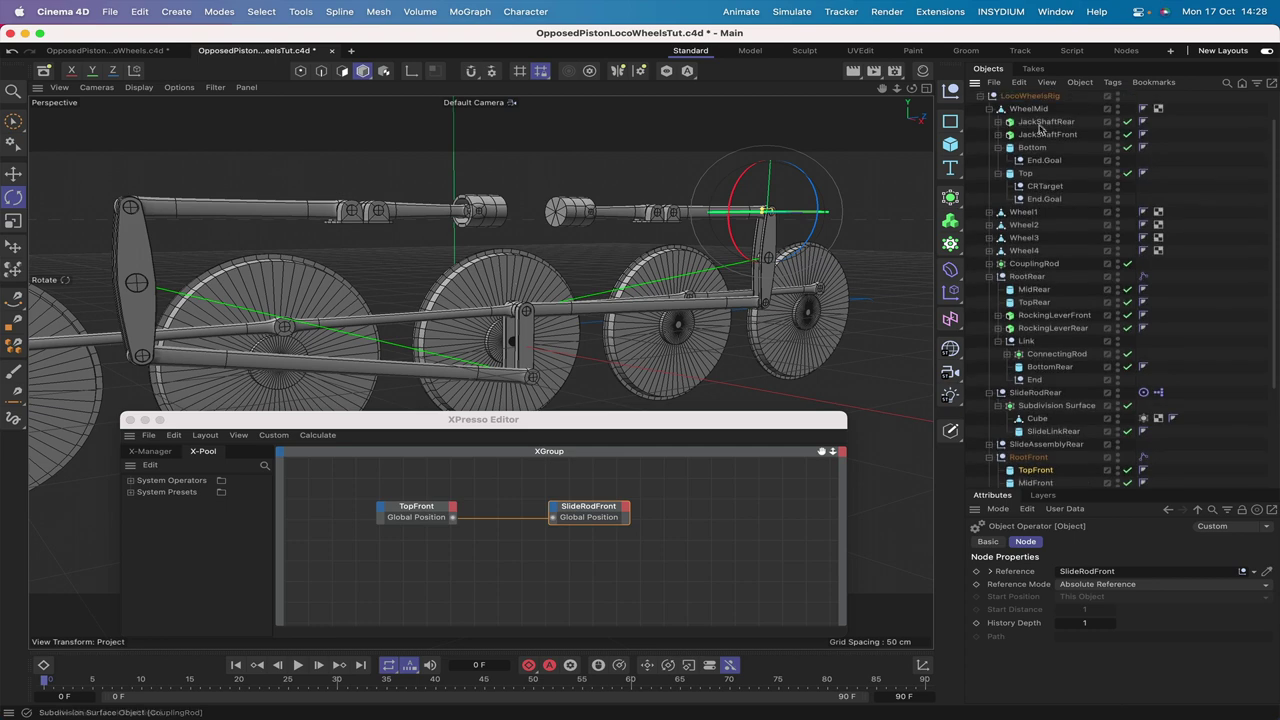
pyautogui.click(1030, 109)
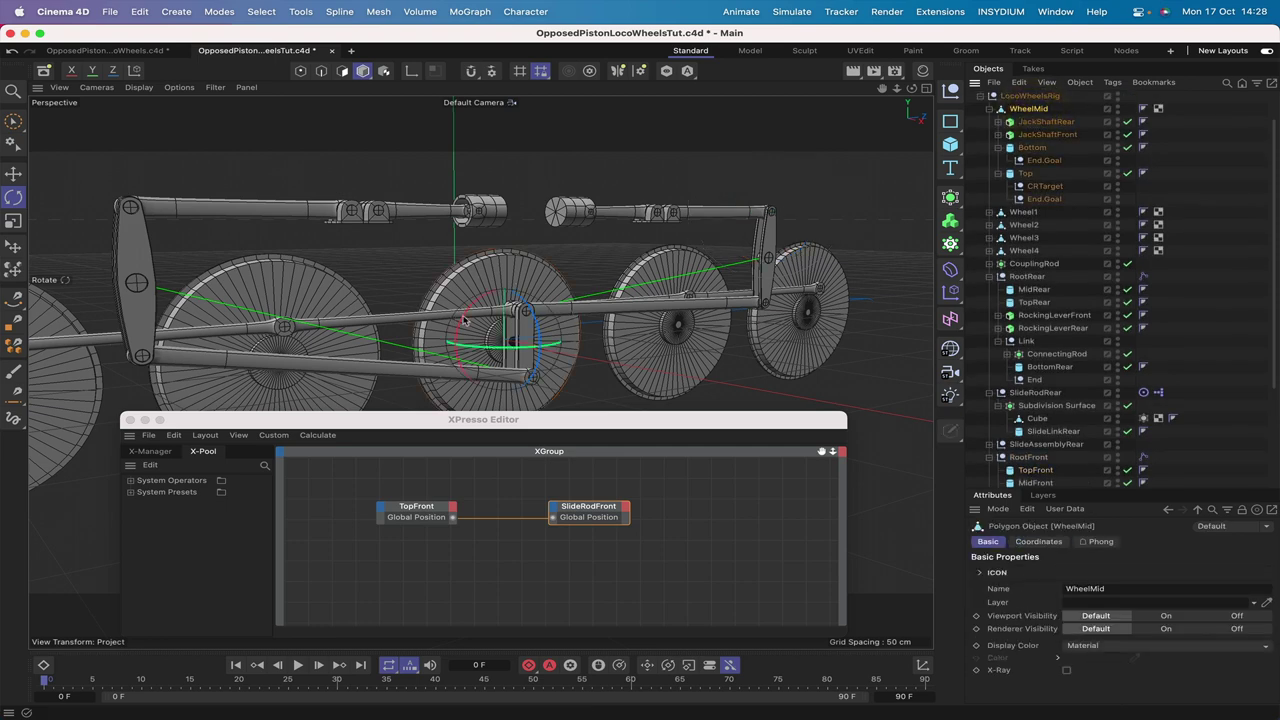
pyautogui.moveTo(464, 318); pyautogui.dragTo(253, 395)
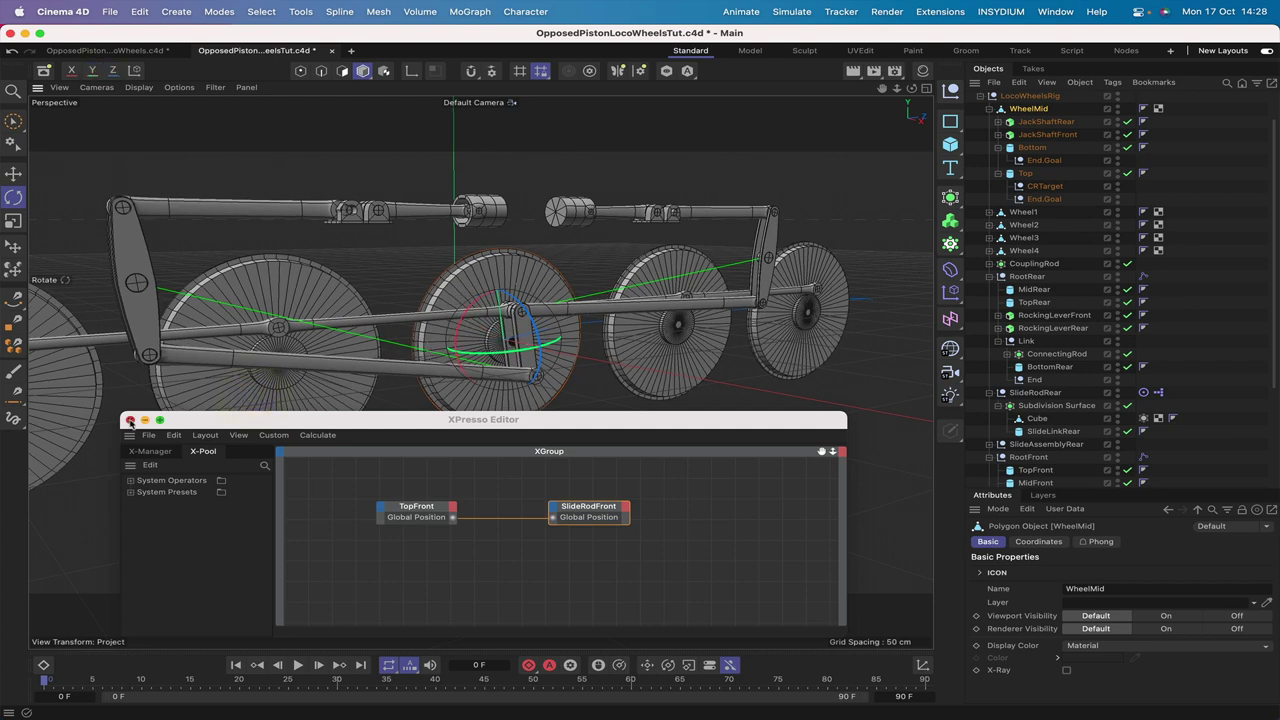
# Step: Close the XPresso editor and give SlideRodFront a Target tag aimed at SlideAssemblyFront
pyautogui.click(130, 420)
pyautogui.scroll(-5, 1080, 390)
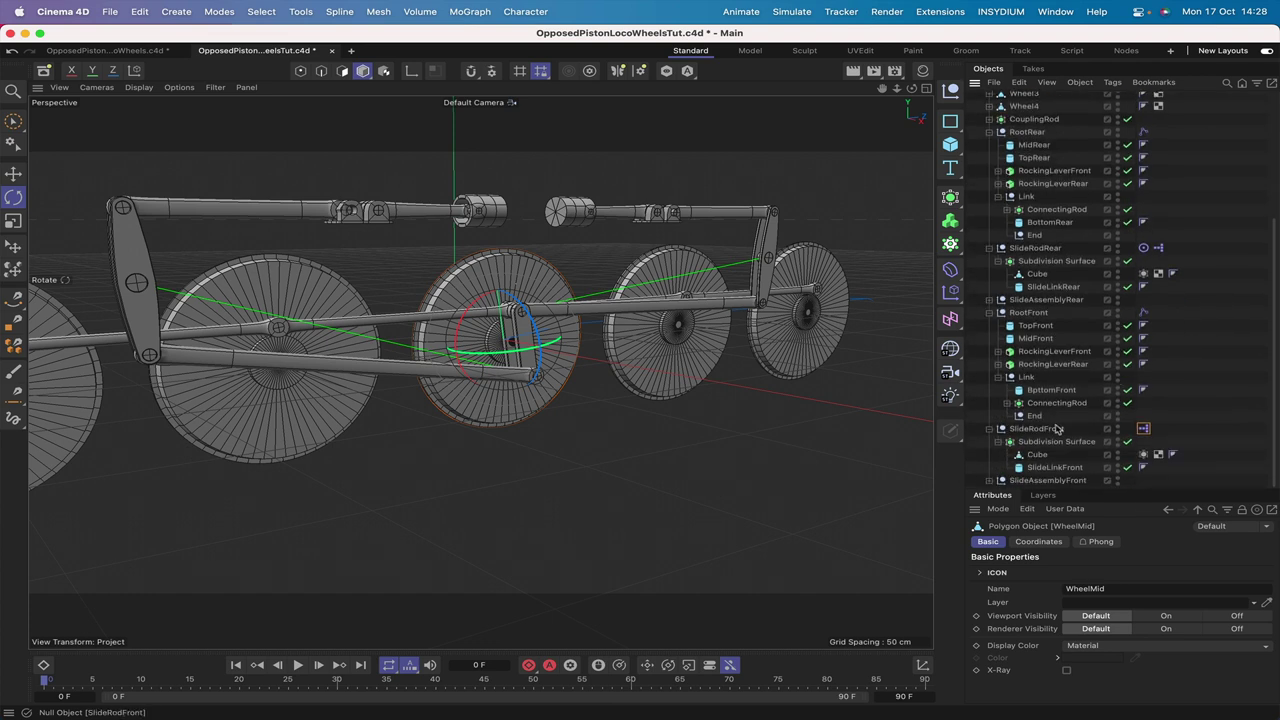
pyautogui.click(1054, 428)
pyautogui.click(1114, 82)
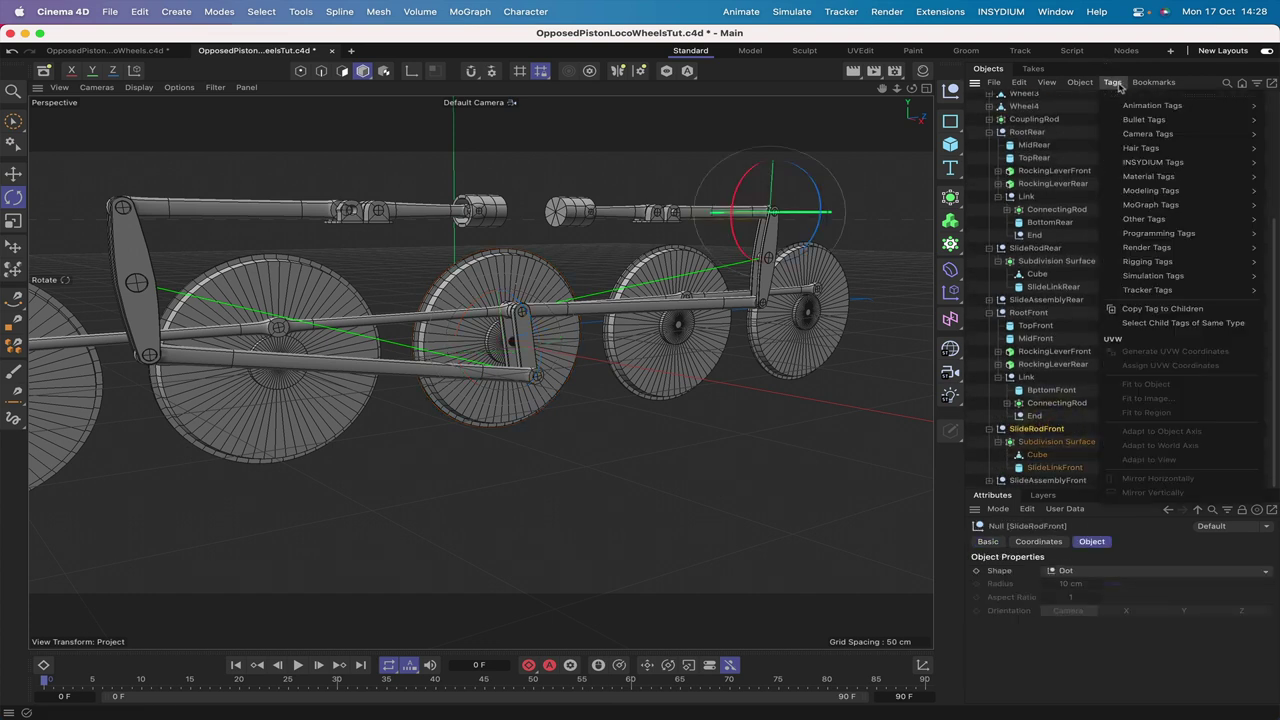
pyautogui.moveTo(1150, 105)
pyautogui.click(1060, 150)
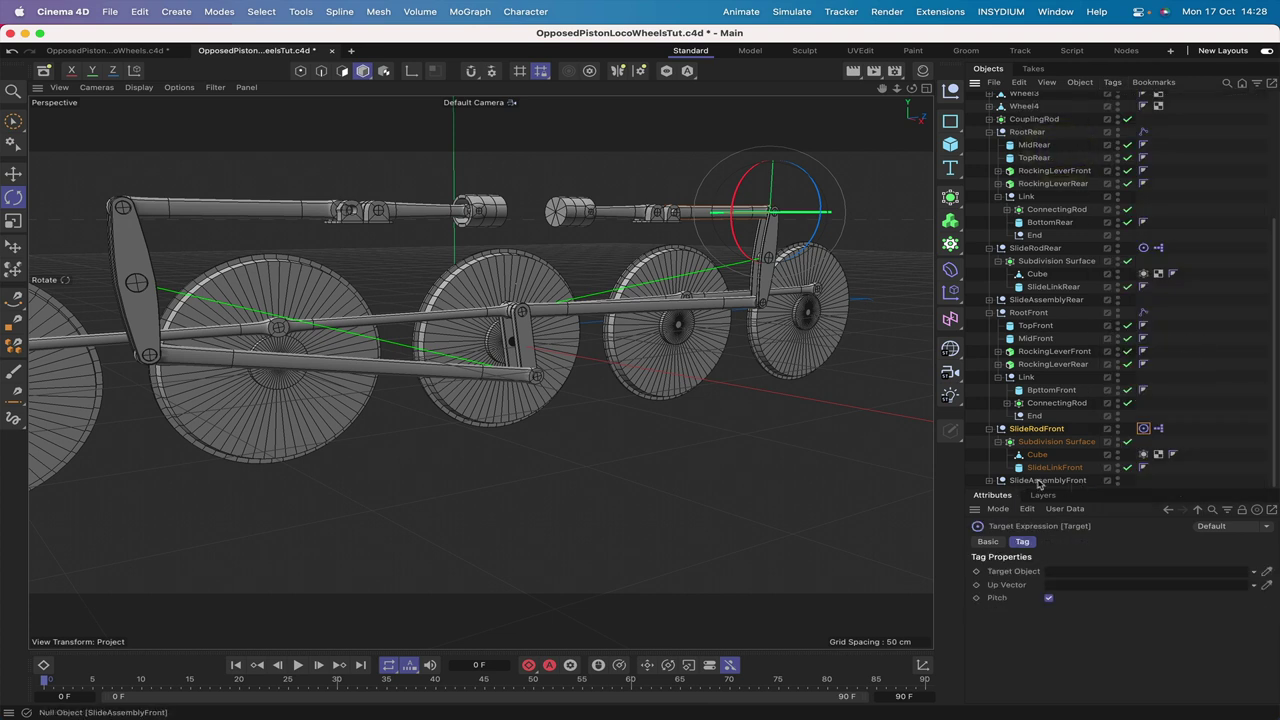
pyautogui.moveTo(1037, 483); pyautogui.dragTo(1079, 574)
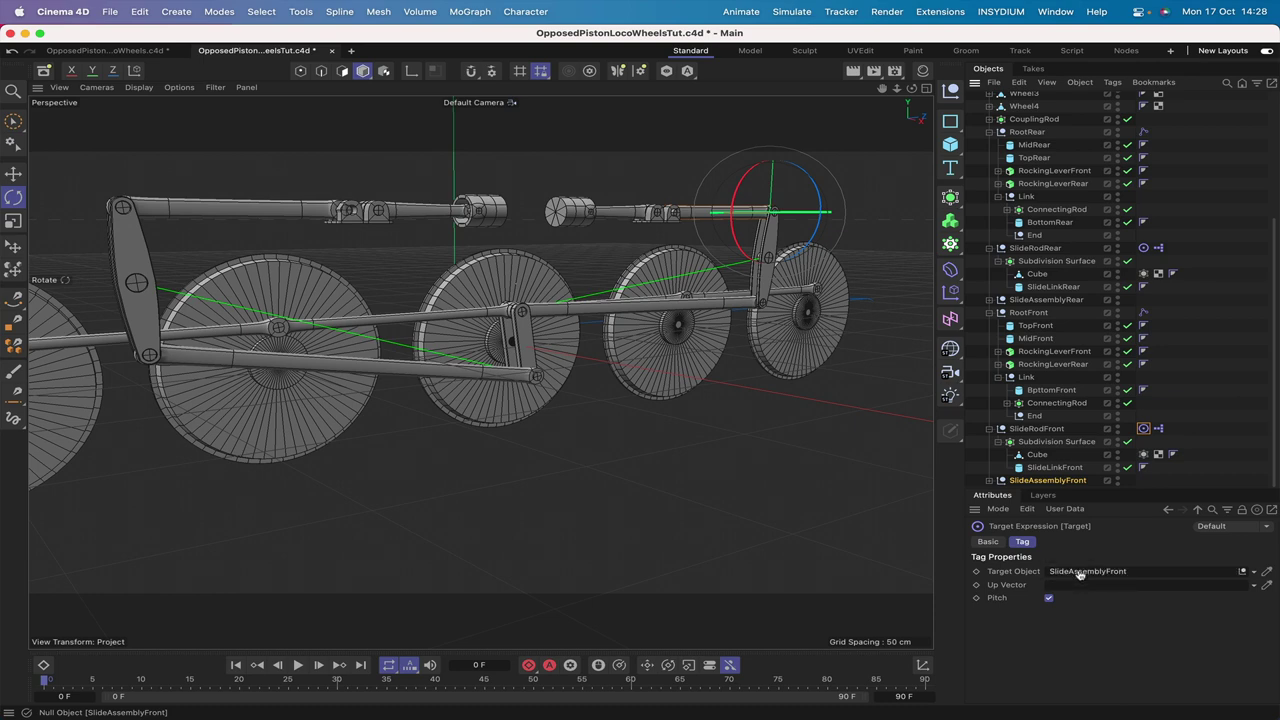
pyautogui.scroll(5, 1060, 200)
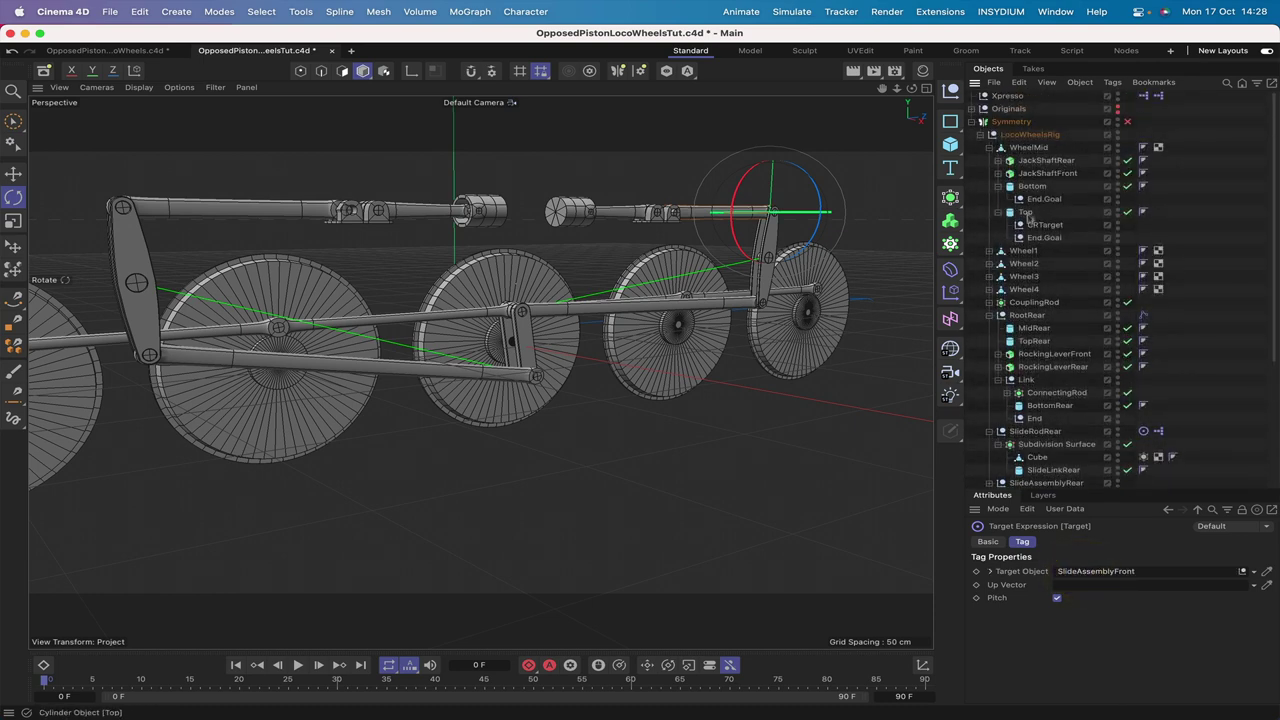
# Step: Swing WheelMid back and forth as a test, then undo the turn
pyautogui.click(1027, 148)
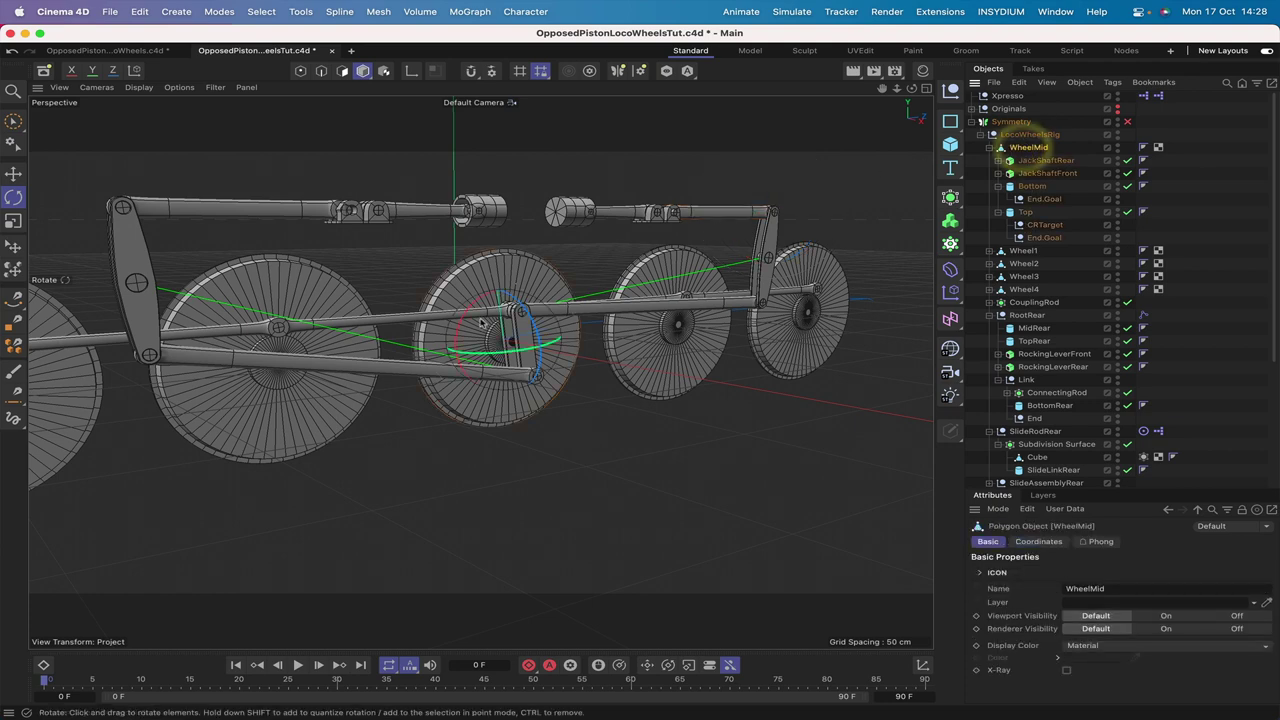
pyautogui.moveTo(463, 320); pyautogui.dragTo(491, 331)
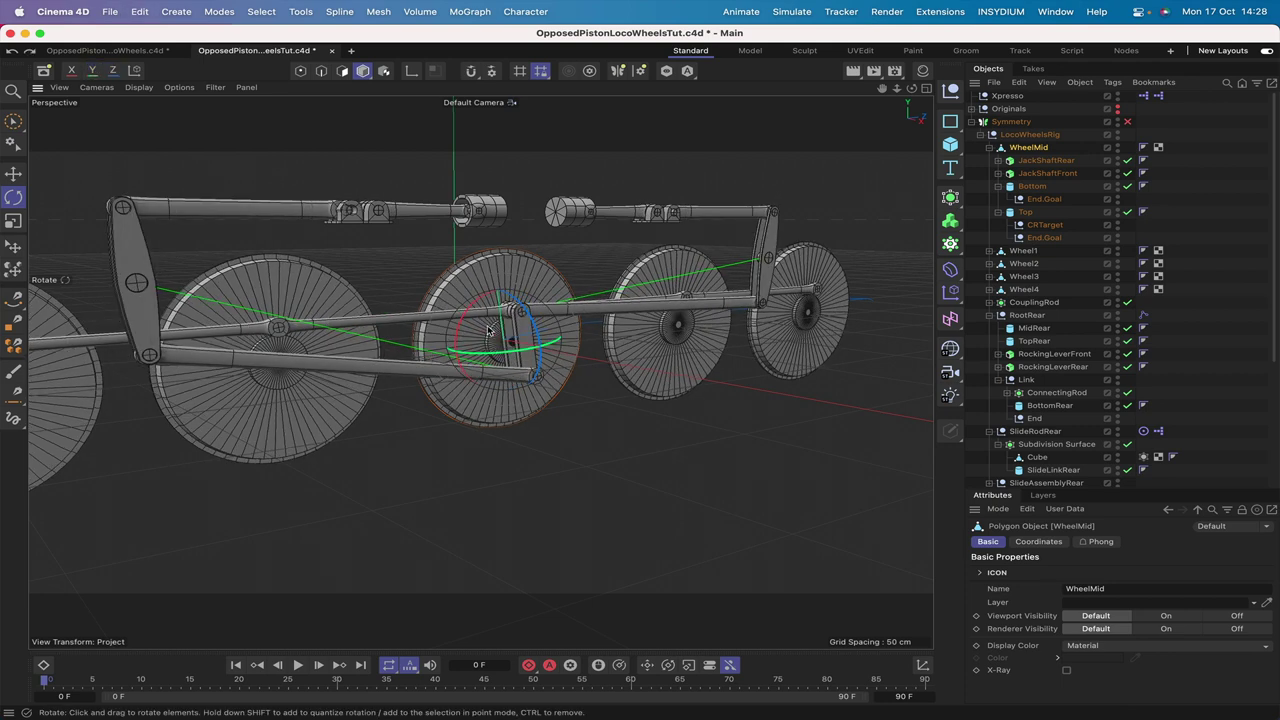
pyautogui.press('super+z')
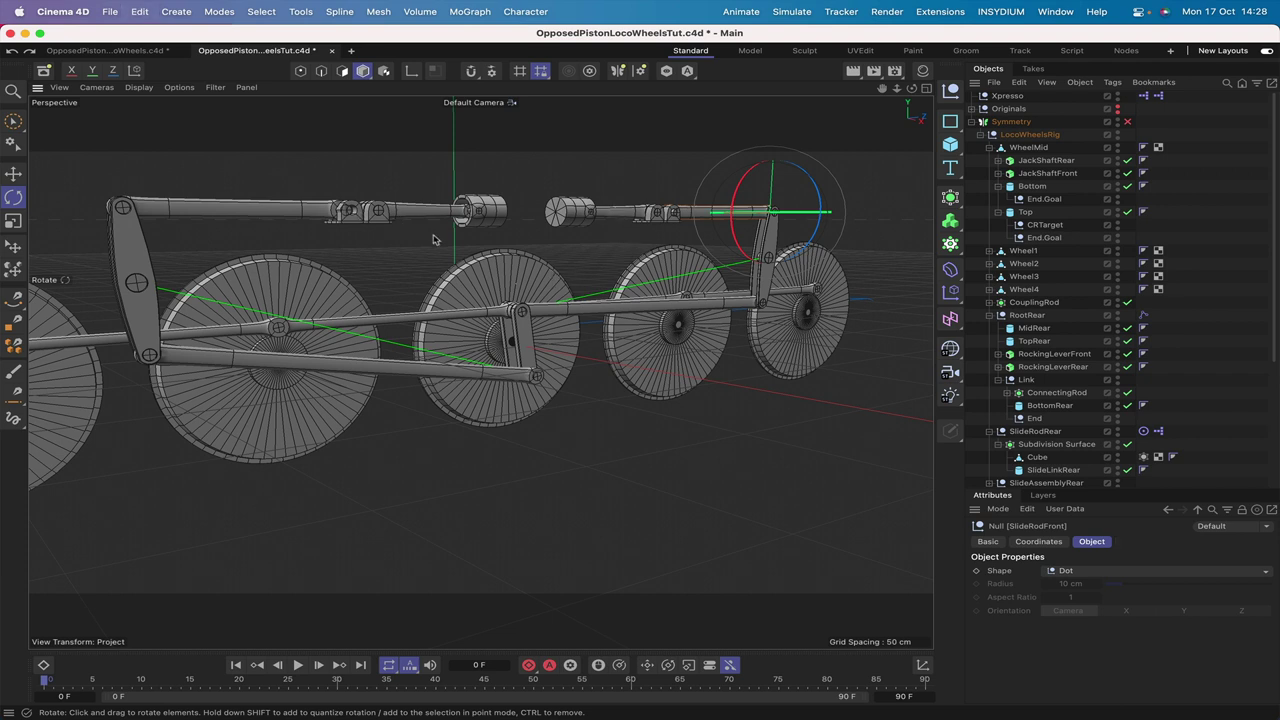
# Step: Set WheelMid's pitch rotation (R.P) to 0° in its Coordinates
pyautogui.click(1029, 148)
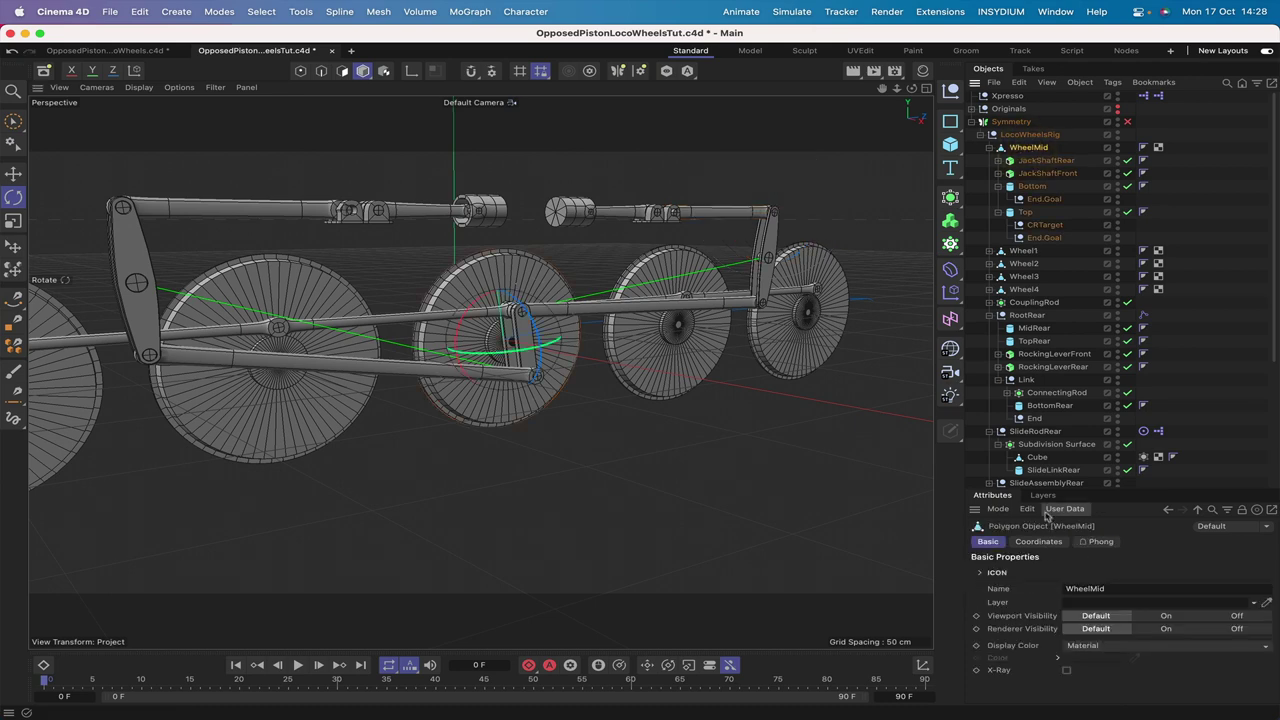
pyautogui.click(1040, 541)
pyautogui.doubleClick(1148, 601)
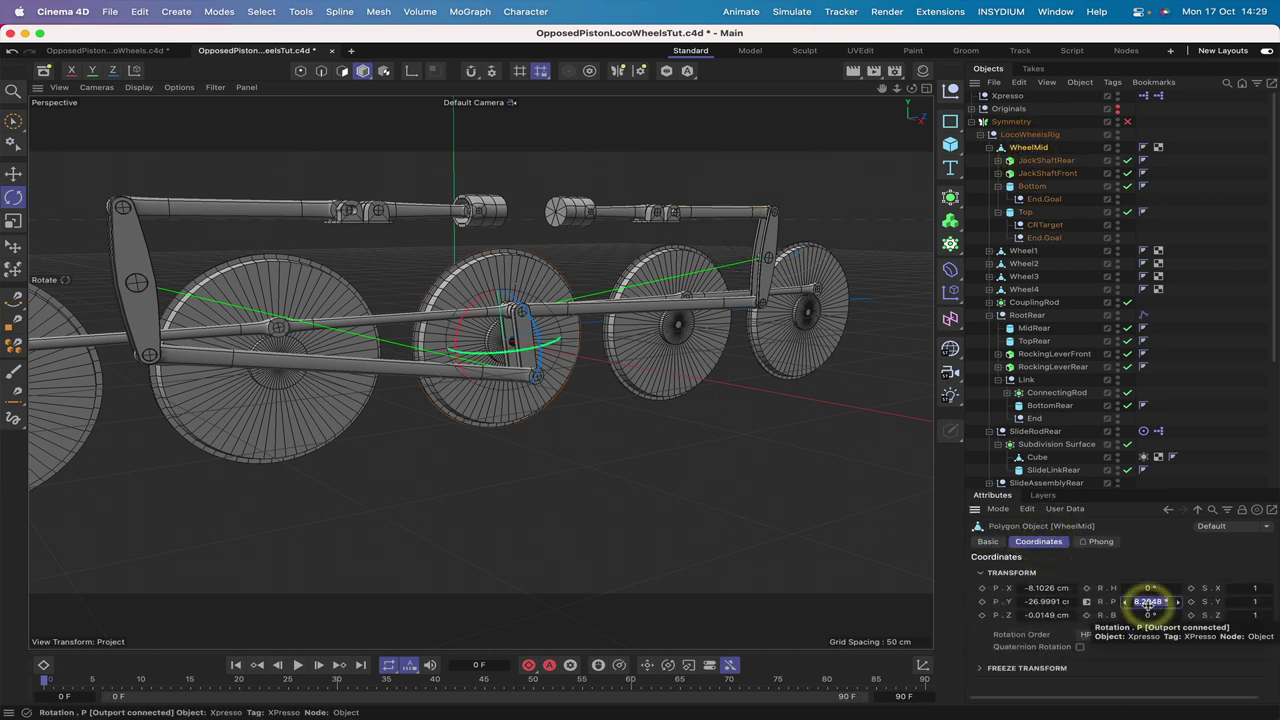
pyautogui.write('0')
pyautogui.press('Return')
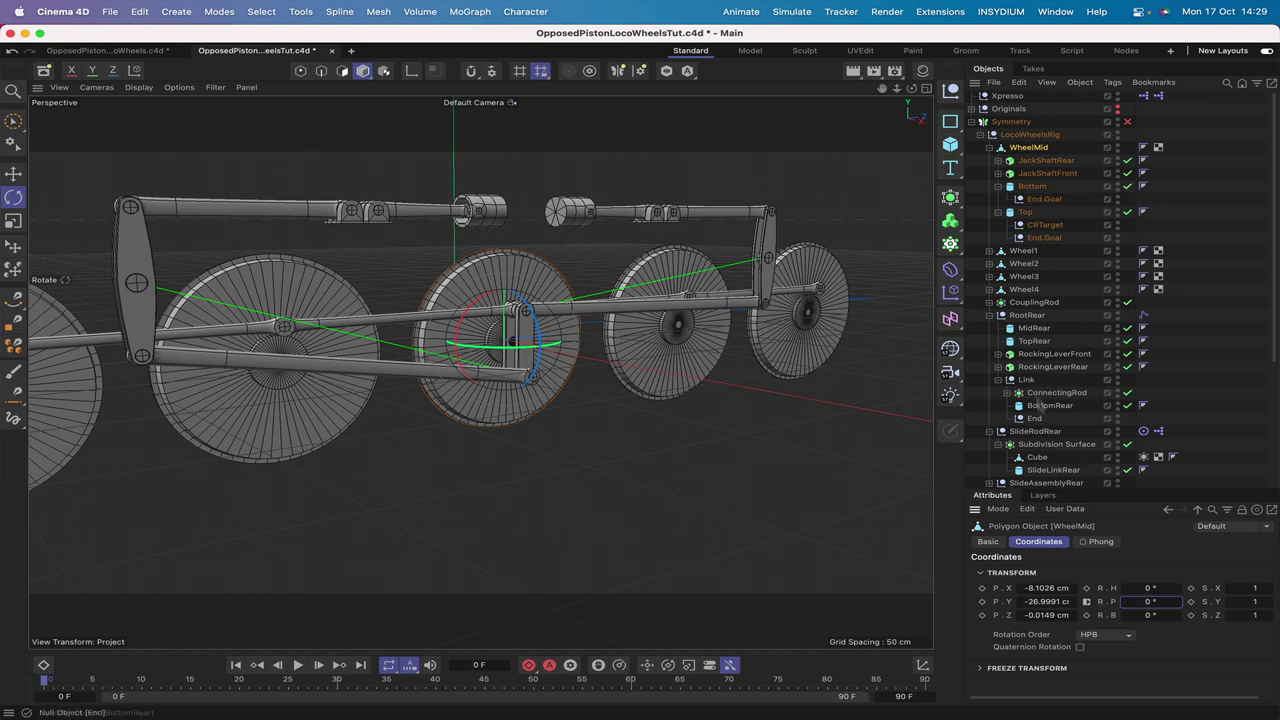
# Step: Inspect the rear slide rod's Target tag setup for reference
pyautogui.scroll(-3, 1047, 247)
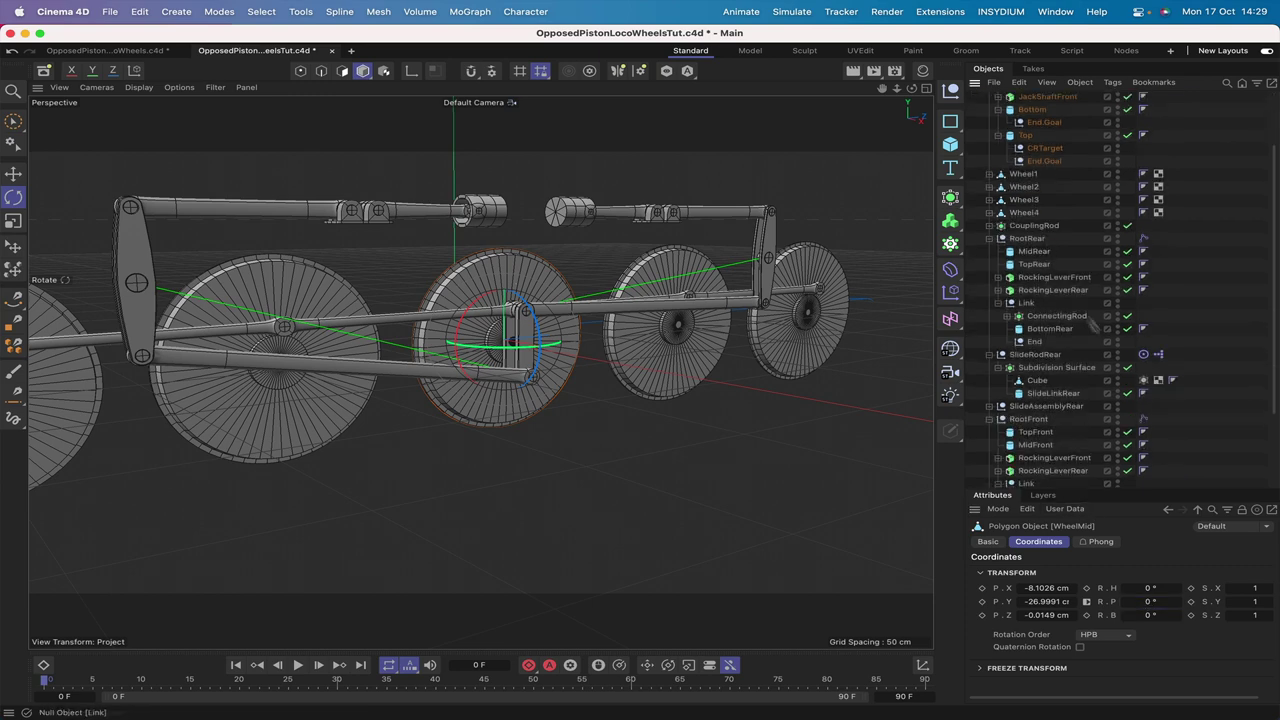
pyautogui.scroll(-3, 1118, 350)
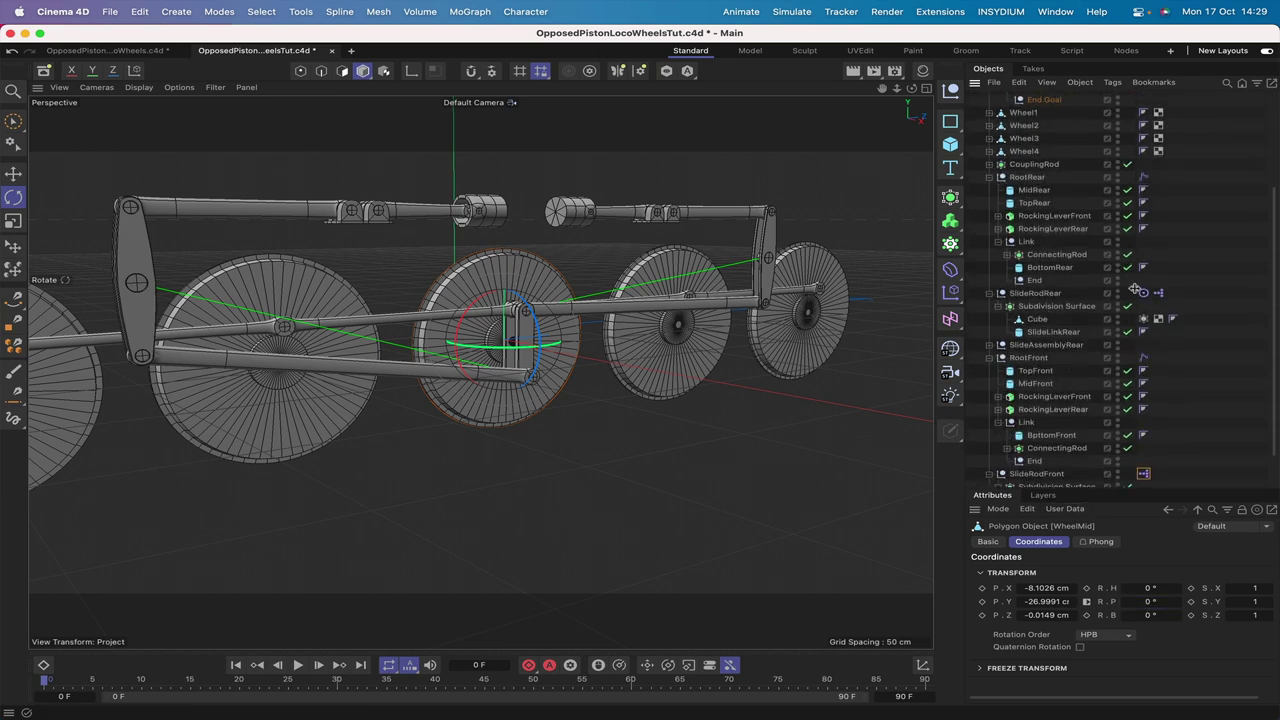
pyautogui.click(1143, 293)
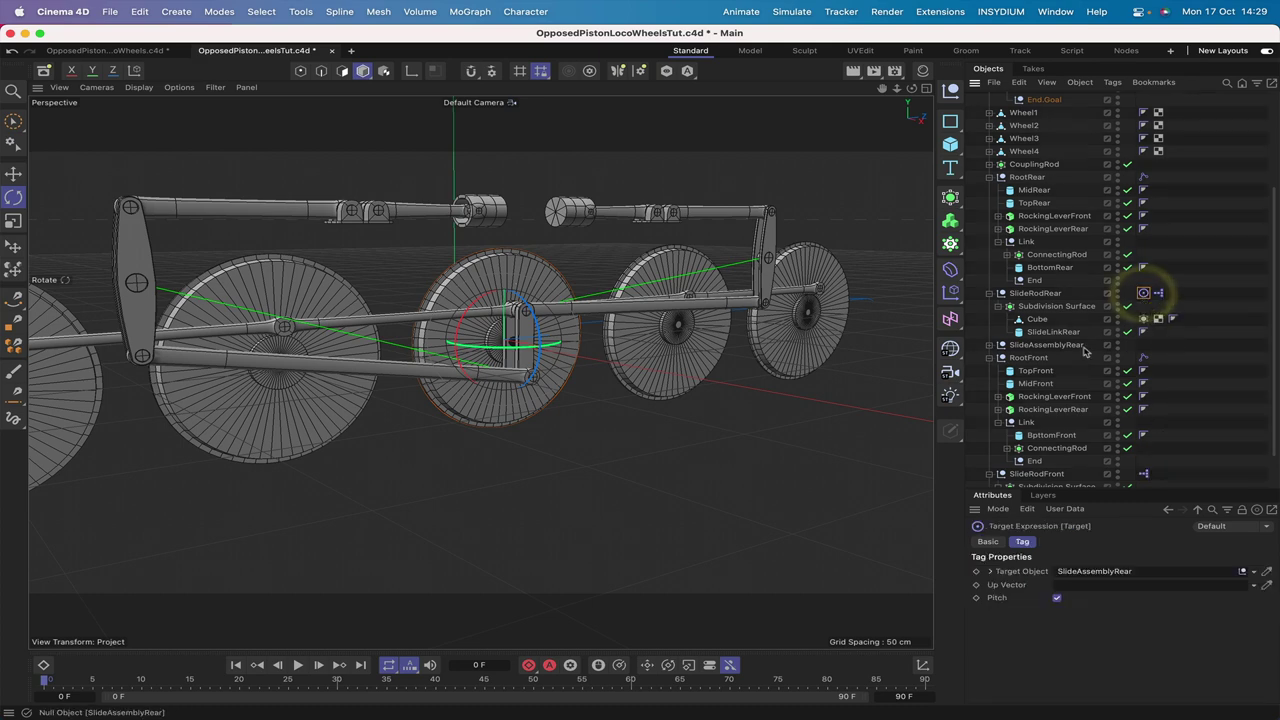
# Step: Add a Target tag to SlideRodFront with SlideAssemblyFront as its Target Object
pyautogui.scroll(-2, 1087, 353)
pyautogui.click(1049, 429)
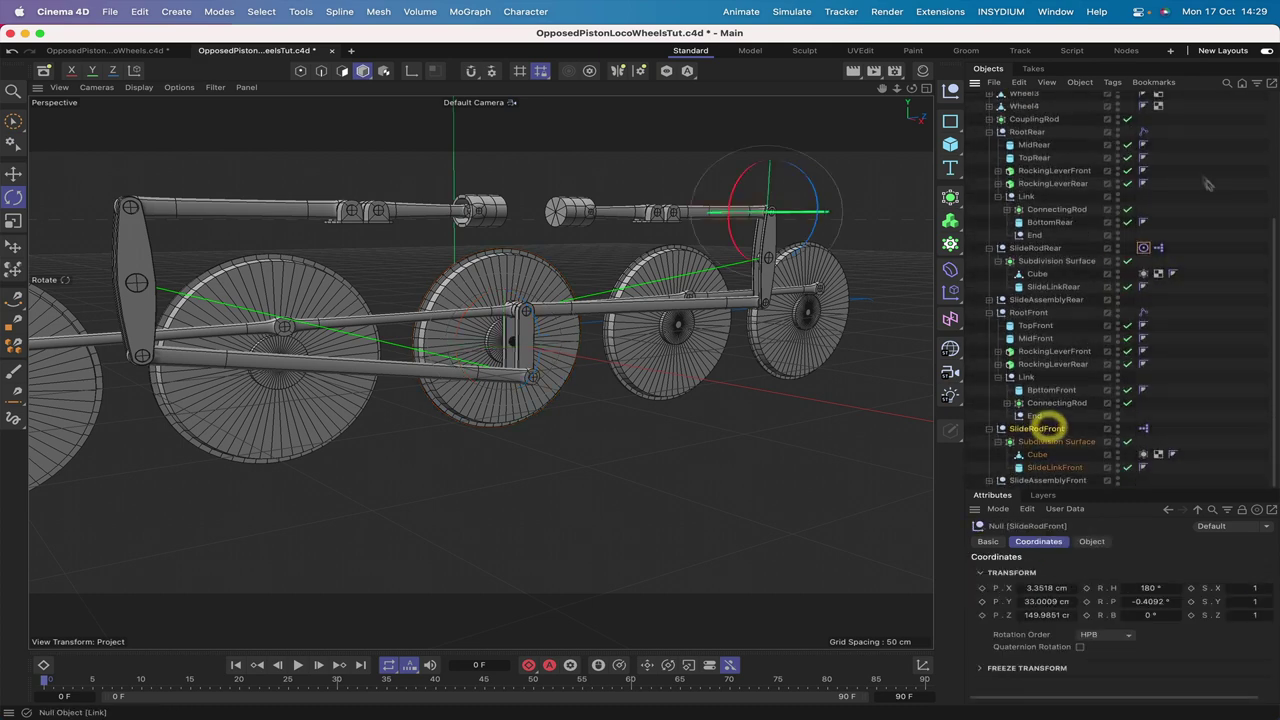
pyautogui.click(1115, 84)
pyautogui.moveTo(1140, 98)
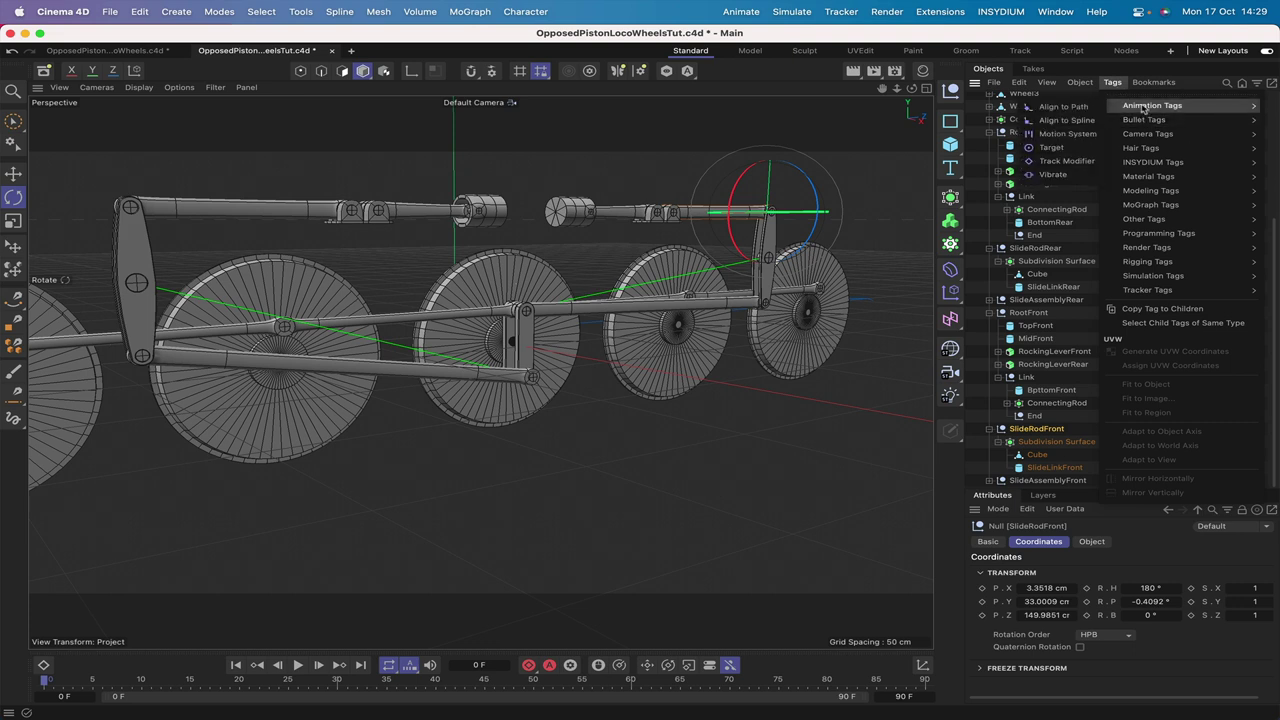
pyautogui.click(1043, 147)
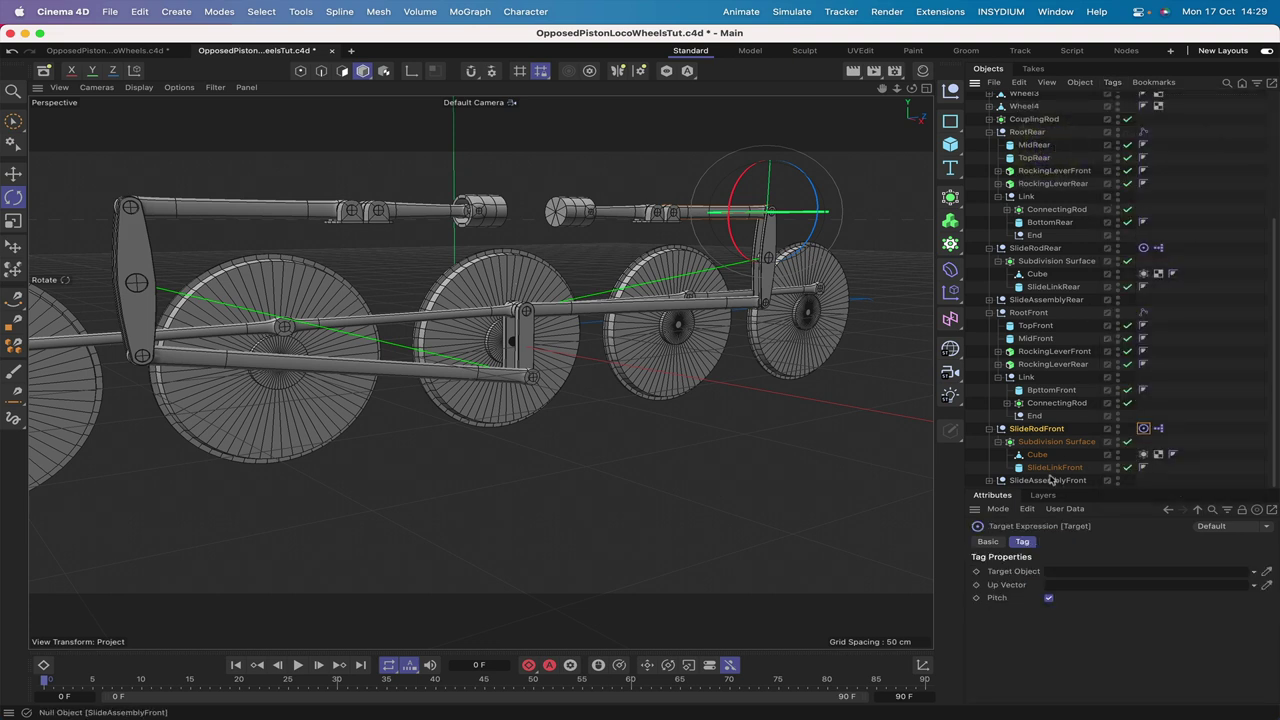
pyautogui.moveTo(1093, 576); pyautogui.dragTo(1092, 574)
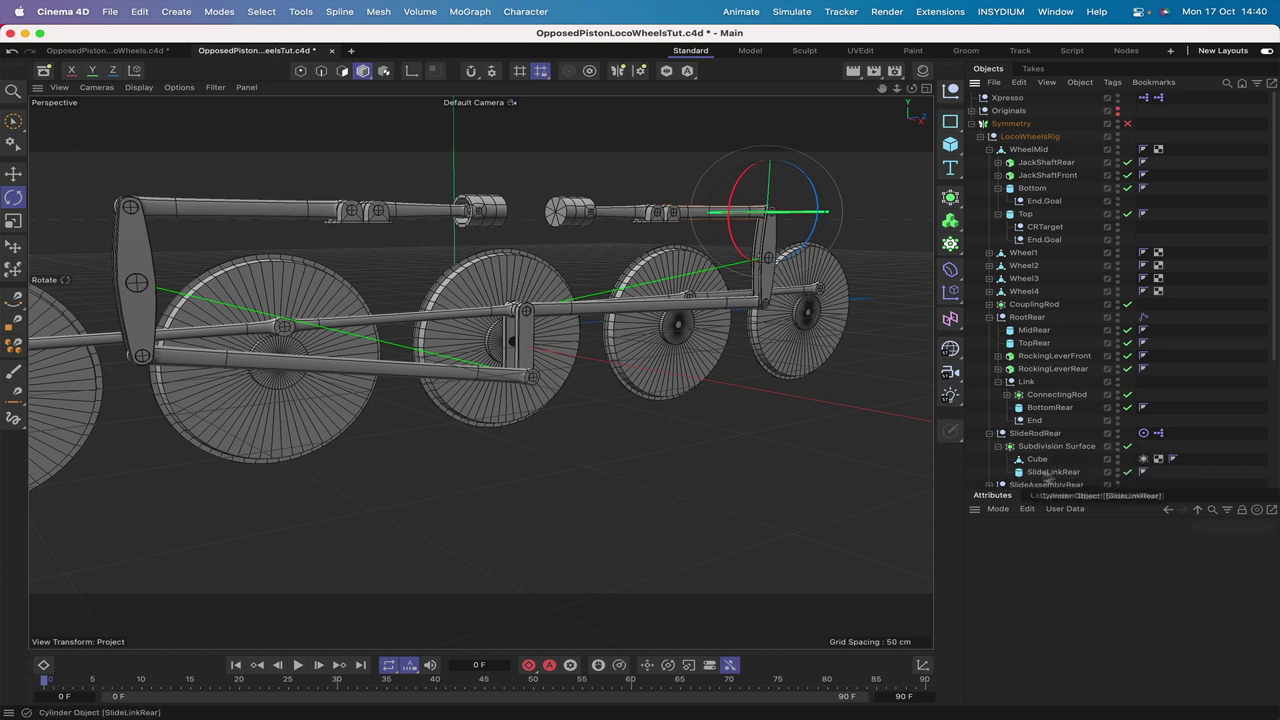
# Step: Add an XPresso tag to SlideLinkRear and move its node editor aside
pyautogui.click(1074, 472)
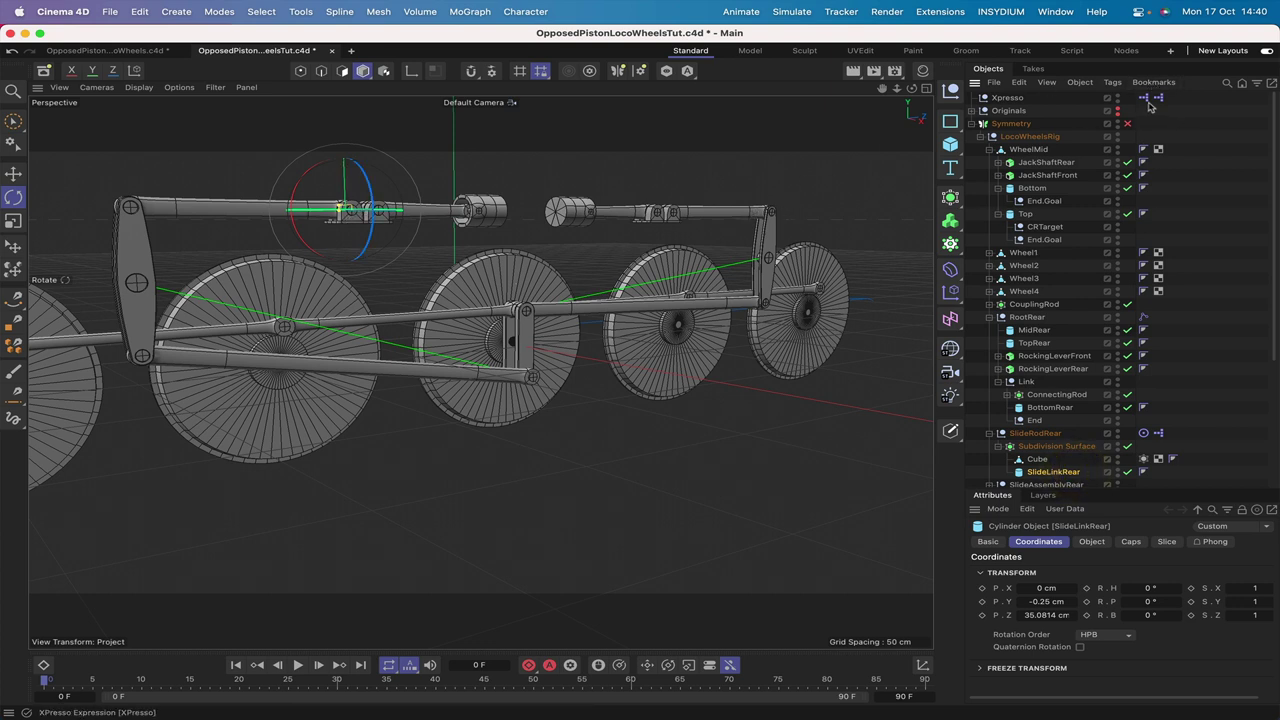
pyautogui.click(1116, 86)
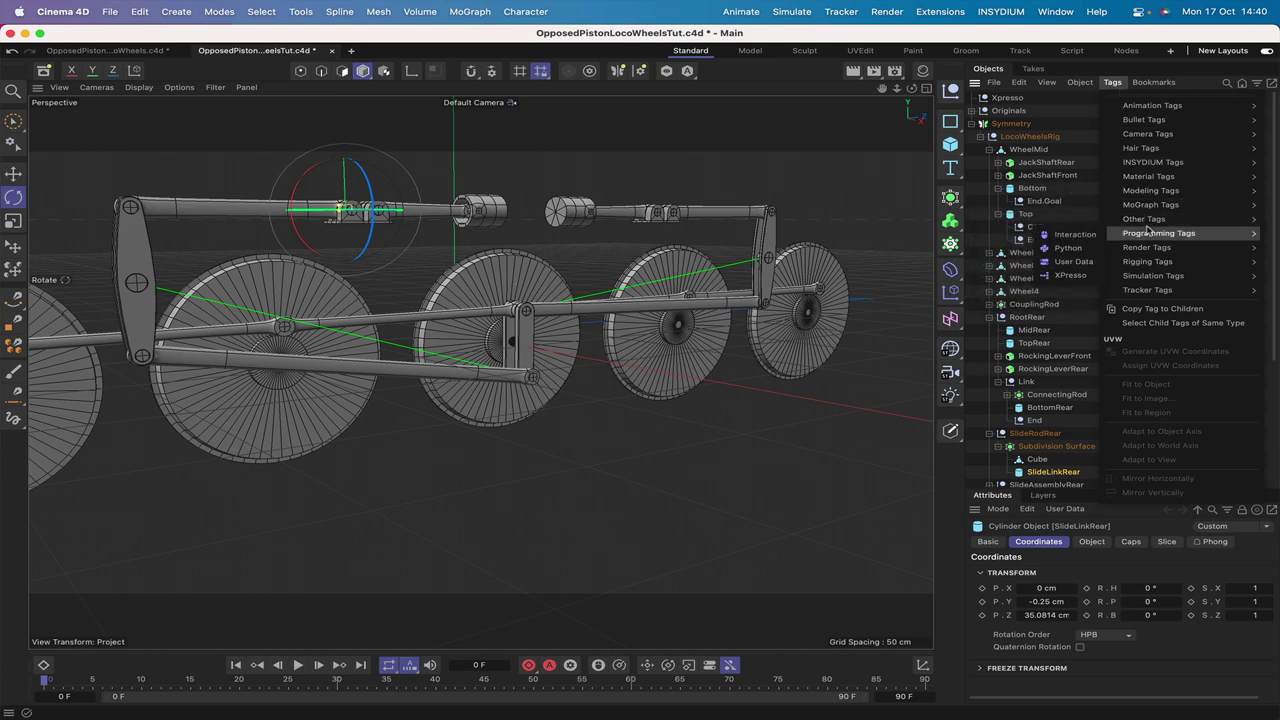
pyautogui.moveTo(1115, 234)
pyautogui.click(1069, 278)
pyautogui.moveTo(1054, 266); pyautogui.dragTo(659, 259)
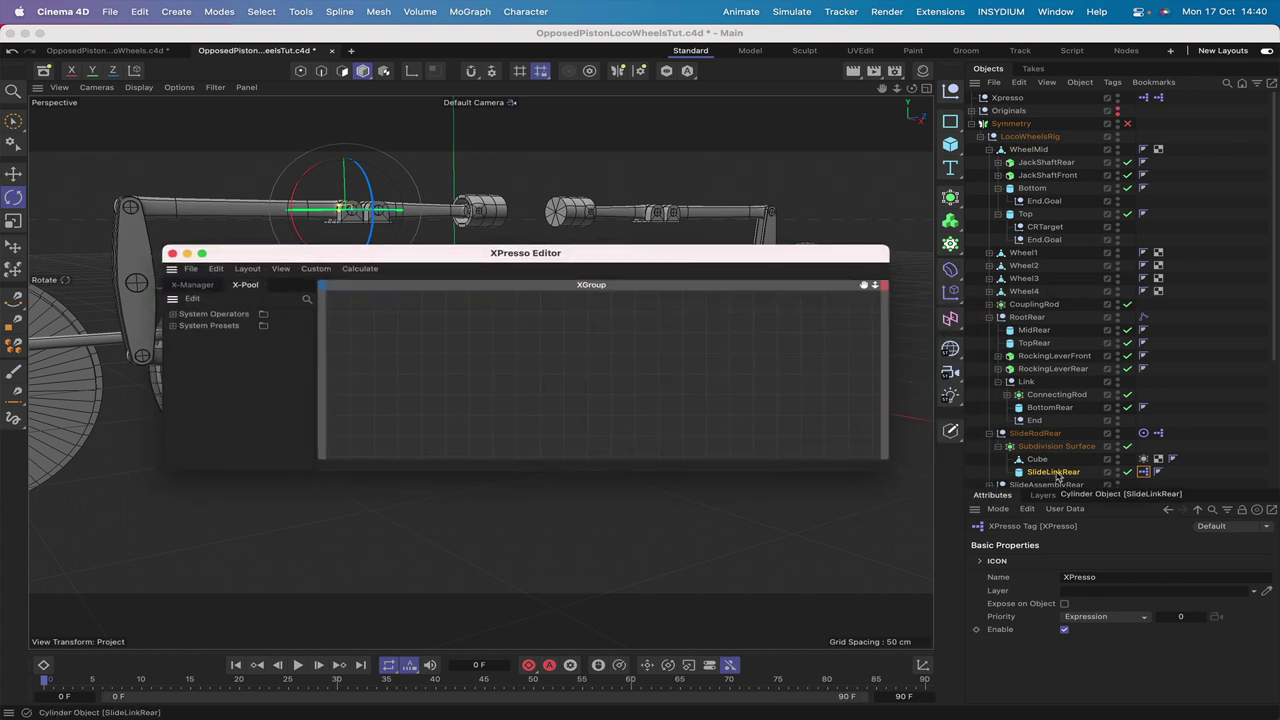
# Step: Add a SlideLinkRear node with a Global Position output port
pyautogui.moveTo(1057, 476); pyautogui.dragTo(408, 328)
pyautogui.click(439, 326)
pyautogui.moveTo(470, 377)
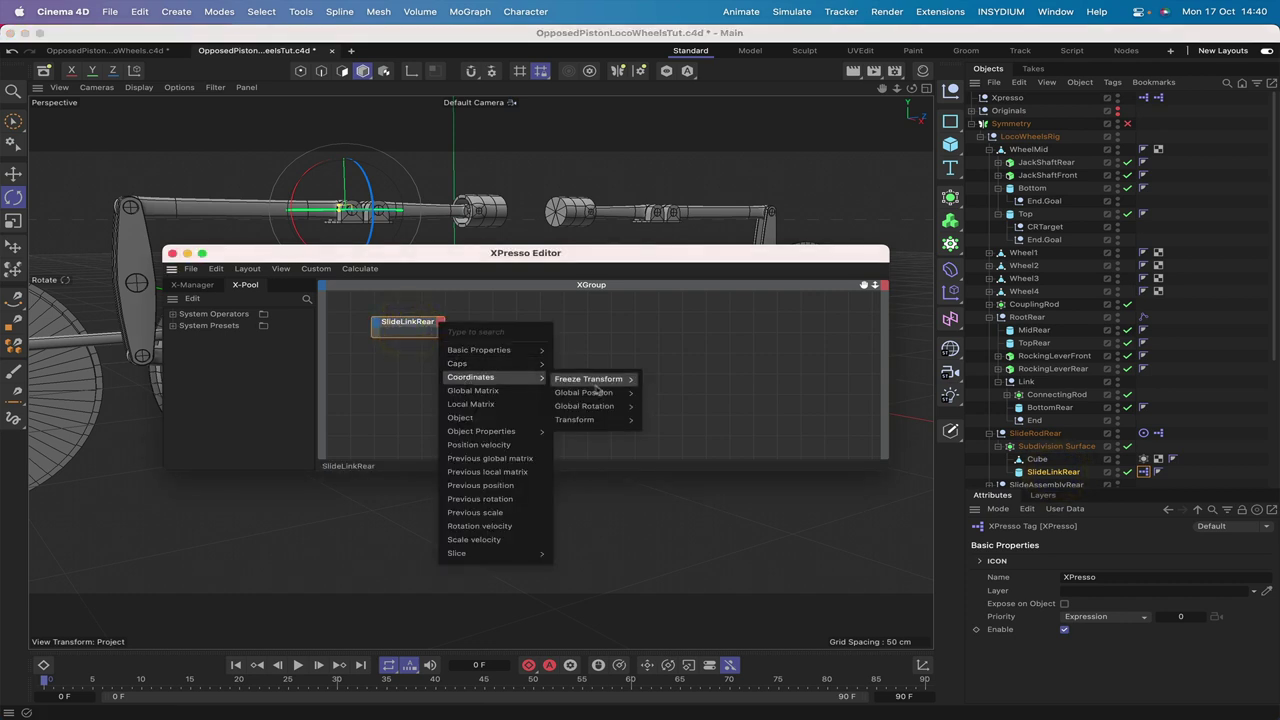
pyautogui.moveTo(598, 392)
pyautogui.click(671, 395)
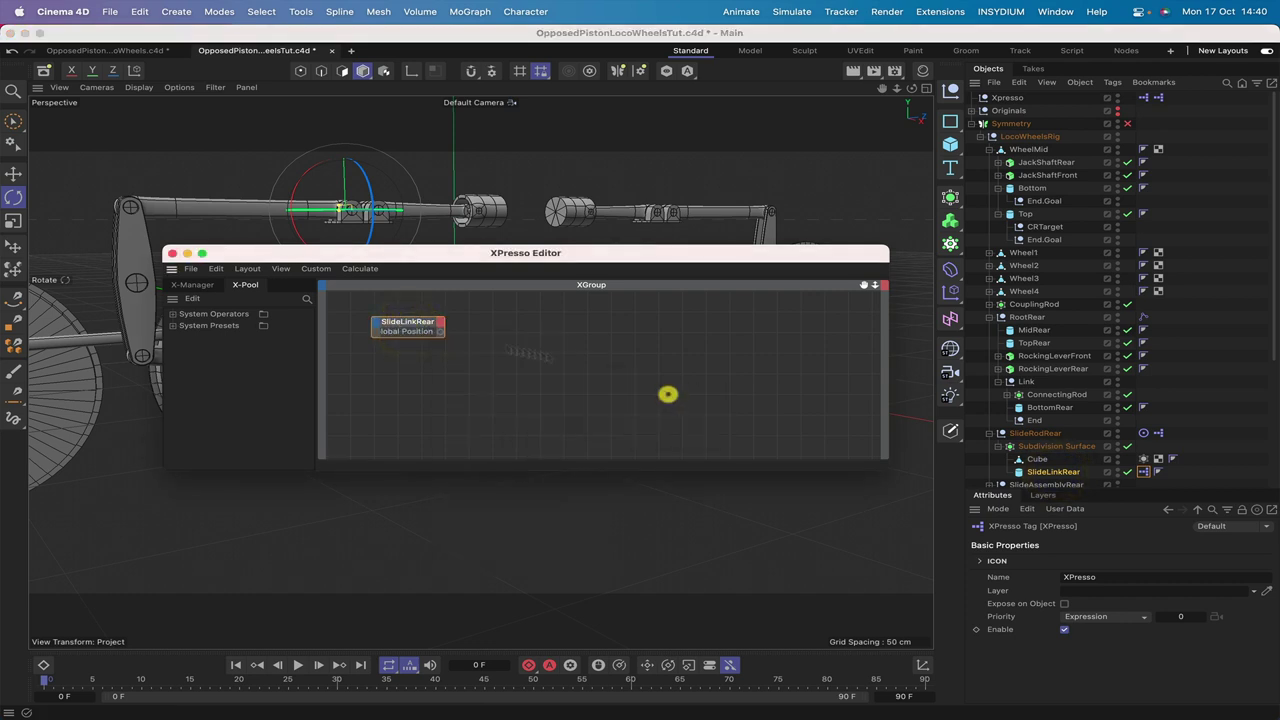
pyautogui.click(430, 327)
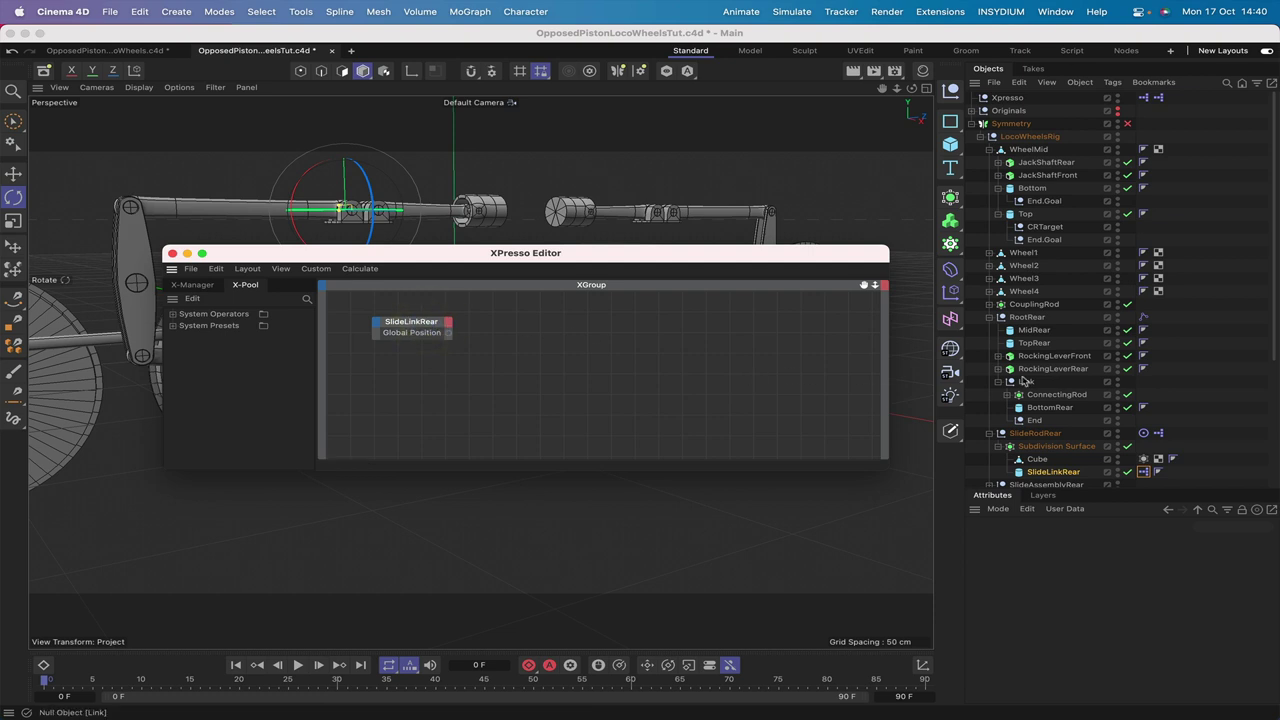
# Step: Add a SlideAssemblyRear node with a Global Position input, wire the ports, and close the editor
pyautogui.scroll(-1, 1050, 381)
pyautogui.scroll(-1, 1048, 400)
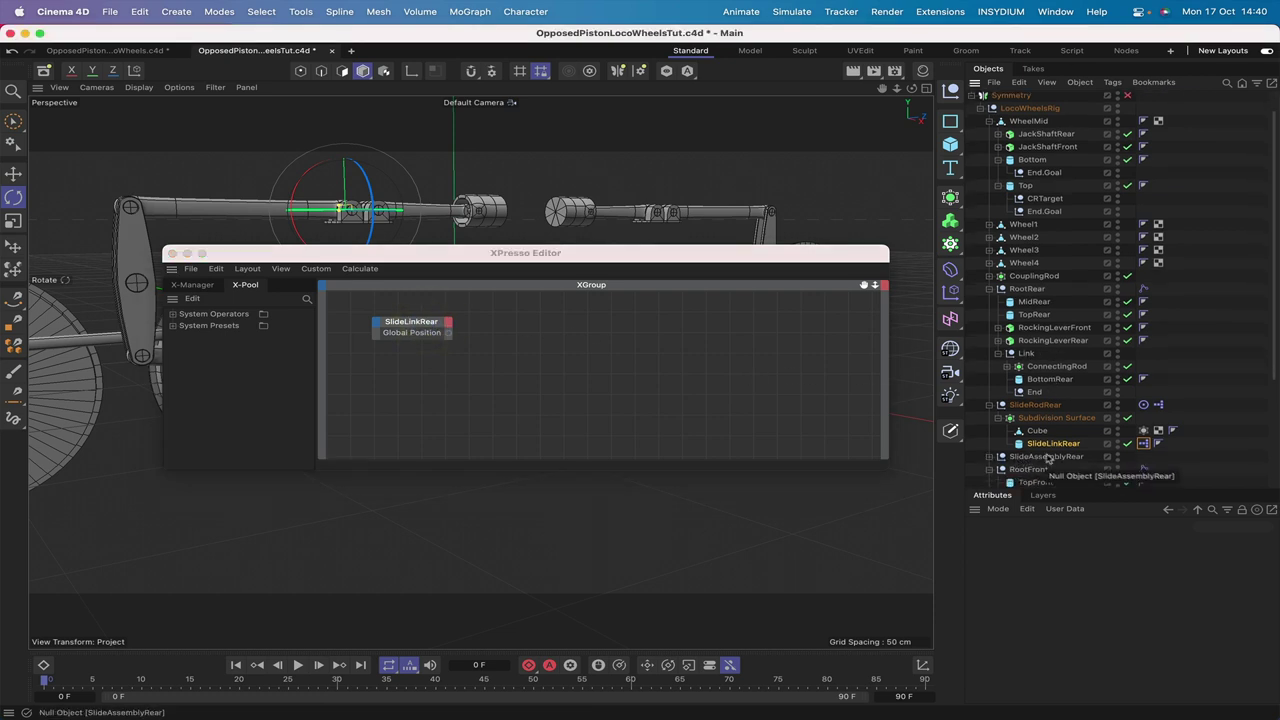
pyautogui.click(1031, 459)
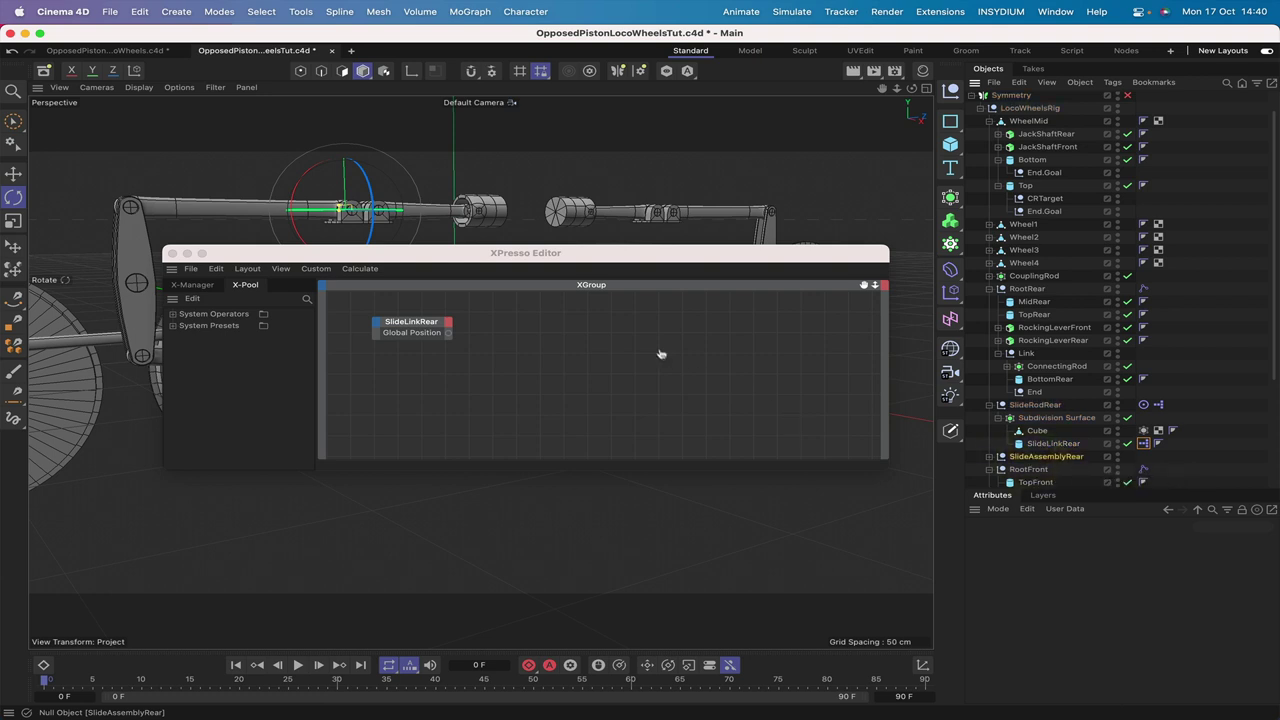
pyautogui.moveTo(599, 328); pyautogui.dragTo(594, 326)
pyautogui.click(565, 321)
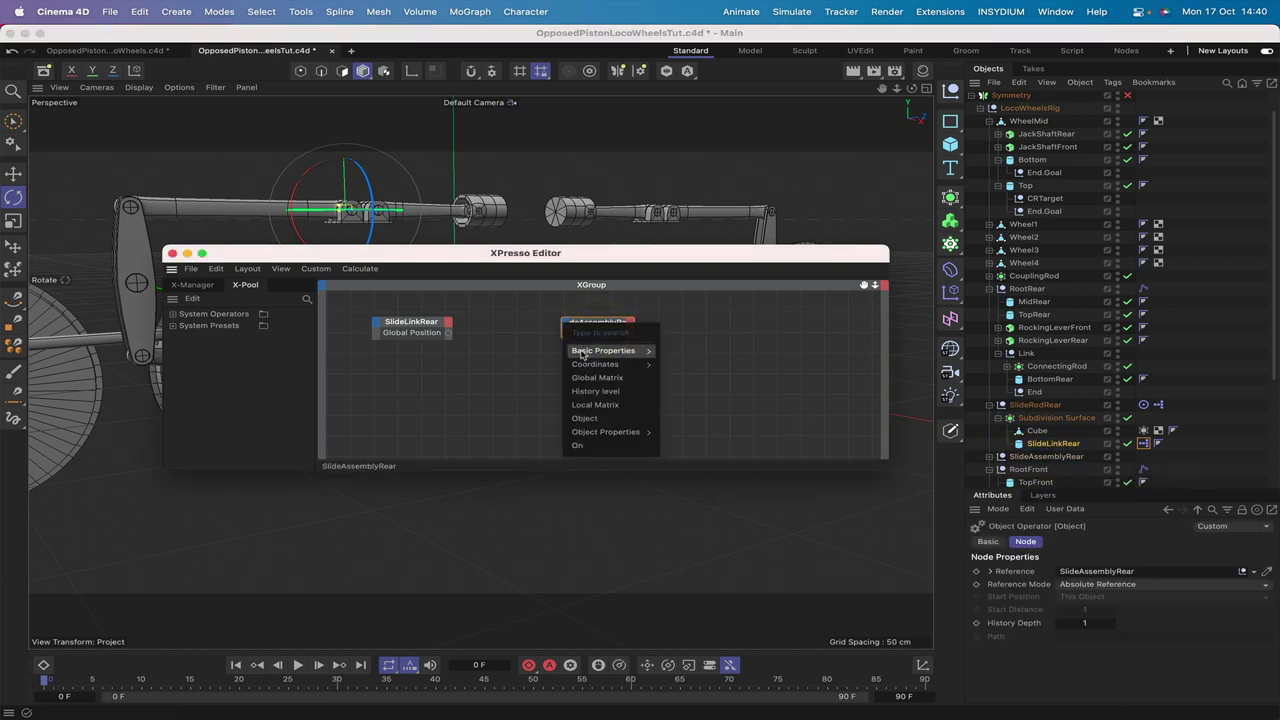
pyautogui.moveTo(610, 364)
pyautogui.moveTo(693, 380)
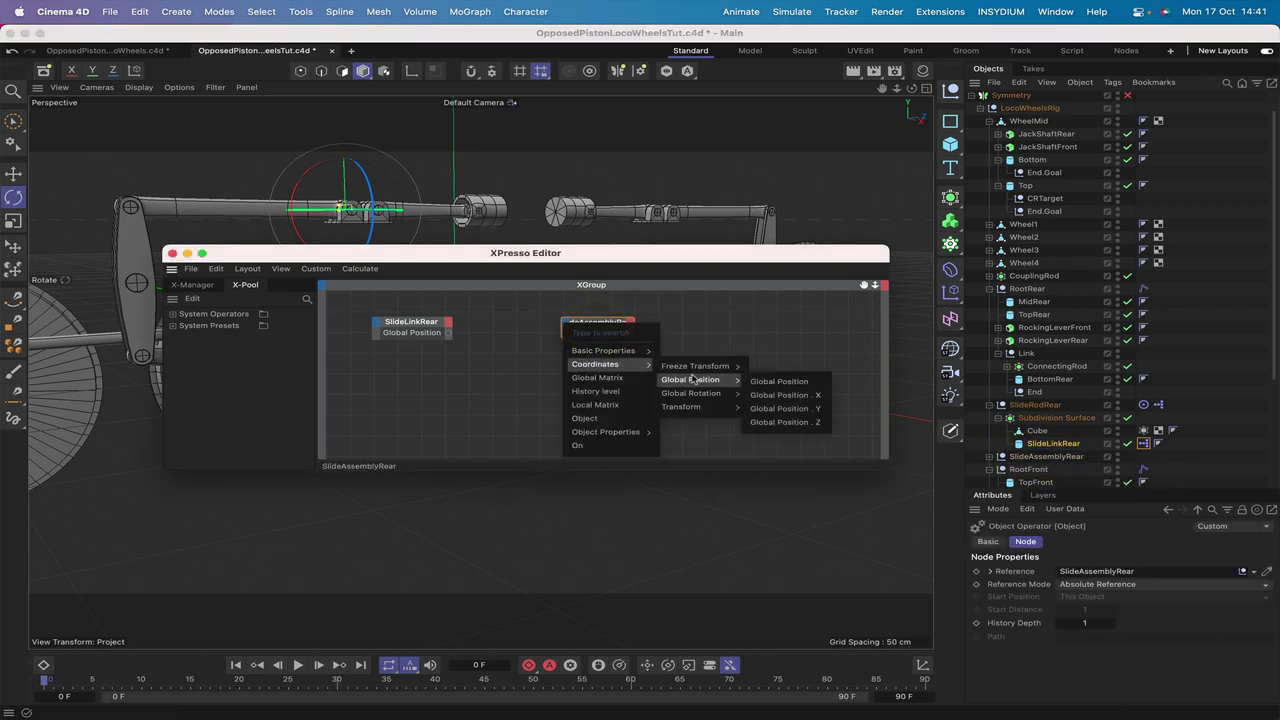
pyautogui.click(801, 394)
pyautogui.click(613, 324)
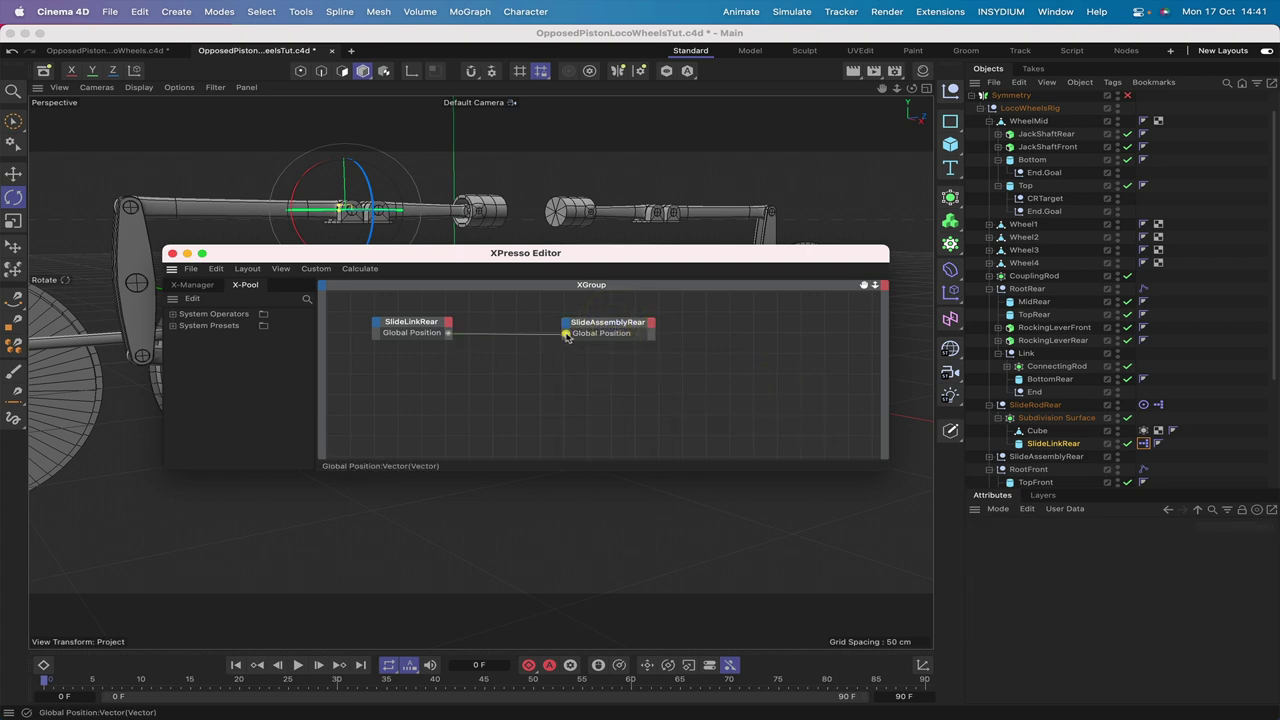
pyautogui.click(172, 253)
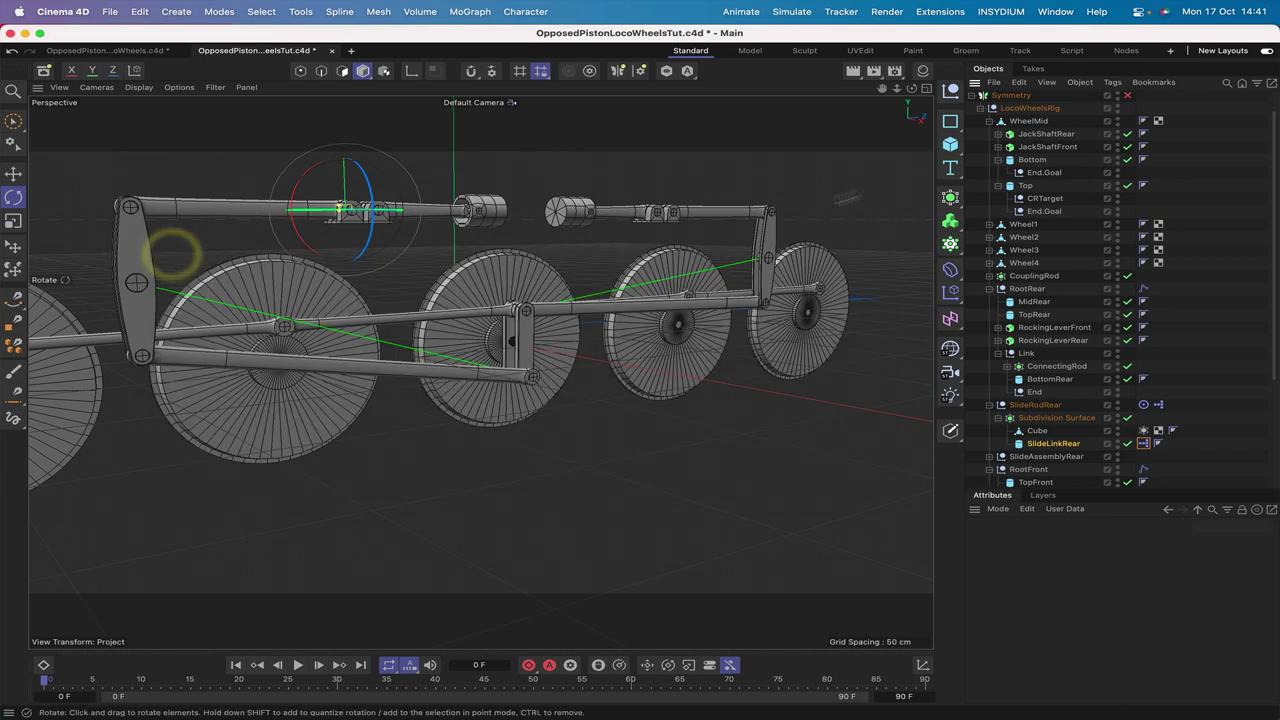
pyautogui.click(1029, 121)
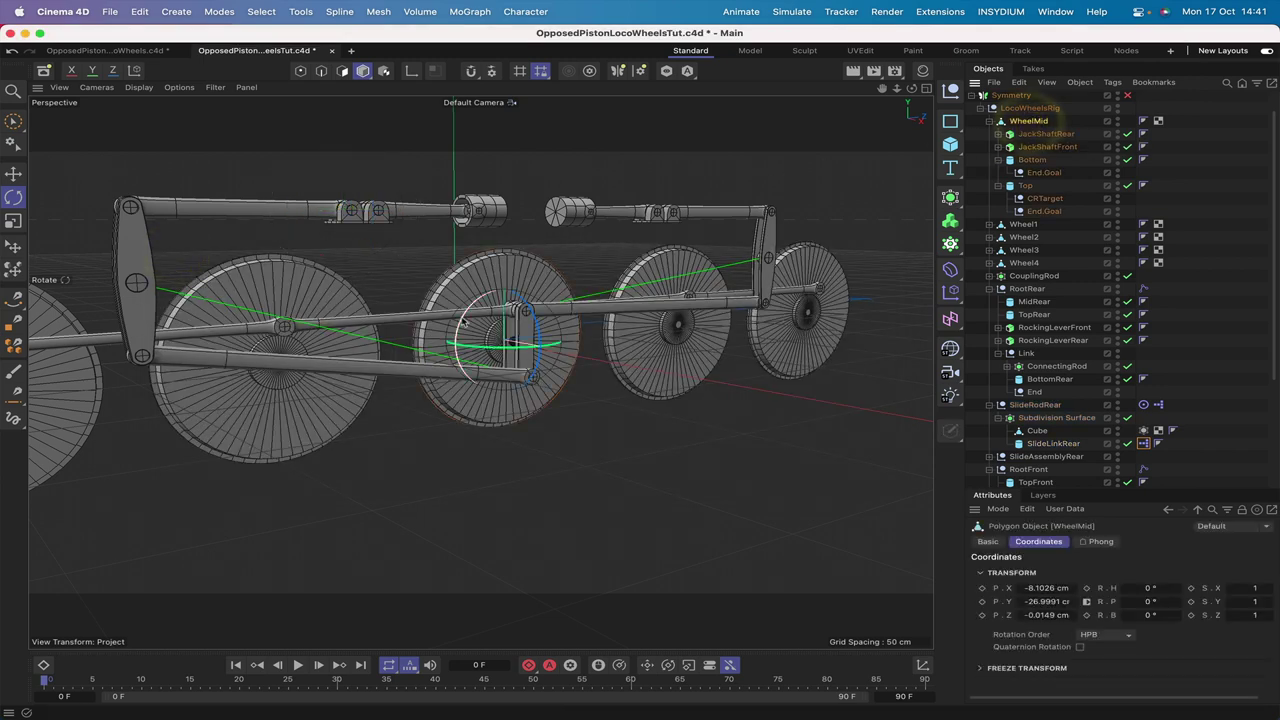
pyautogui.moveTo(512, 302); pyautogui.dragTo(478, 322)
pyautogui.press('super+z')
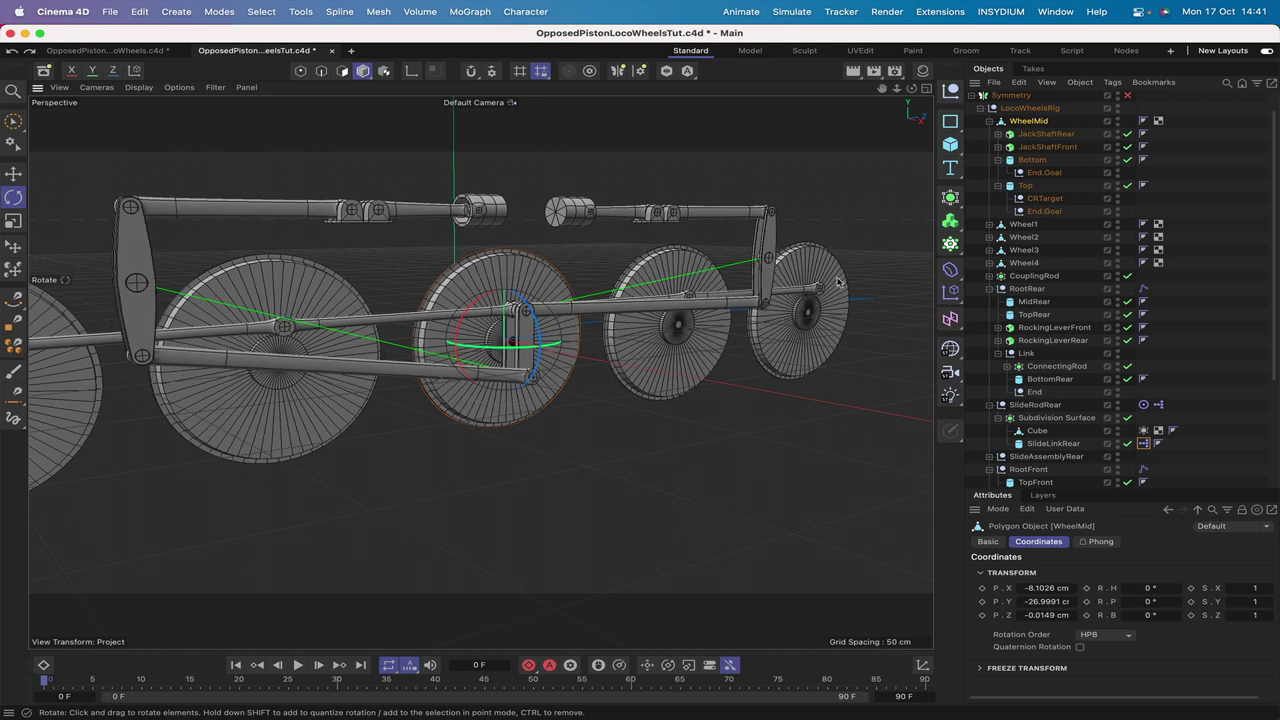
# Step: Reopen SlideLinkRear's XPresso graph and remove both nodes' Global Position ports
pyautogui.doubleClick(1145, 444)
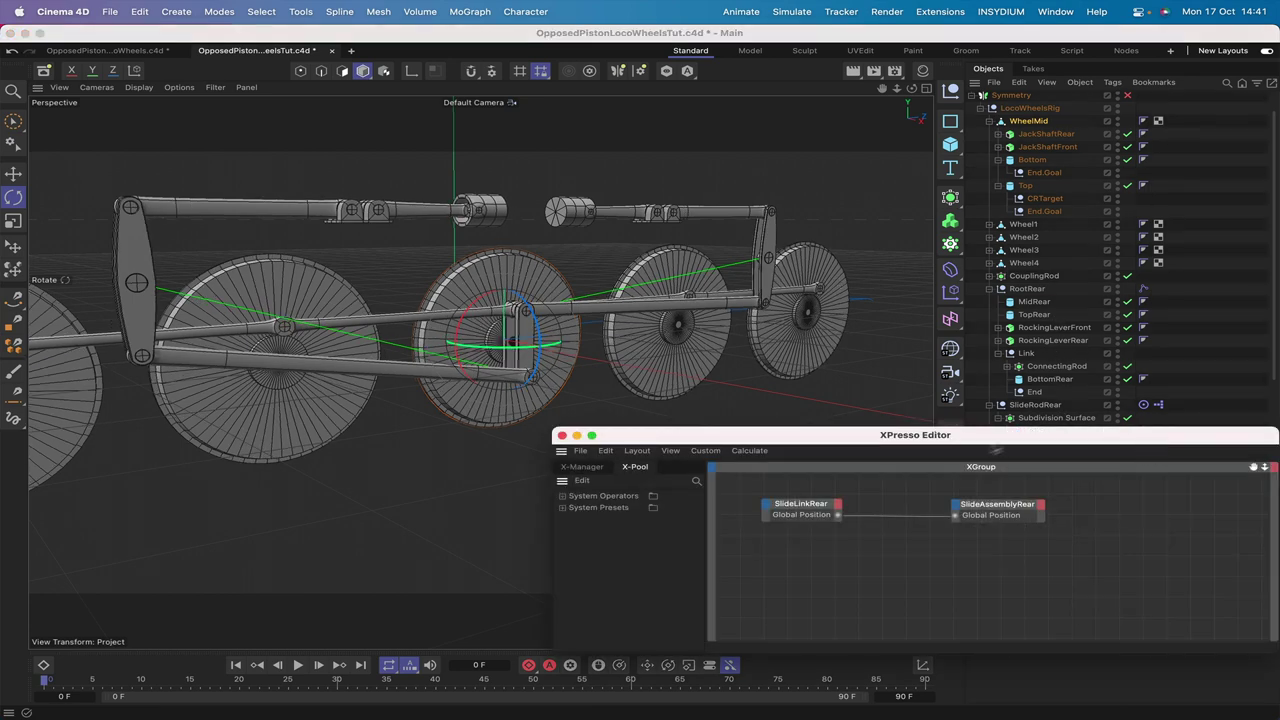
pyautogui.moveTo(933, 437); pyautogui.dragTo(630, 352)
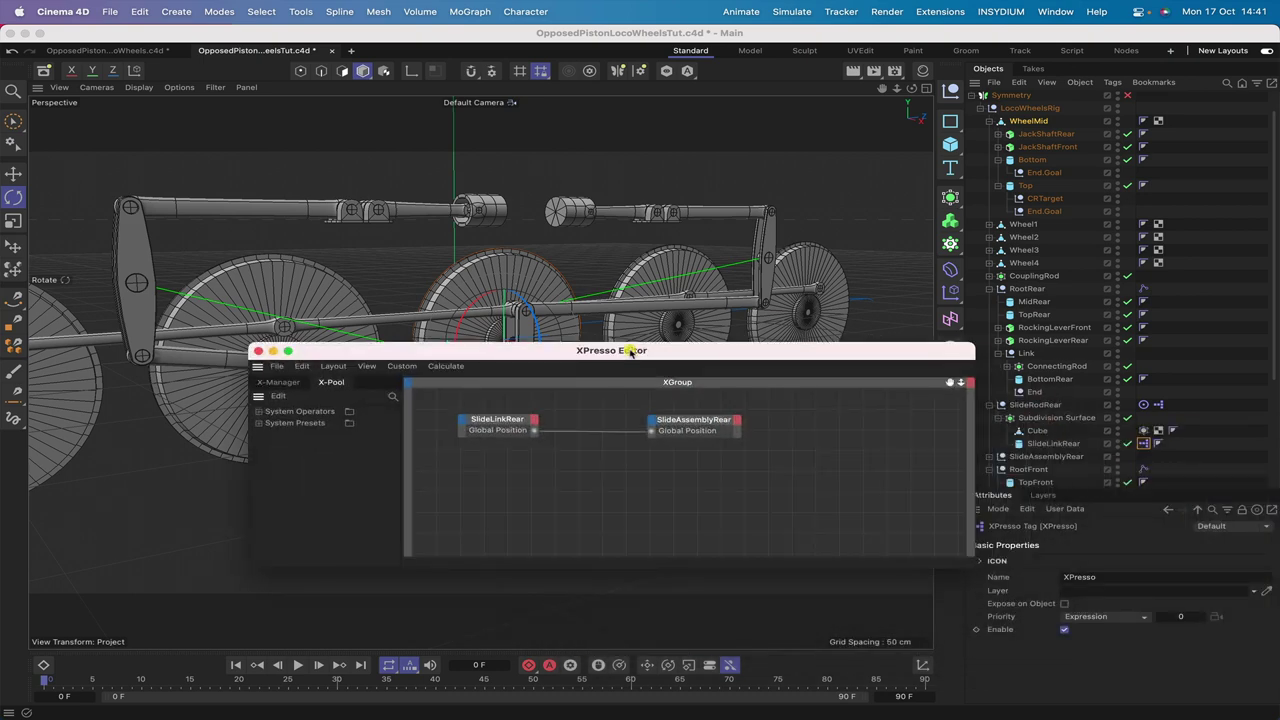
pyautogui.rightClick(535, 434)
pyautogui.click(564, 483)
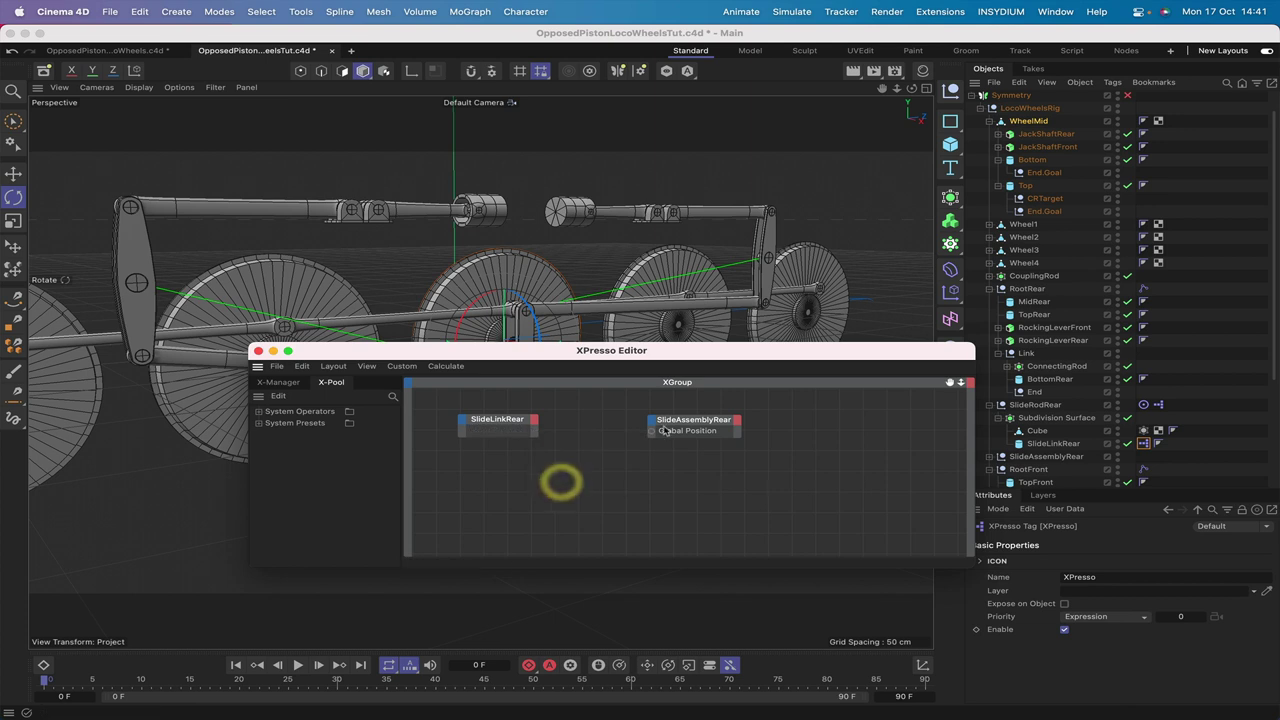
pyautogui.click(655, 435)
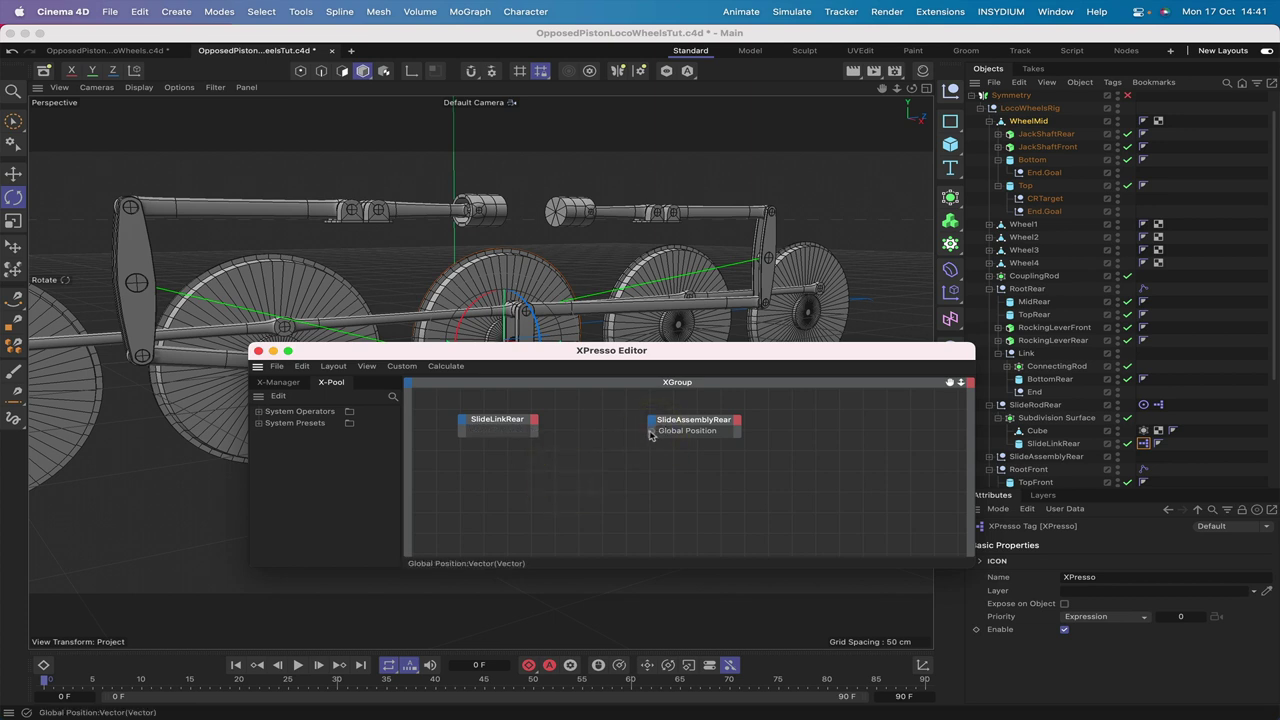
pyautogui.rightClick(650, 435)
pyautogui.press('Escape')
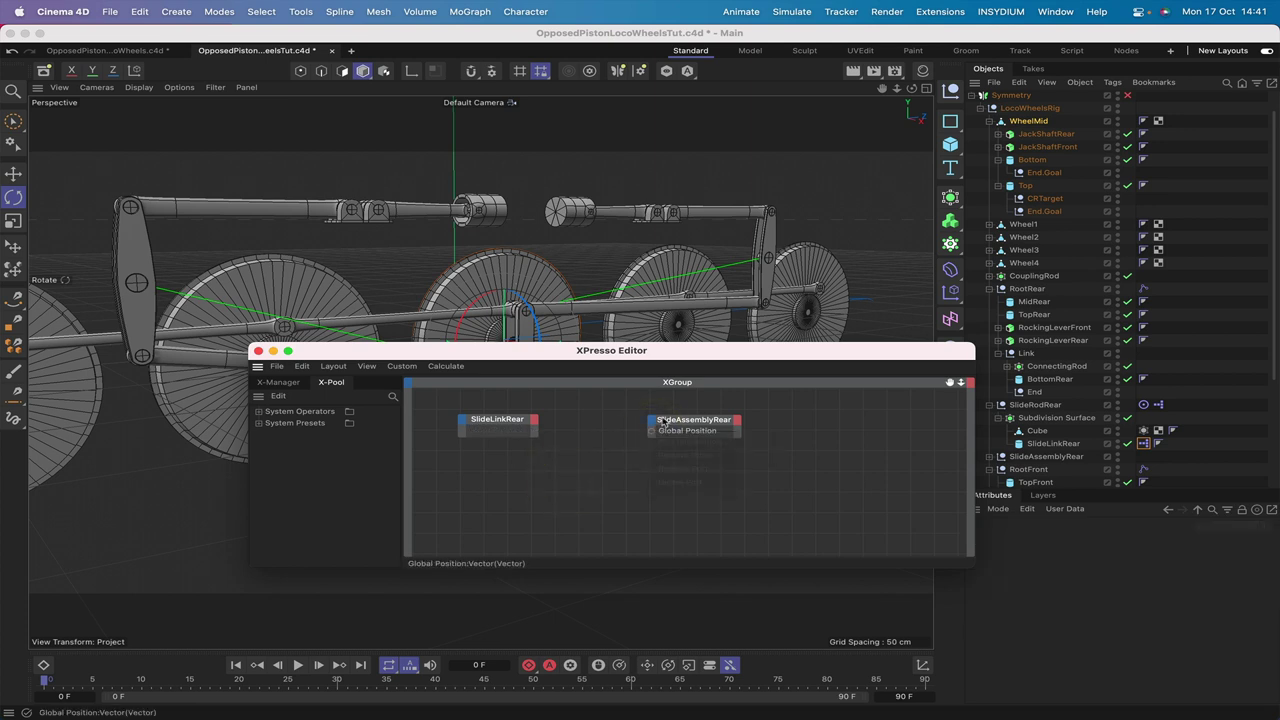
pyautogui.rightClick(655, 433)
pyautogui.click(668, 481)
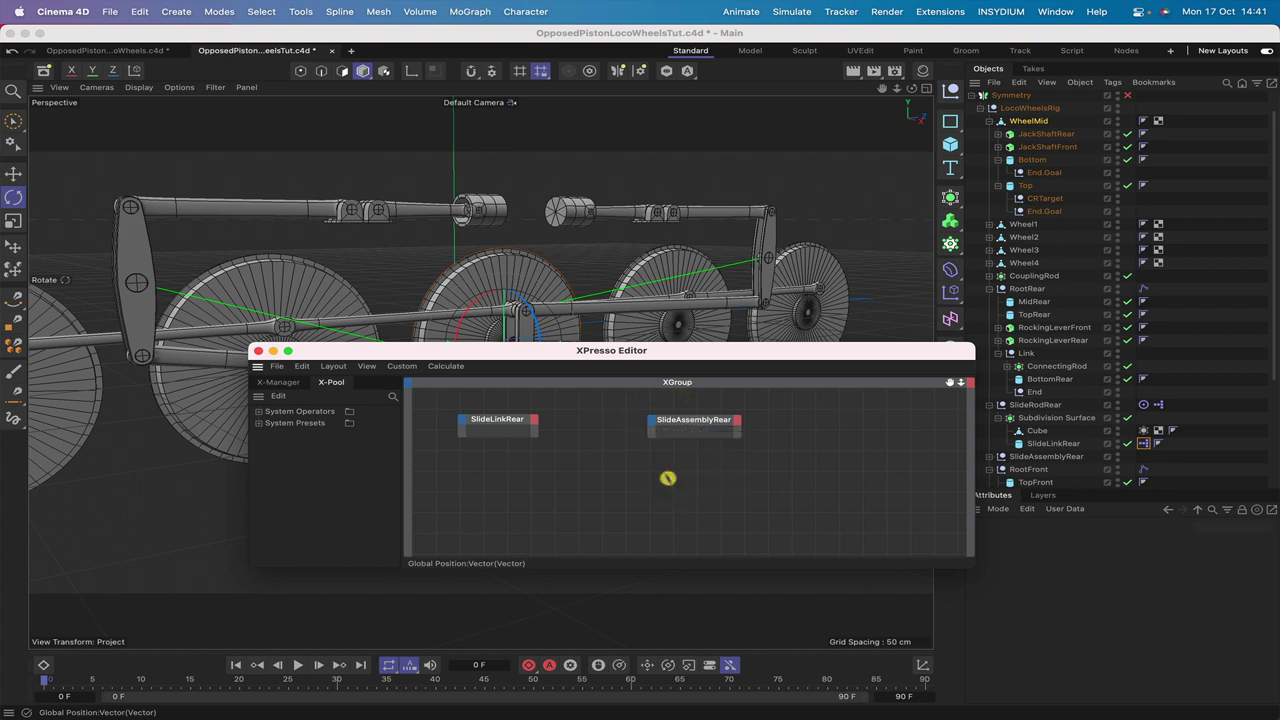
# Step: Add Global Position . Z ports to SlideLinkRear and SlideAssemblyRear, then turn the wheel to test
pyautogui.click(534, 419)
pyautogui.moveTo(559, 463)
pyautogui.moveTo(668, 490)
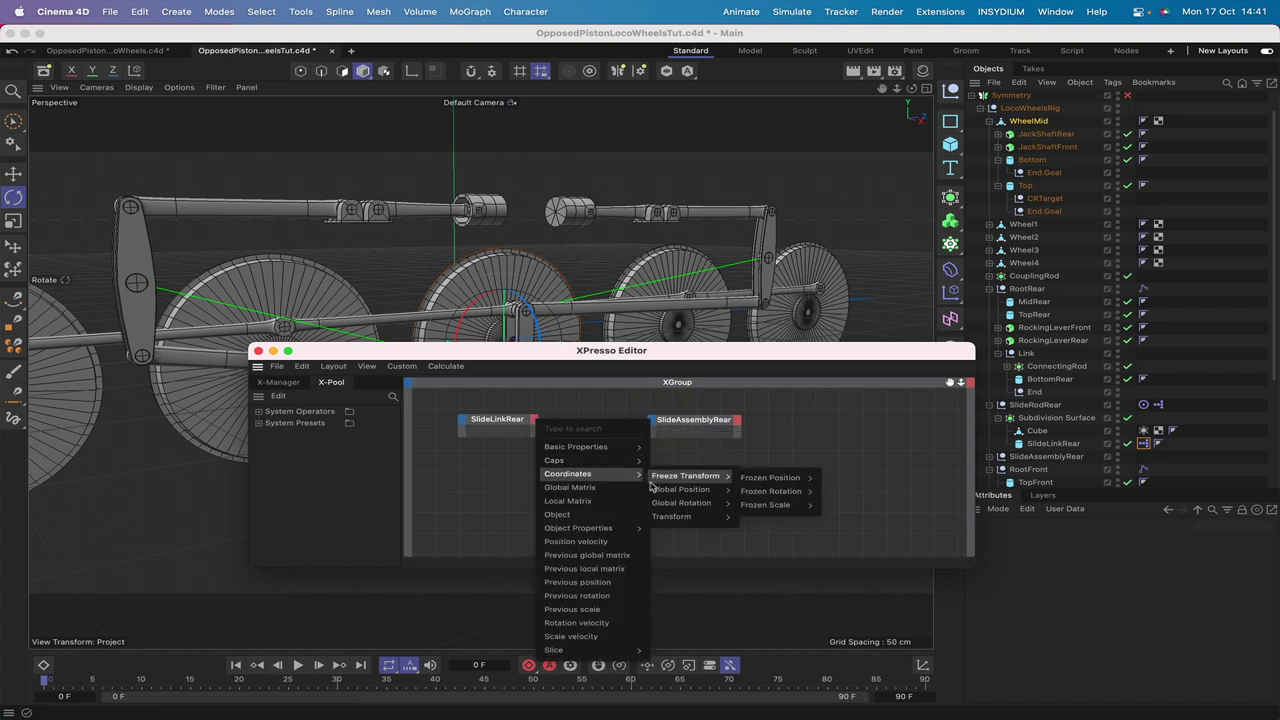
pyautogui.click(780, 531)
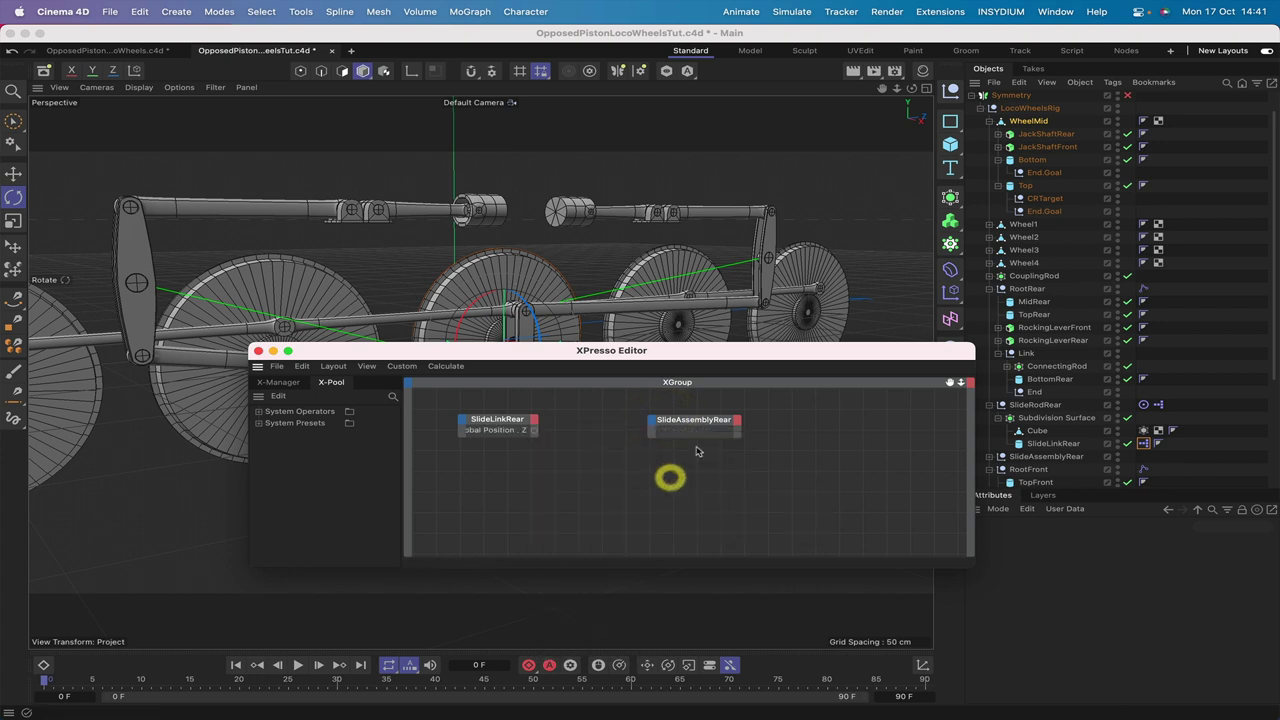
pyautogui.click(652, 421)
pyautogui.moveTo(677, 465)
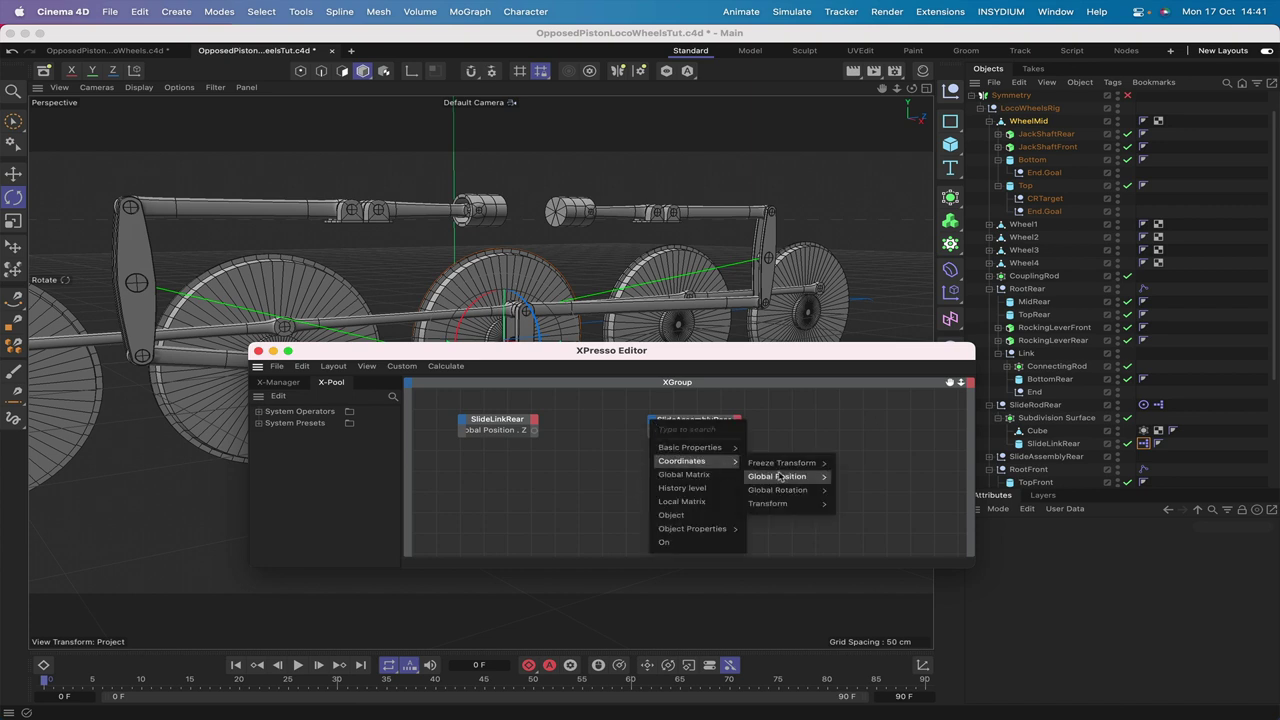
pyautogui.moveTo(781, 478)
pyautogui.click(860, 519)
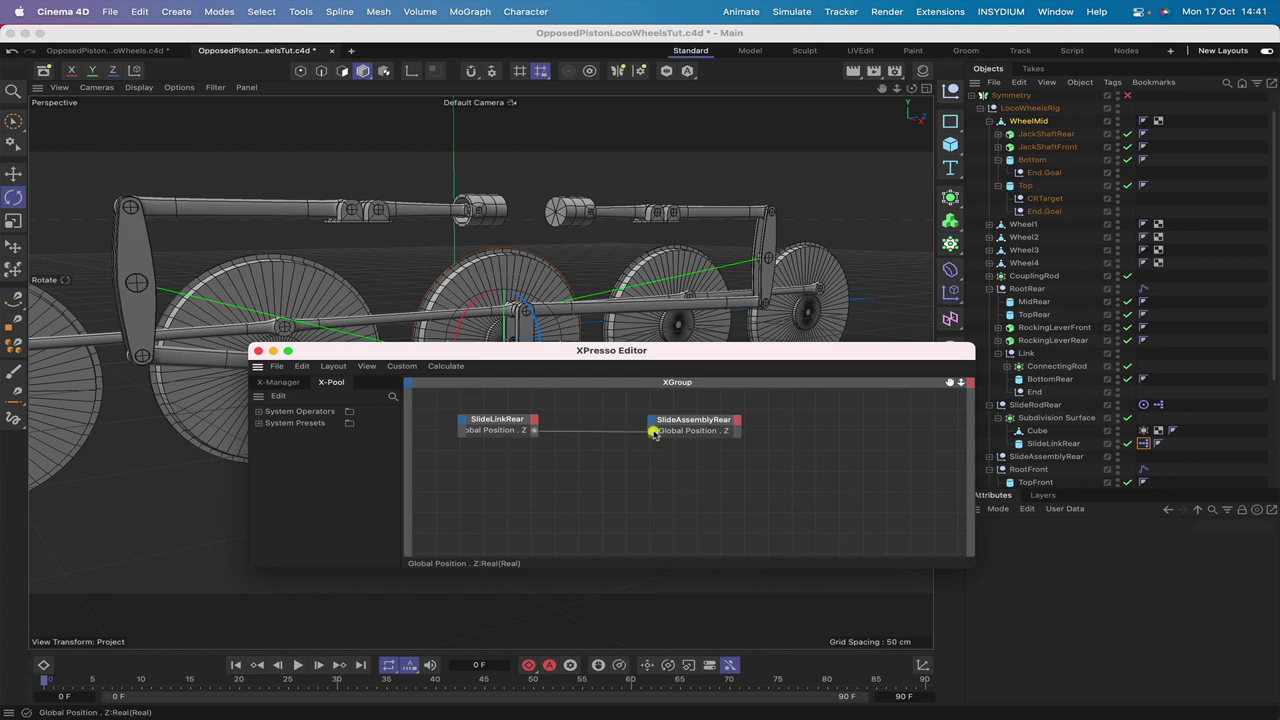
pyautogui.click(501, 421)
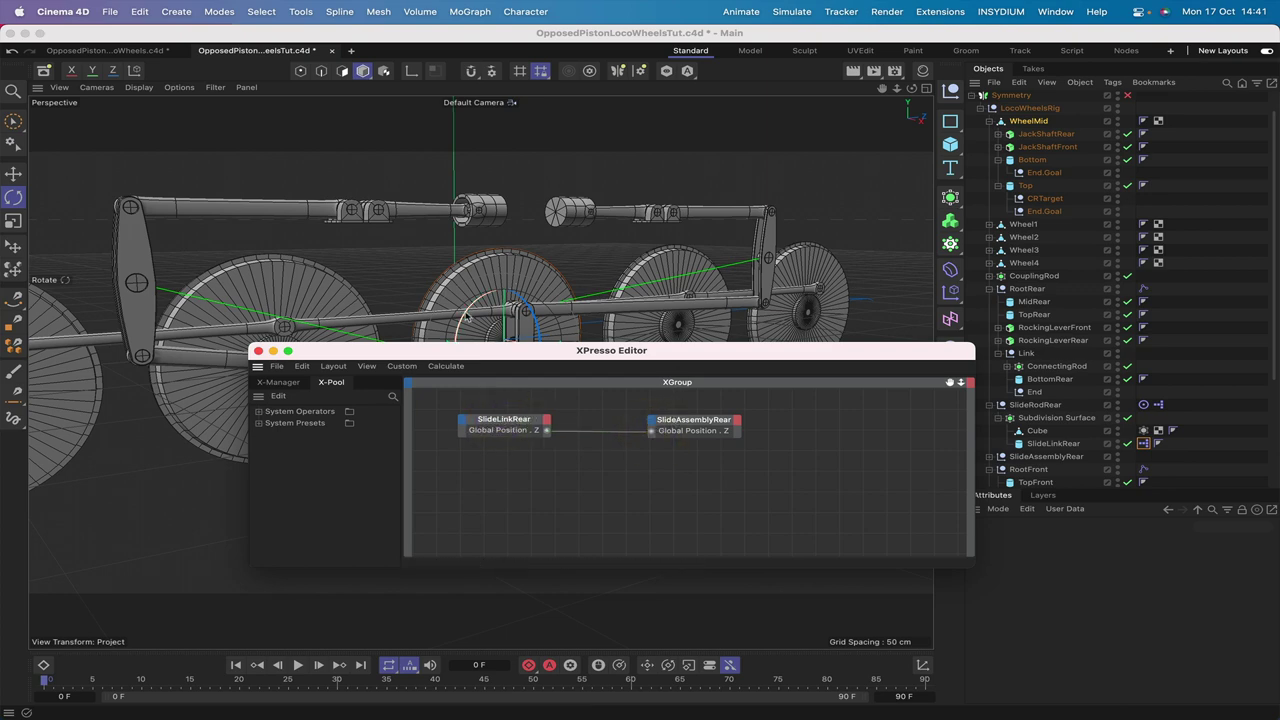
pyautogui.moveTo(452, 302); pyautogui.dragTo(494, 360)
# Step: Close the XPresso editor, check WheelMid, then select SlideLinkFront and bring up its tag types
pyautogui.click(257, 351)
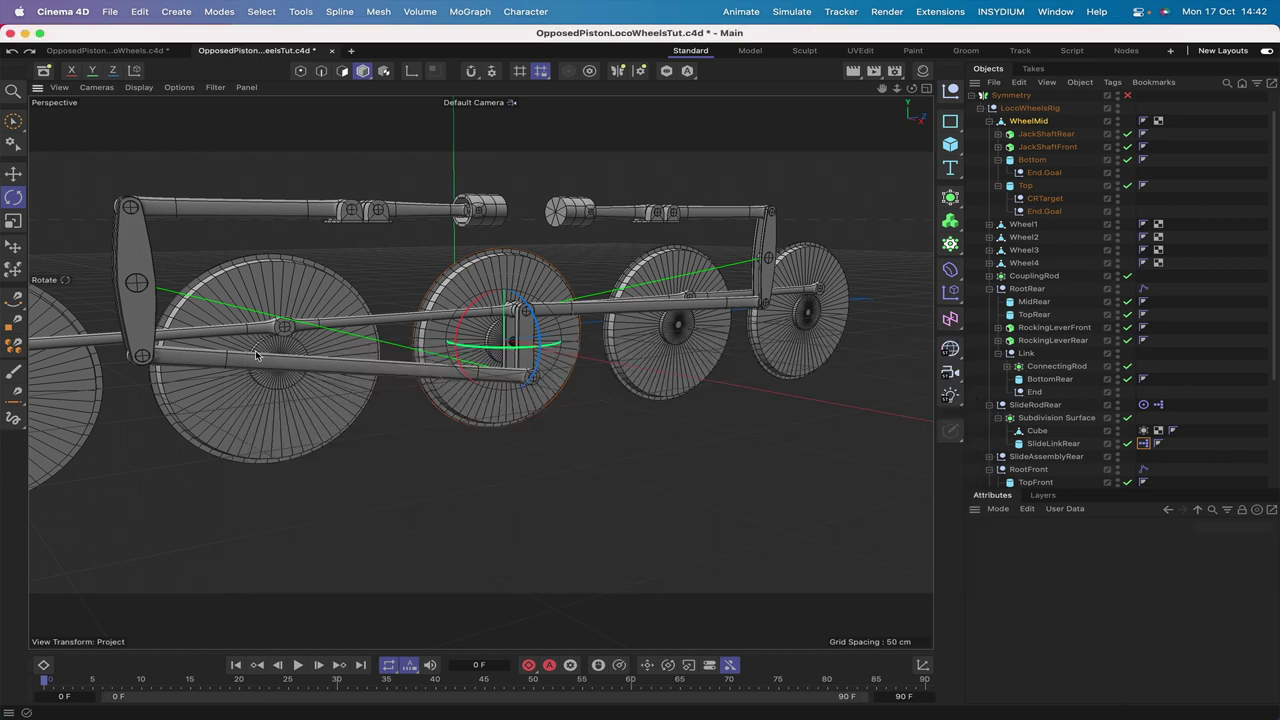
pyautogui.click(1029, 121)
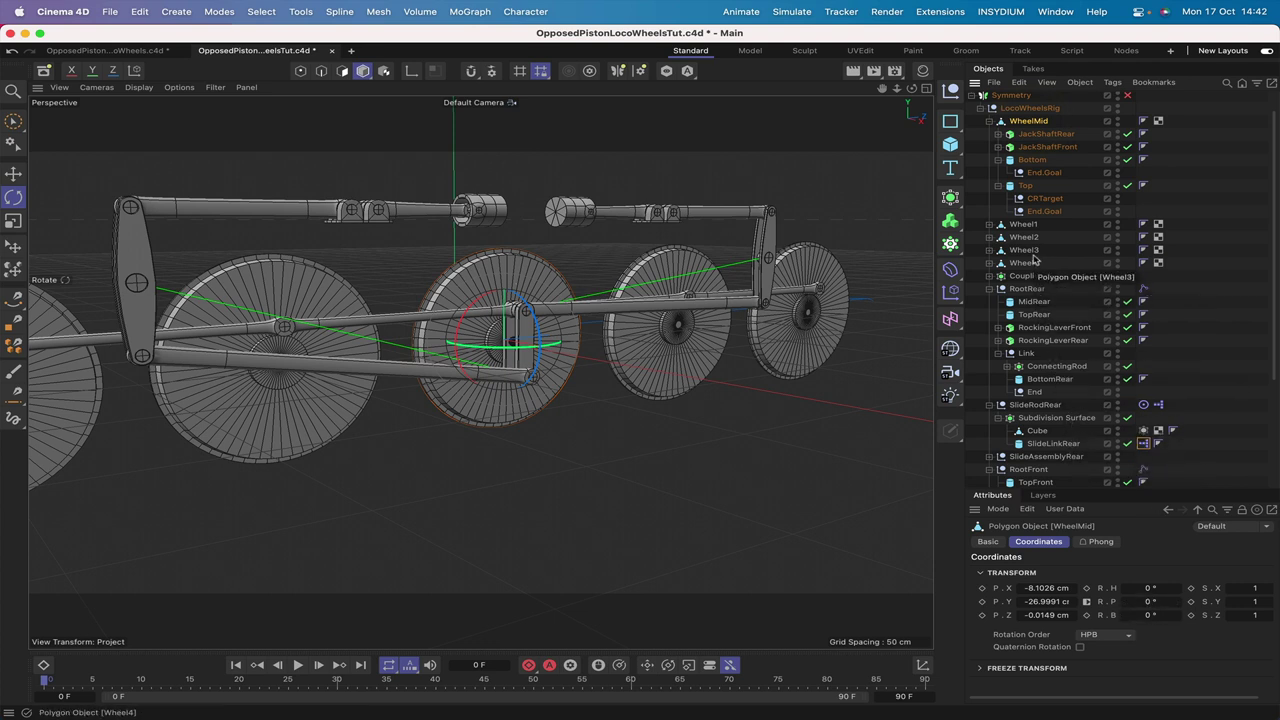
pyautogui.scroll(-5, 1070, 345)
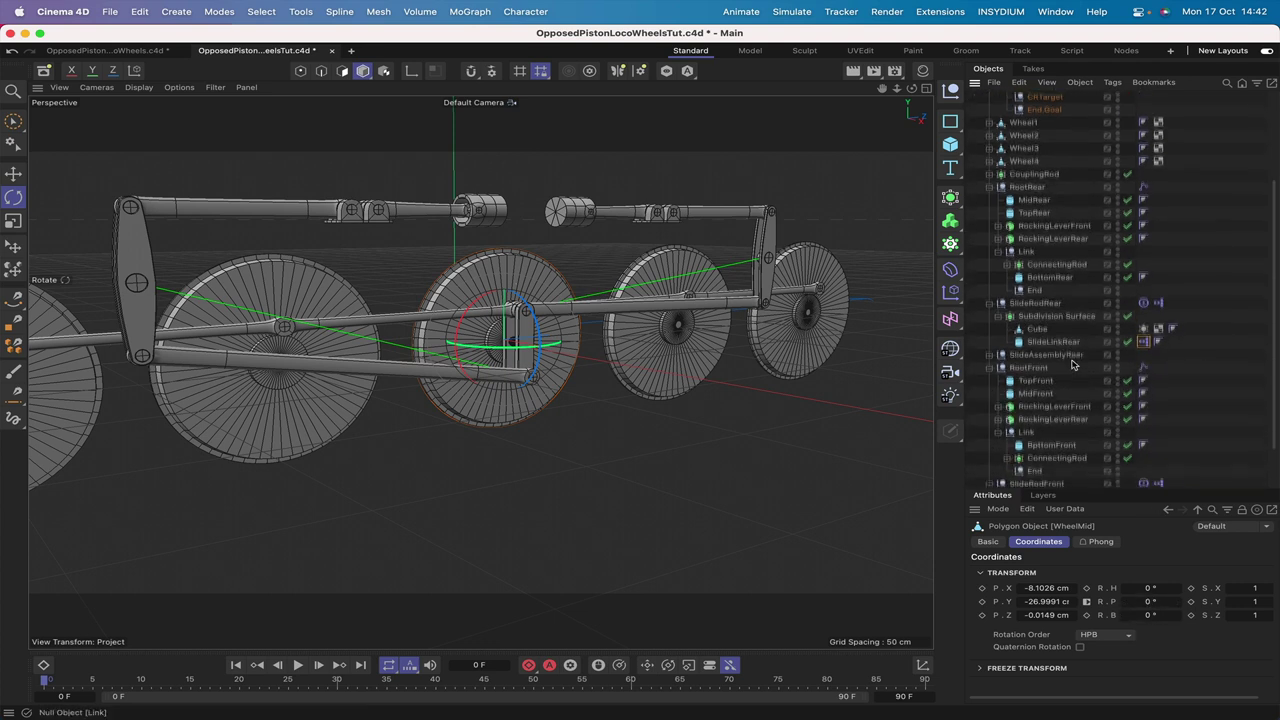
pyautogui.scroll(-1, 1070, 313)
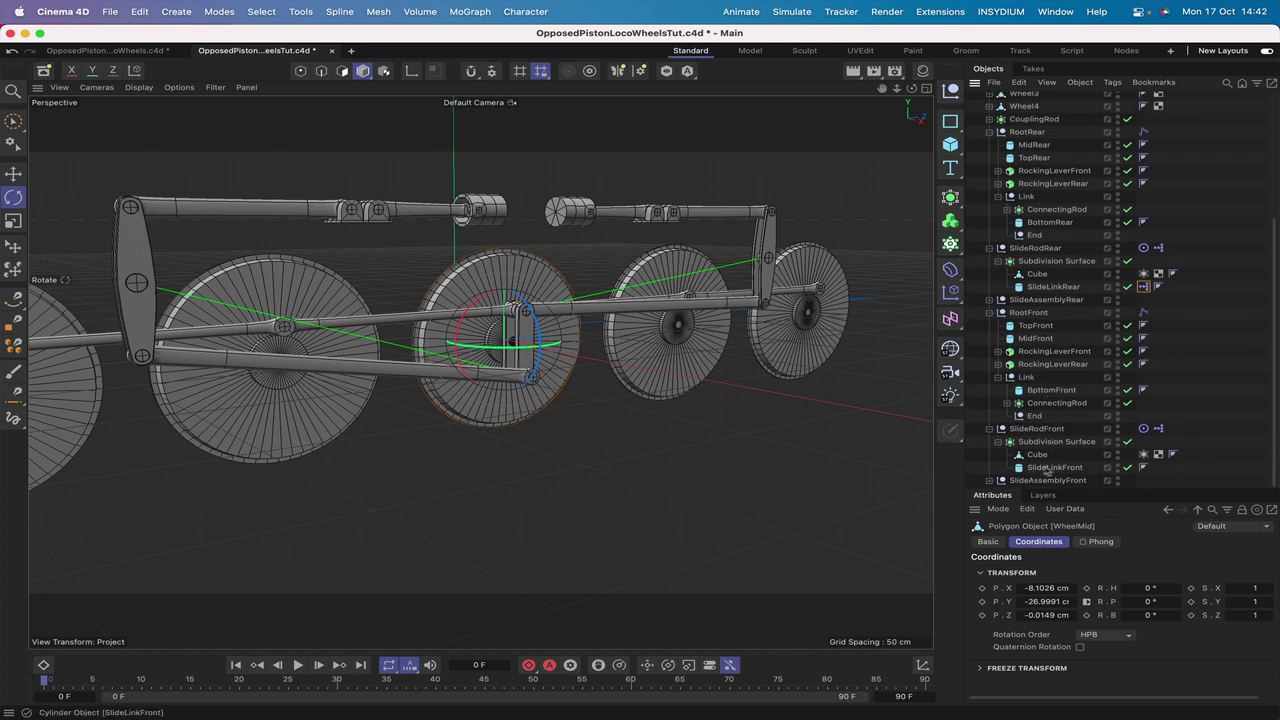
pyautogui.click(1064, 468)
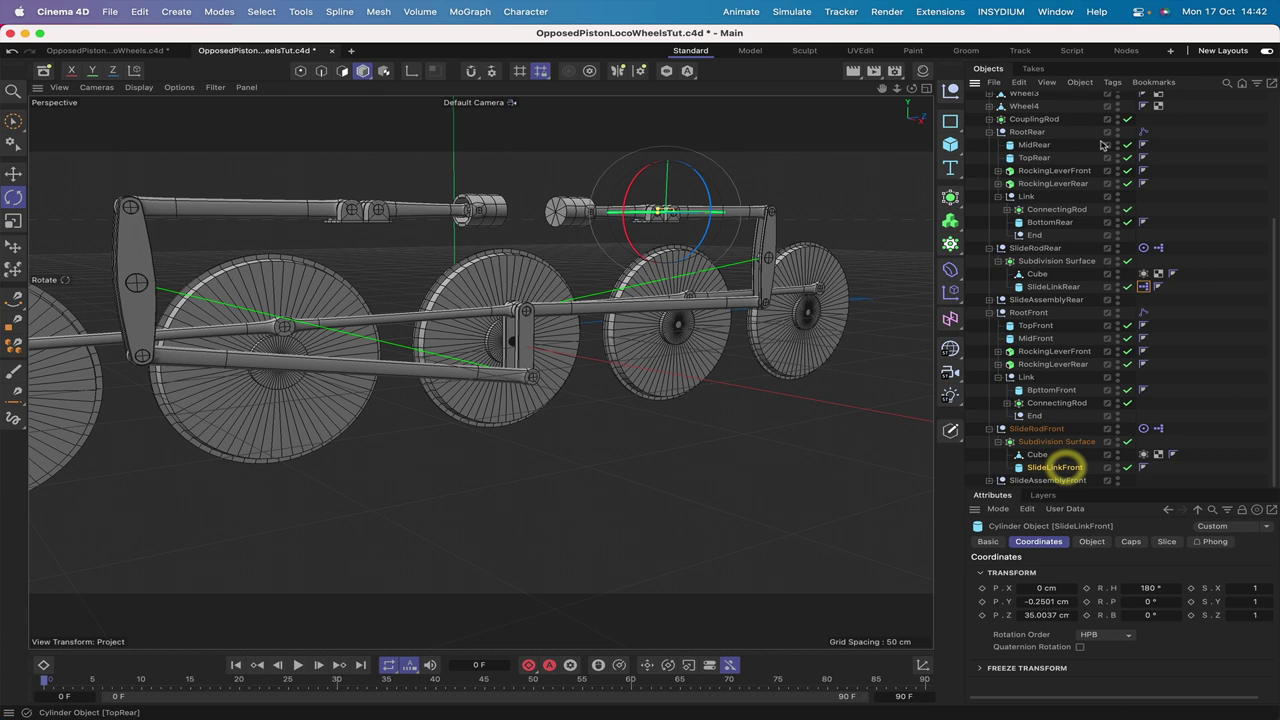
pyautogui.click(1112, 82)
# Step: Add an XPresso tag to SlideLinkFront and give its node a Global Position . Z output
pyautogui.moveTo(1153, 240)
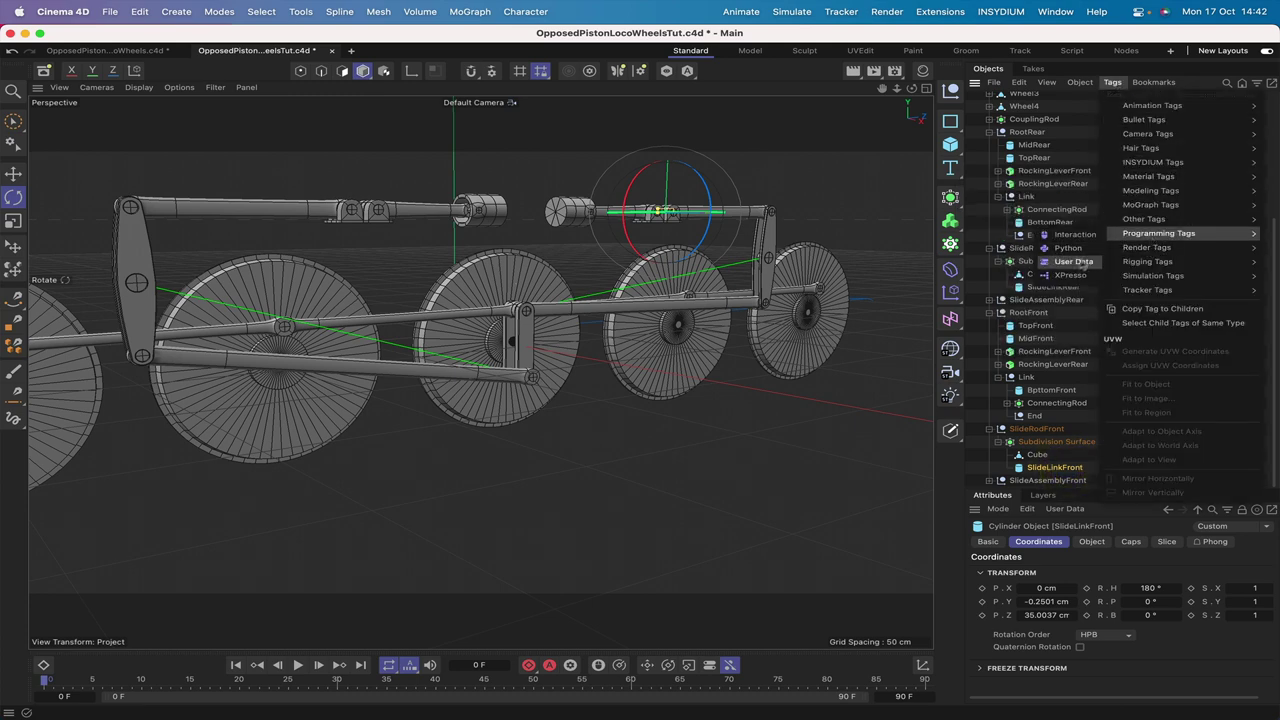
pyautogui.click(1070, 275)
pyautogui.moveTo(1063, 276); pyautogui.dragTo(668, 340)
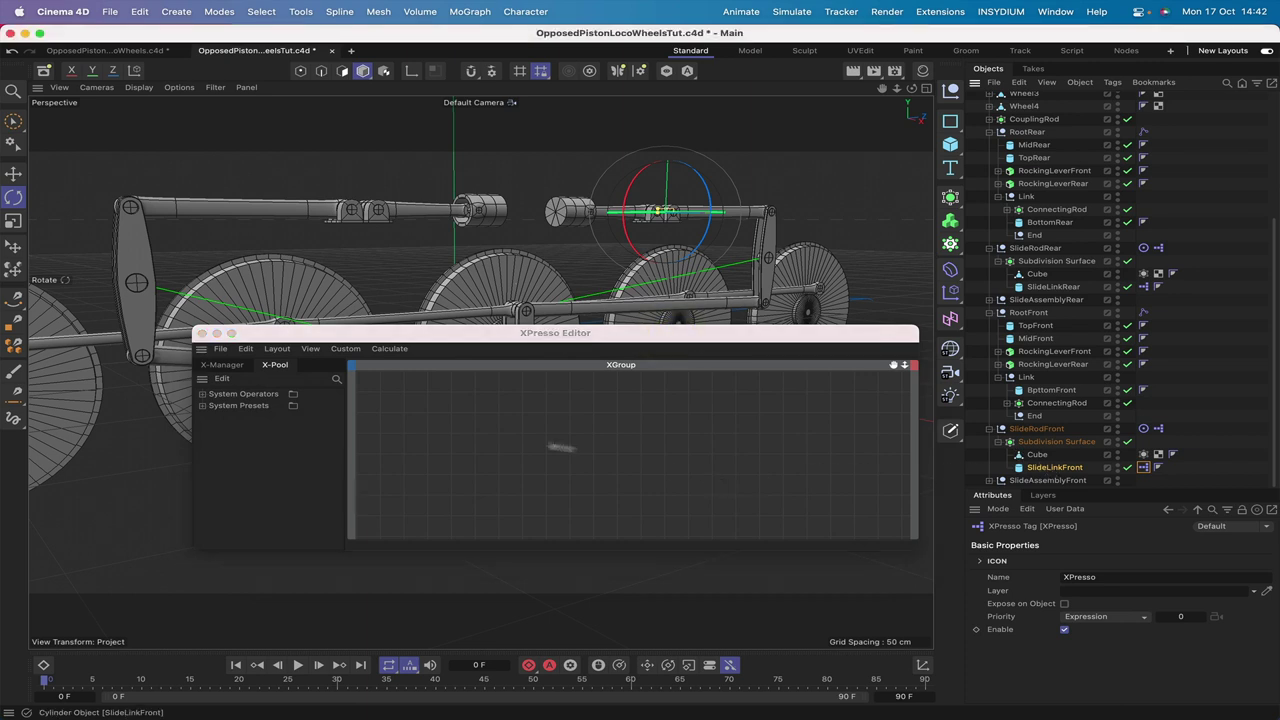
pyautogui.moveTo(455, 417); pyautogui.dragTo(455, 414)
pyautogui.click(487, 407)
pyautogui.moveTo(520, 464)
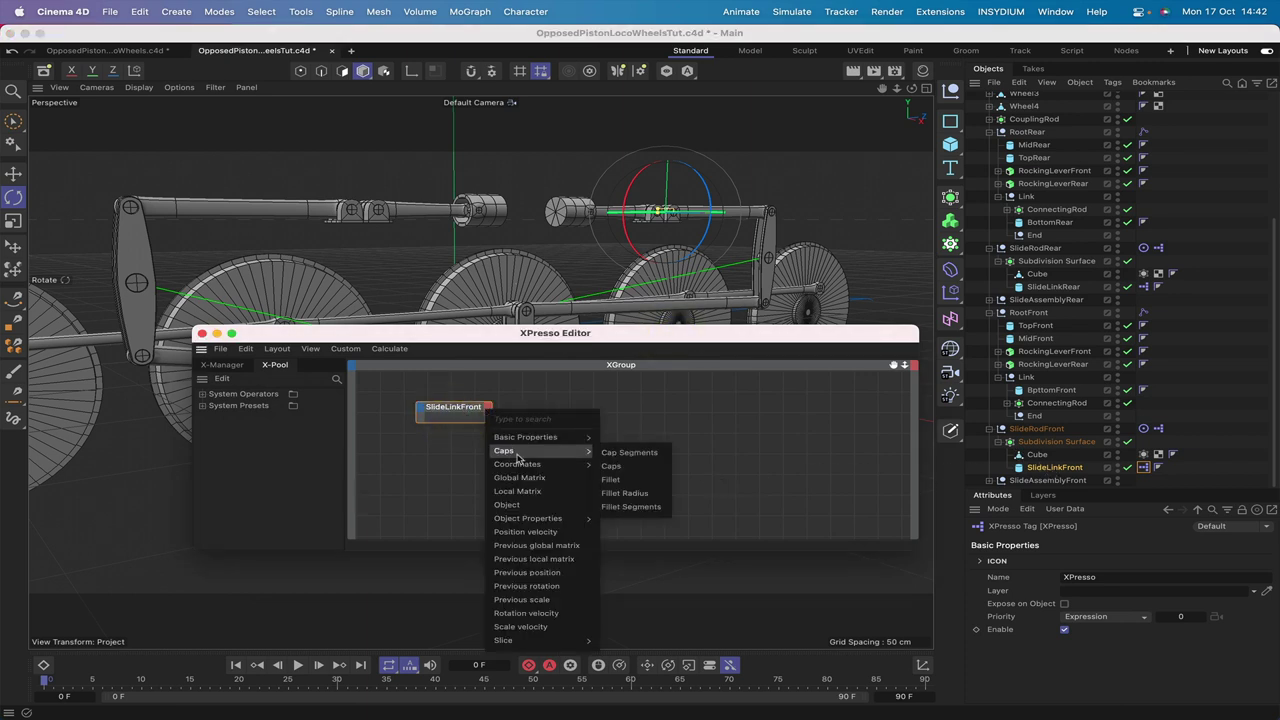
pyautogui.moveTo(632, 480)
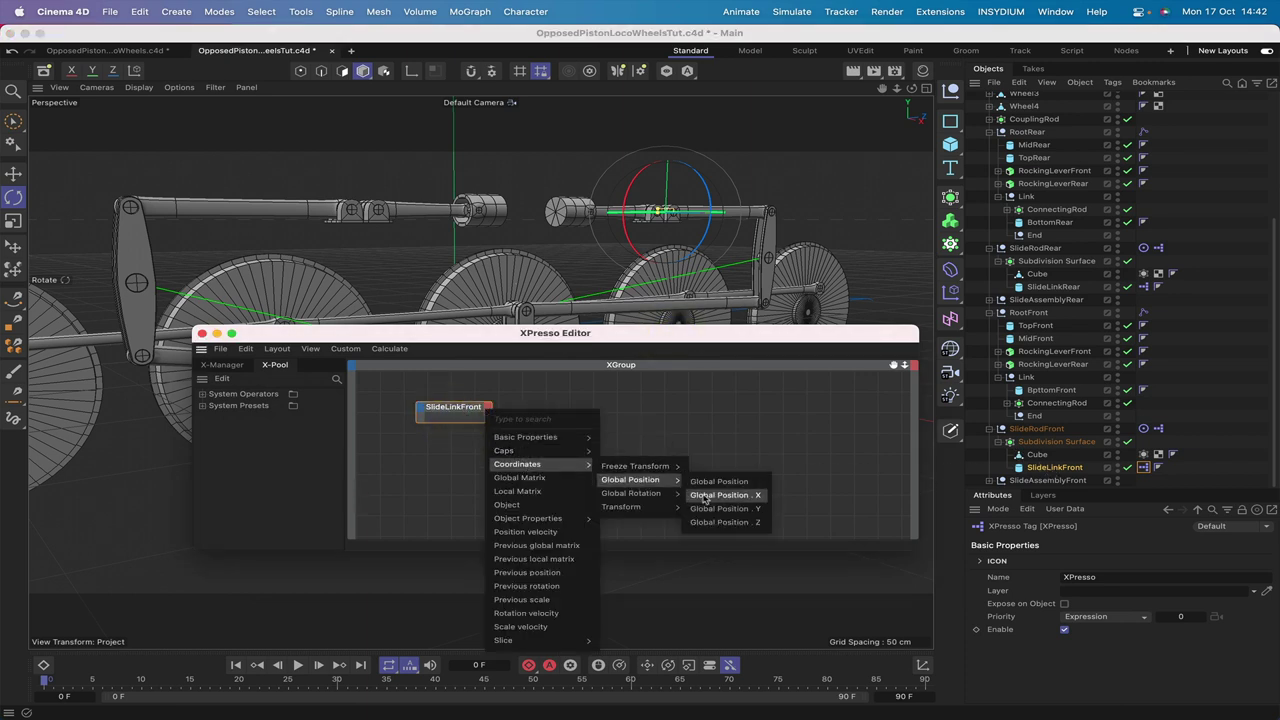
pyautogui.click(722, 522)
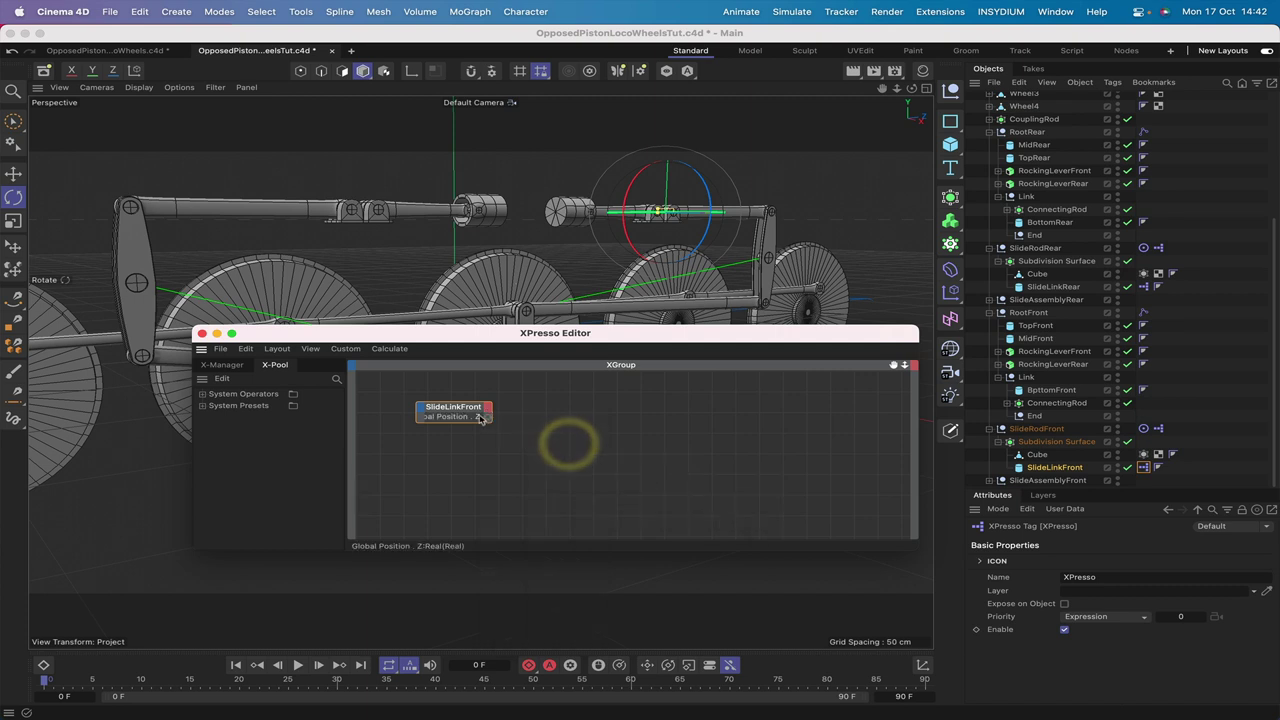
# Step: Add a SlideAssemblyFront node with a global position input and wire the Z output into it
pyautogui.click(443, 417)
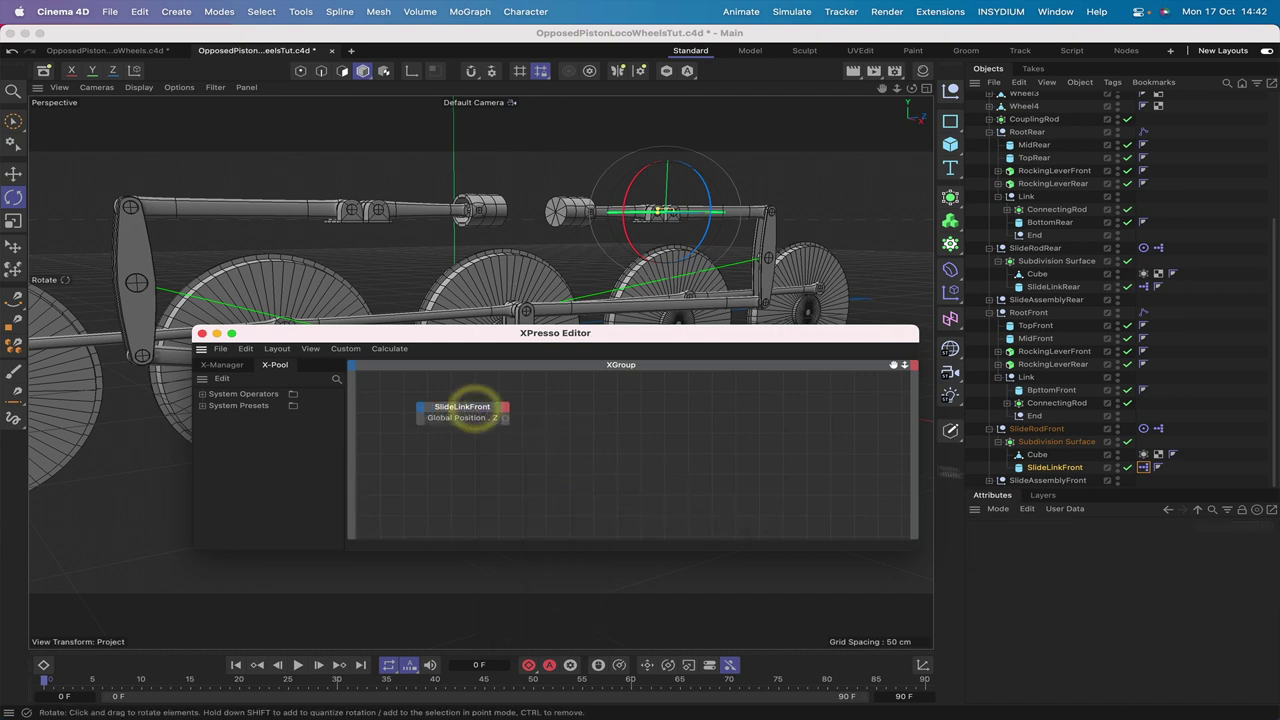
pyautogui.click(1040, 481)
pyautogui.moveTo(615, 422); pyautogui.dragTo(612, 418)
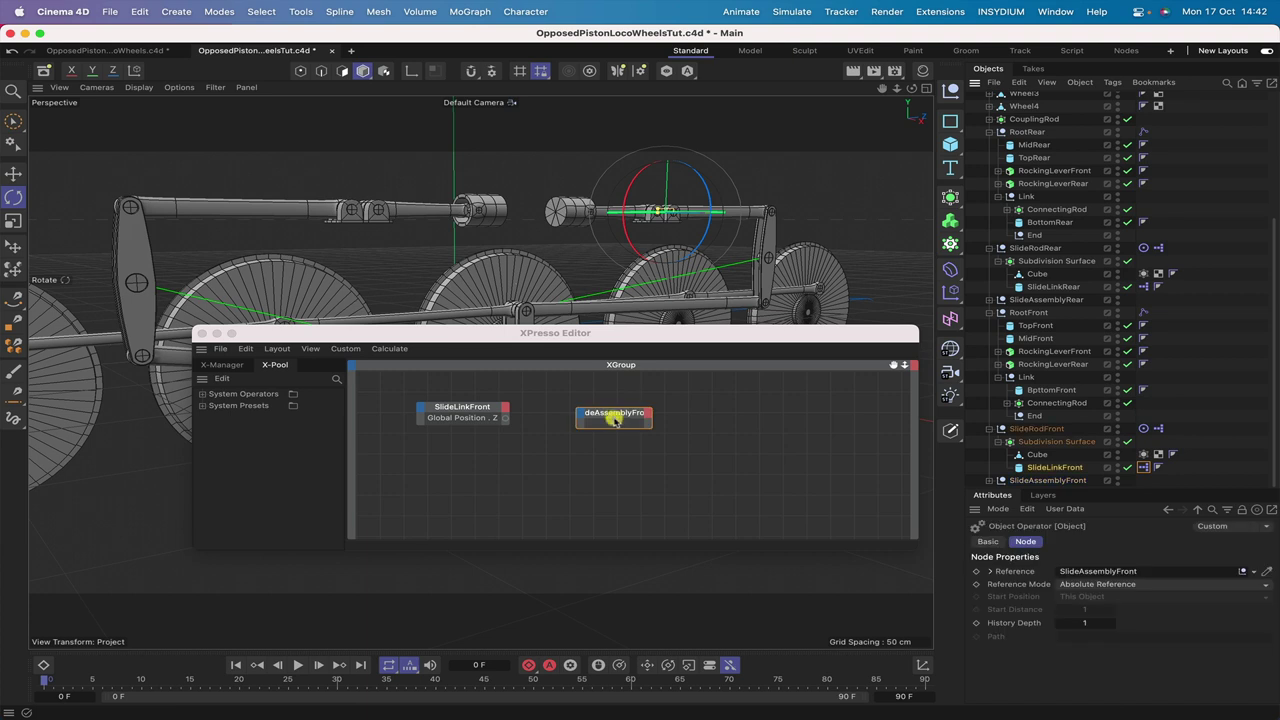
pyautogui.click(580, 411)
pyautogui.moveTo(626, 456)
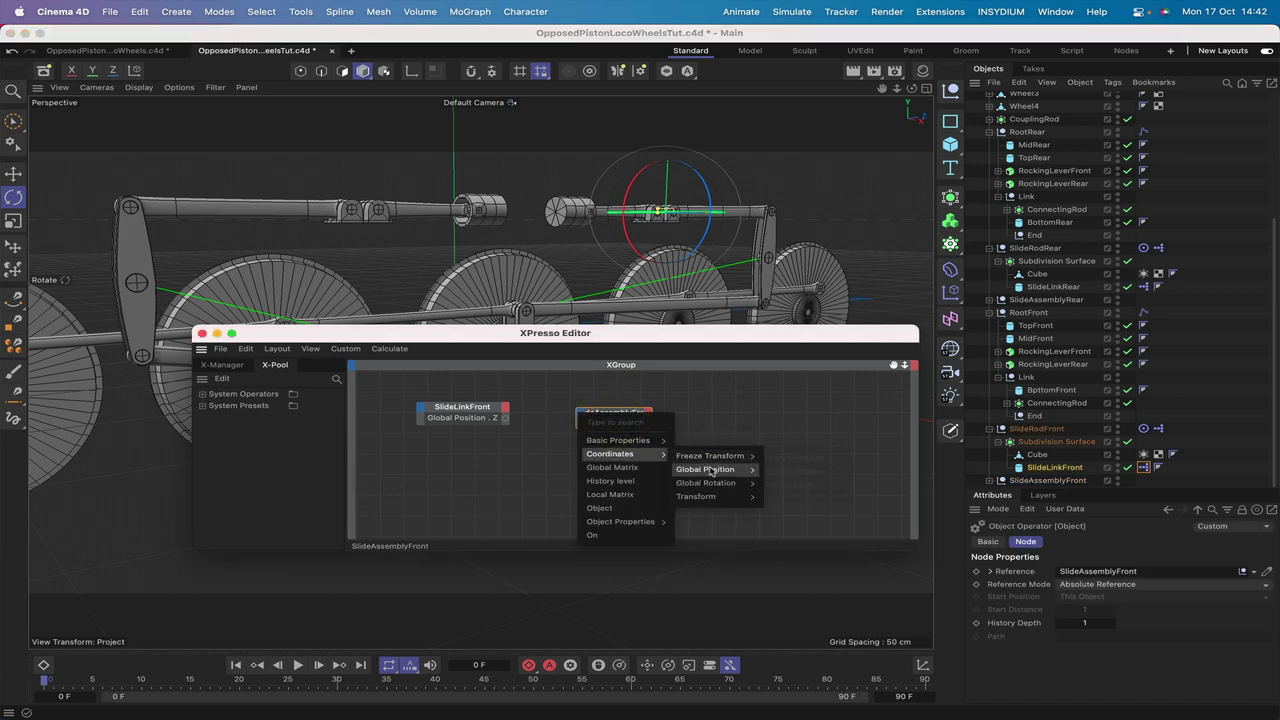
pyautogui.moveTo(705, 469)
pyautogui.click(809, 512)
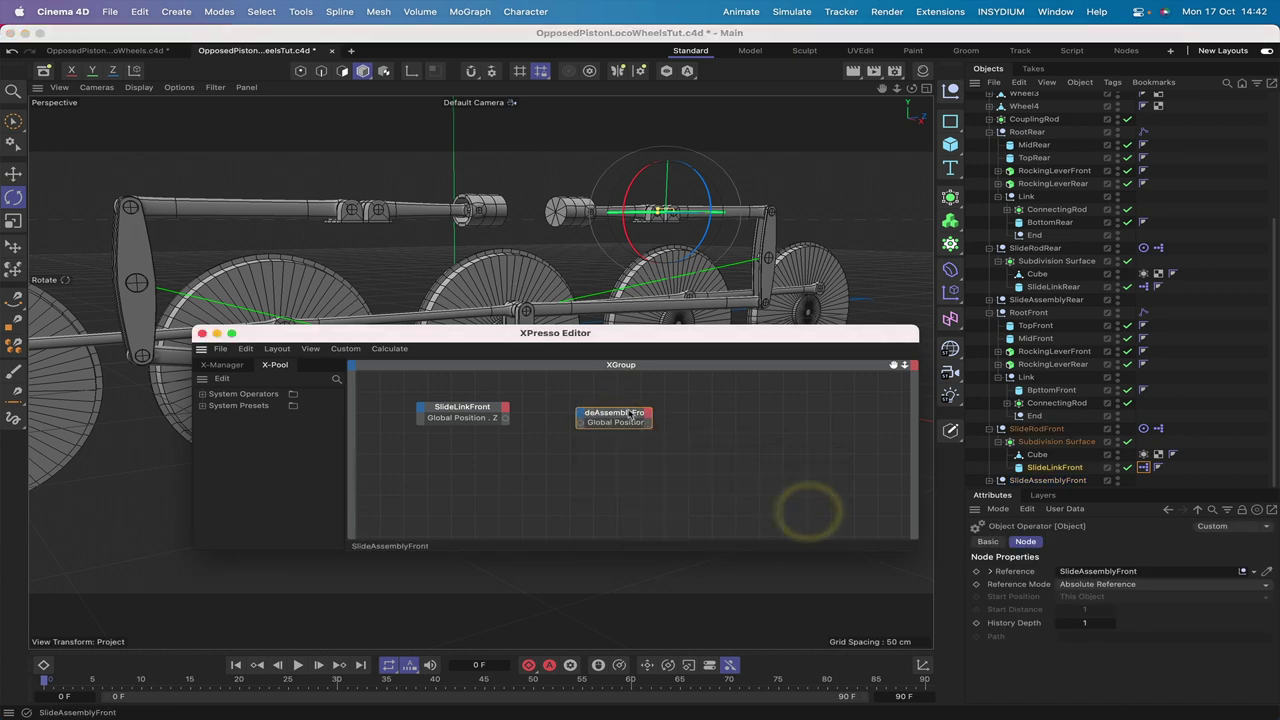
pyautogui.moveTo(505, 418); pyautogui.dragTo(580, 424)
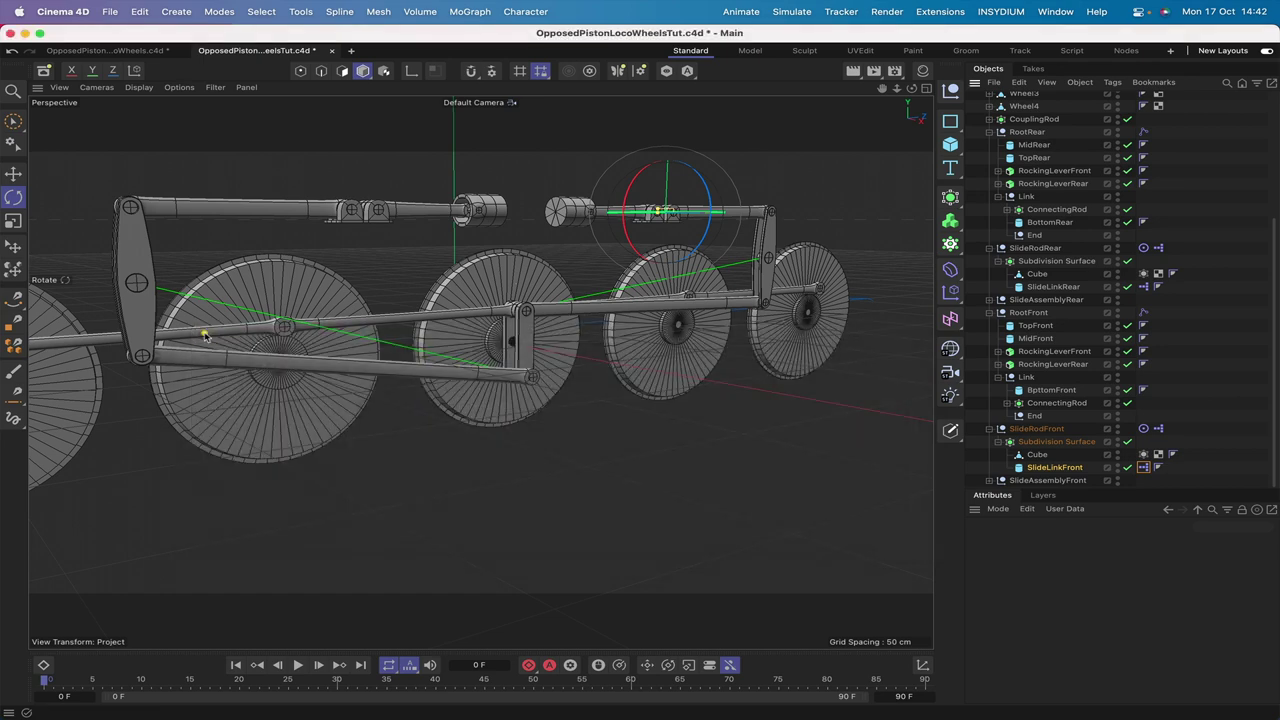
# Step: Close the XPresso editor, test-rotate WheelMid, and reset its pitch to 0°
pyautogui.click(203, 333)
pyautogui.scroll(5, 1030, 140)
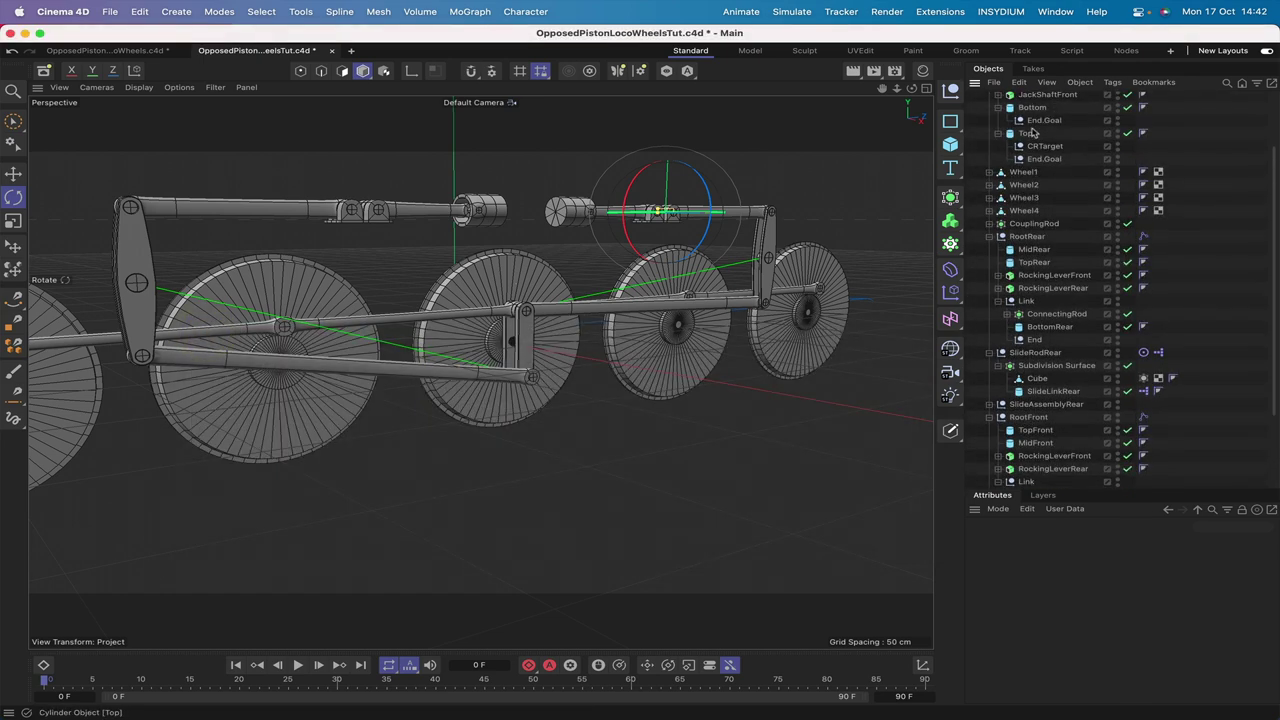
pyautogui.click(1030, 126)
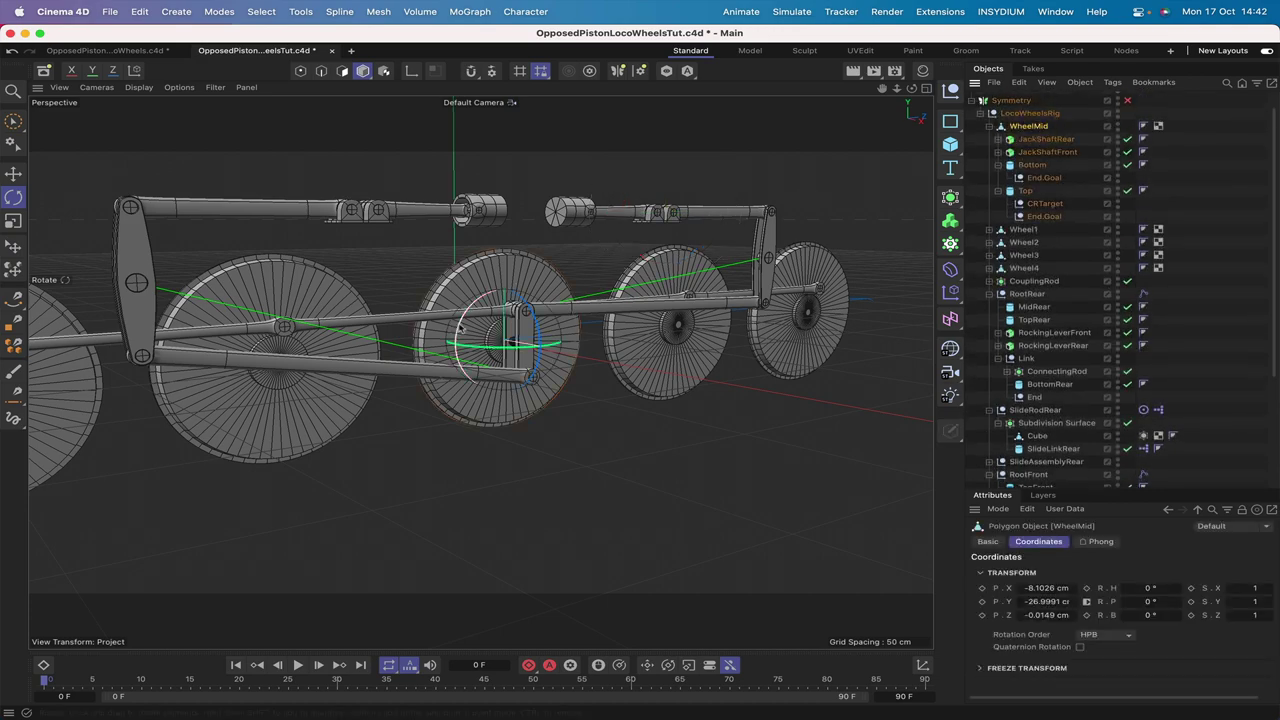
pyautogui.moveTo(460, 329); pyautogui.dragTo(509, 323)
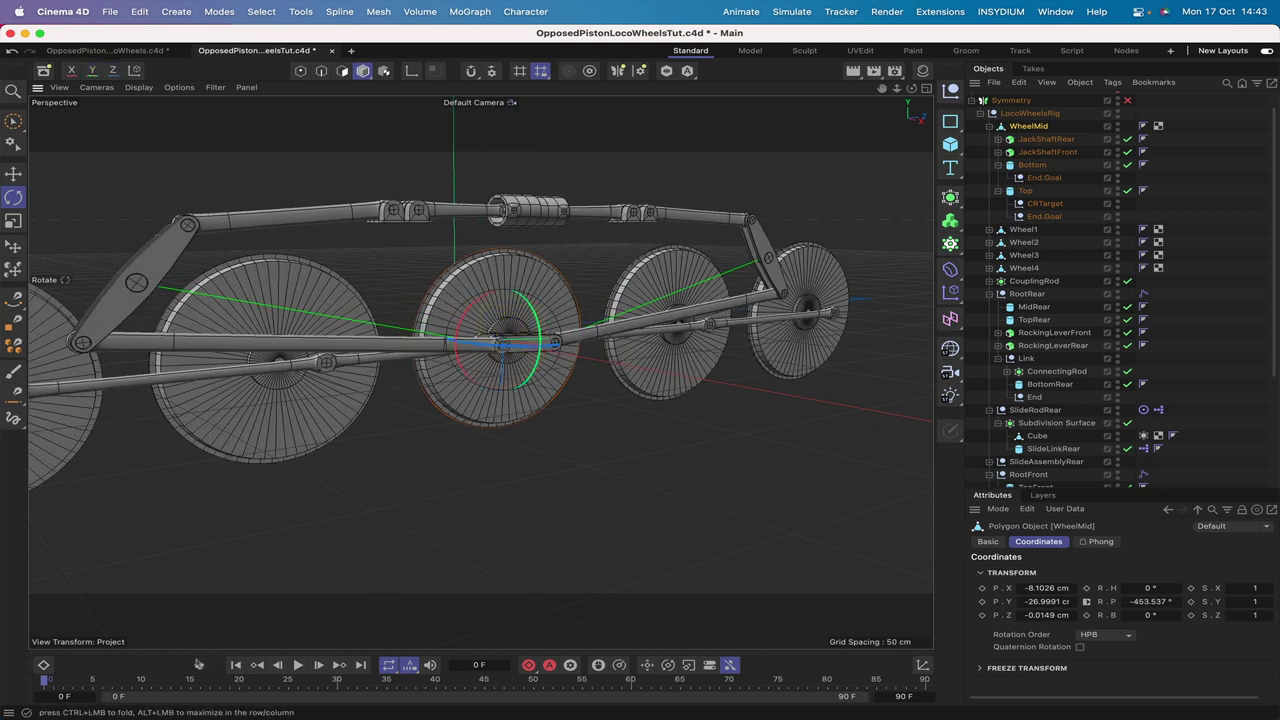
pyautogui.write('0')
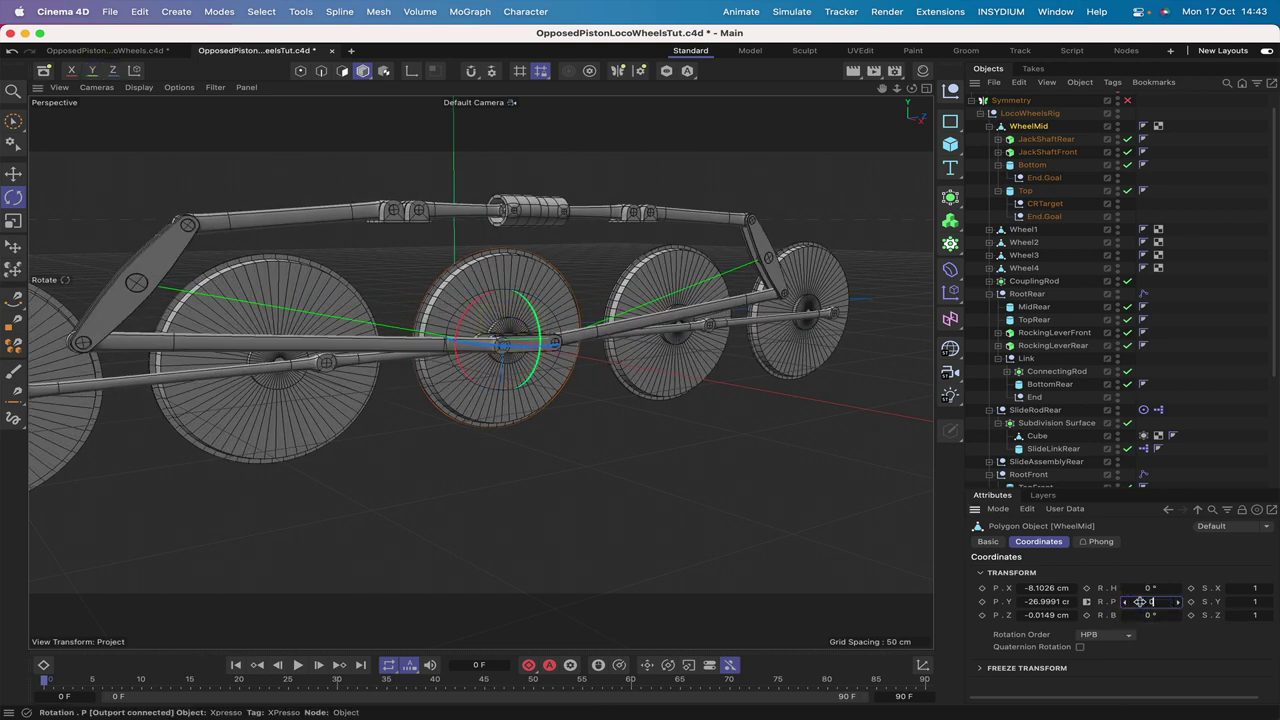
pyautogui.press('Return')
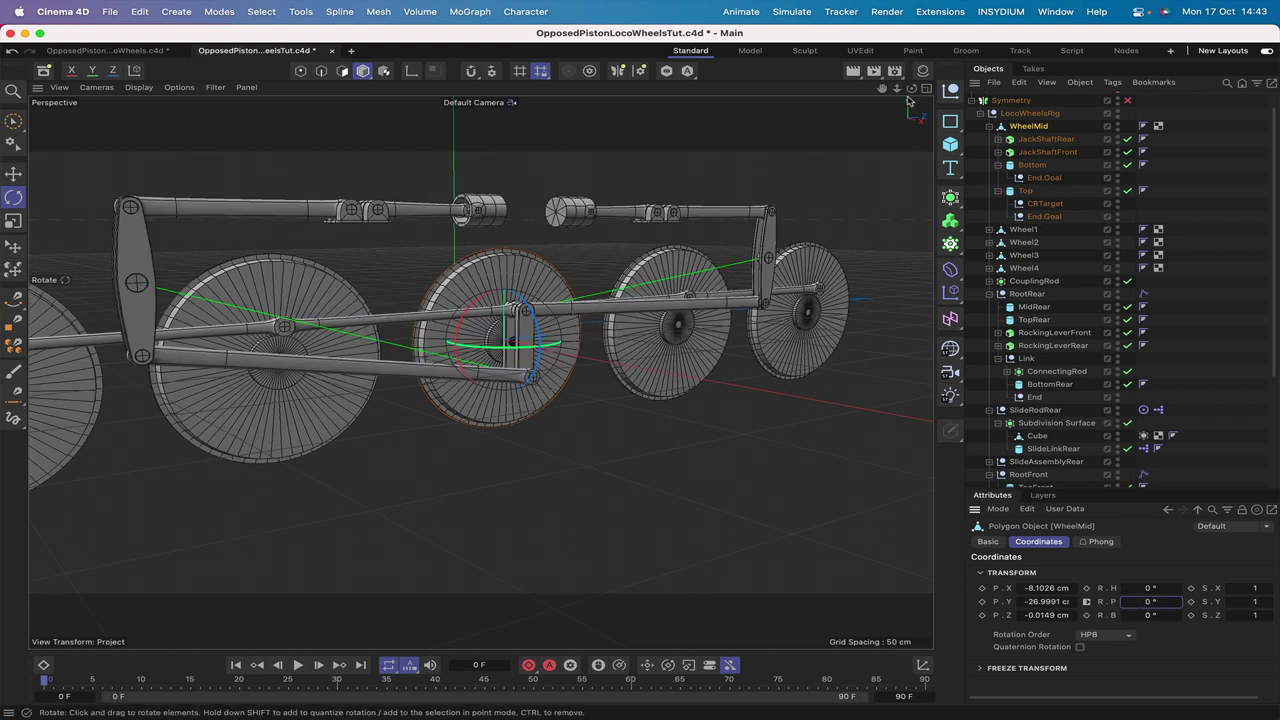
pyautogui.moveTo(911, 90); pyautogui.dragTo(640, 373)
pyautogui.moveTo(911, 92); pyautogui.dragTo(640, 369)
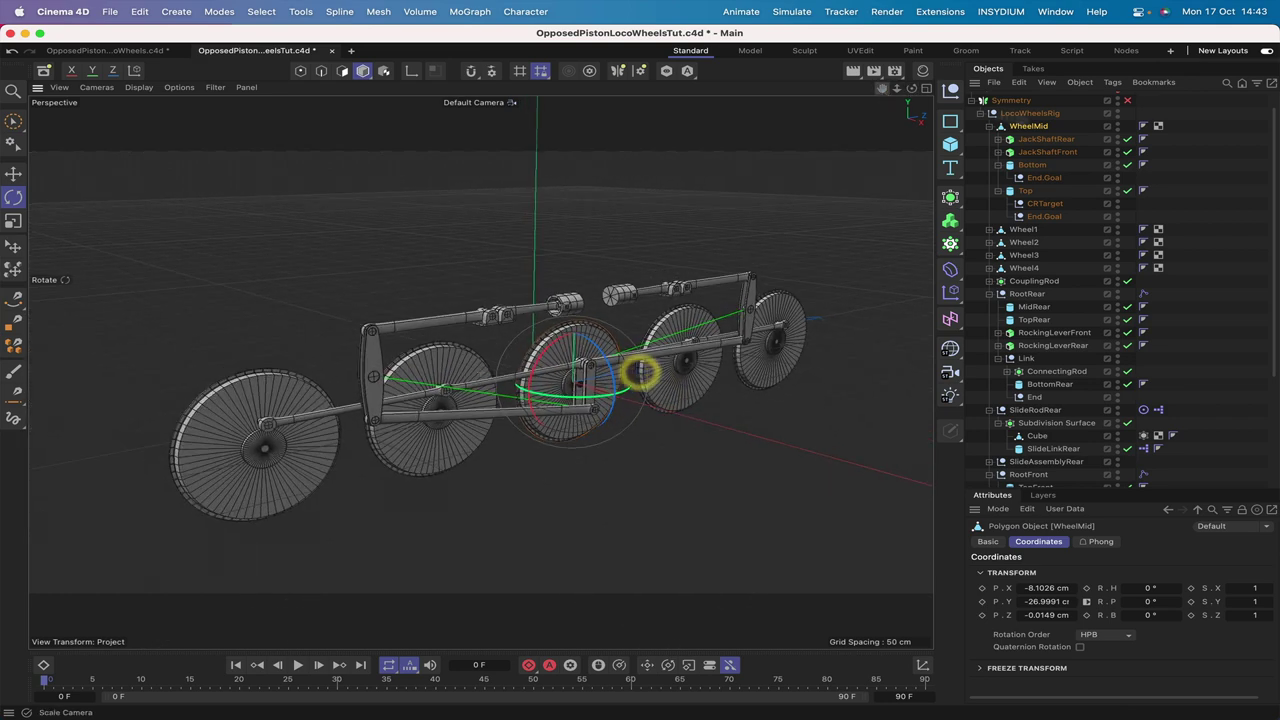
# Step: Enable Symmetry, test the middle wheel on both sides, then collapse the LocoWheelsRig hierarchy
pyautogui.click(1128, 102)
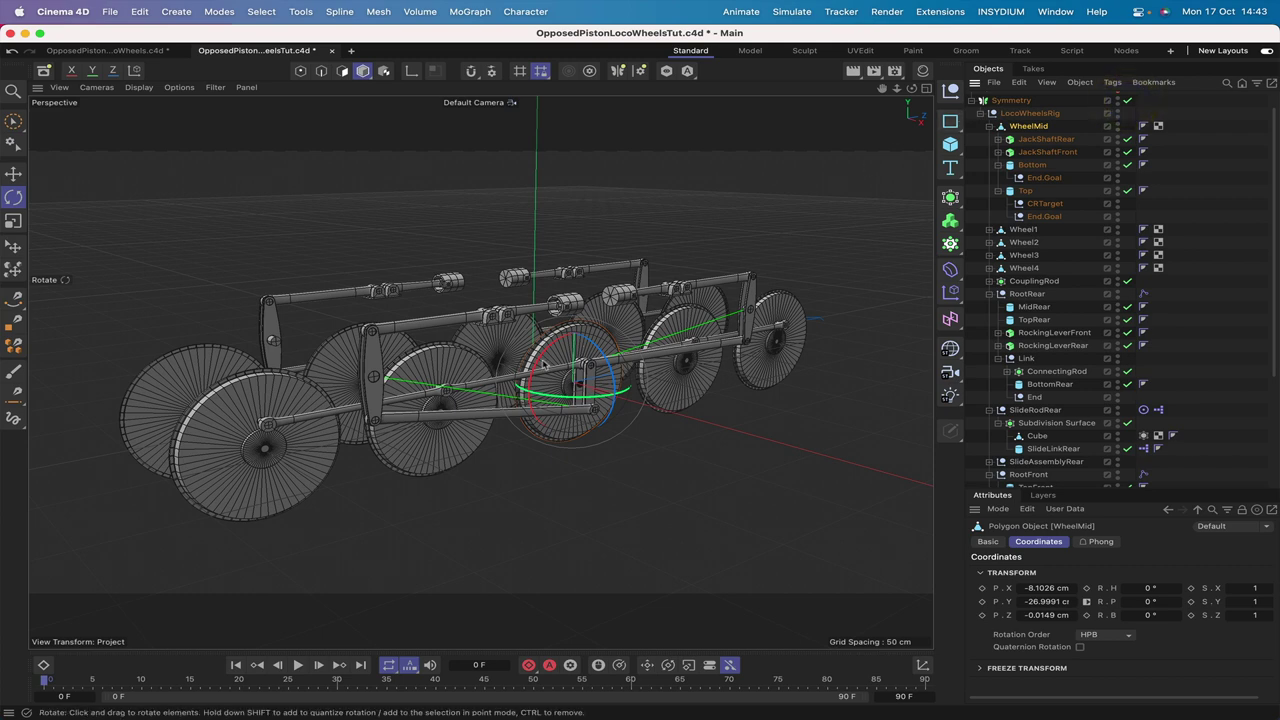
pyautogui.moveTo(543, 366); pyautogui.dragTo(428, 373)
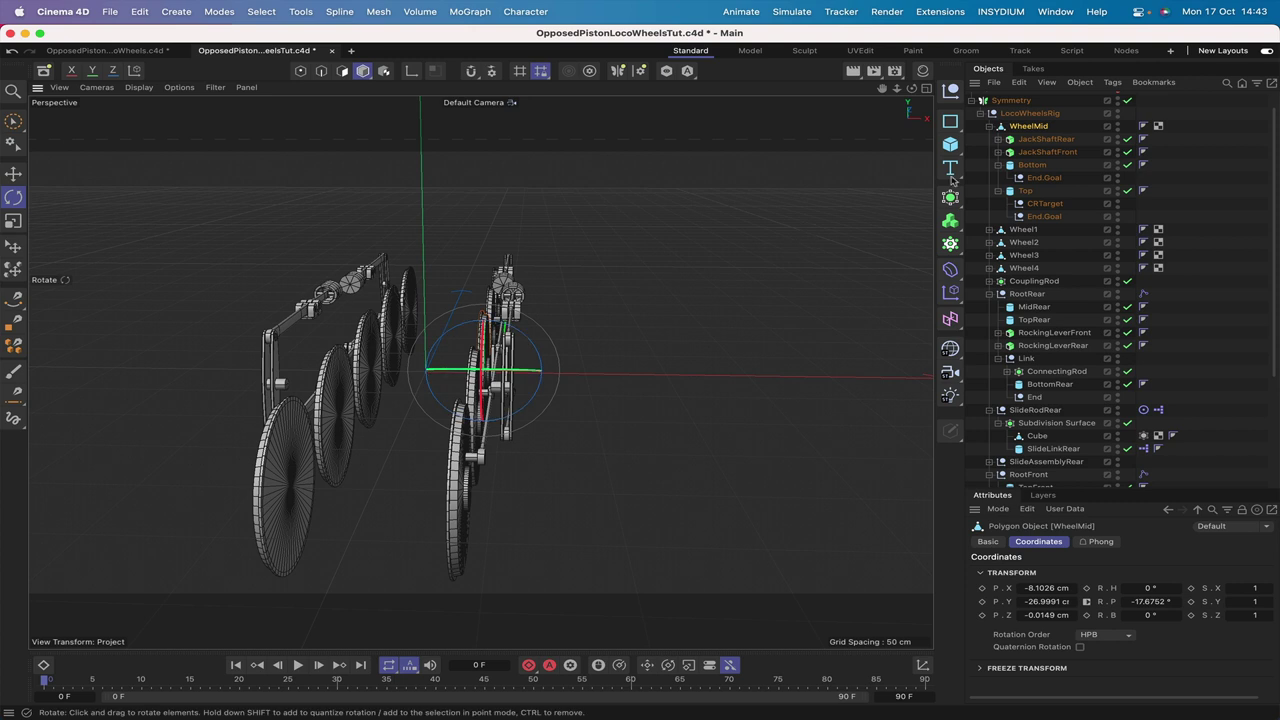
pyautogui.click(1010, 101)
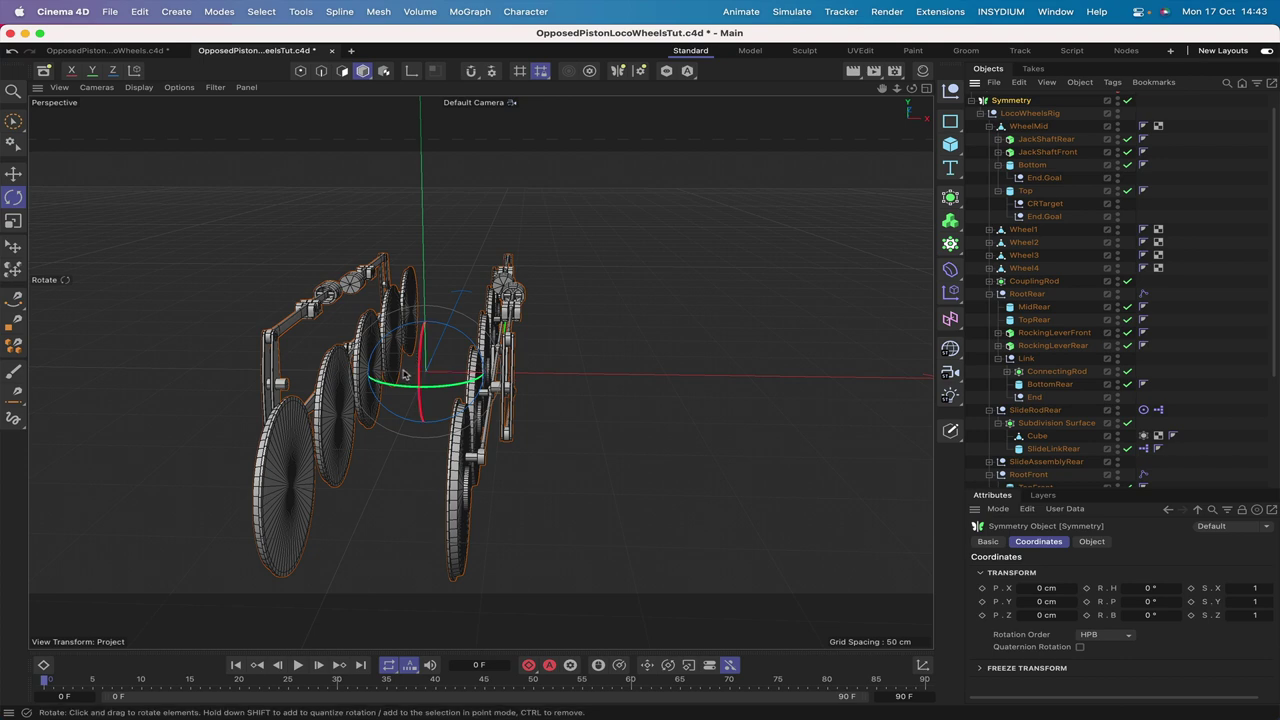
pyautogui.moveTo(911, 88); pyautogui.dragTo(1010, 146)
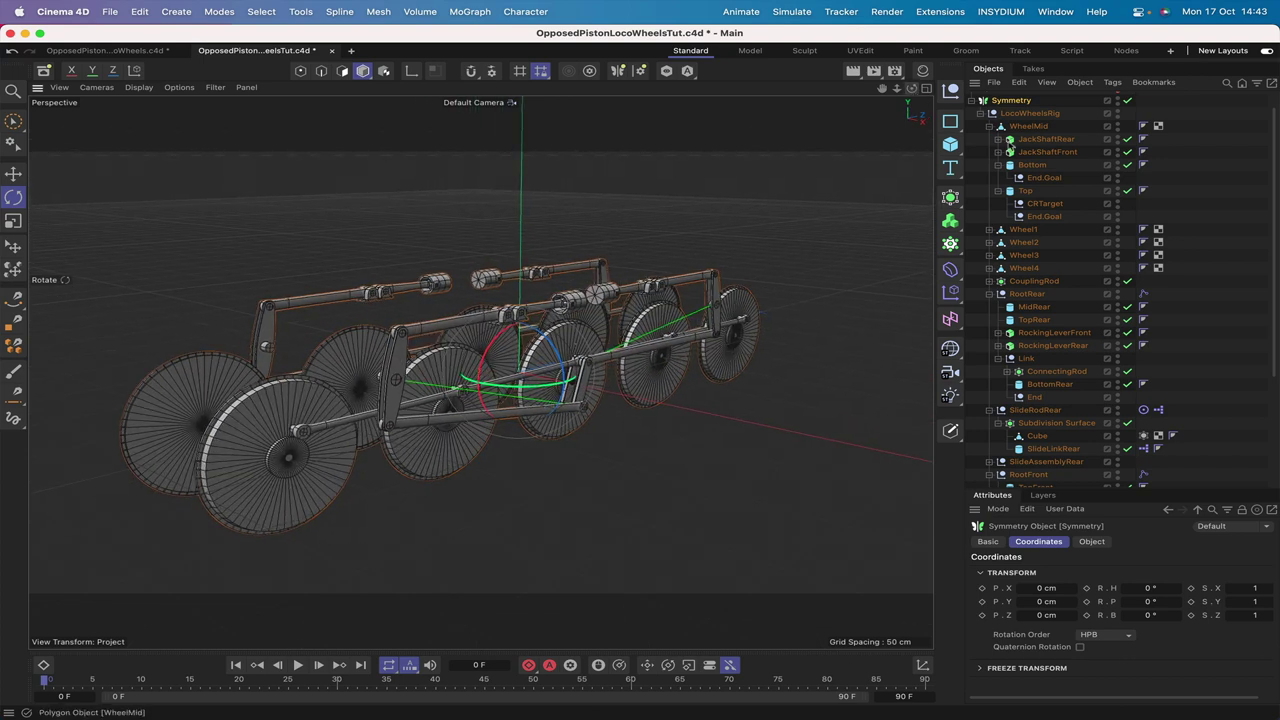
pyautogui.click(1066, 113)
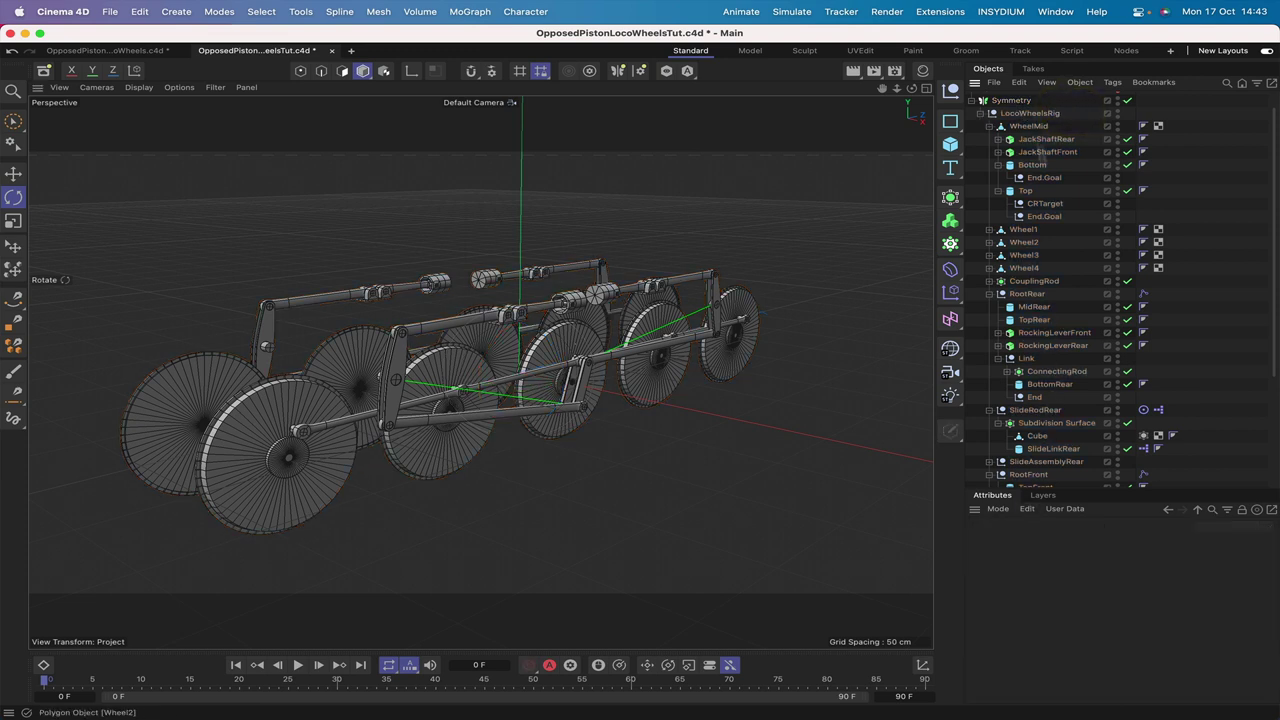
pyautogui.click(981, 114)
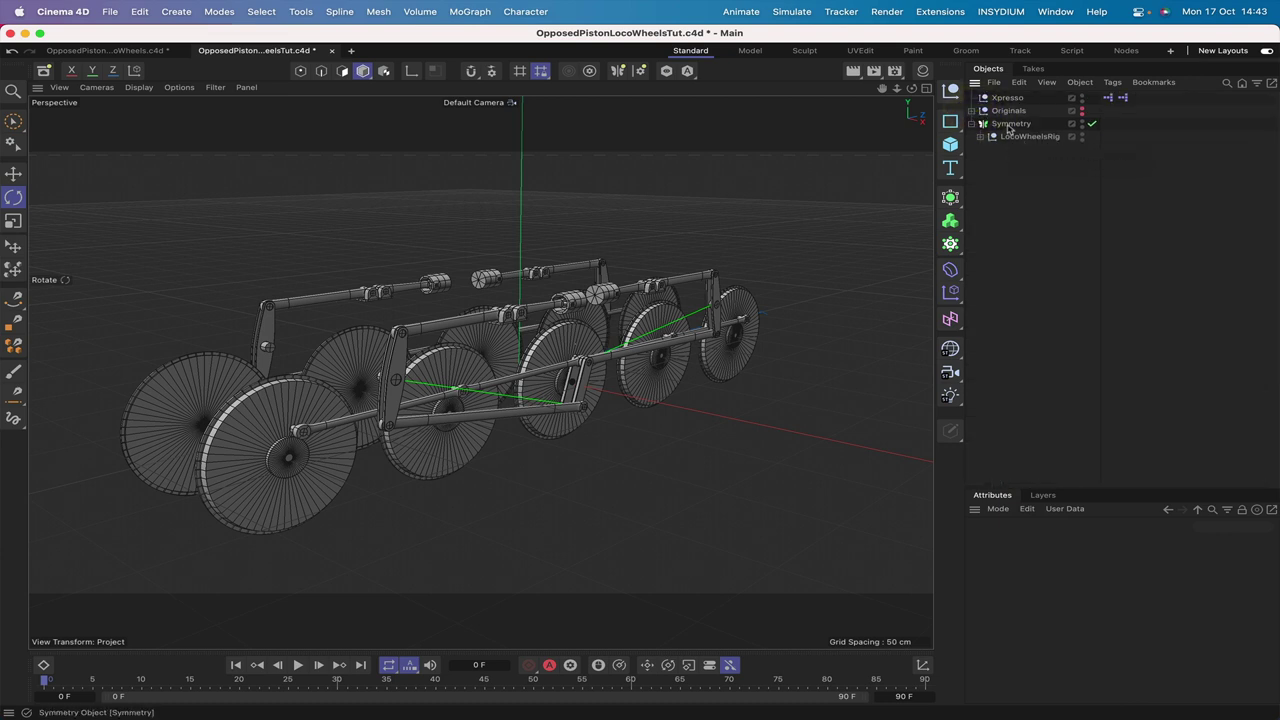
# Step: Lift the Symmetry object about 48.5 cm as a test, then undo the move
pyautogui.click(1011, 124)
pyautogui.click(13, 173)
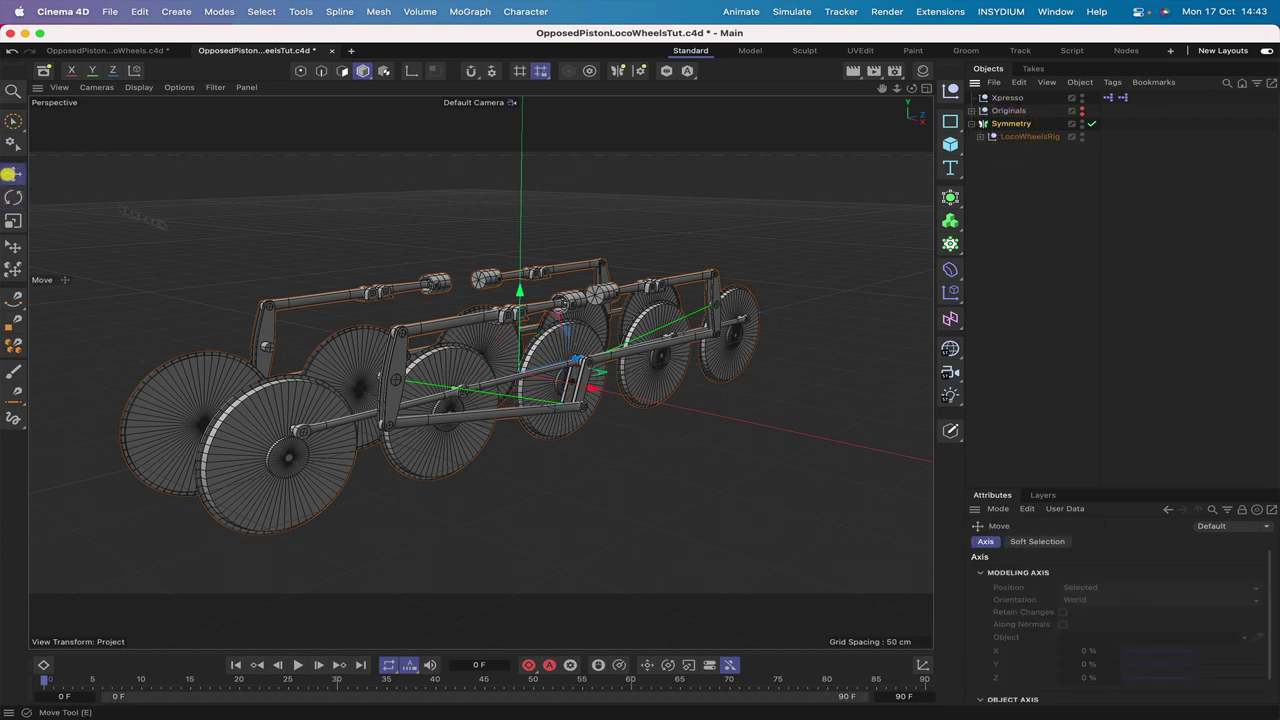
pyautogui.moveTo(521, 296); pyautogui.dragTo(520, 222)
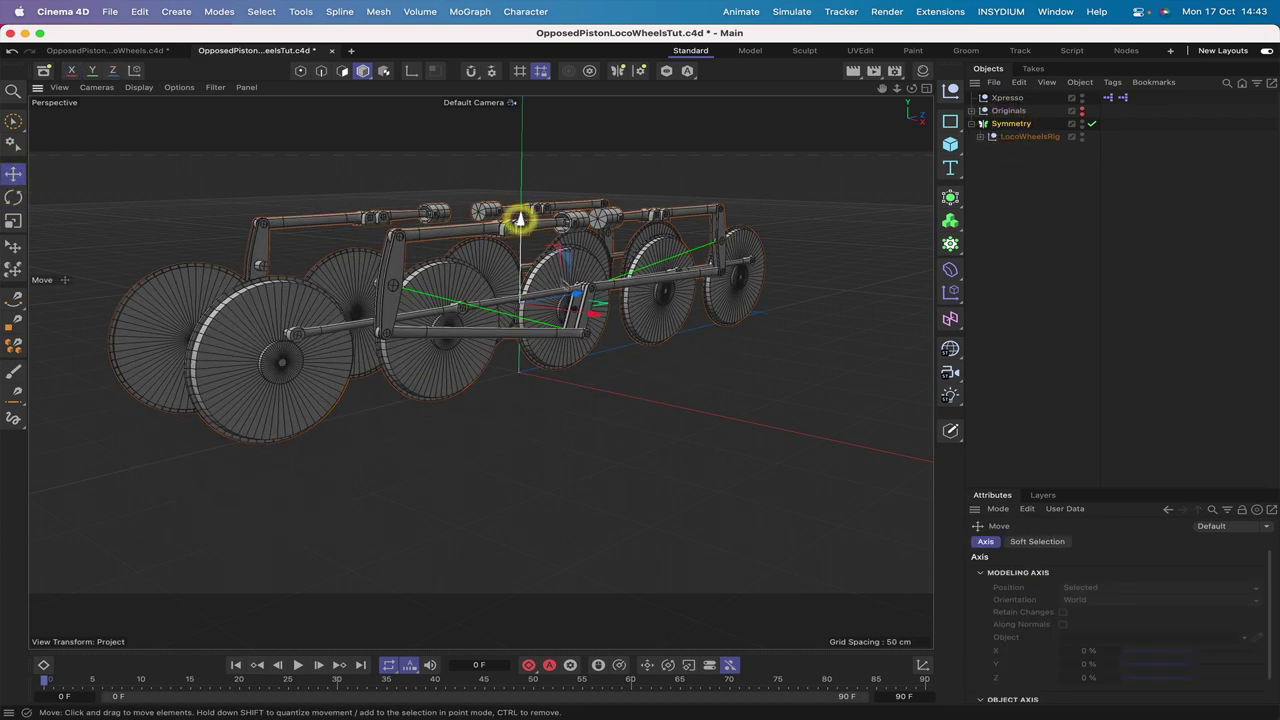
pyautogui.press('super+z')
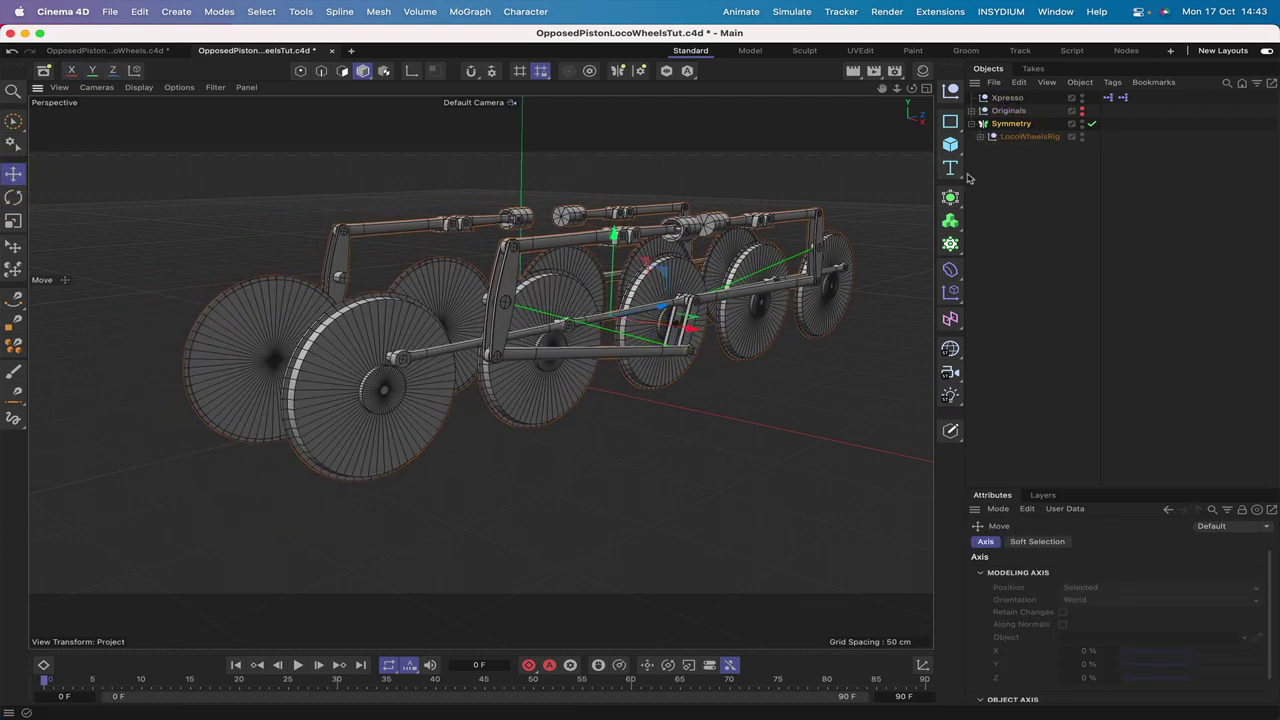
pyautogui.press('super+z')
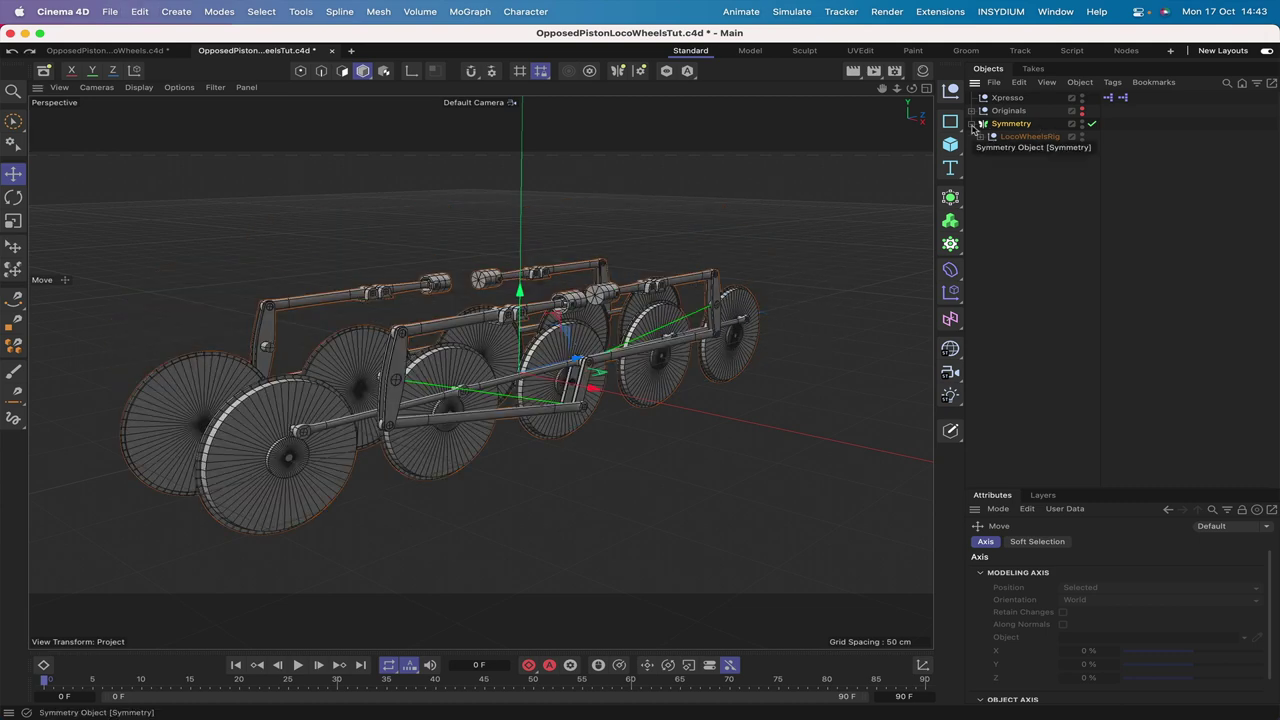
# Step: Test-slide LocoWheelsRig along Z, cancel back to Z 0, and open the Xpresso tag's network
pyautogui.click(972, 124)
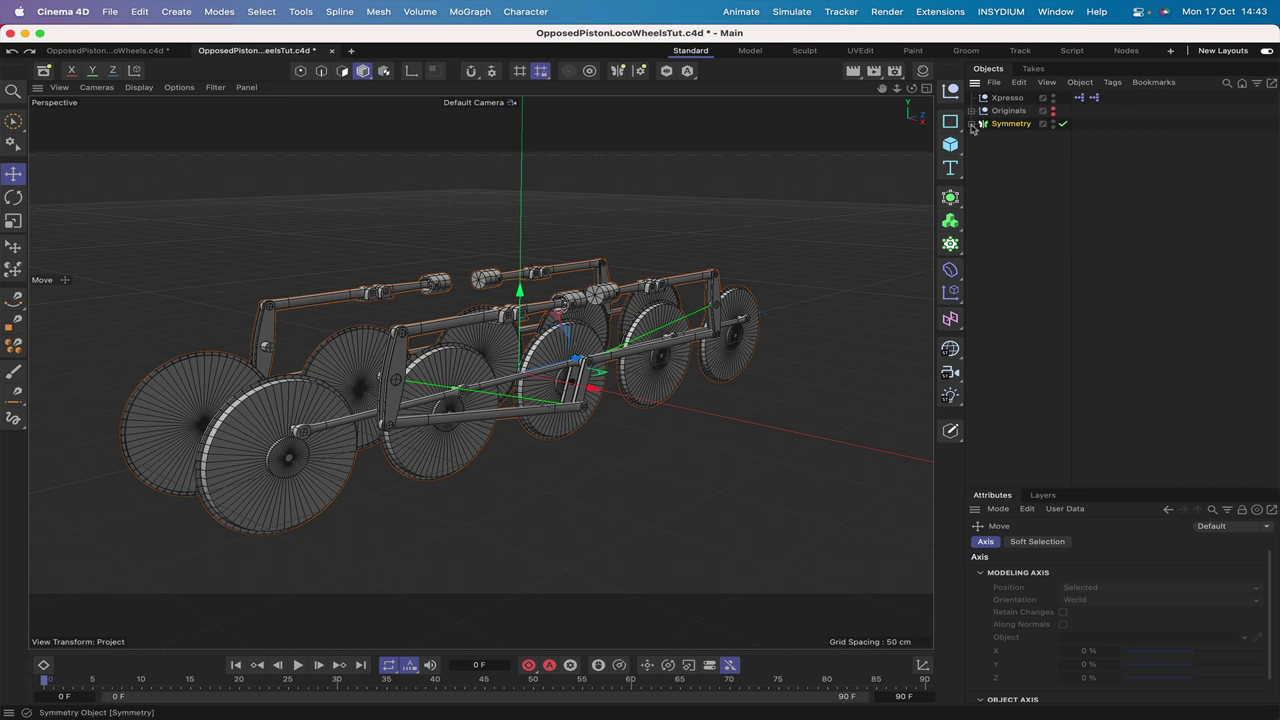
pyautogui.click(971, 123)
pyautogui.click(980, 137)
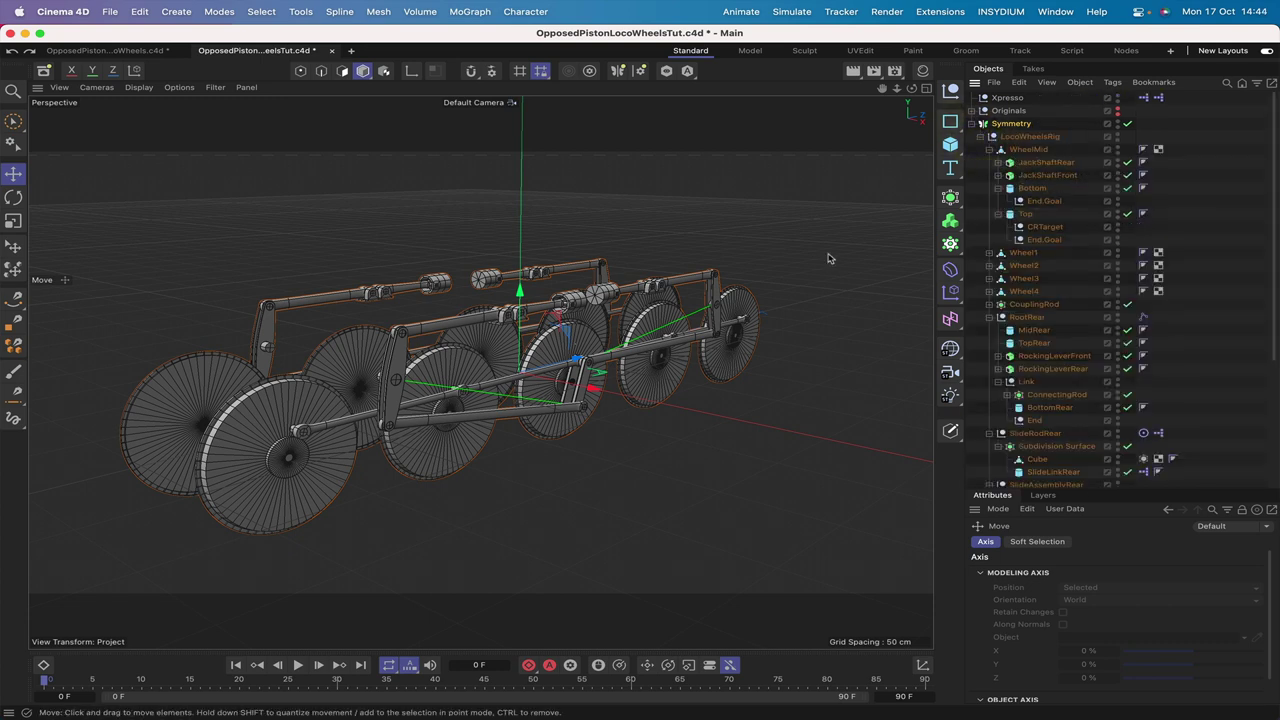
pyautogui.click(1030, 137)
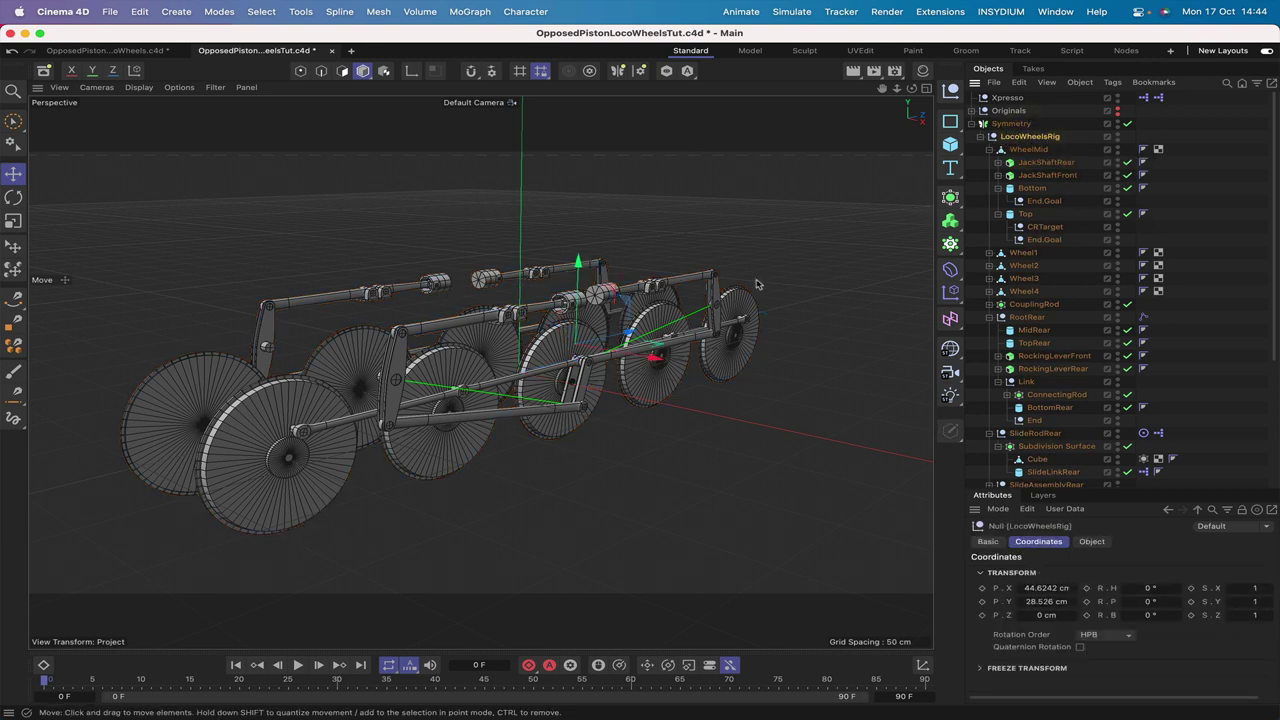
pyautogui.moveTo(633, 328); pyautogui.dragTo(571, 349)
pyautogui.press('Escape')
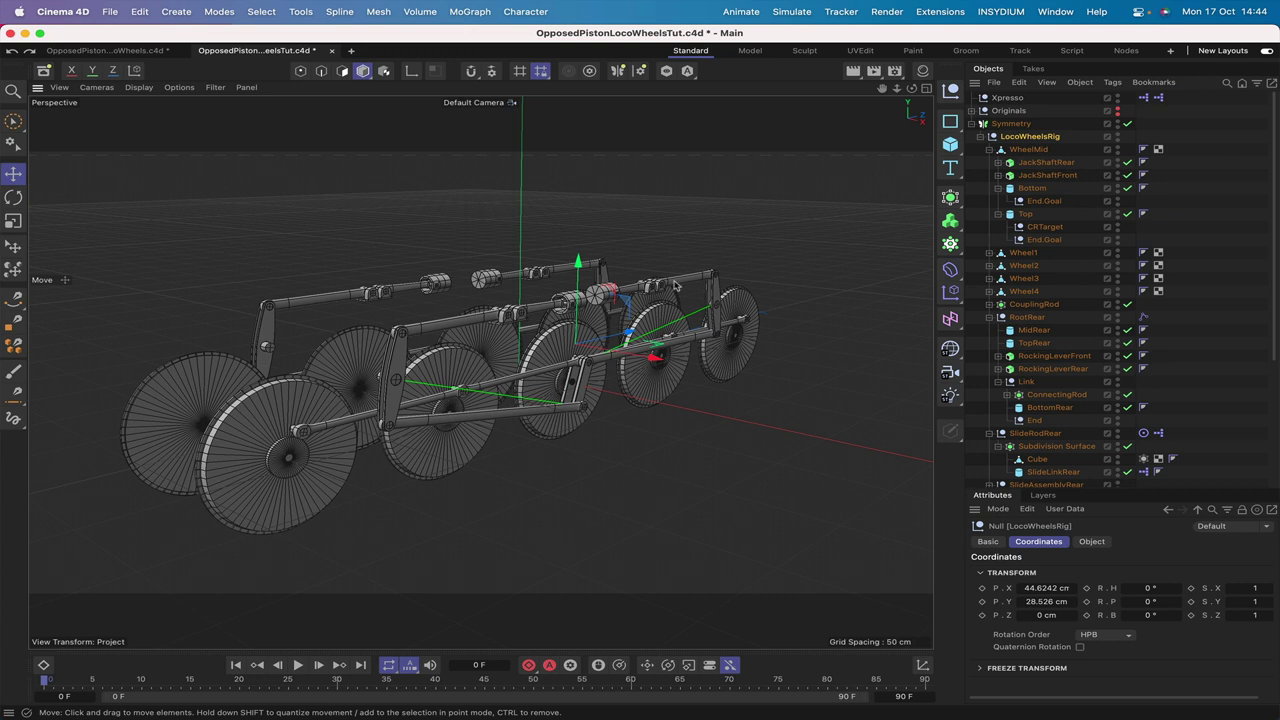
pyautogui.click(1147, 99)
pyautogui.doubleClick(1145, 99)
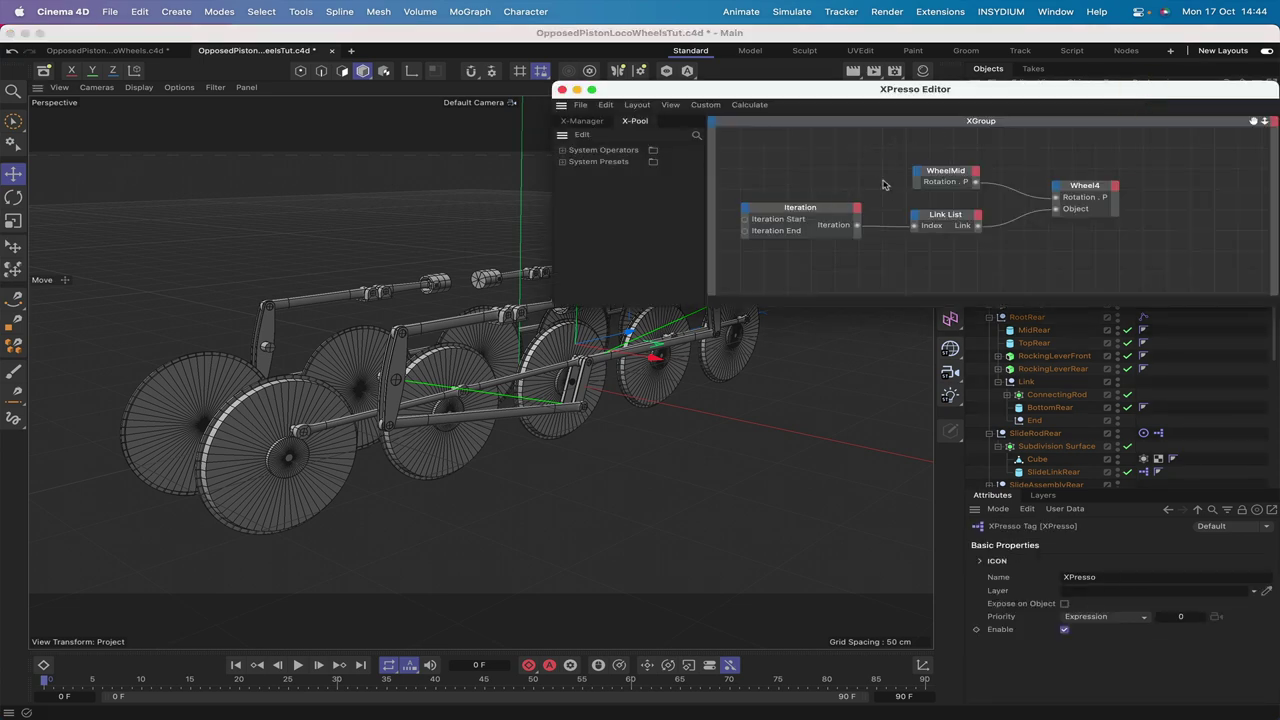
# Step: Close XPresso, select WheelMid, and switch to Edge mode with loop selection active
pyautogui.click(562, 90)
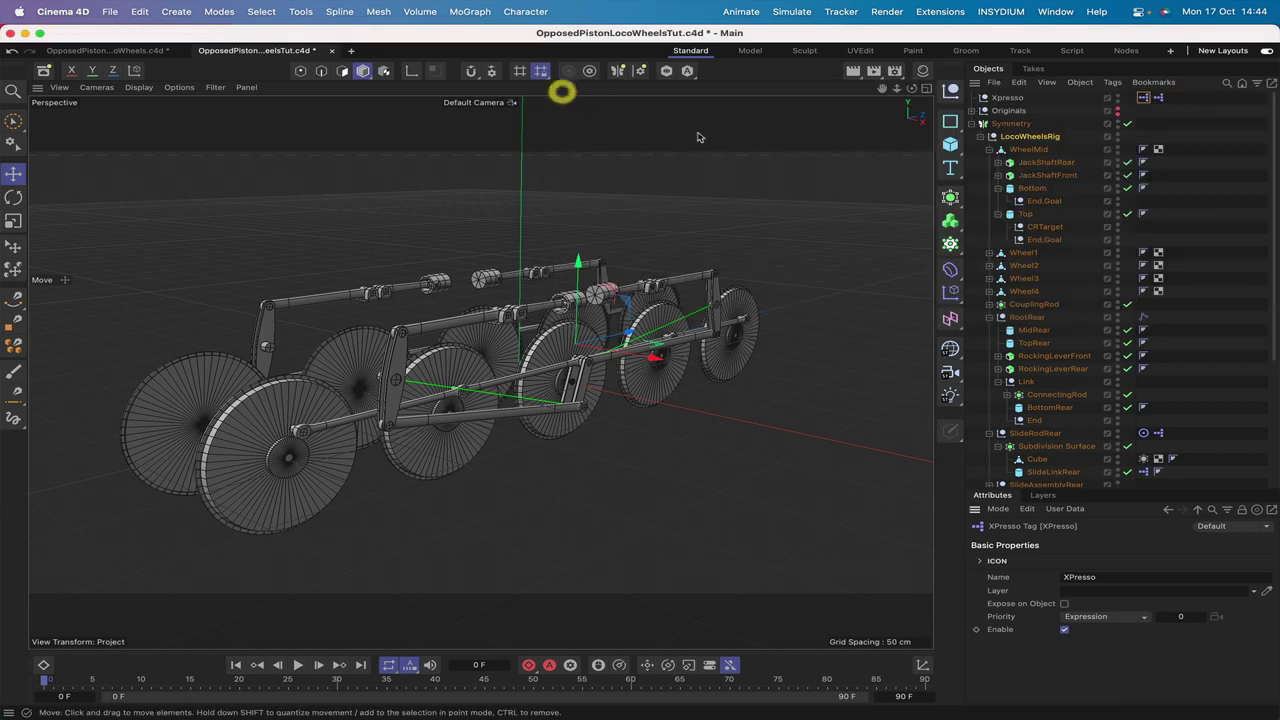
pyautogui.click(1033, 150)
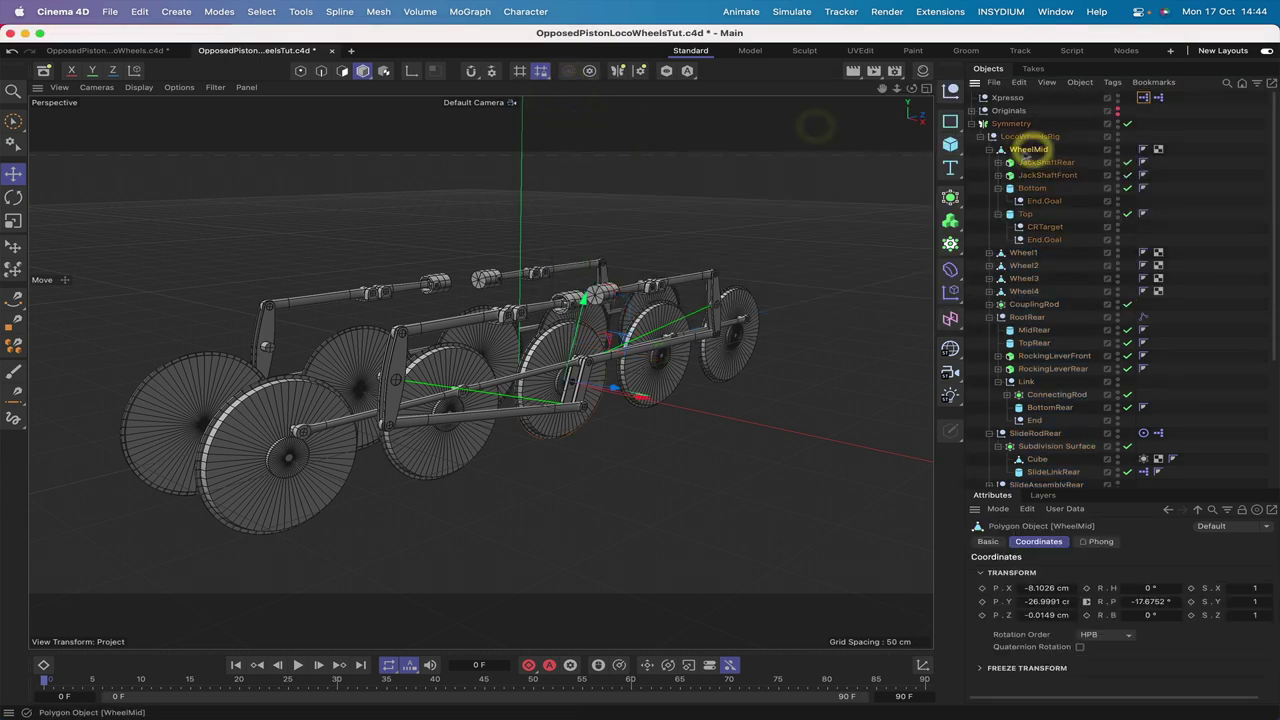
pyautogui.click(321, 71)
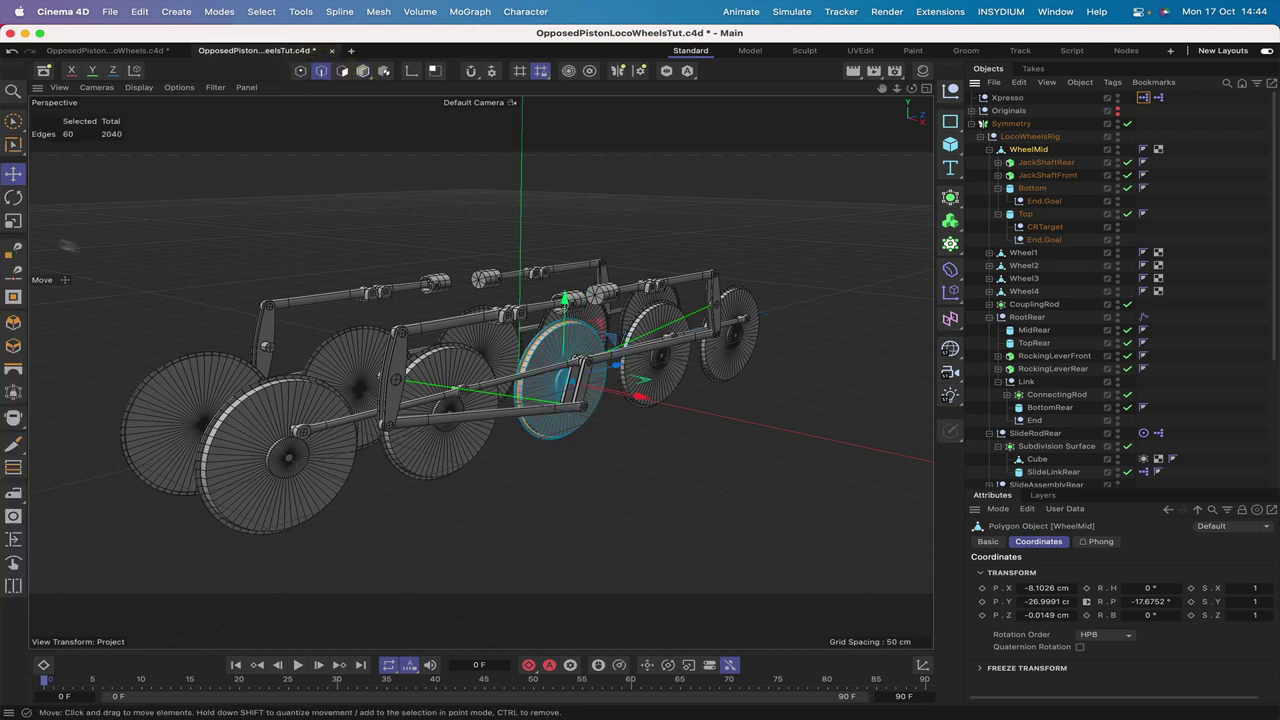
pyautogui.click(171, 183)
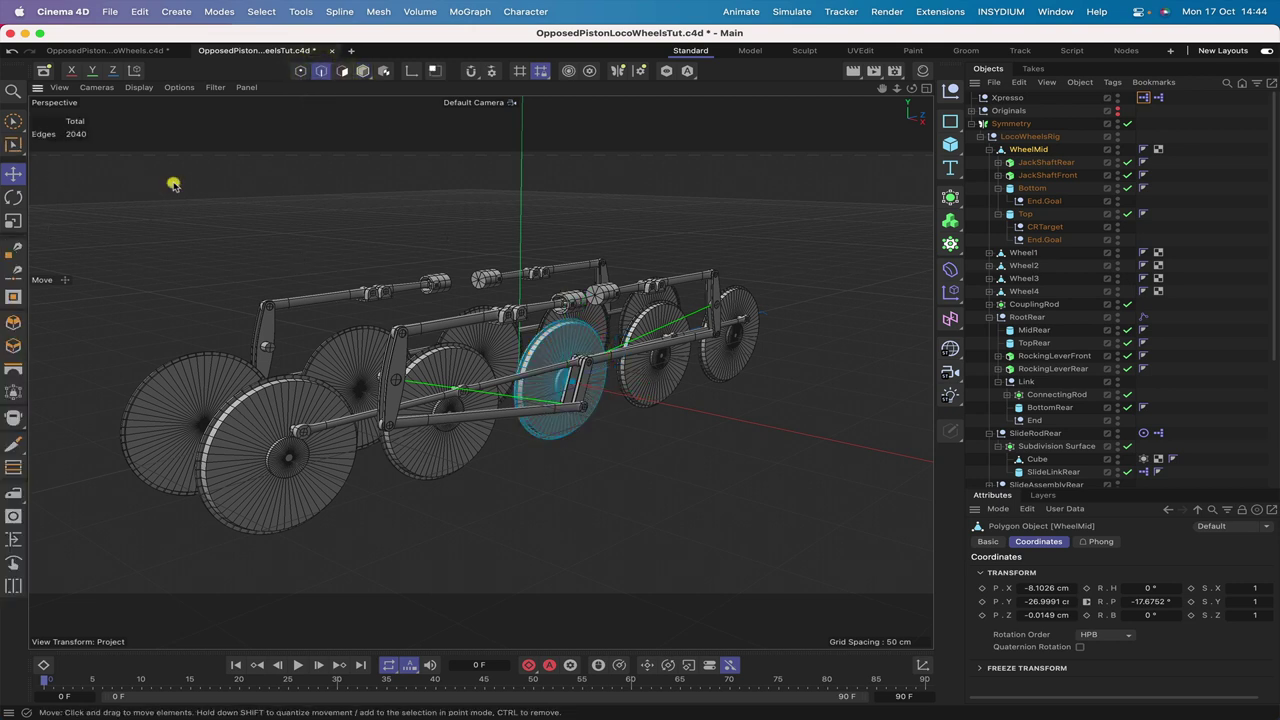
pyautogui.press('u')
pyautogui.press('l')
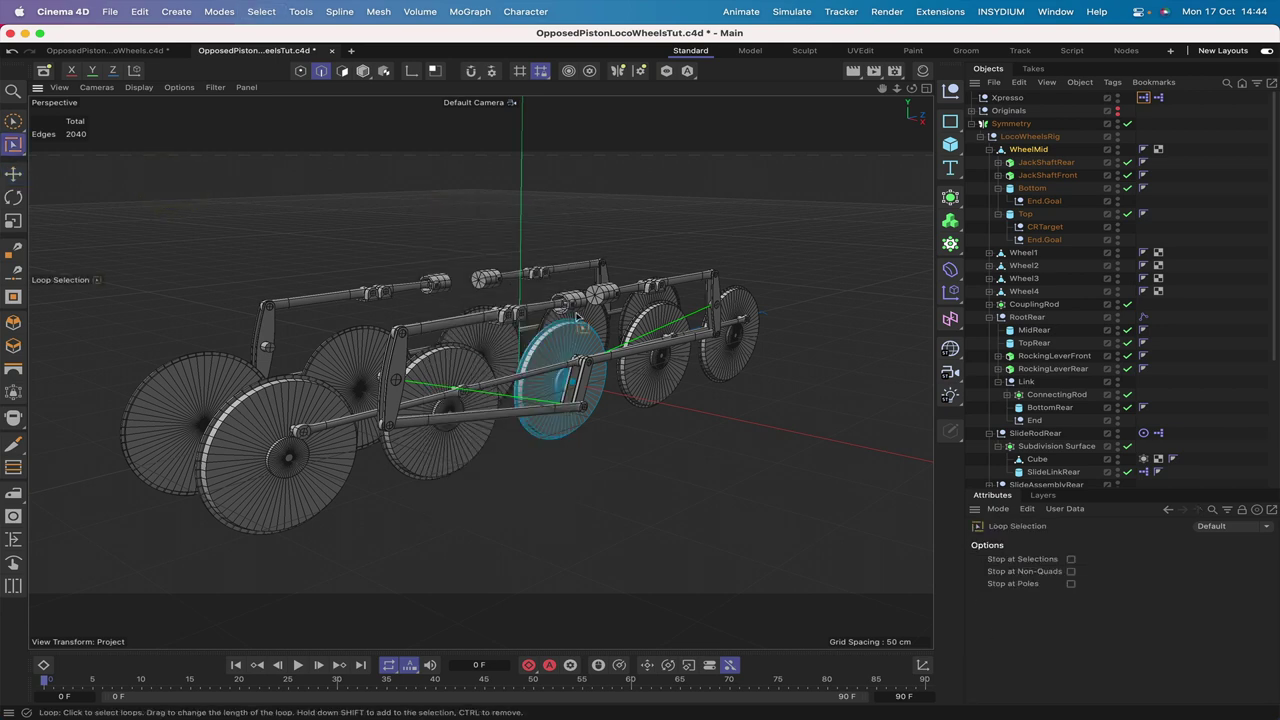
# Step: Convert the middle wheel's rim edge loop into WheelMid.Spline and move it to the hierarchy top
pyautogui.moveTo(896, 88); pyautogui.dragTo(930, 100)
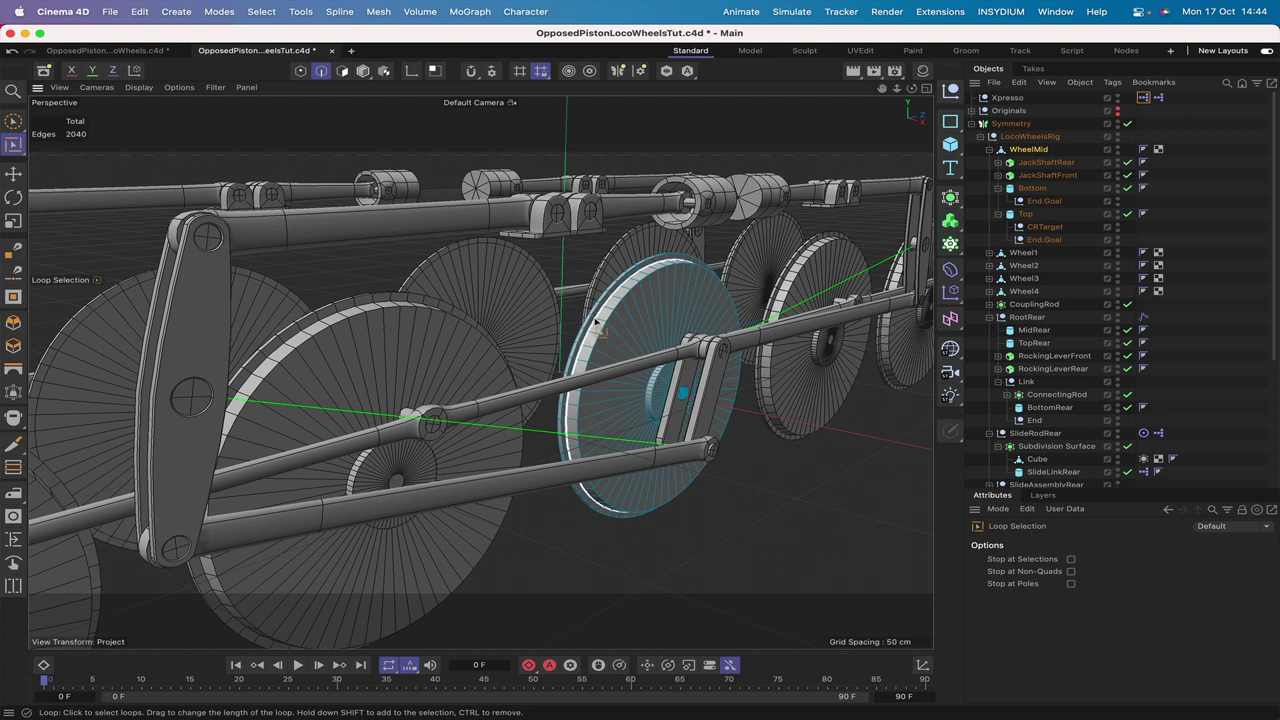
pyautogui.click(600, 325)
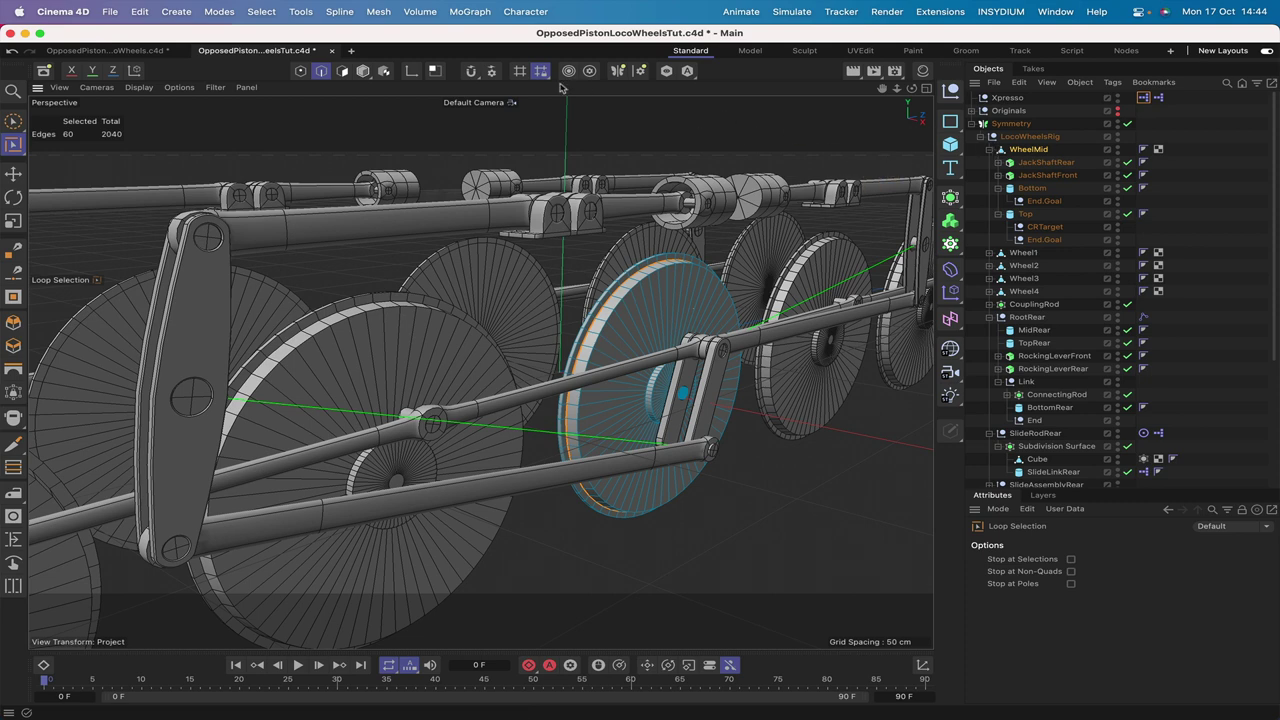
pyautogui.click(376, 12)
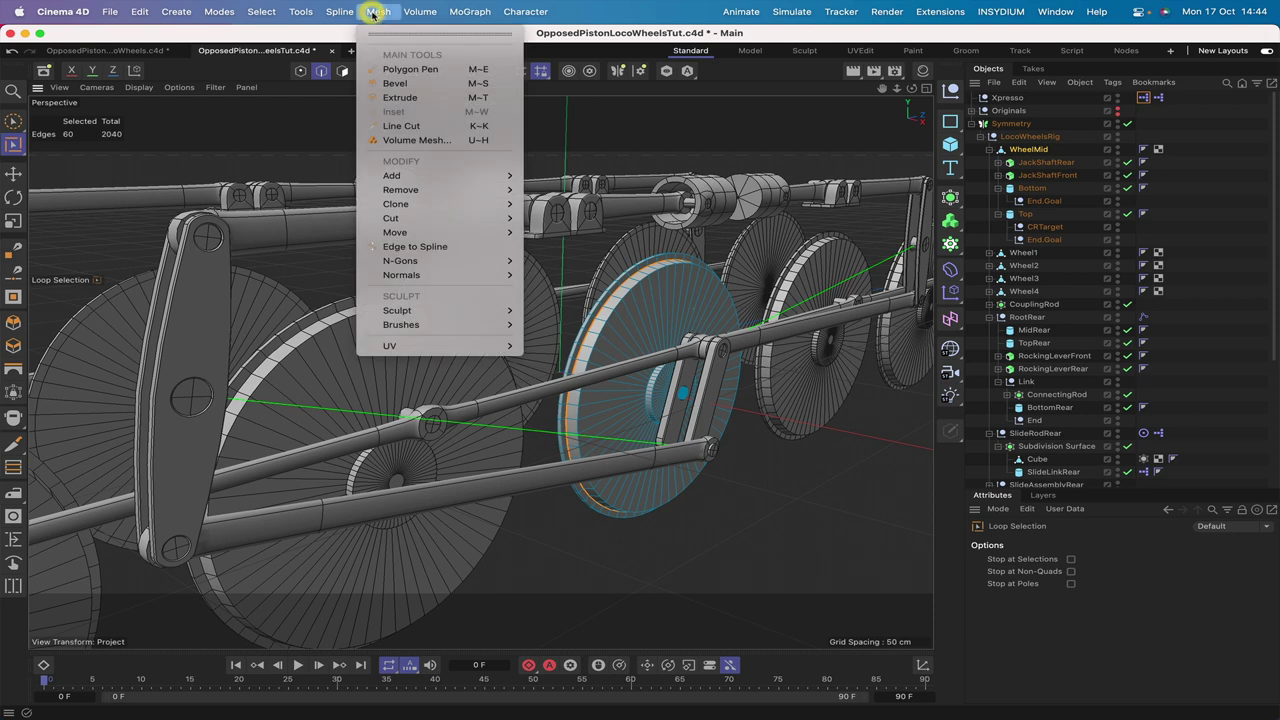
pyautogui.click(396, 251)
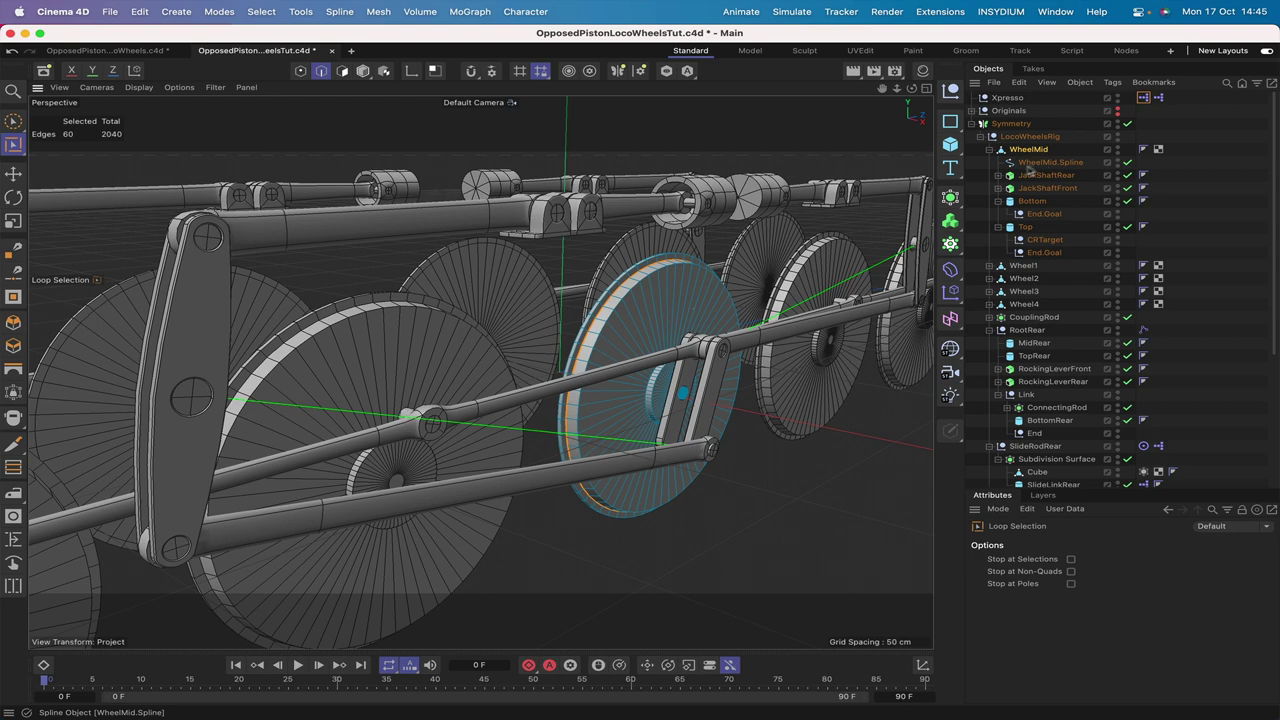
pyautogui.moveTo(1051, 166); pyautogui.dragTo(1044, 93)
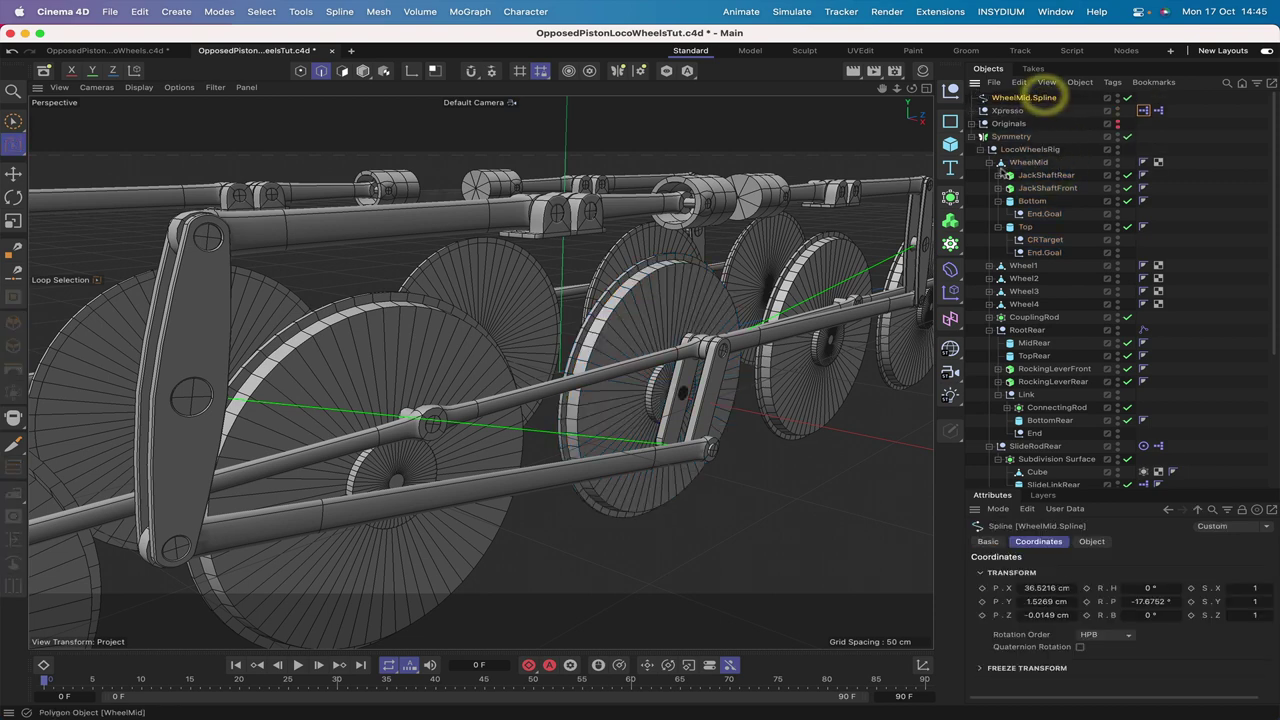
# Step: Add WheelMid.Spline to the XPresso graph as a node with an Object output
pyautogui.doubleClick(1143, 110)
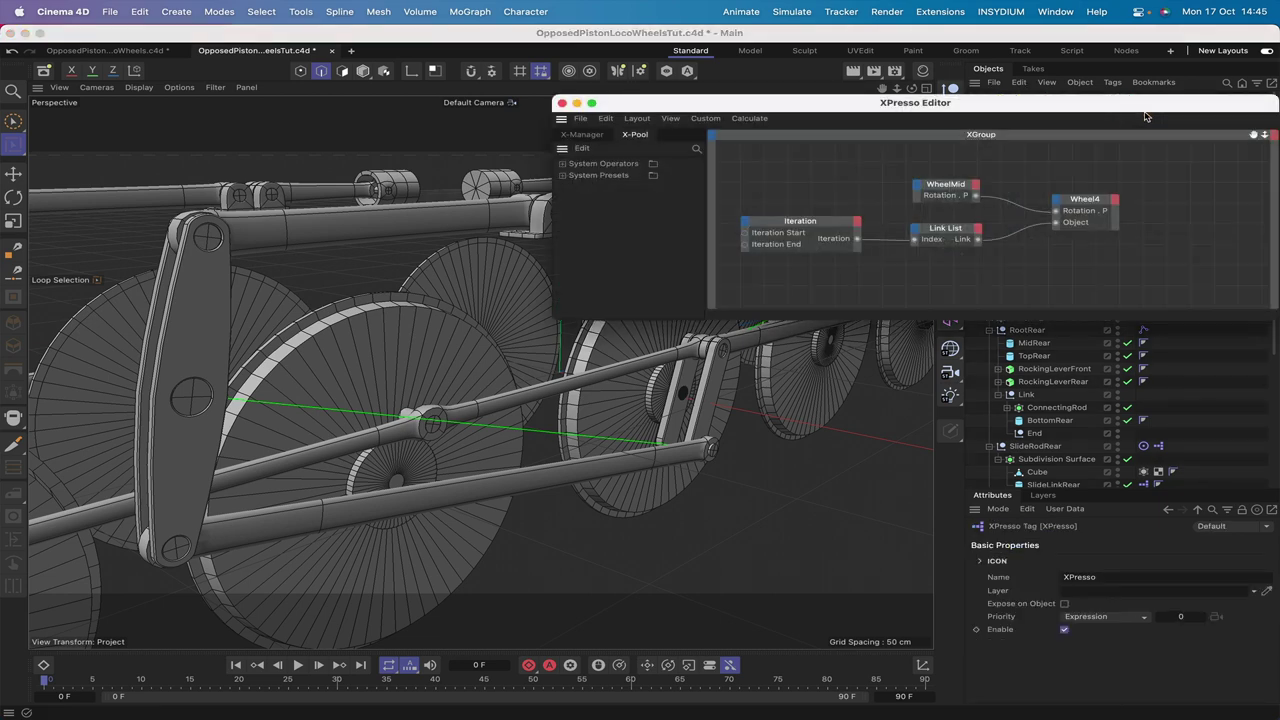
pyautogui.moveTo(1040, 113); pyautogui.dragTo(704, 104)
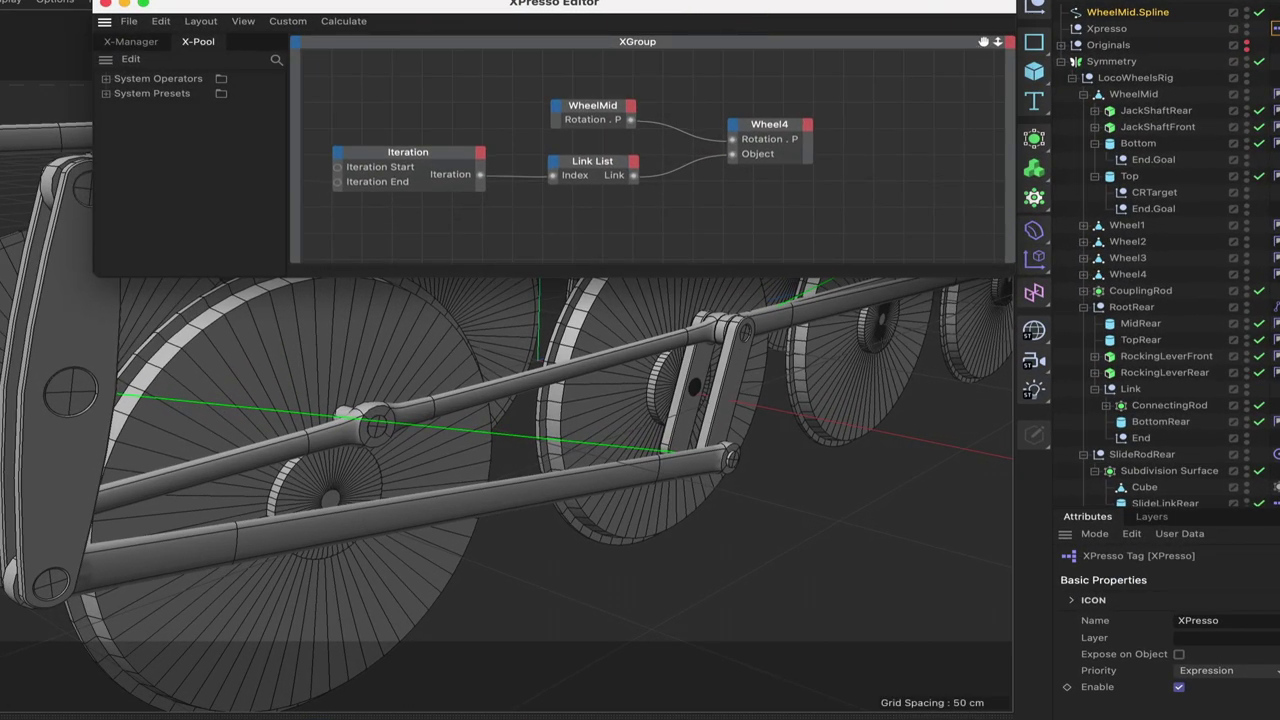
pyautogui.moveTo(985, 42); pyautogui.dragTo(1002, 132)
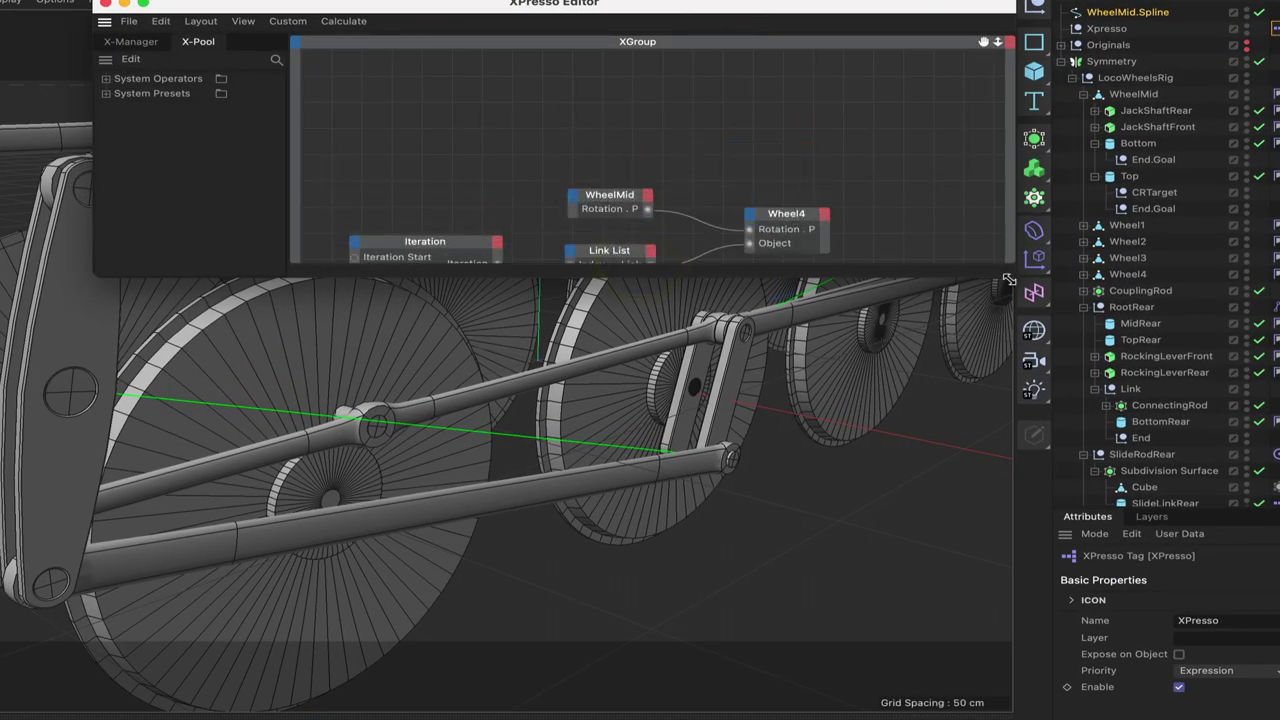
pyautogui.moveTo(1008, 280); pyautogui.dragTo(1130, 388)
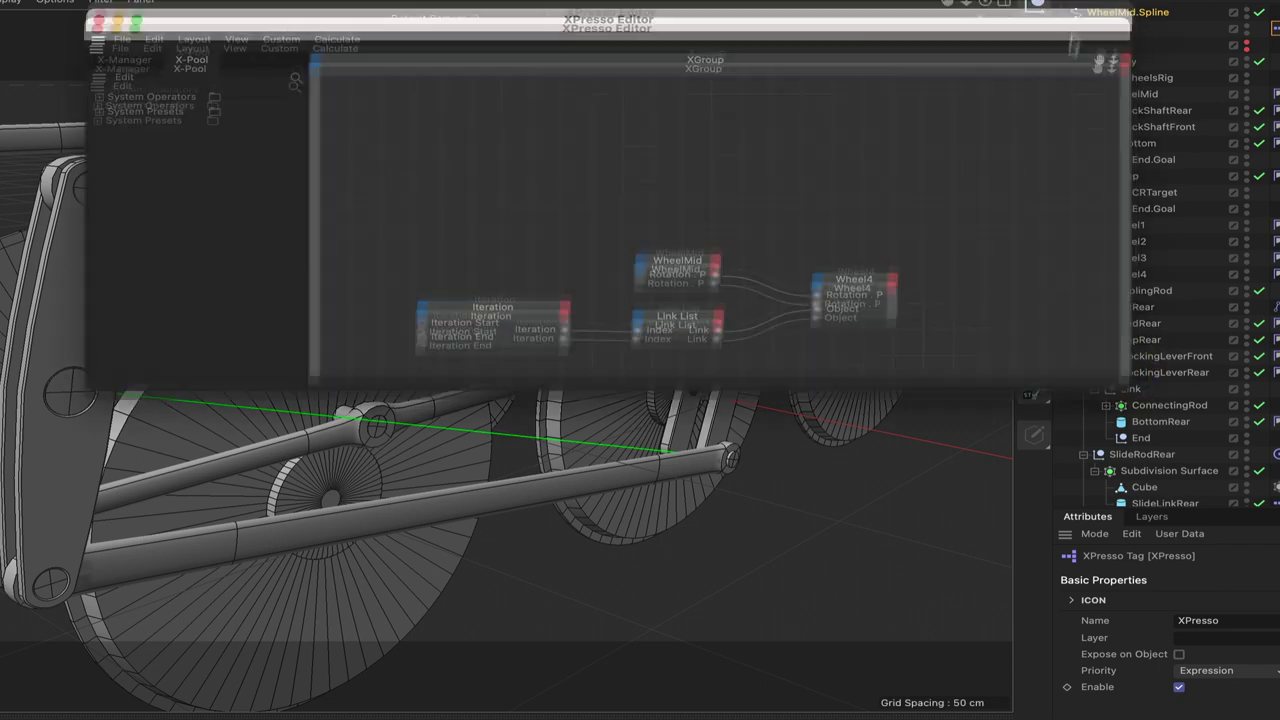
pyautogui.moveTo(1127, 12); pyautogui.dragTo(410, 301)
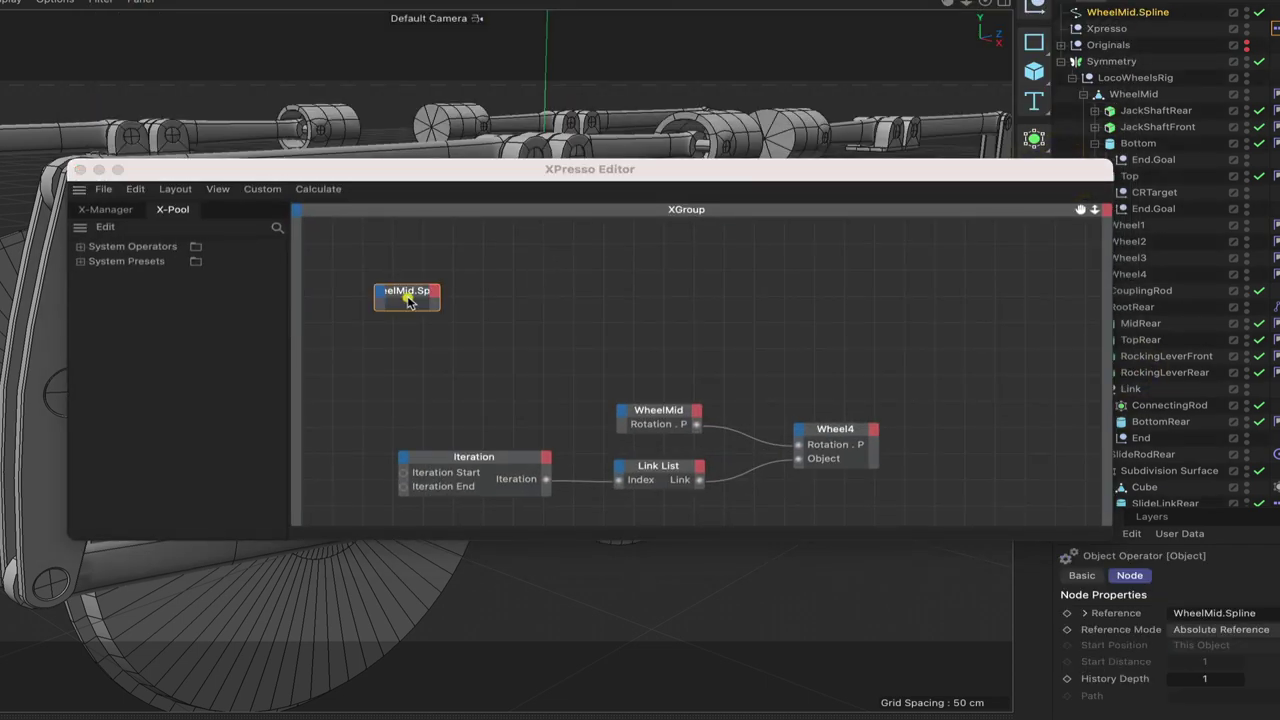
pyautogui.click(433, 291)
pyautogui.click(466, 396)
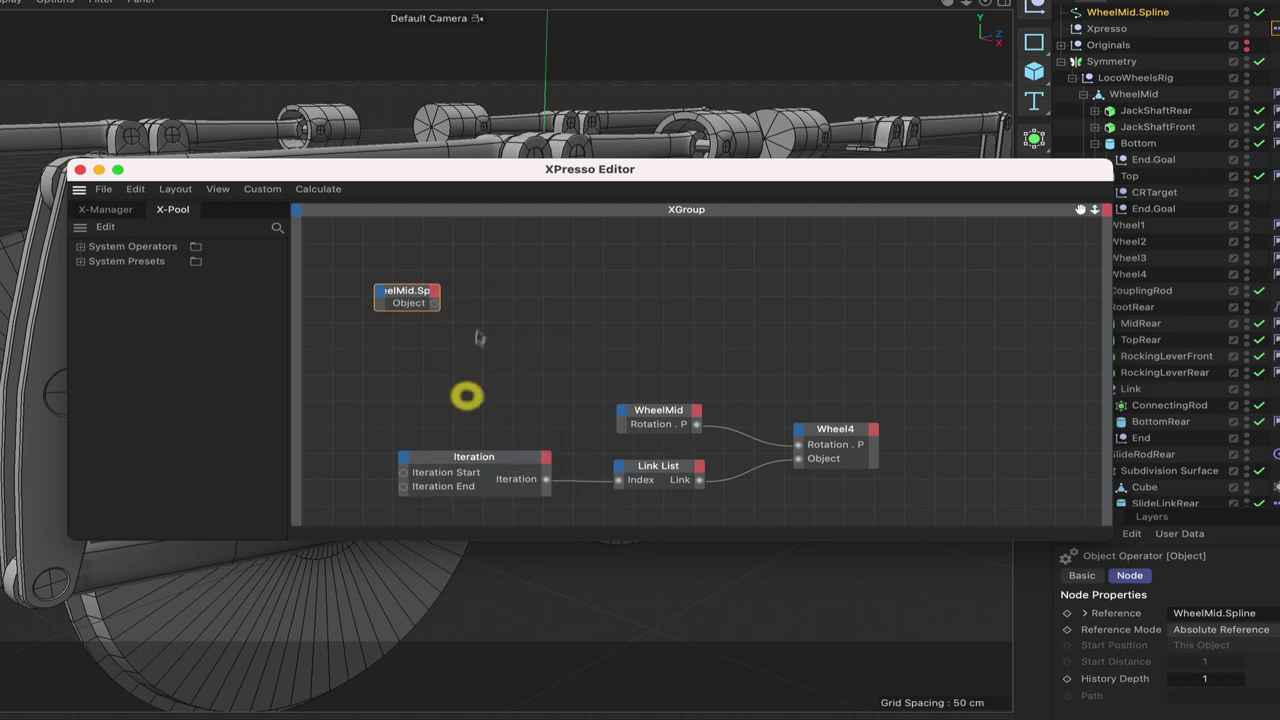
# Step: Add a Spline node fed by WheelMid.Spline's Object, with a Length output
pyautogui.rightClick(515, 305)
pyautogui.moveTo(590, 340)
pyautogui.moveTo(735, 343)
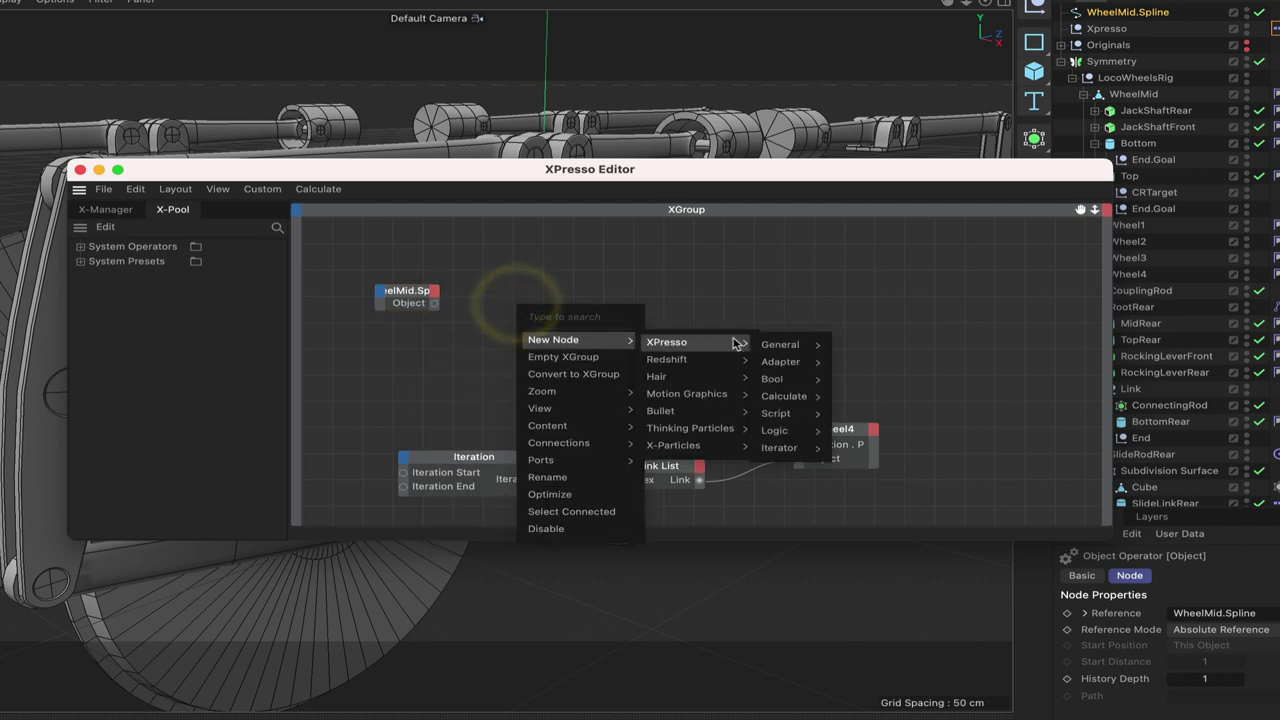
pyautogui.moveTo(805, 345)
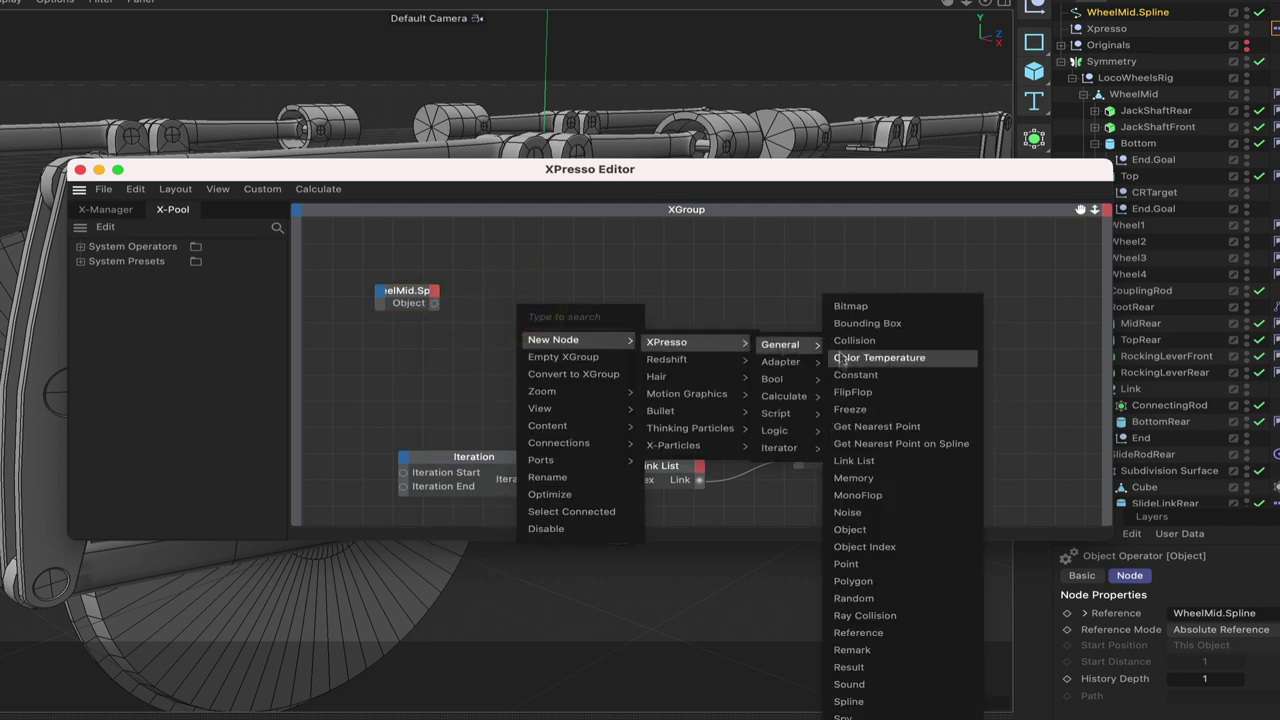
pyautogui.click(849, 702)
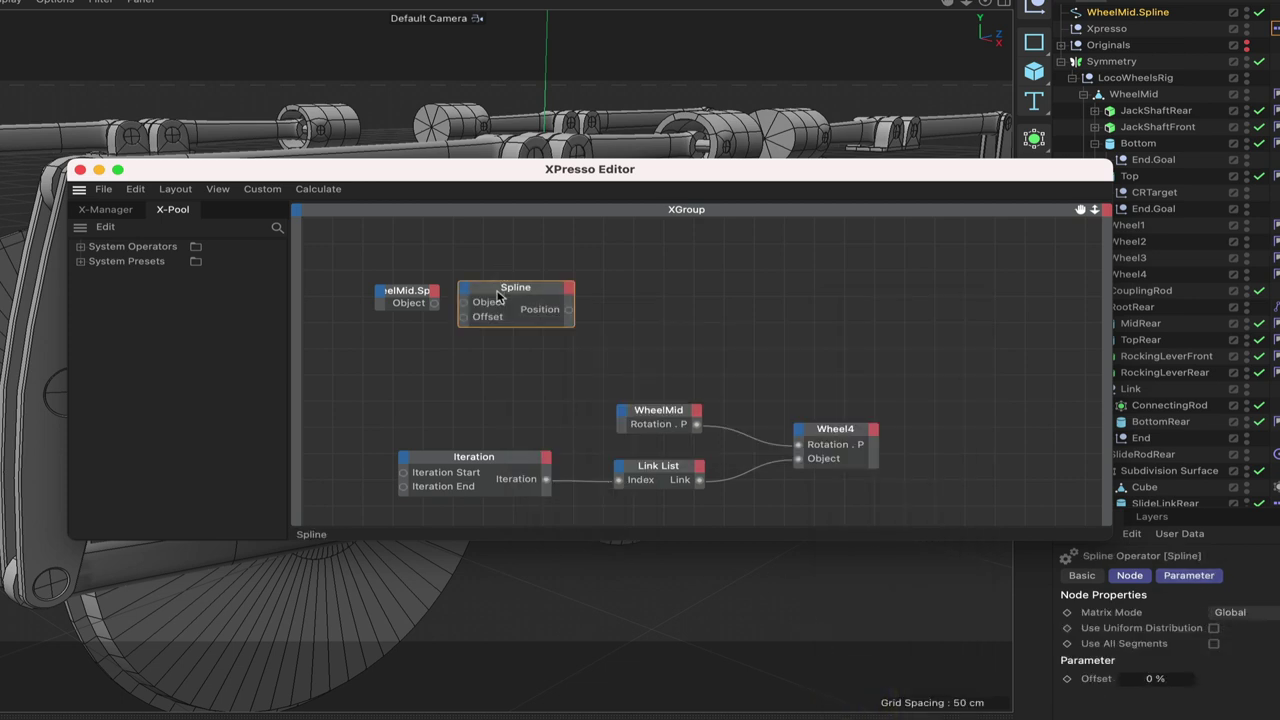
pyautogui.moveTo(498, 292); pyautogui.dragTo(540, 290)
pyautogui.moveTo(434, 304); pyautogui.dragTo(622, 294)
pyautogui.click(402, 293)
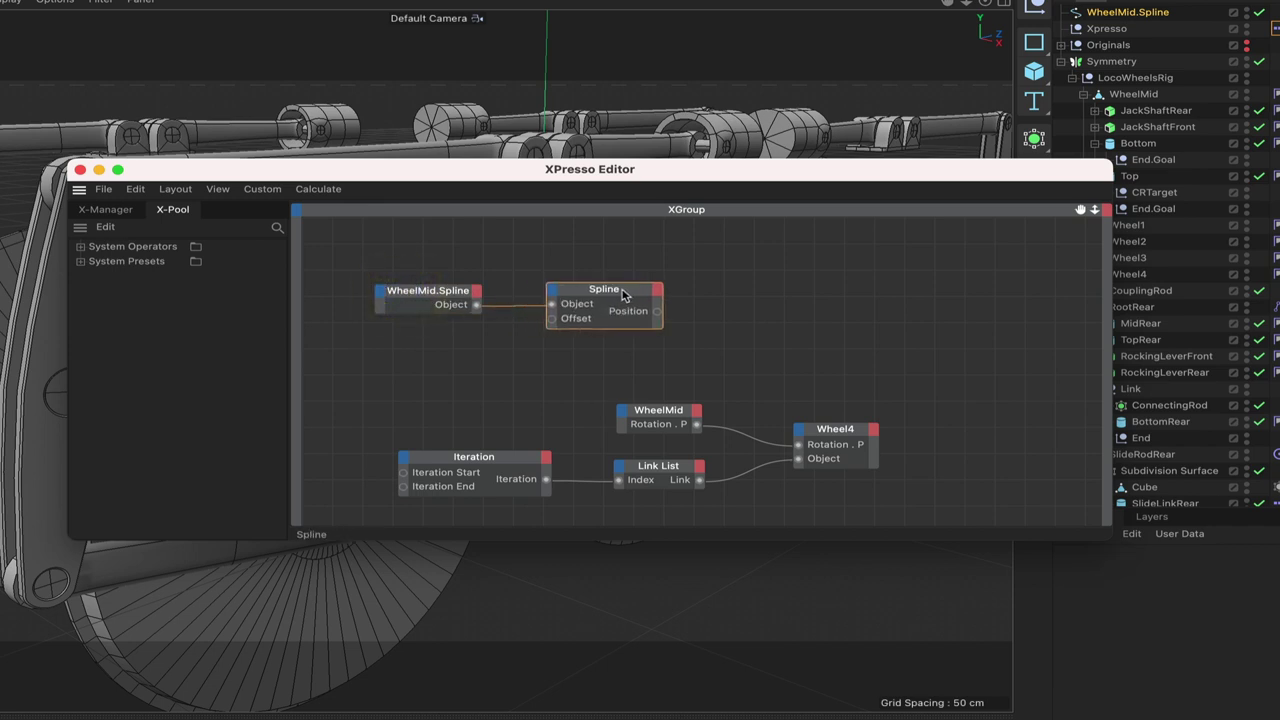
pyautogui.click(656, 290)
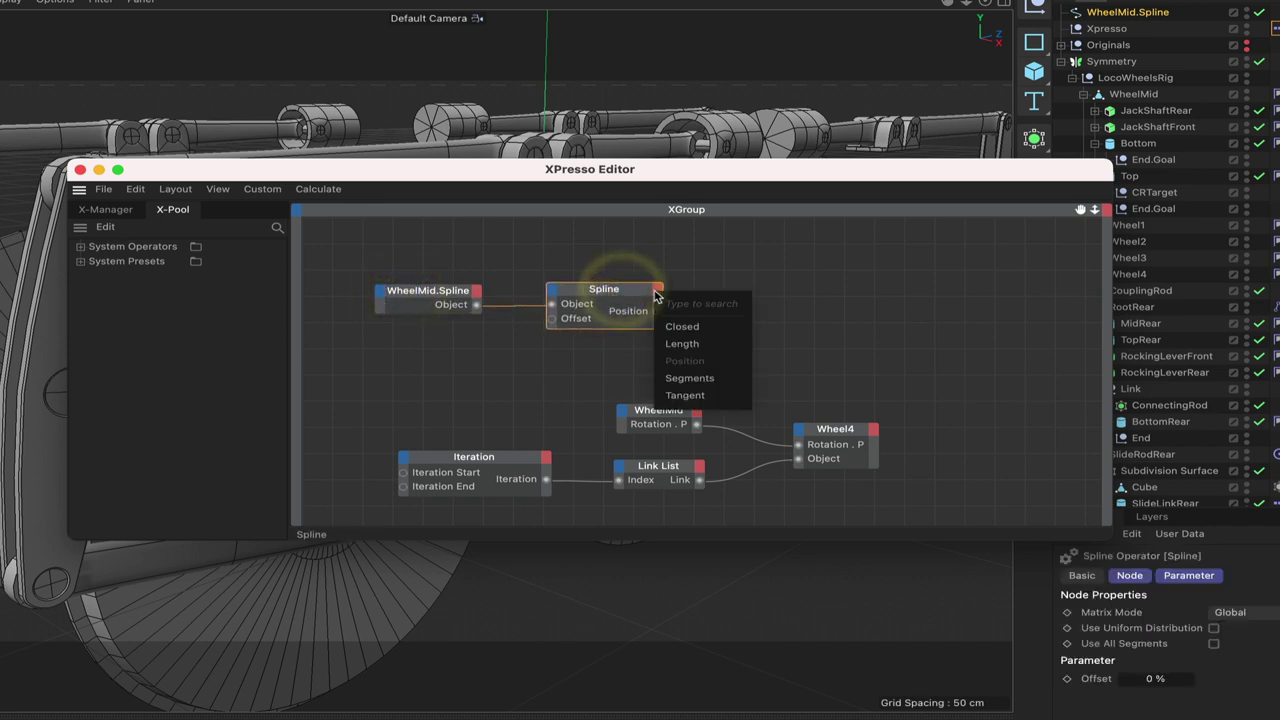
pyautogui.click(682, 343)
# Step: Connect the Spline node's Length to a new Result node showing 255.934
pyautogui.rightClick(747, 328)
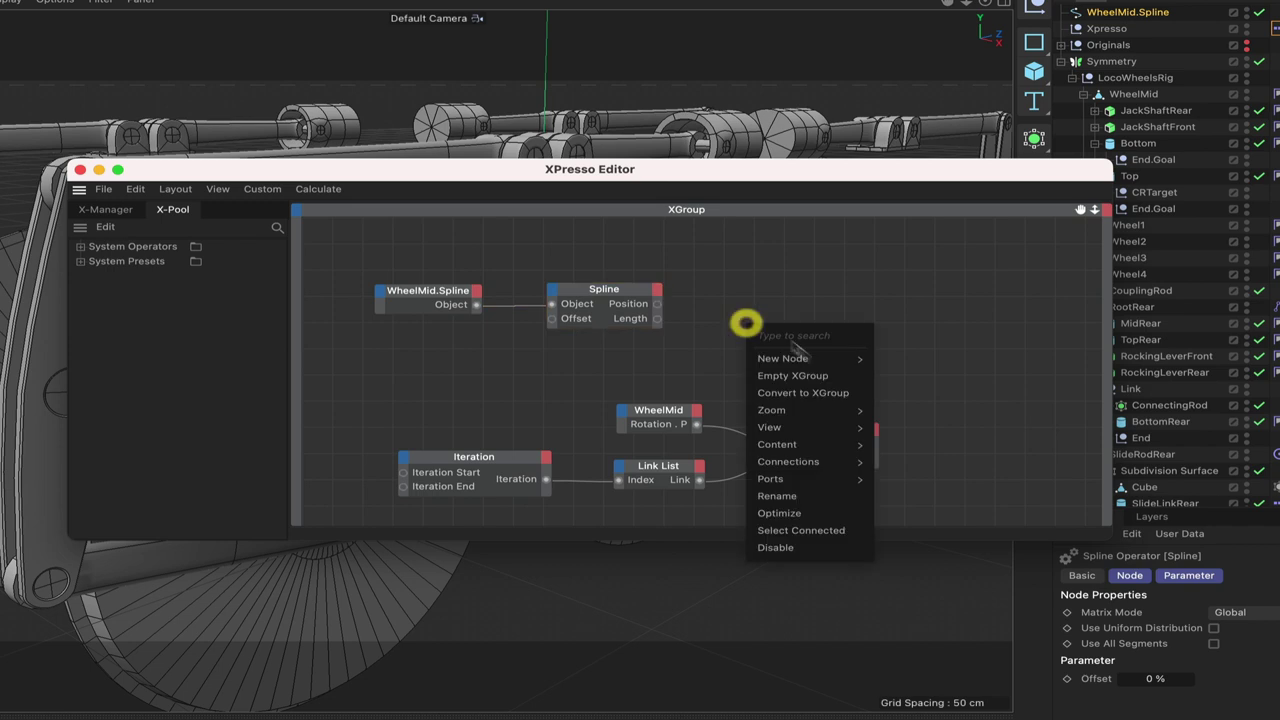
pyautogui.moveTo(805, 358)
pyautogui.moveTo(948, 360)
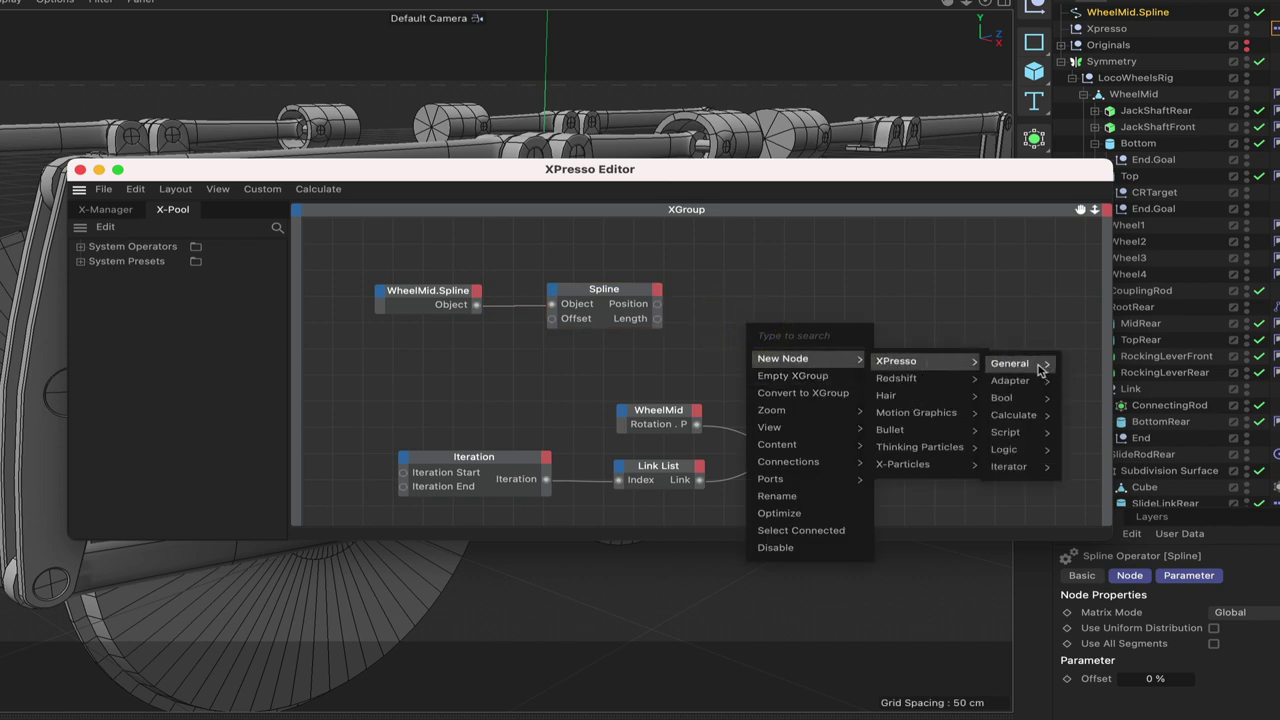
pyautogui.moveTo(1040, 364)
pyautogui.click(1078, 665)
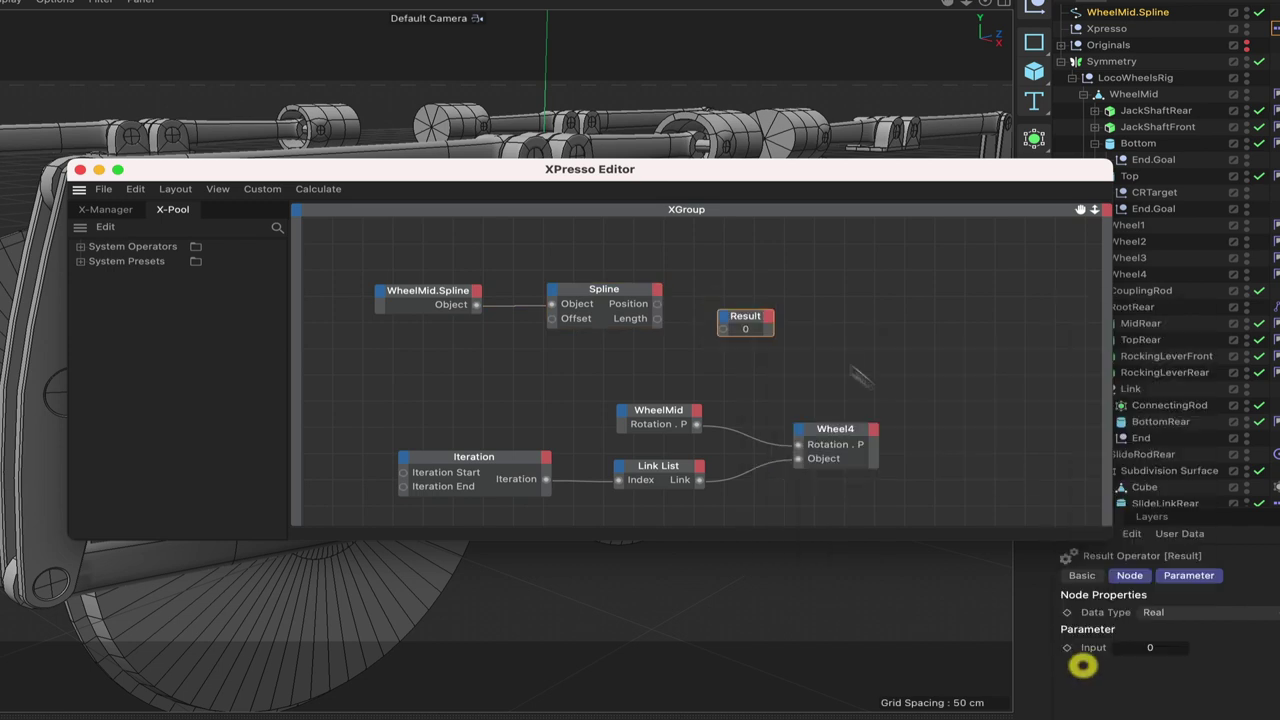
pyautogui.moveTo(706, 338); pyautogui.dragTo(723, 329)
pyautogui.click(754, 322)
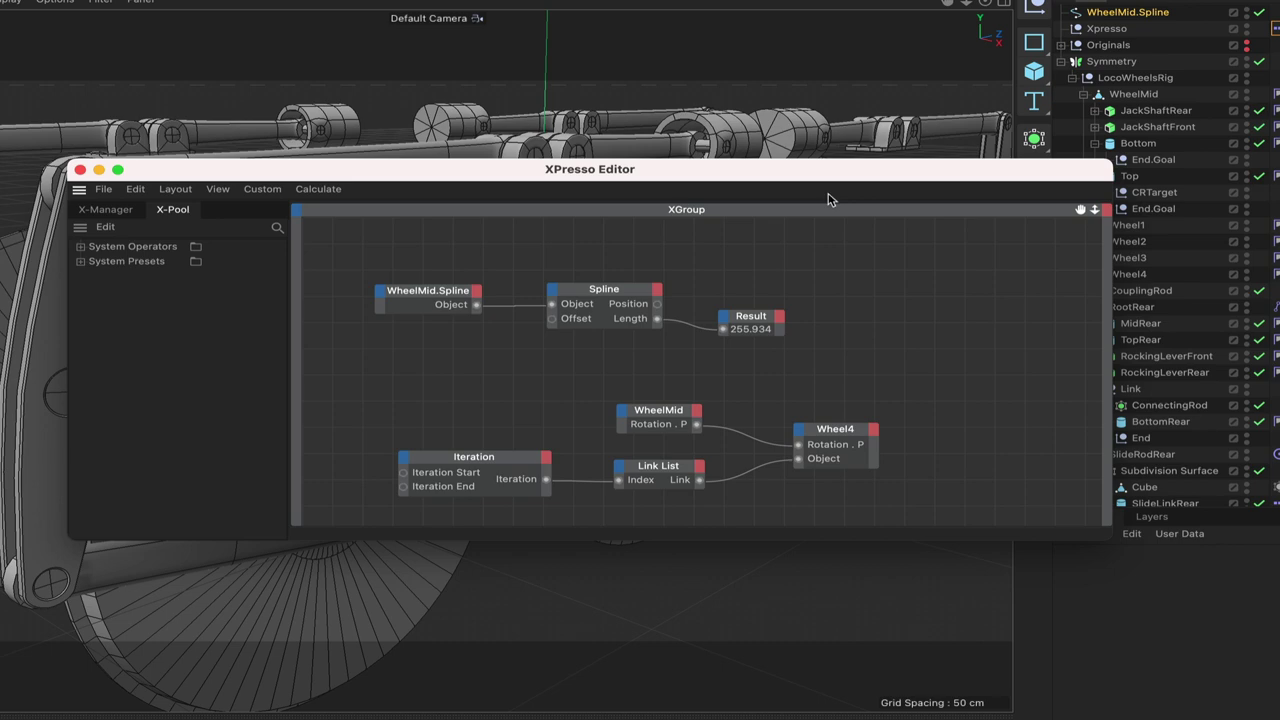
pyautogui.moveTo(812, 185); pyautogui.dragTo(863, 232)
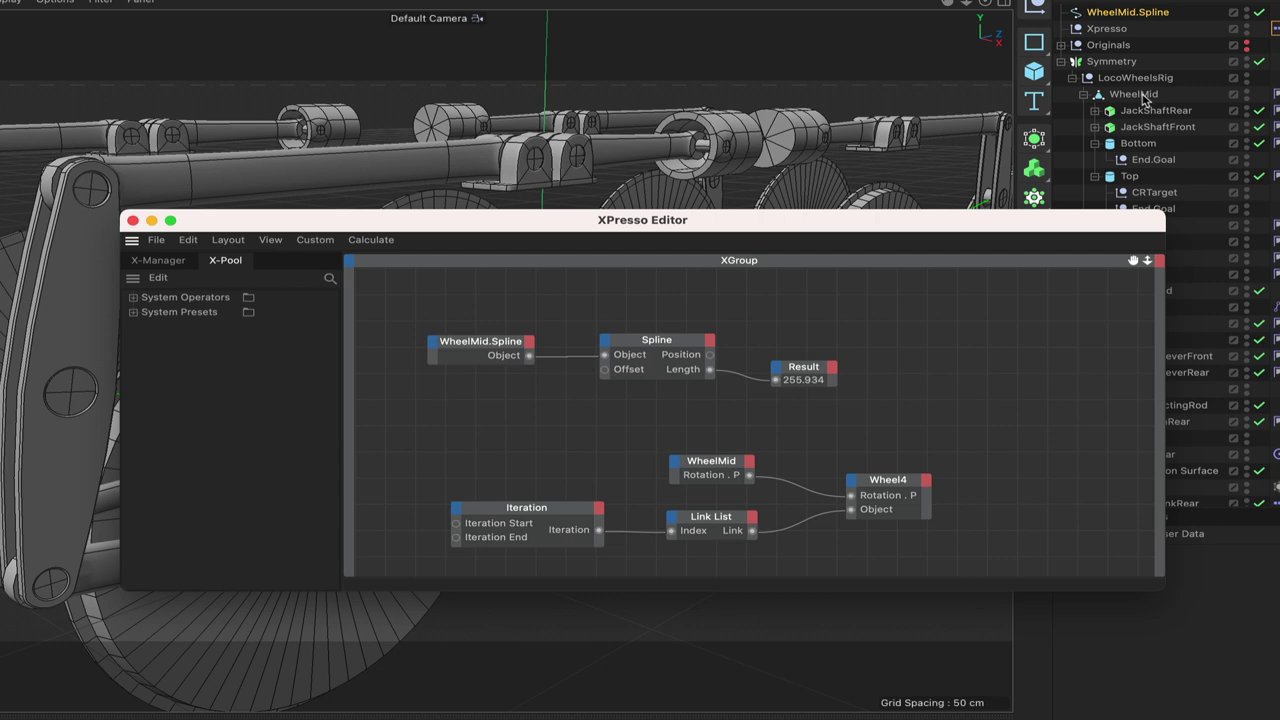
# Step: Add LocoWheelsRig as an XPresso node with a Position . Z output
pyautogui.moveTo(1128, 82); pyautogui.dragTo(462, 442)
pyautogui.click(451, 439)
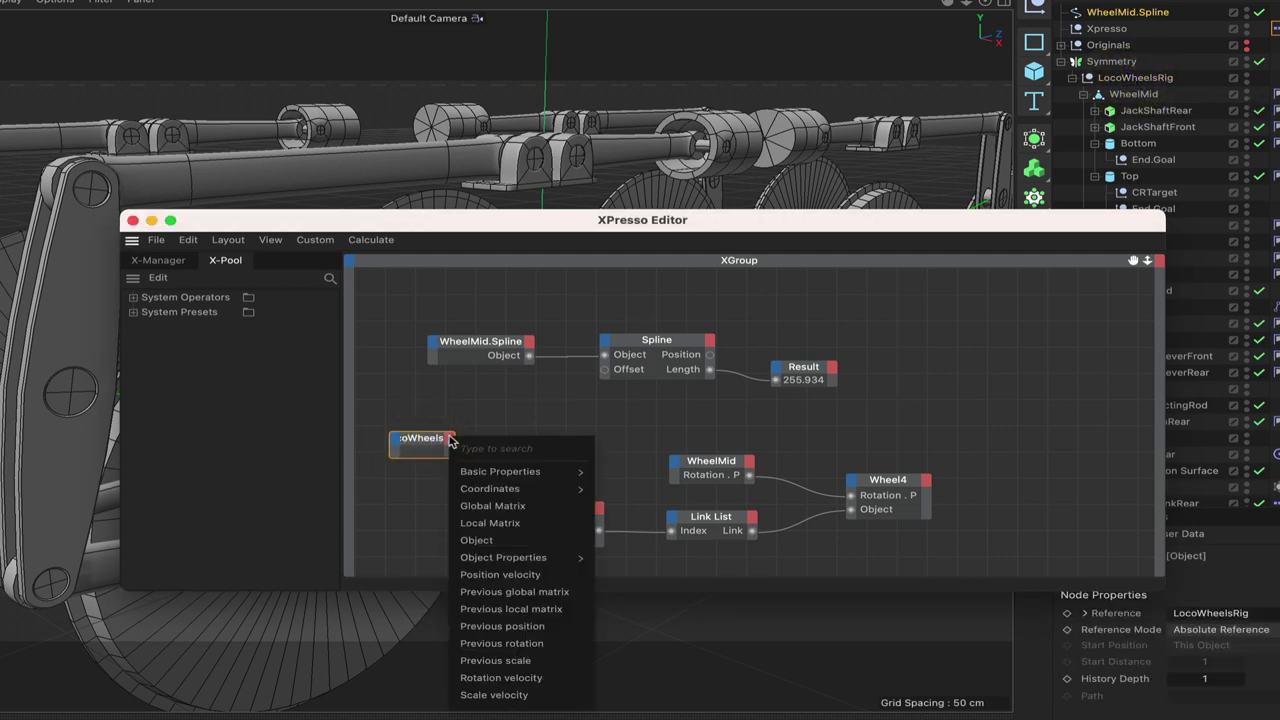
pyautogui.moveTo(500, 488)
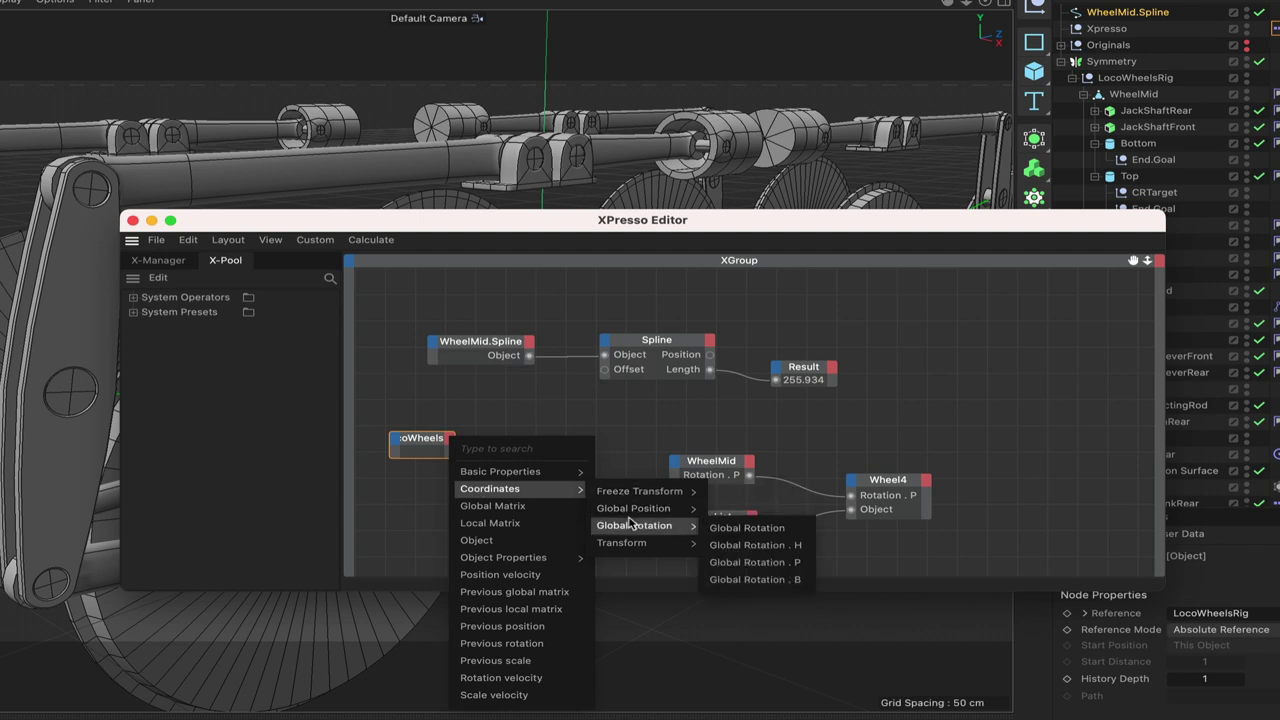
pyautogui.moveTo(630, 543)
pyautogui.moveTo(740, 545)
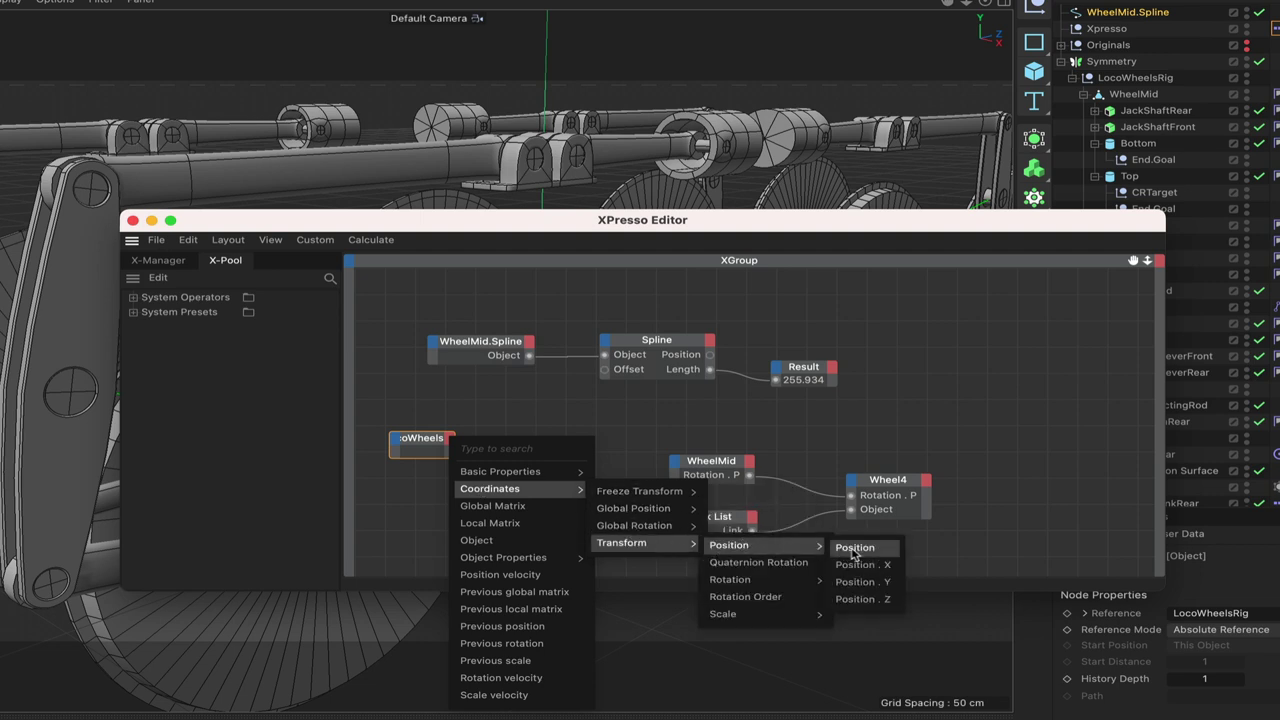
pyautogui.click(860, 599)
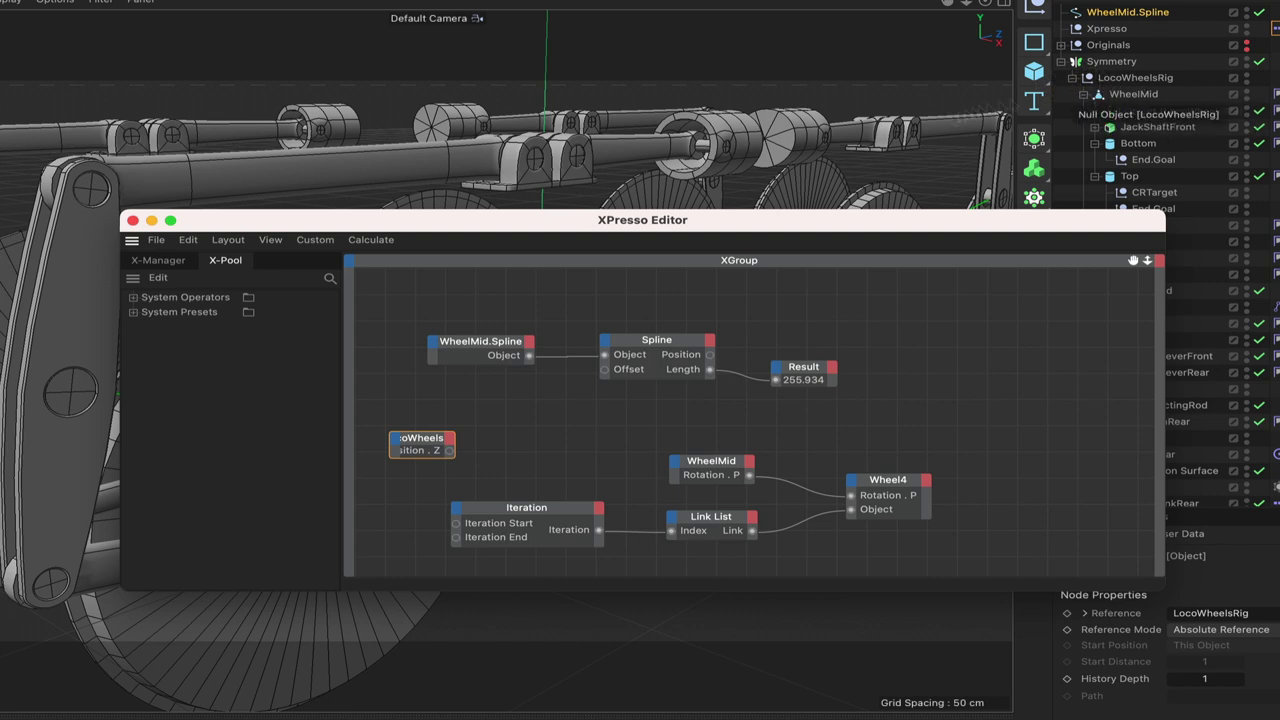
# Step: Add a Range Mapper node and feed the rig's Position . Z into it
pyautogui.rightClick(446, 452)
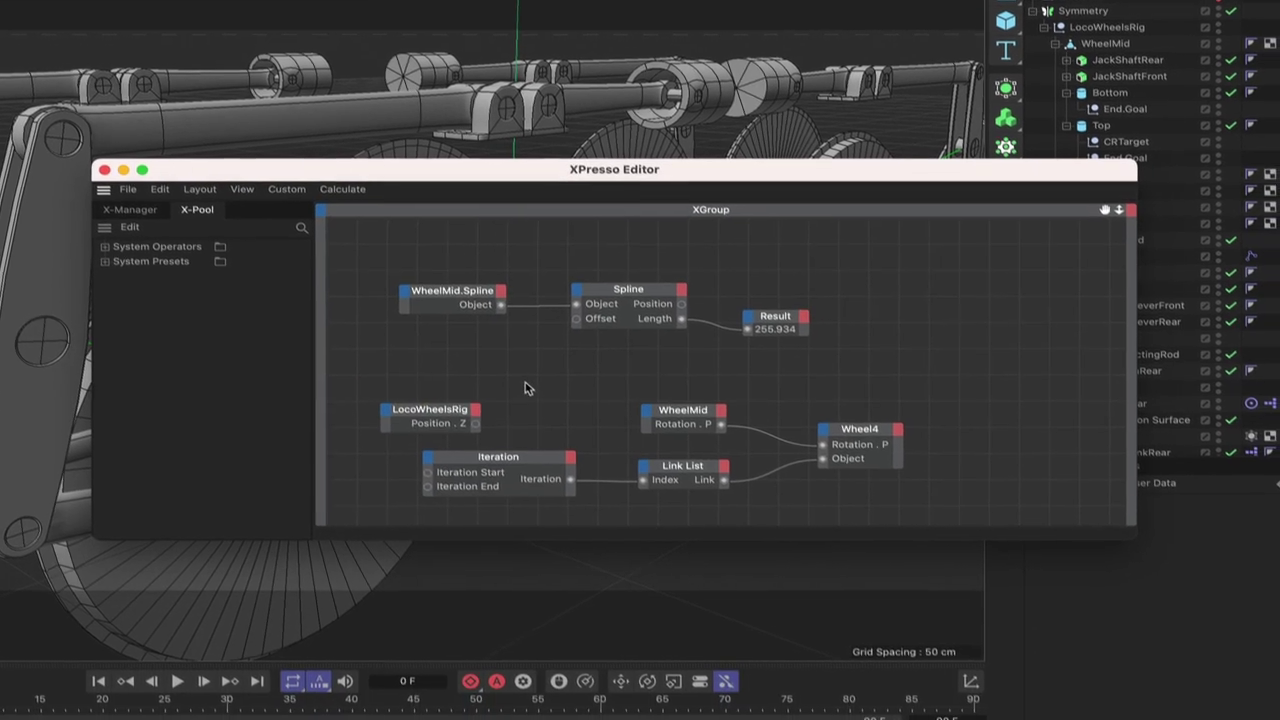
pyautogui.rightClick(525, 383)
pyautogui.moveTo(573, 419)
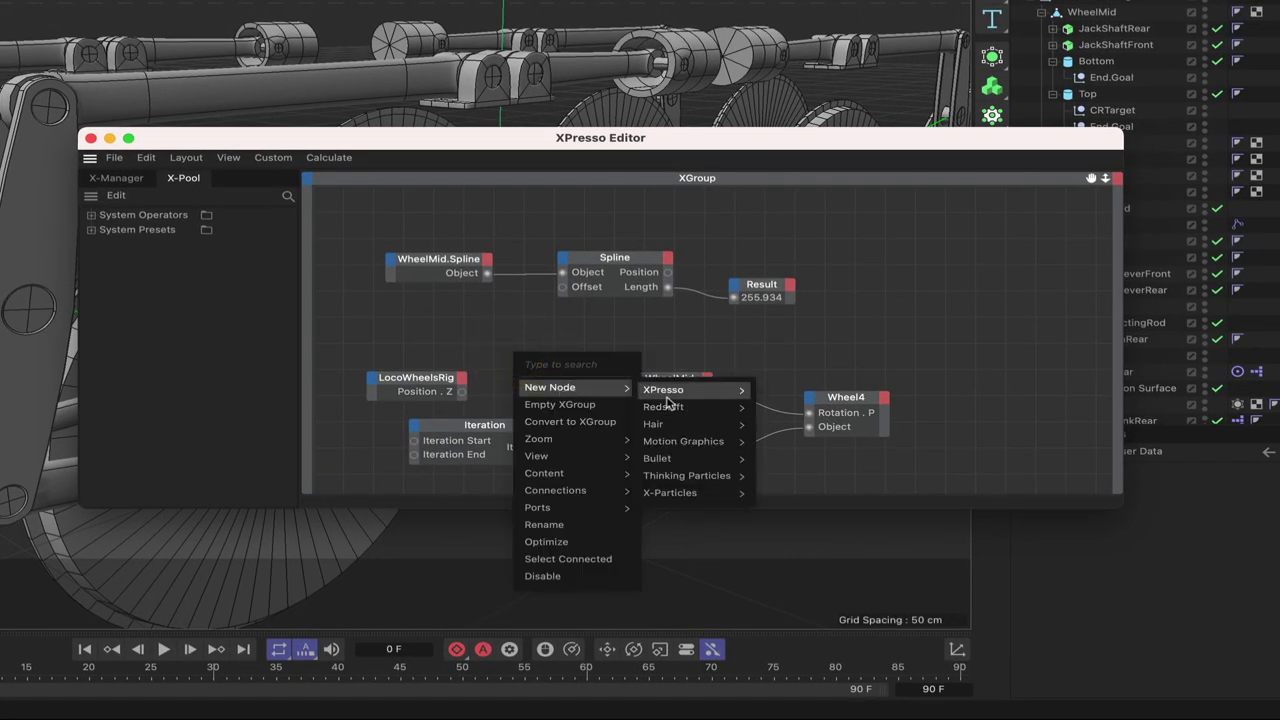
pyautogui.moveTo(670, 391)
pyautogui.moveTo(790, 443)
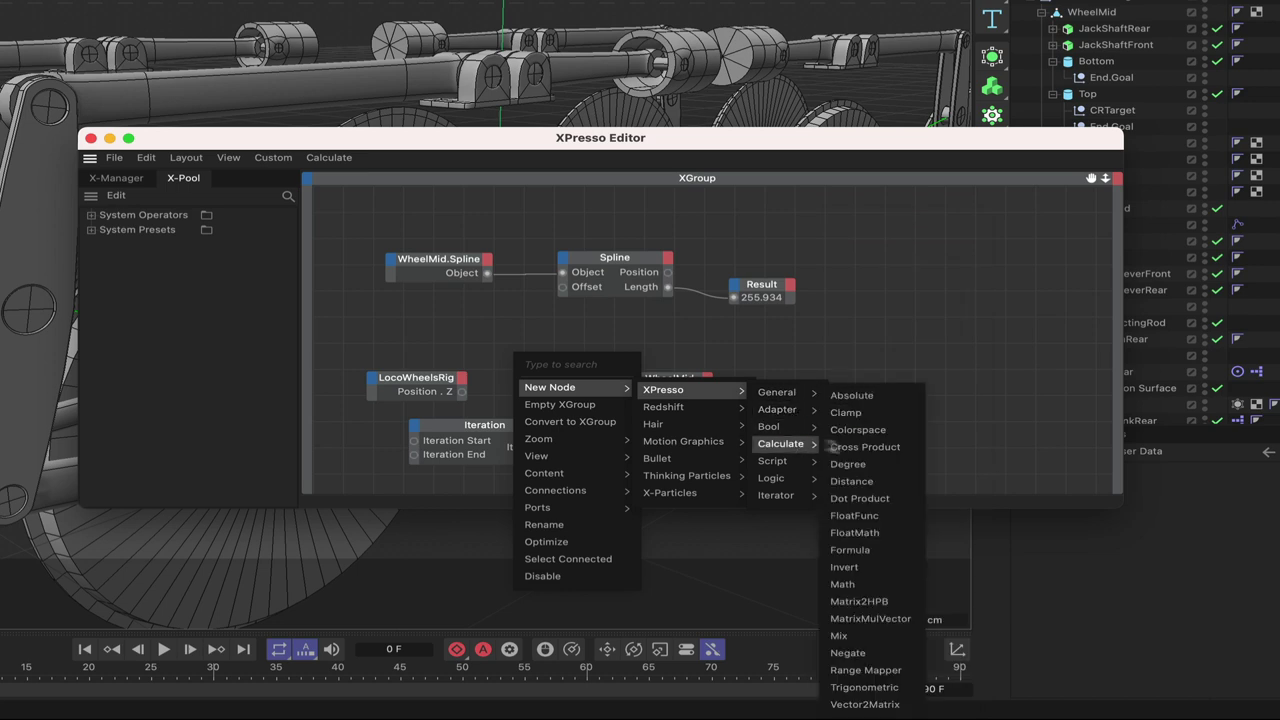
pyautogui.click(866, 670)
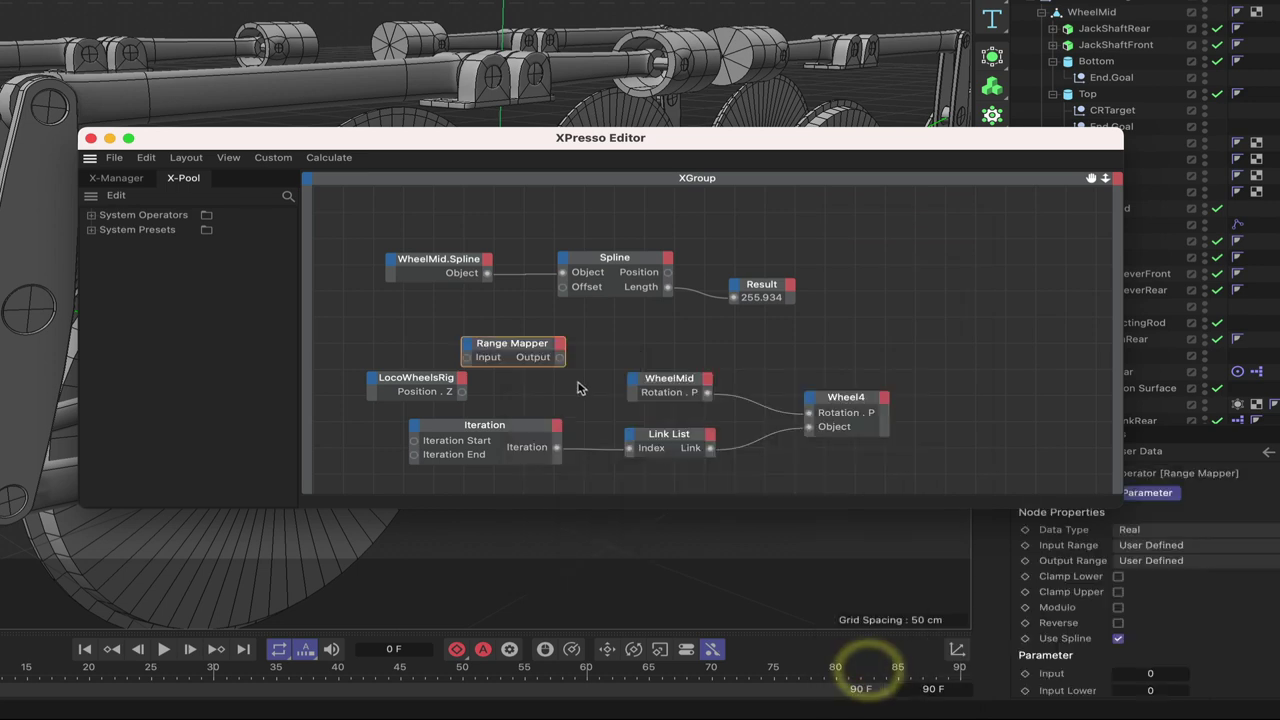
pyautogui.moveTo(541, 346); pyautogui.dragTo(574, 381)
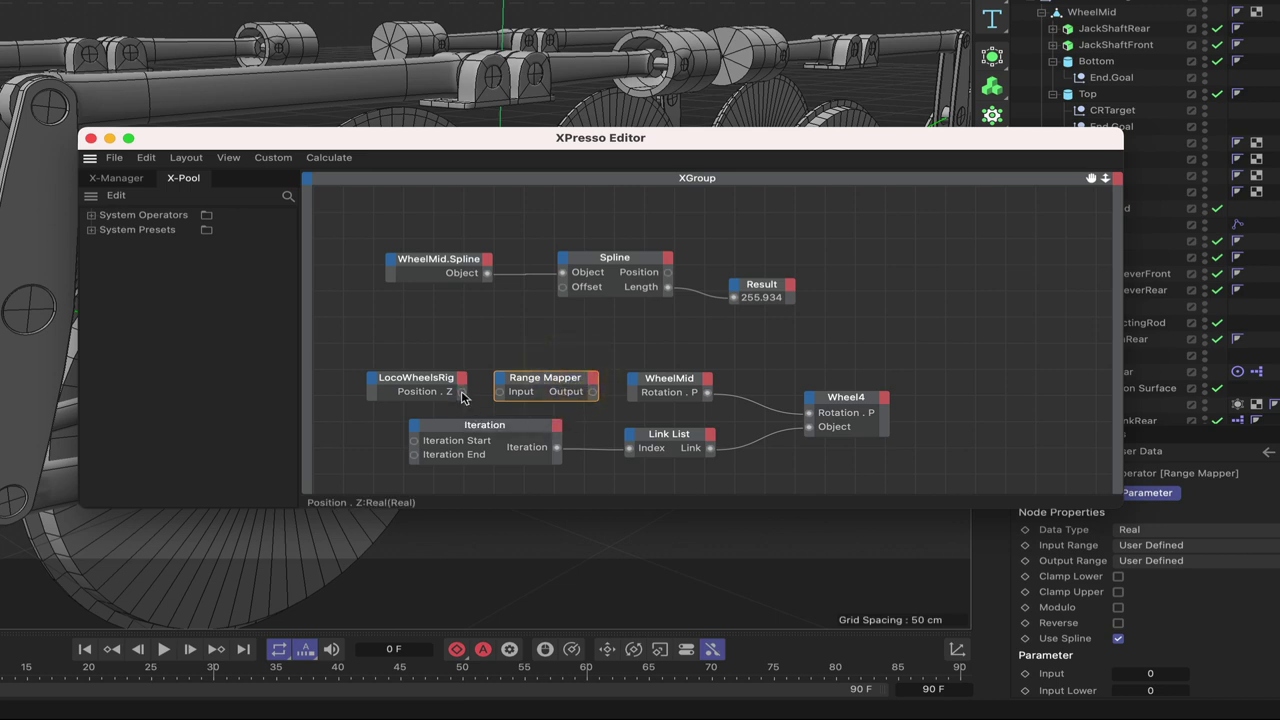
pyautogui.moveTo(462, 393); pyautogui.dragTo(503, 397)
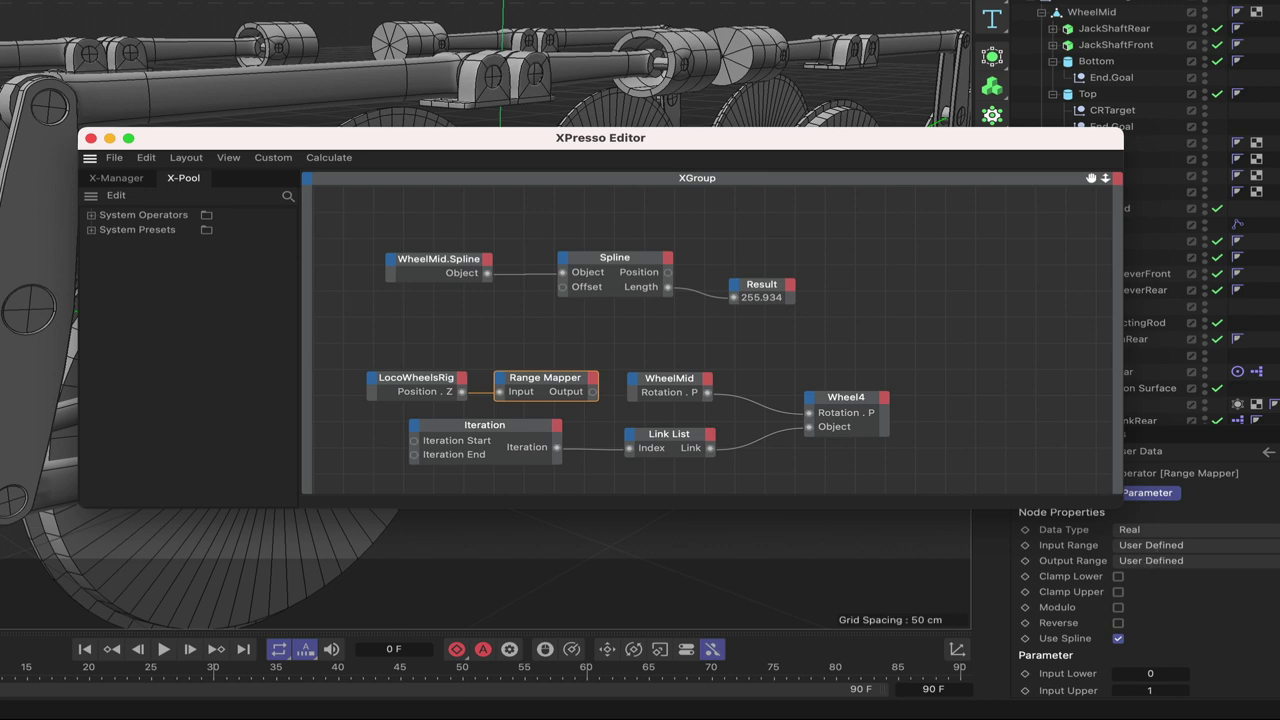
# Step: Set the Range Mapper's output range to Degree (0° to 360°) and begin editing Input Upper
pyautogui.scroll(-1, 1240, 558)
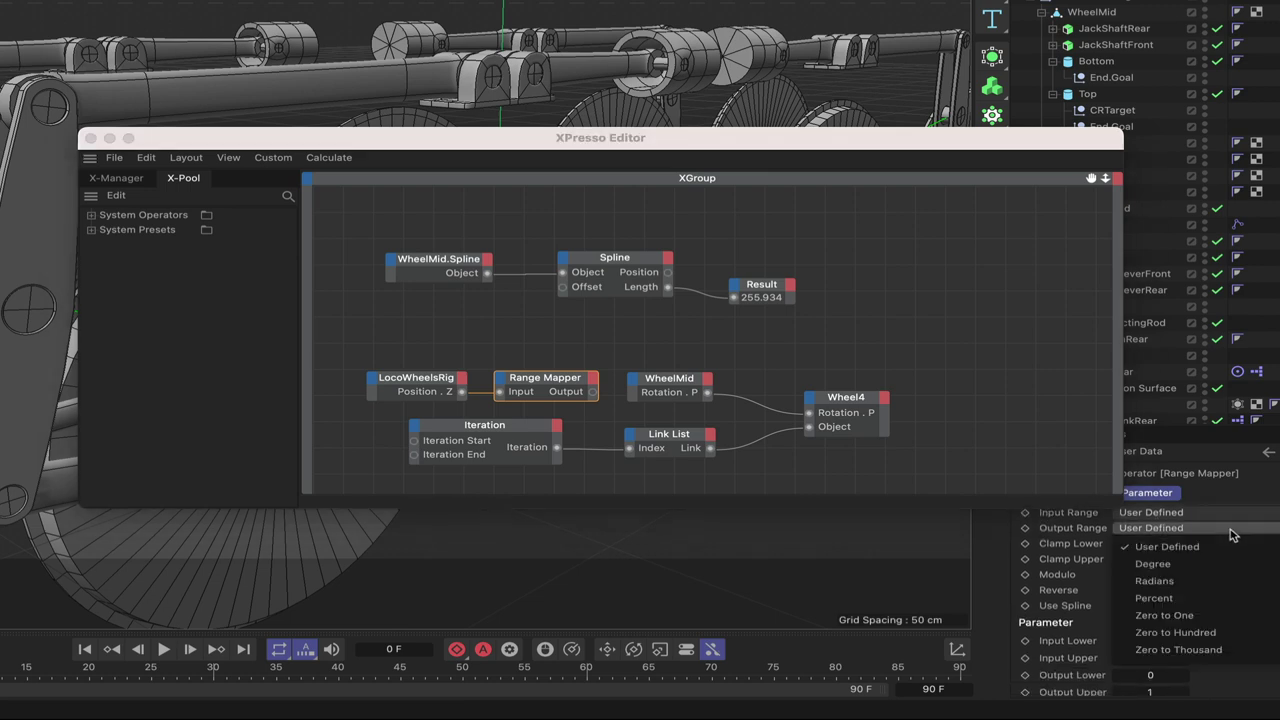
pyautogui.click(1231, 530)
pyautogui.click(1229, 564)
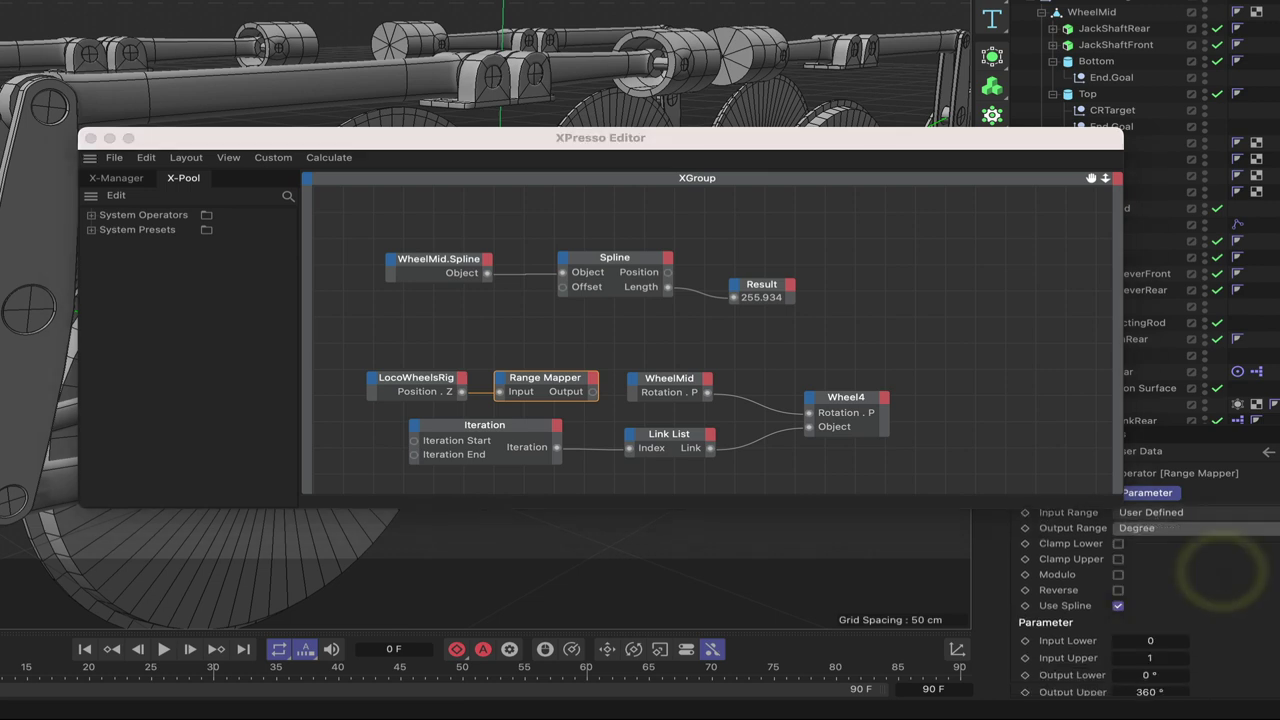
pyautogui.scroll(-1, 1136, 645)
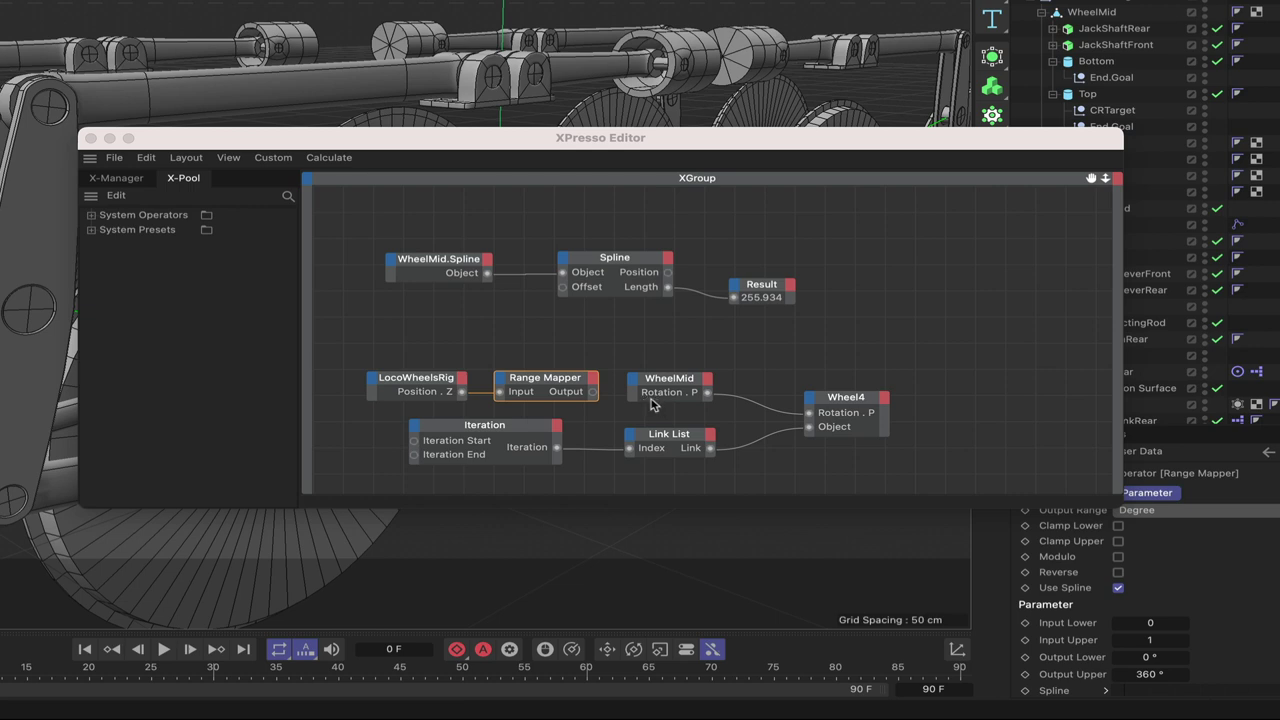
pyautogui.doubleClick(1145, 641)
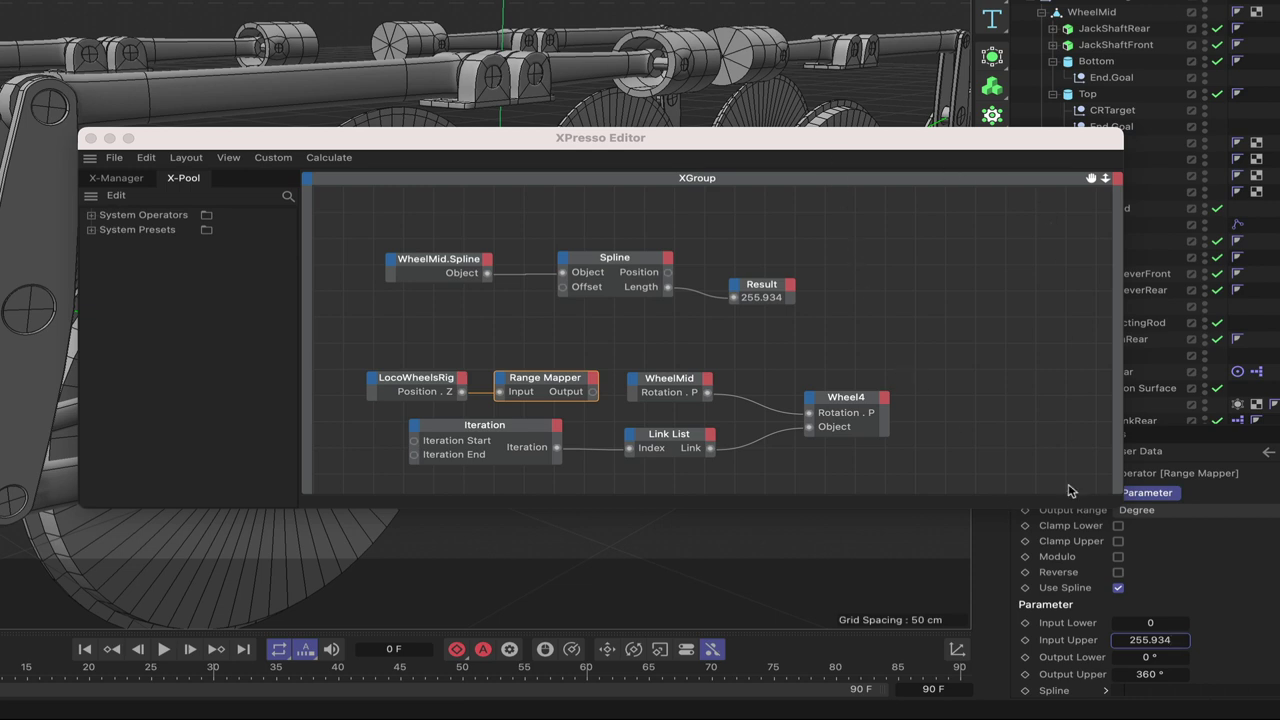
# Step: Set the Range Mapper's Output Range to Radians
pyautogui.scroll(2, 1202, 576)
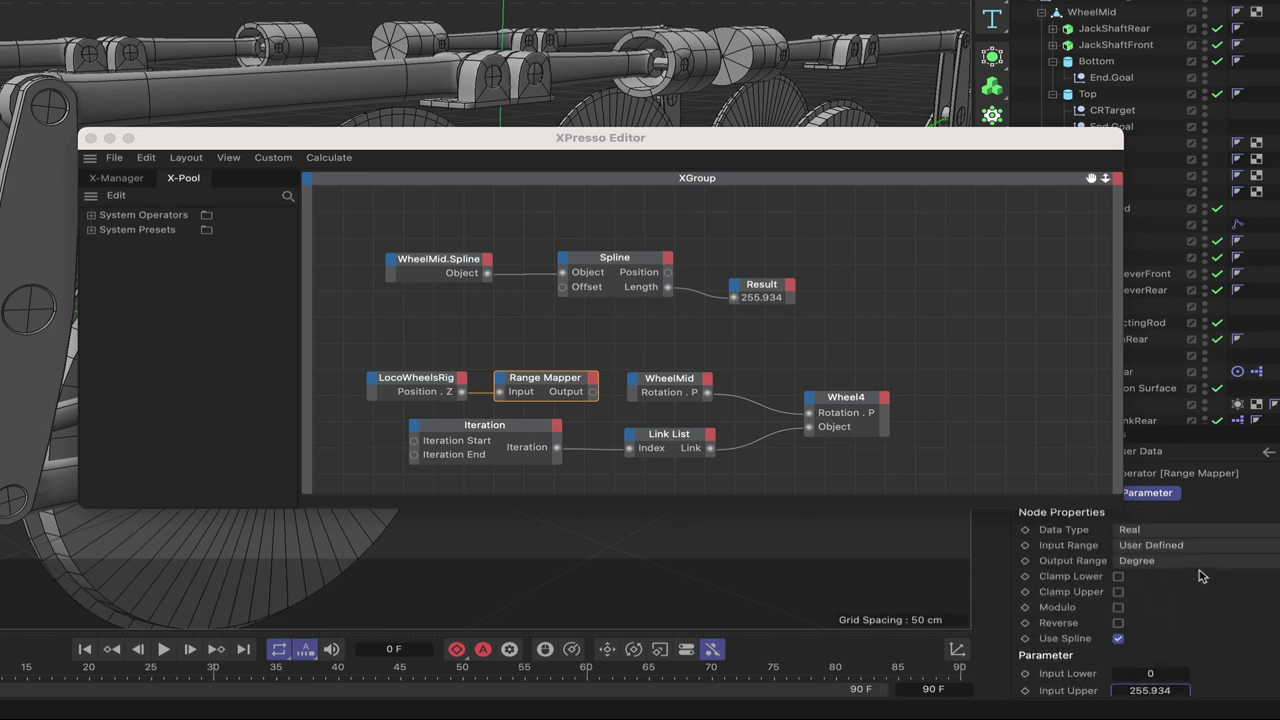
pyautogui.click(1163, 563)
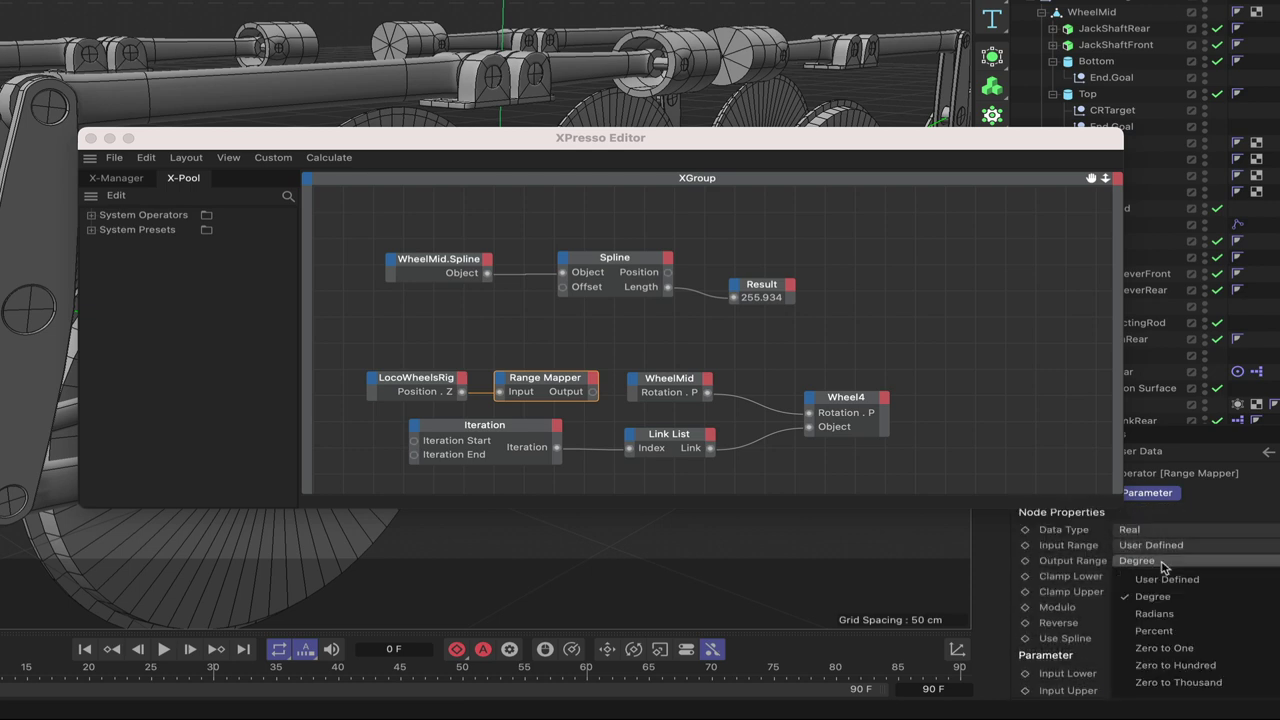
pyautogui.click(1166, 614)
pyautogui.scroll(-3, 1233, 603)
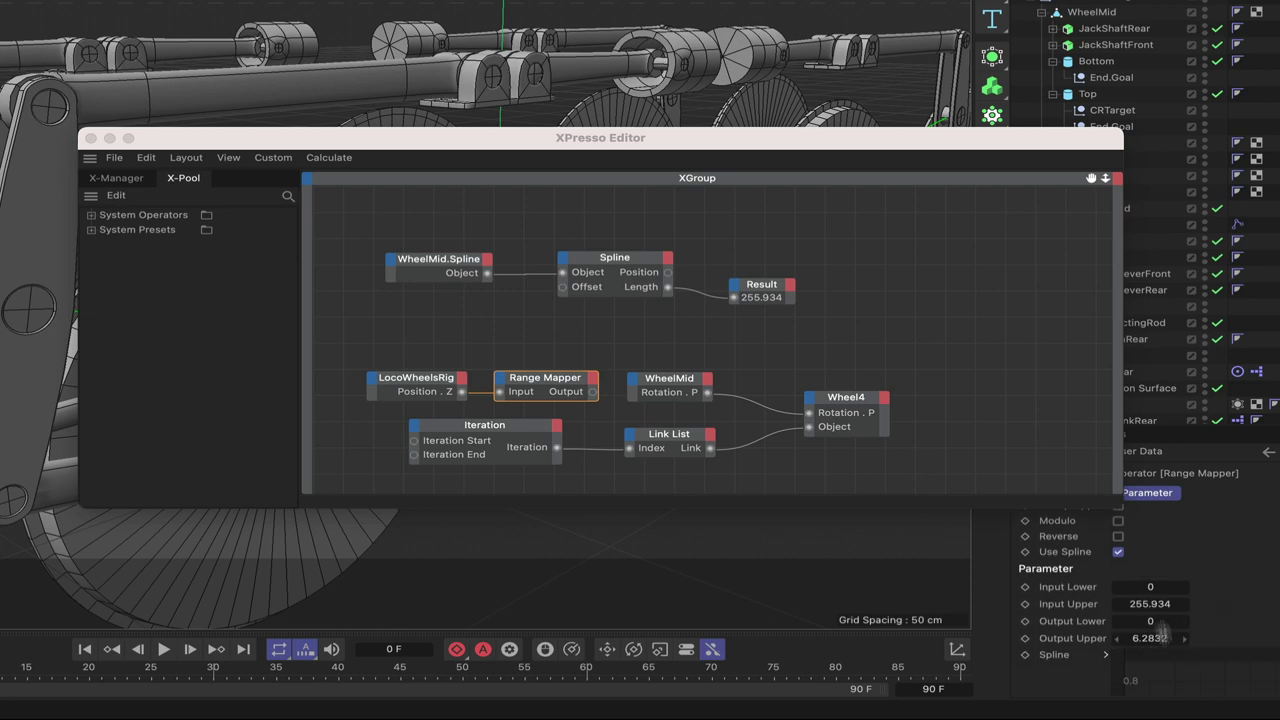
# Step: Shift the WheelMid, Link List and Wheel4 nodes right and add a Rotation . P input to WheelMid
pyautogui.moveTo(670, 346); pyautogui.dragTo(848, 462)
pyautogui.moveTo(847, 403); pyautogui.dragTo(969, 404)
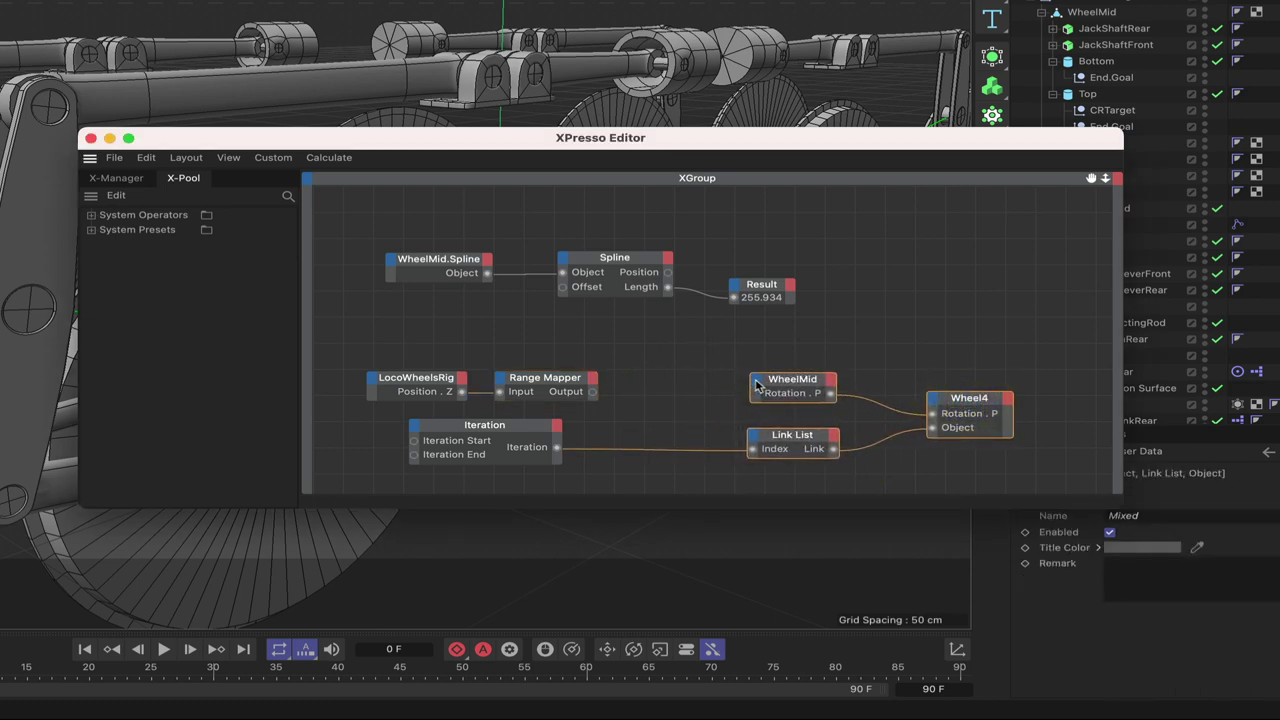
pyautogui.click(755, 380)
pyautogui.moveTo(772, 434)
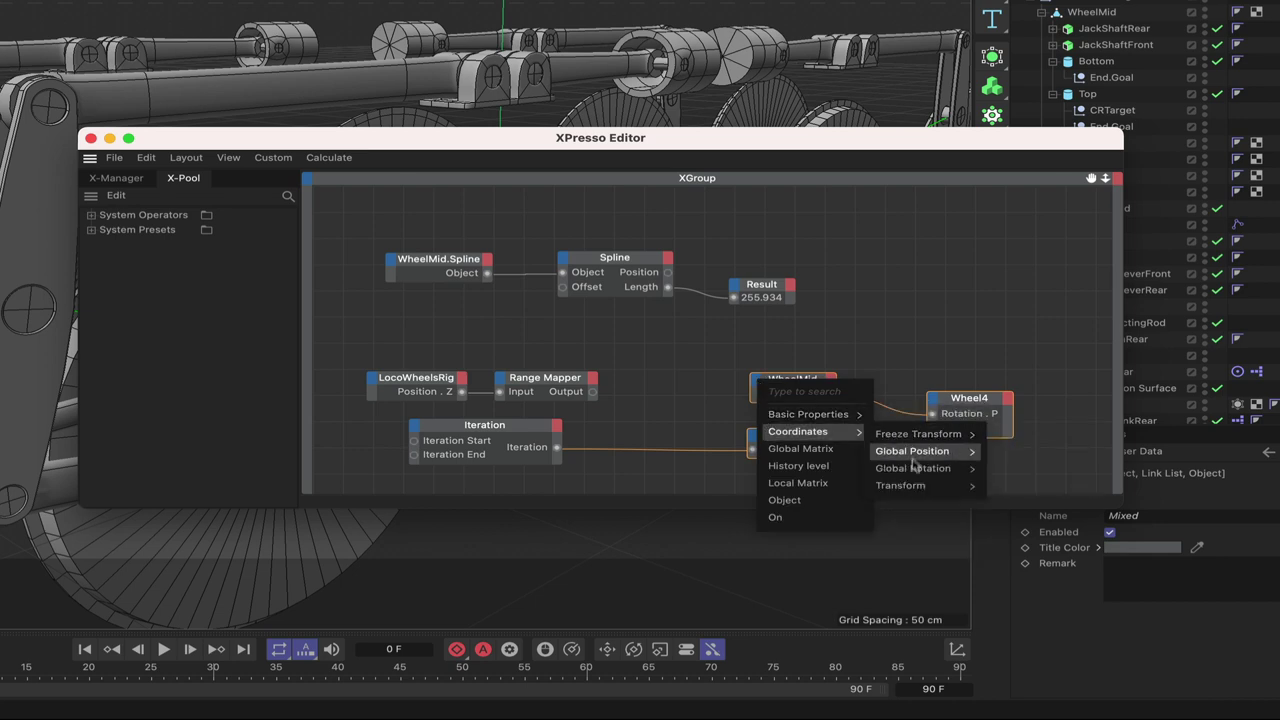
pyautogui.moveTo(905, 485)
pyautogui.moveTo(1040, 524)
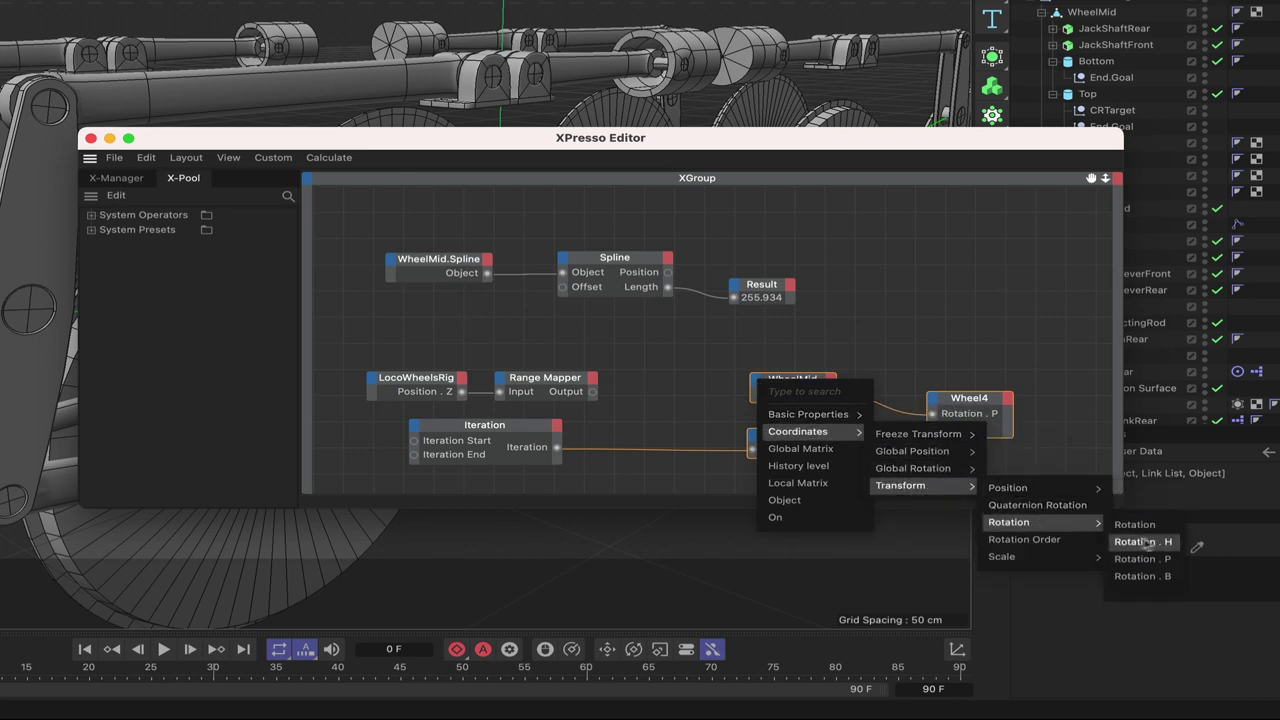
pyautogui.click(1142, 558)
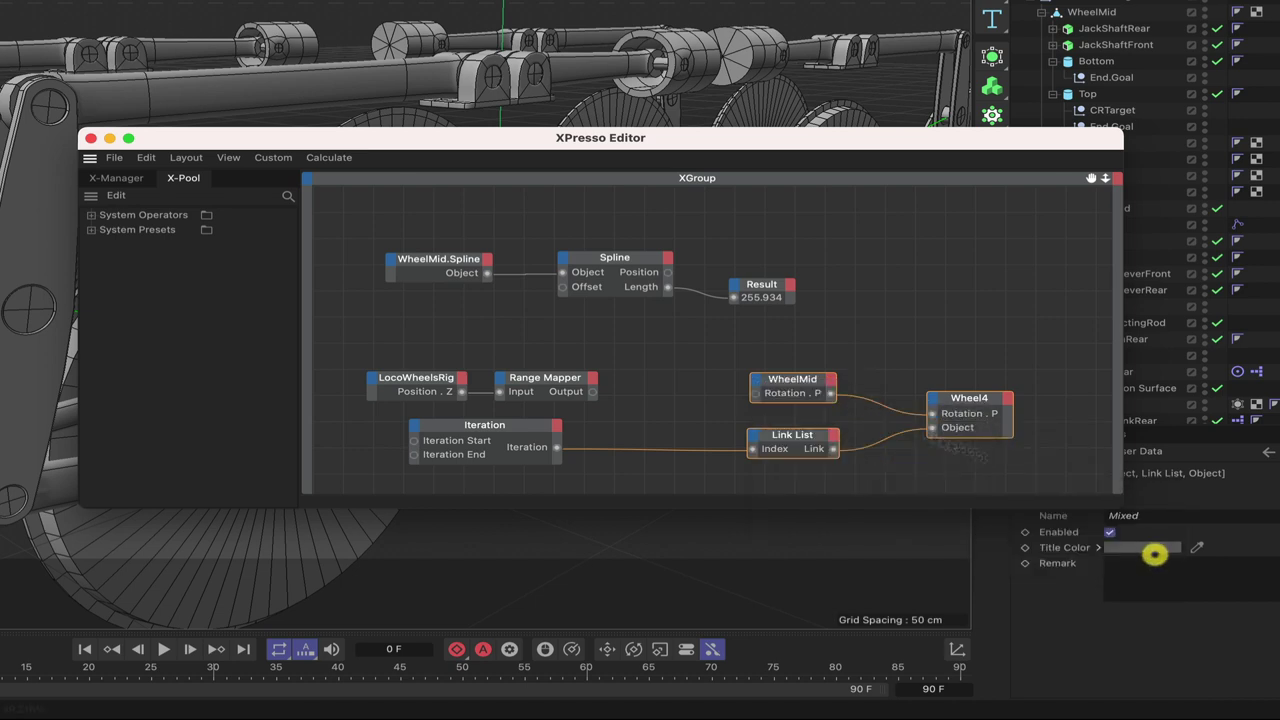
# Step: Wire the Range Mapper Output into WheelMid's Rotation . P and close the XPresso graph
pyautogui.click(783, 384)
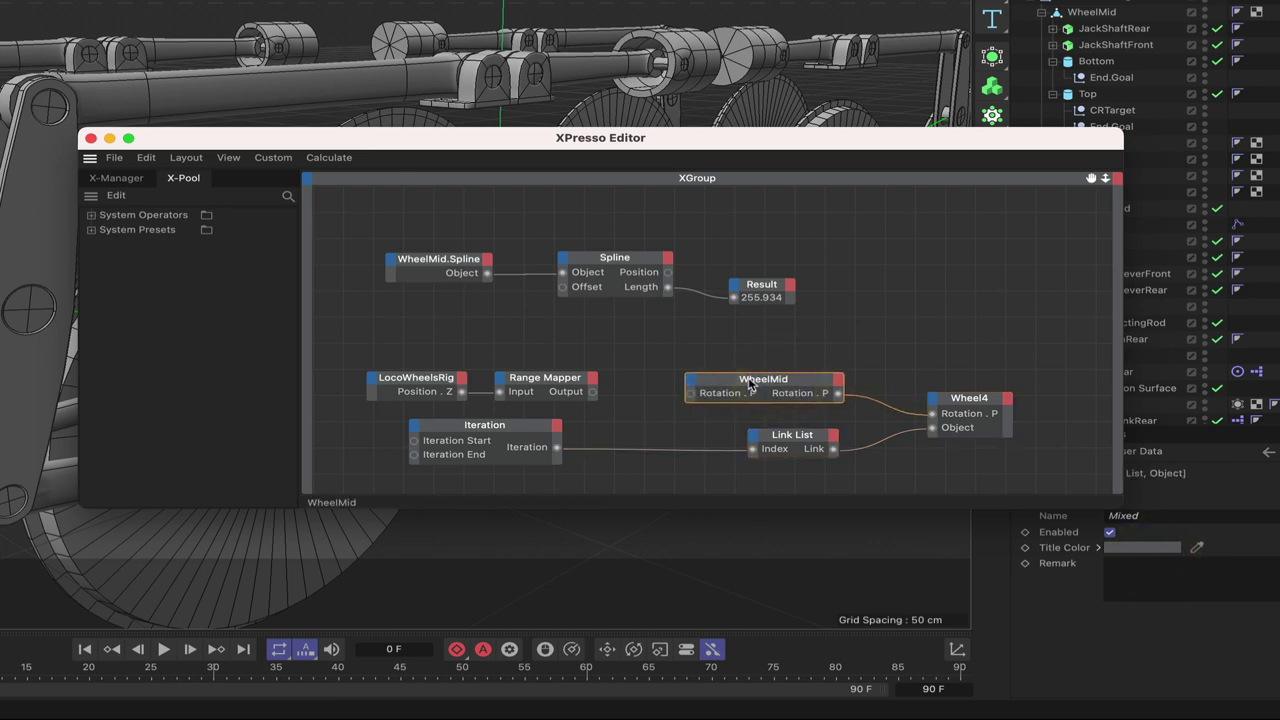
pyautogui.moveTo(712, 383); pyautogui.dragTo(707, 383)
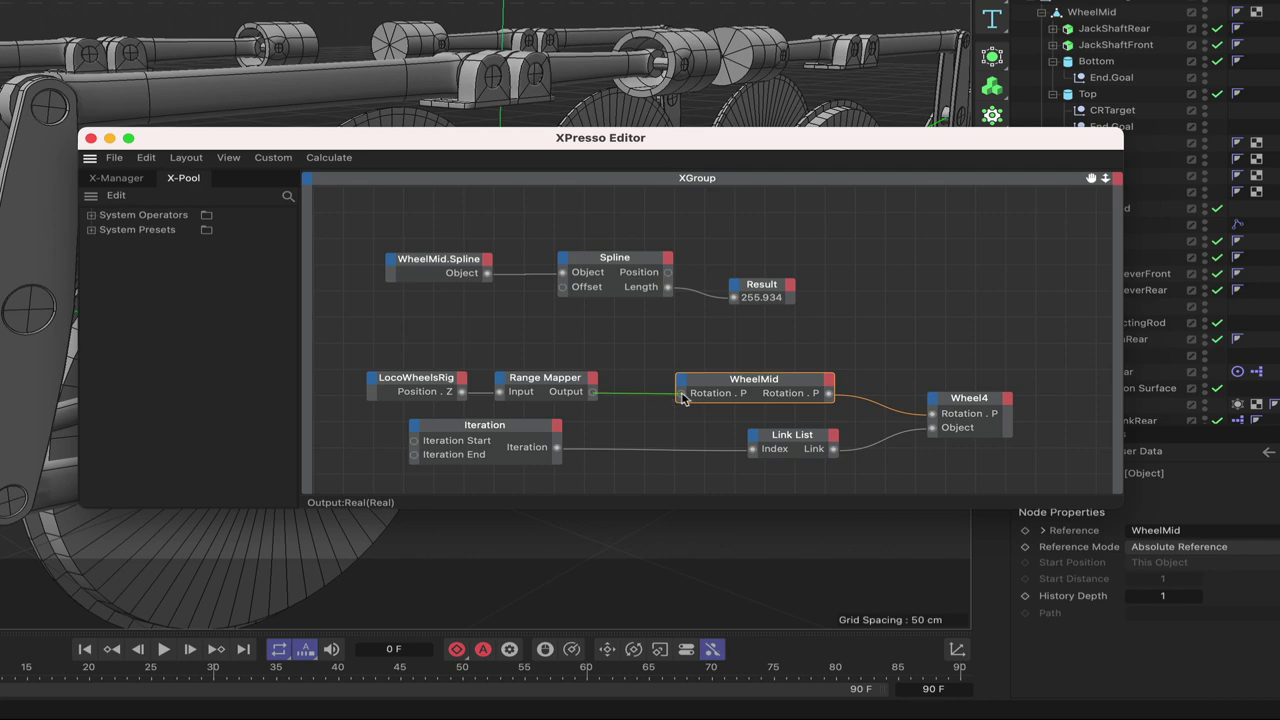
pyautogui.moveTo(683, 397); pyautogui.dragTo(683, 396)
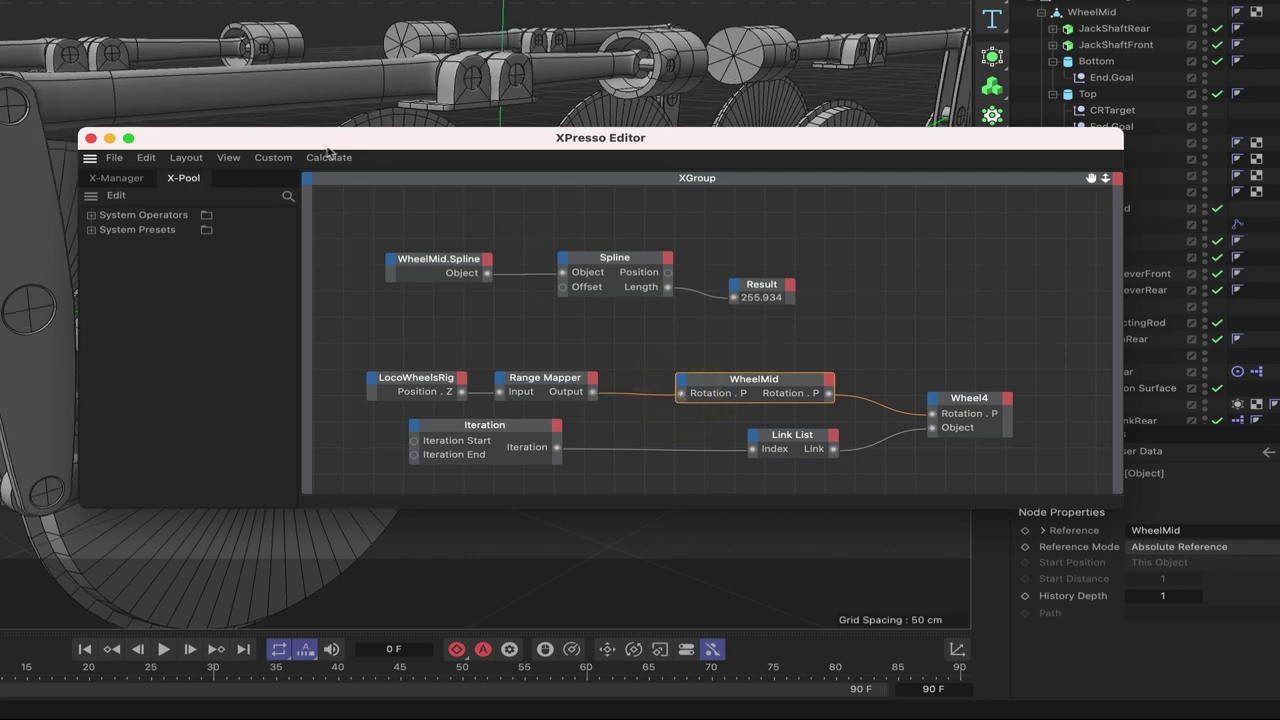
pyautogui.click(90, 138)
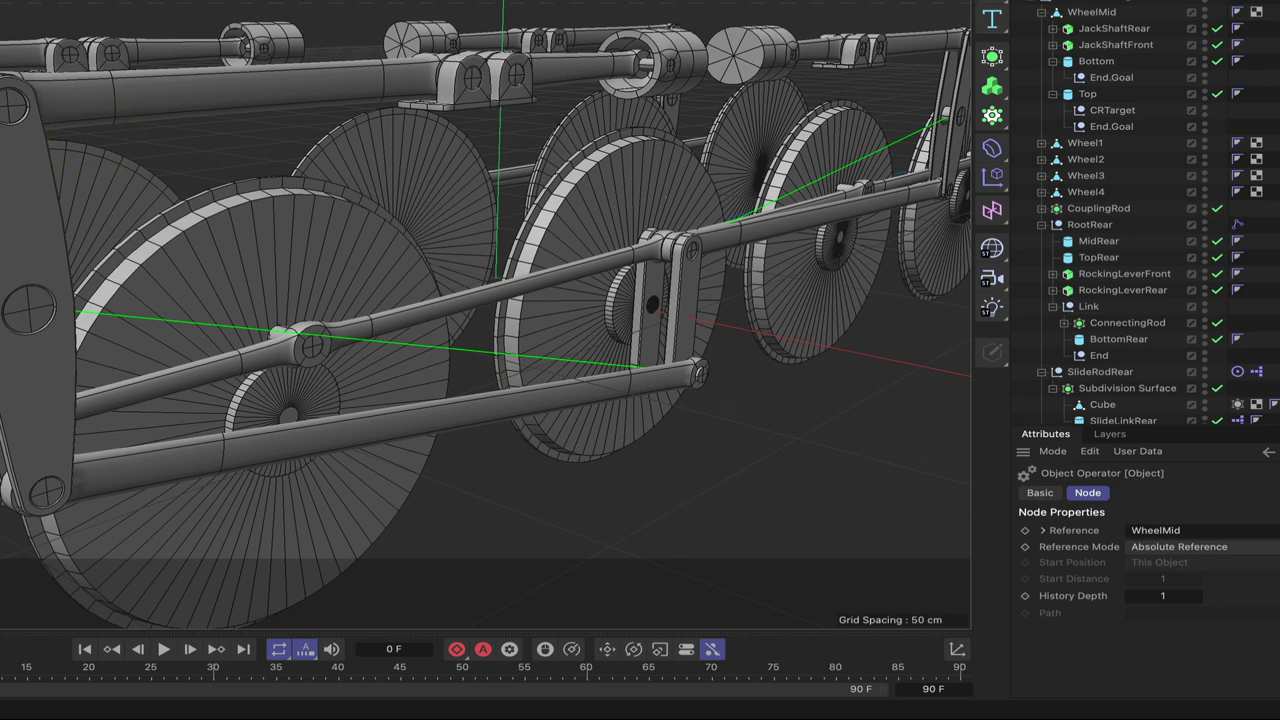
# Step: Slide LocoWheelsRig with the Move tool to test the wheels, then reopen the Xpresso tag's graph
pyautogui.scroll(-10, 395, 278)
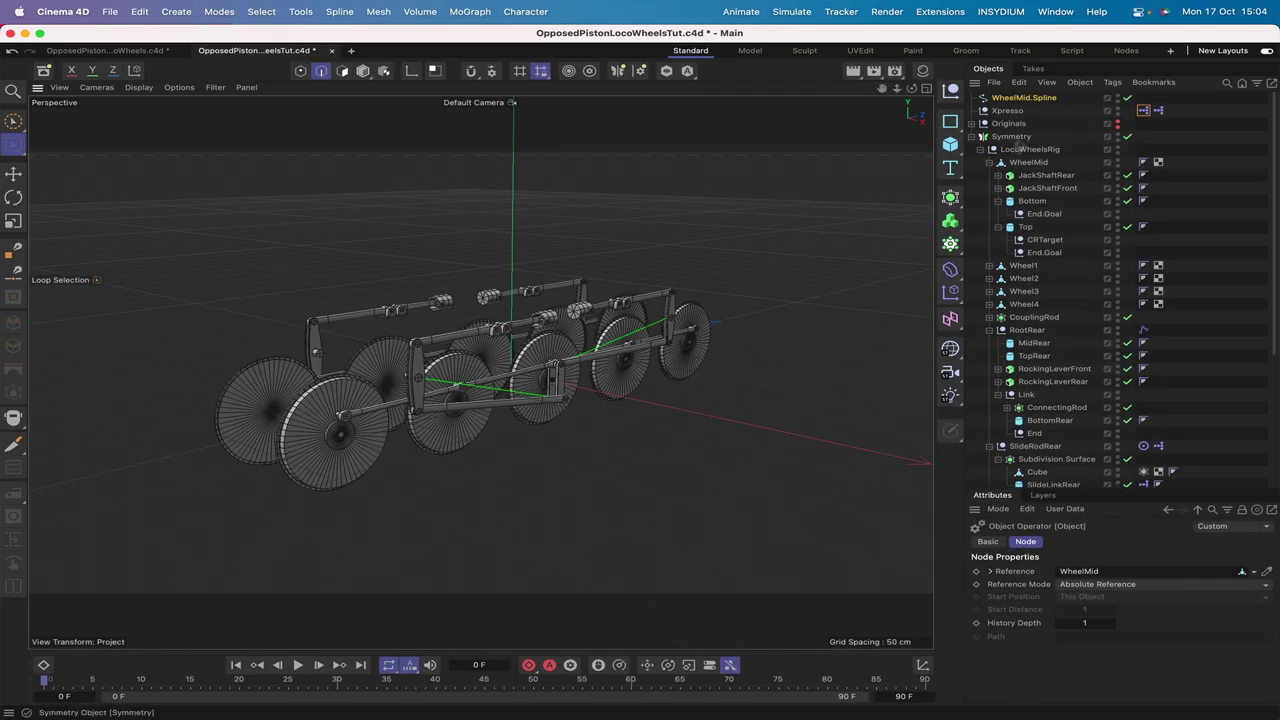
pyautogui.click(1016, 150)
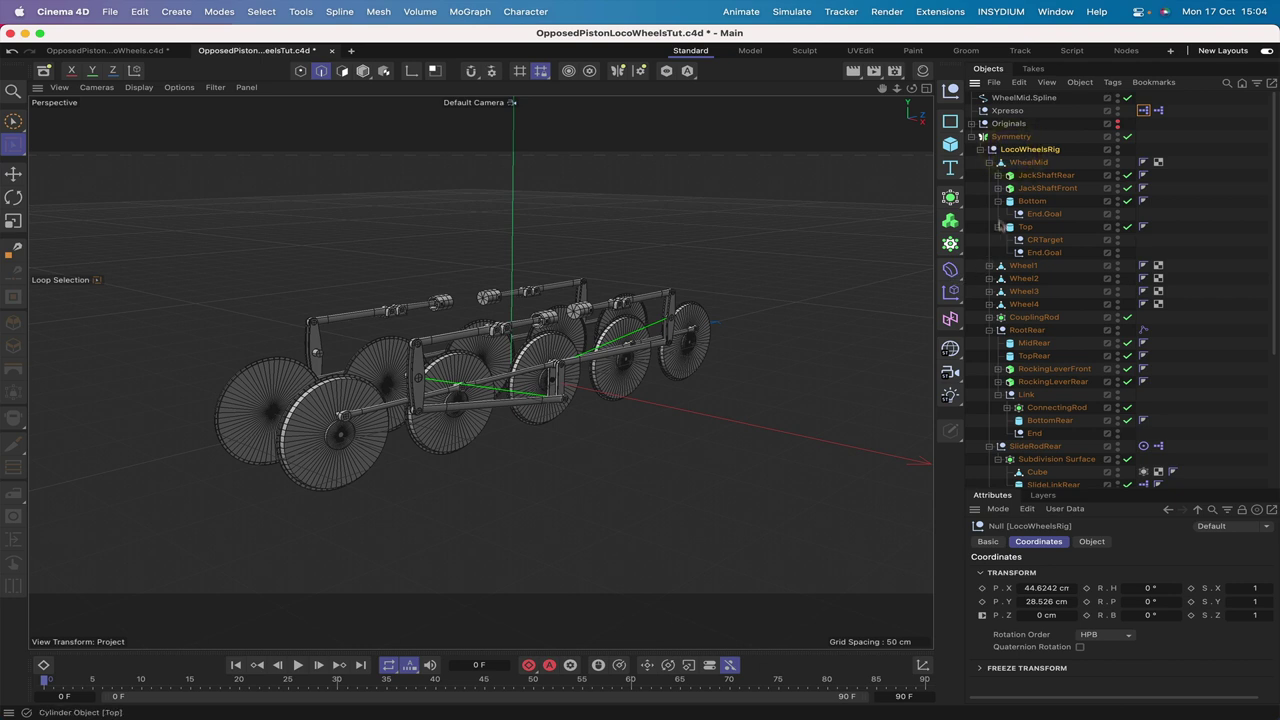
pyautogui.click(13, 173)
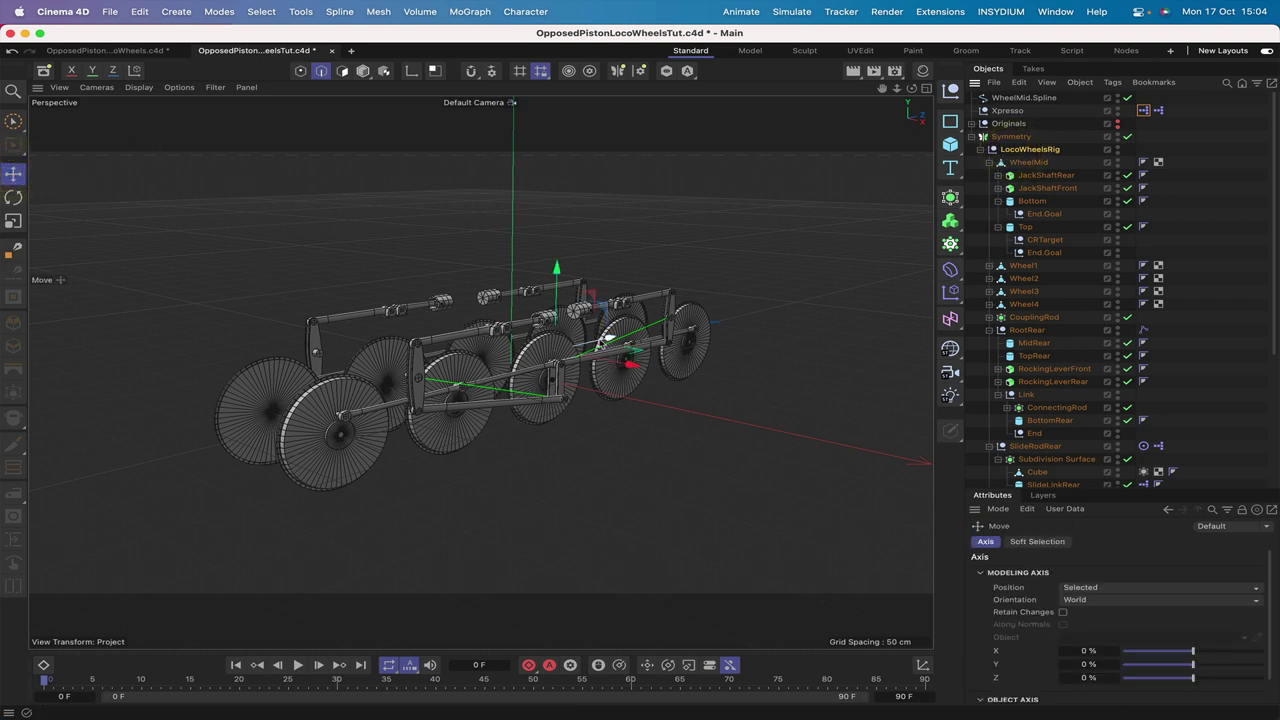
pyautogui.moveTo(598, 339)
pyautogui.mouseDown()
pyautogui.moveTo(612, 343)
pyautogui.moveTo(578, 357)
pyautogui.moveTo(603, 355)
pyautogui.mouseUp()
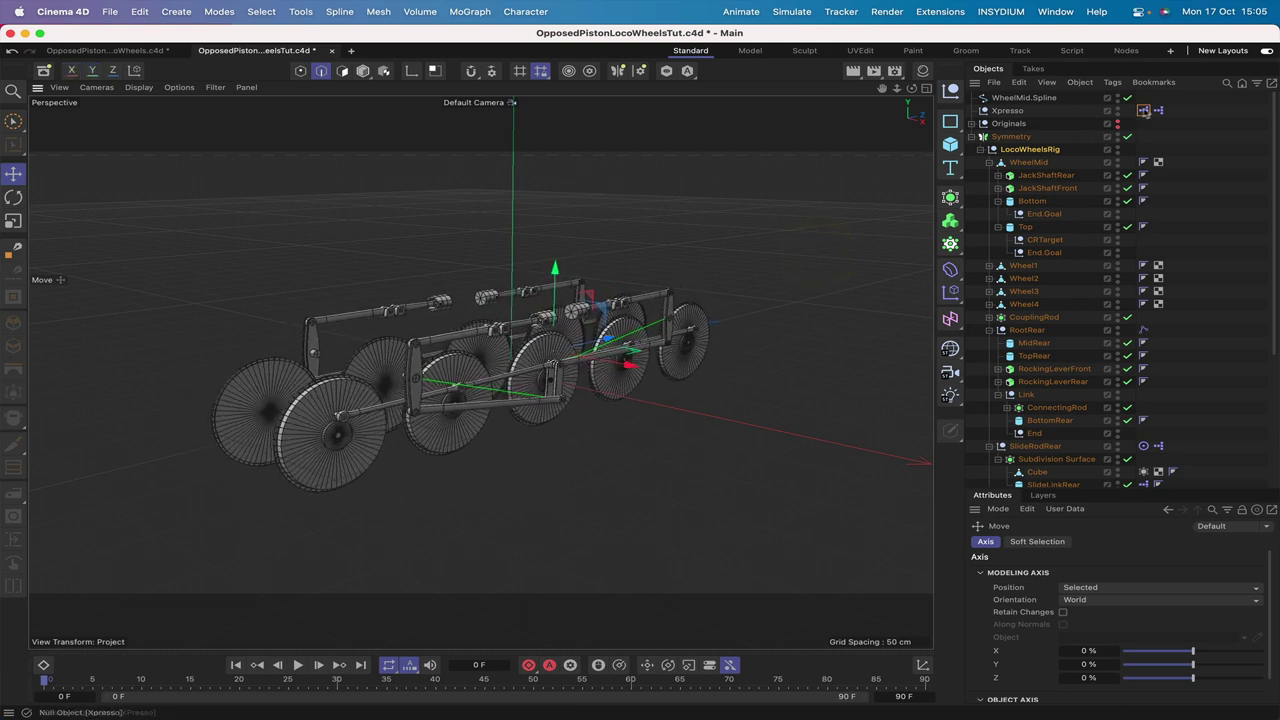
pyautogui.doubleClick(1143, 110)
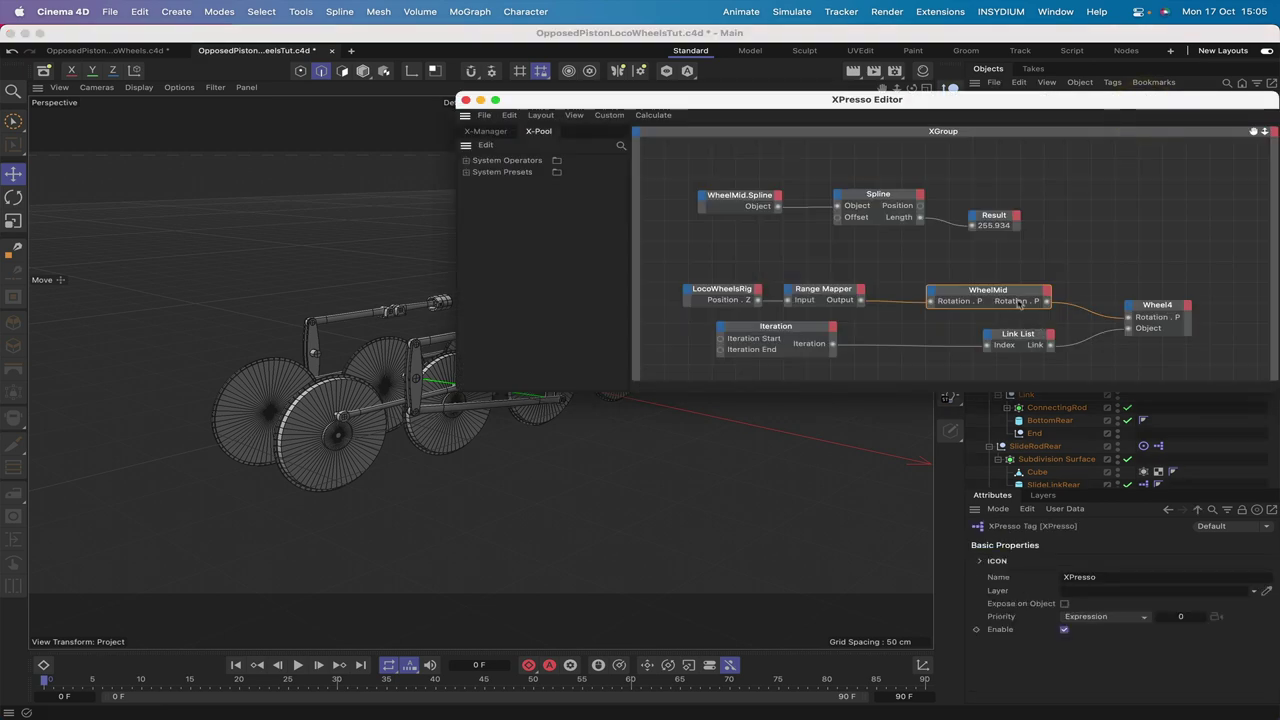
# Step: Inspect the WheelMid and Range Mapper nodes, then close the XPresso graph
pyautogui.click(1013, 293)
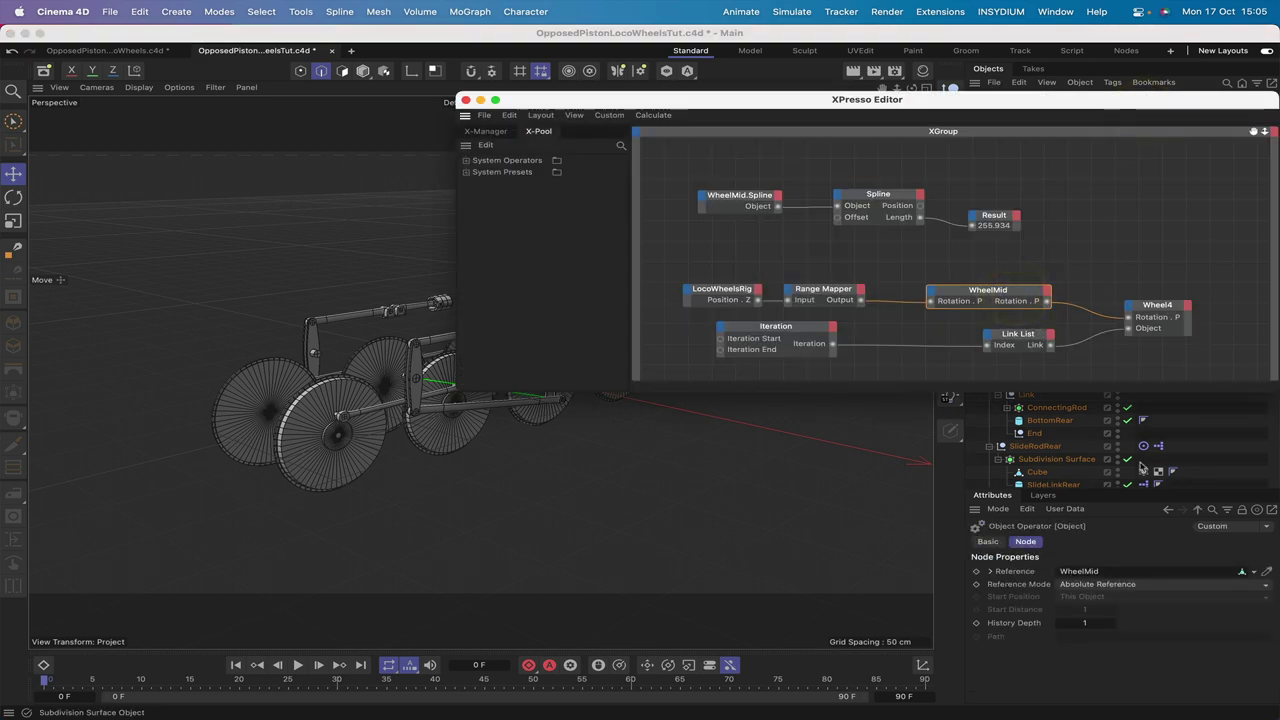
pyautogui.doubleClick(822, 289)
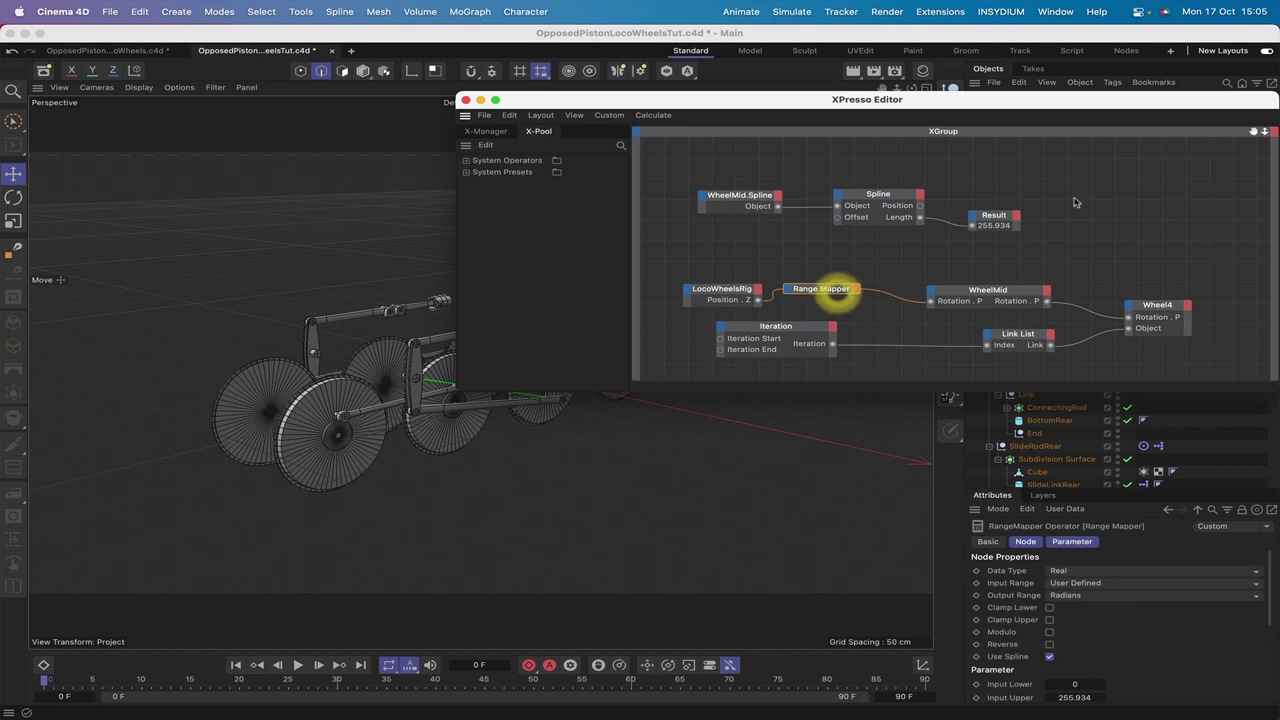
pyautogui.scroll(-5, 1110, 648)
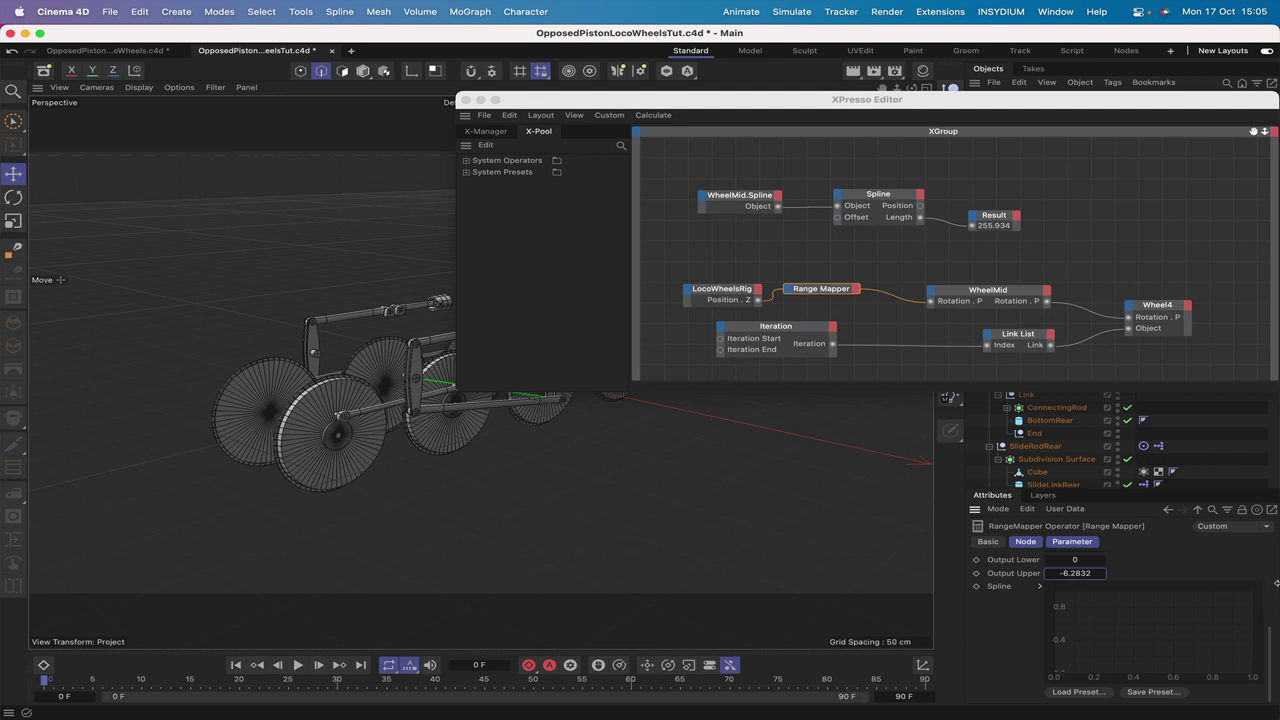
pyautogui.click(836, 290)
pyautogui.click(833, 289)
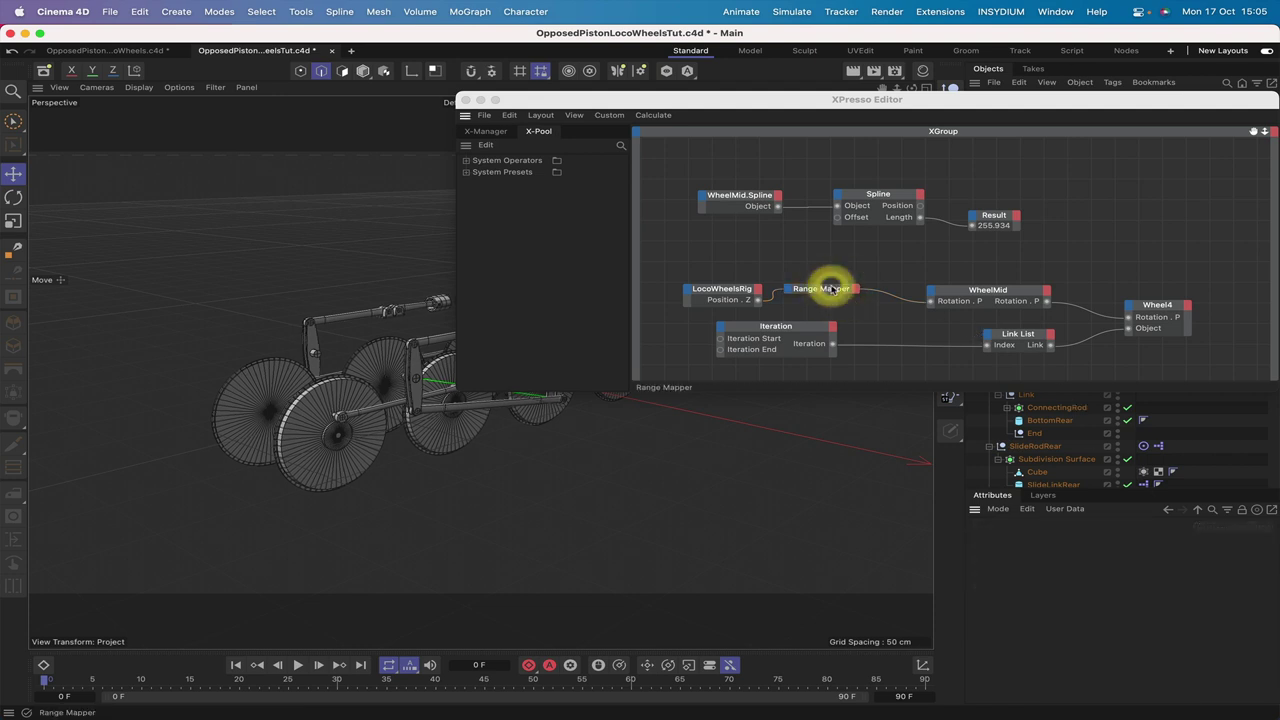
pyautogui.click(830, 289)
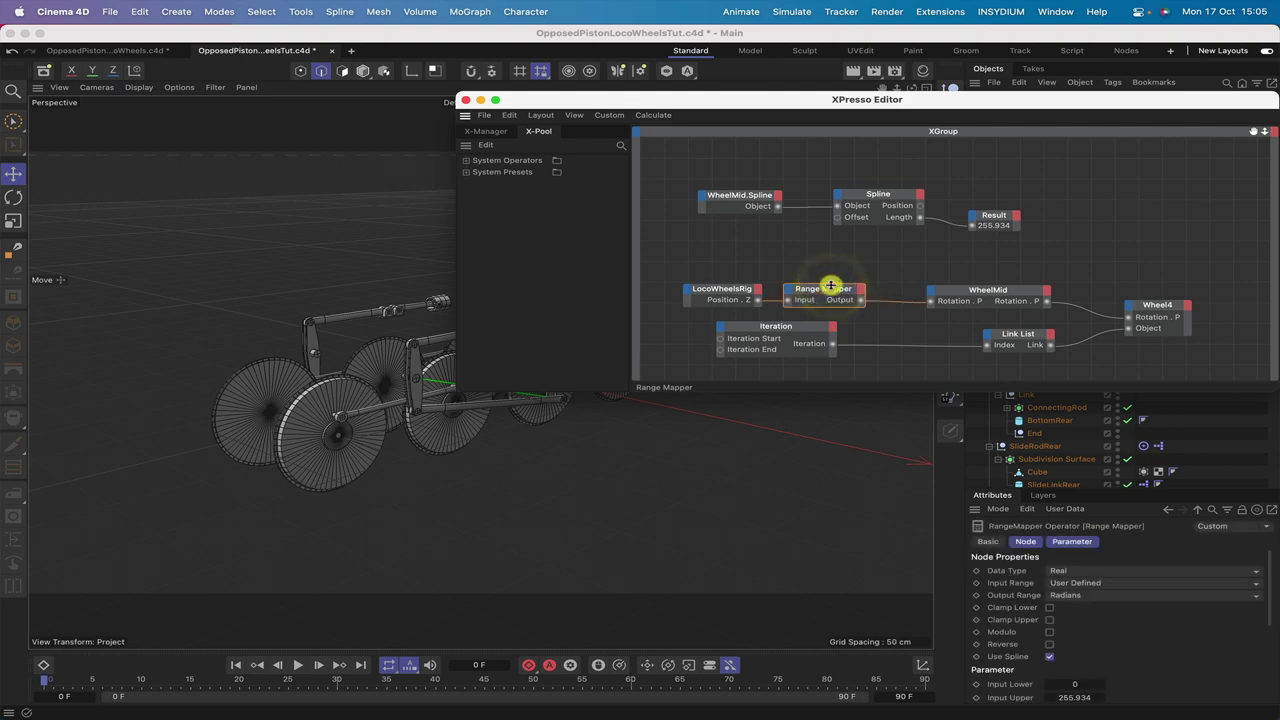
pyautogui.click(465, 100)
# Step: Slide the rig again to test the wheels and delete the WheelMid.Spline object
pyautogui.moveTo(600, 338); pyautogui.dragTo(760, 277)
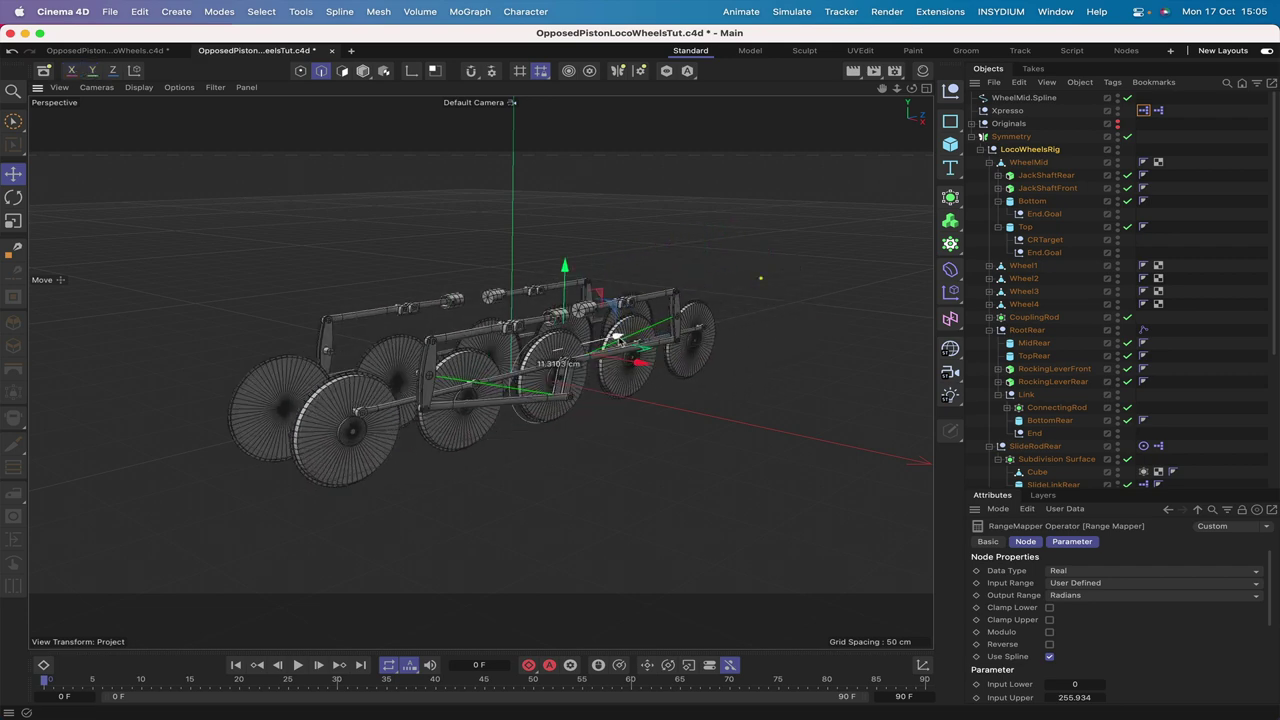
pyautogui.click(1040, 98)
pyautogui.press('Delete')
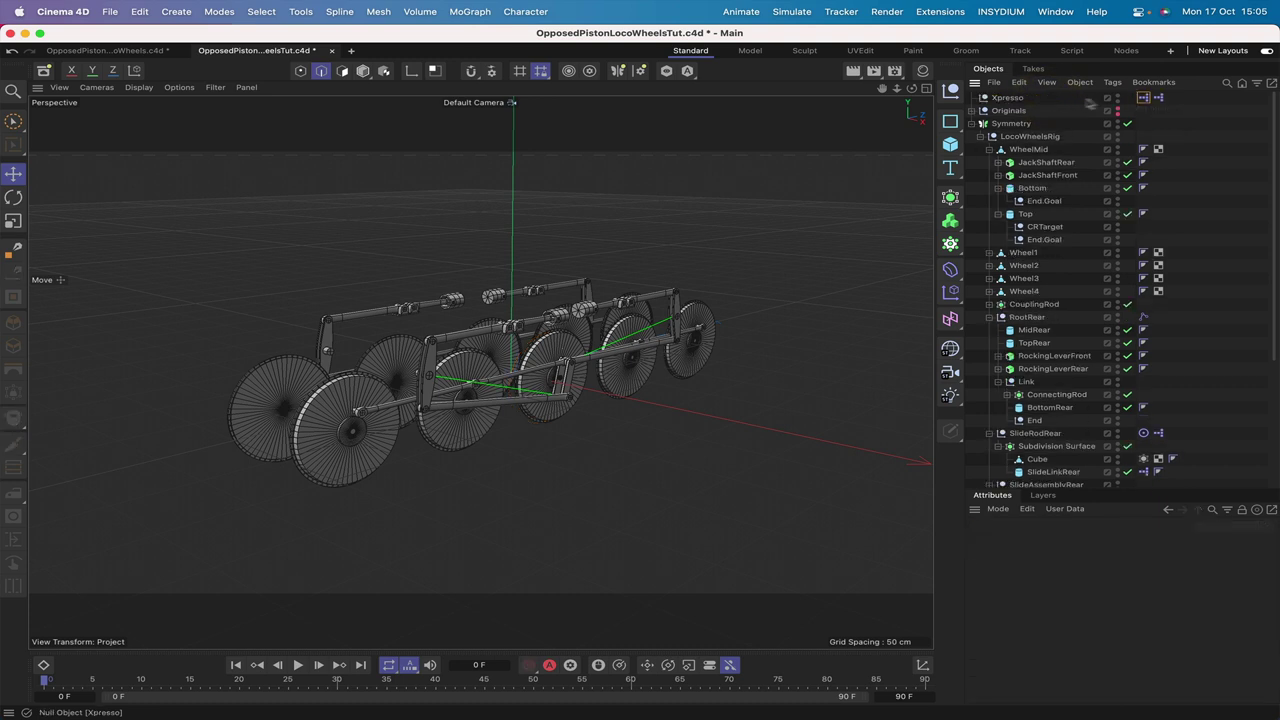
# Step: Delete the unused Object, Spline and Result length nodes, reposition the Iteration node, and close the graph
pyautogui.doubleClick(1143, 99)
pyautogui.moveTo(740, 164); pyautogui.dragTo(1013, 232)
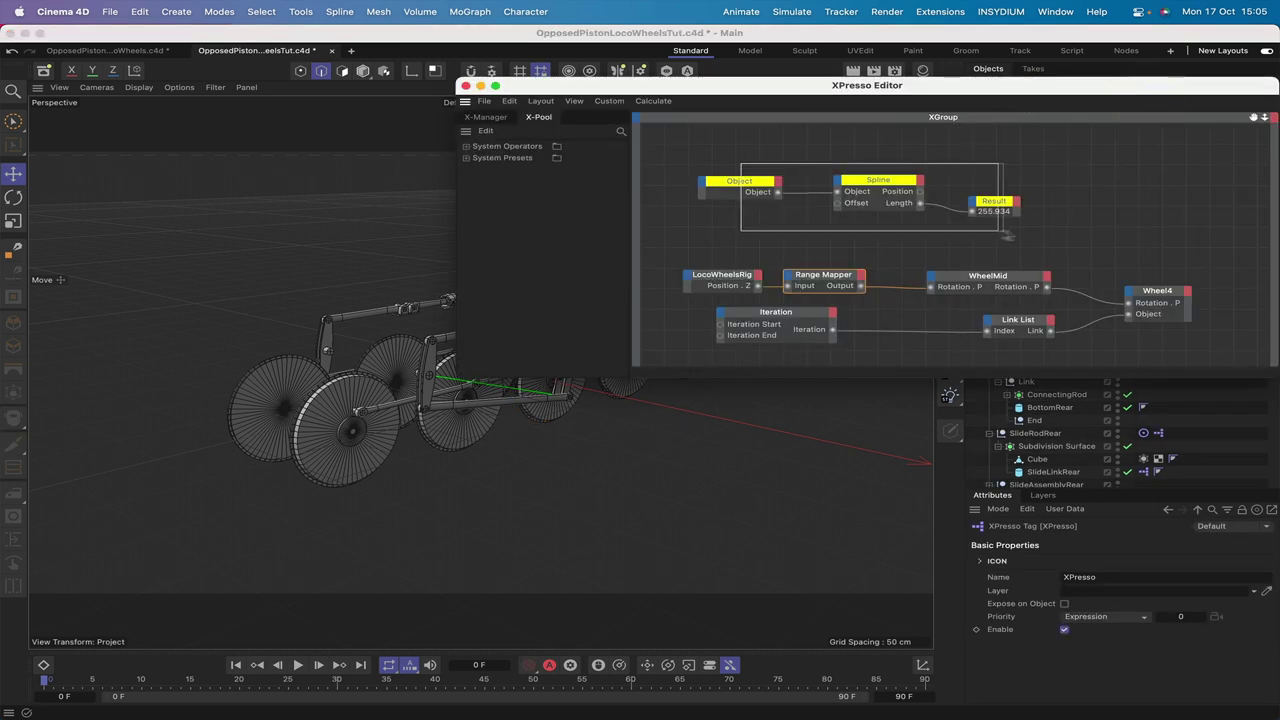
pyautogui.press('Delete')
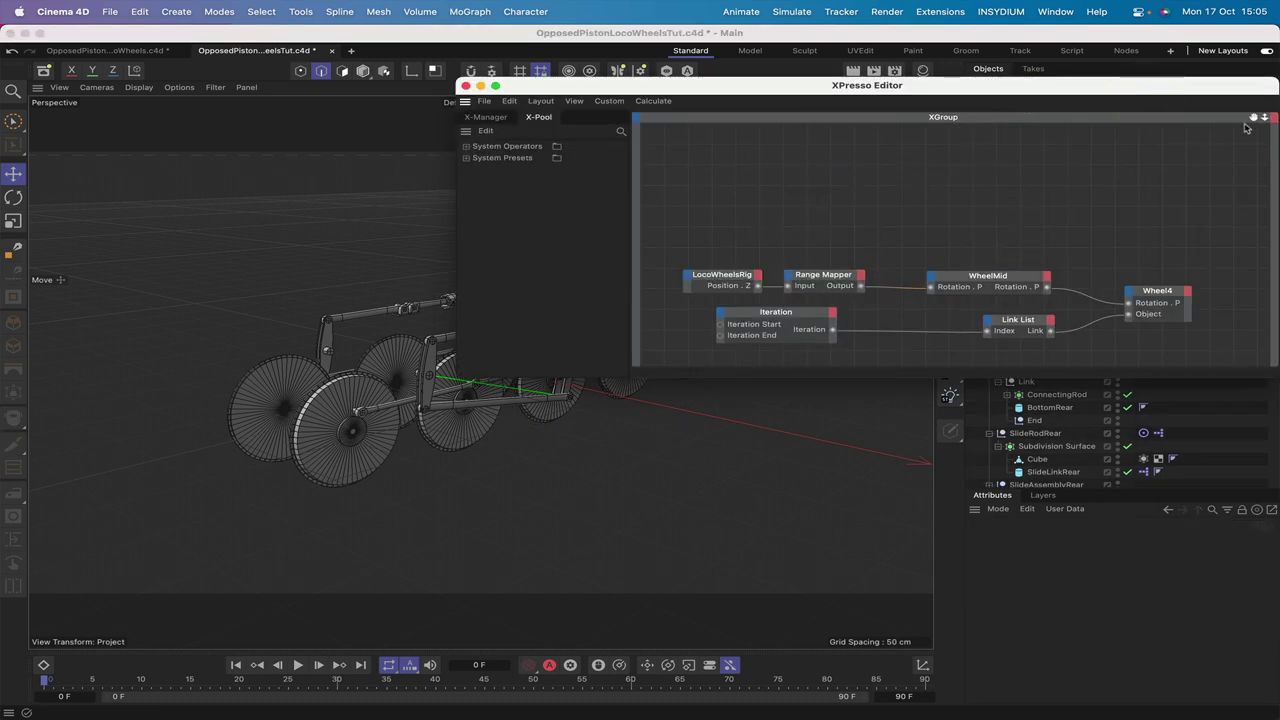
pyautogui.moveTo(1255, 120); pyautogui.dragTo(1259, 121)
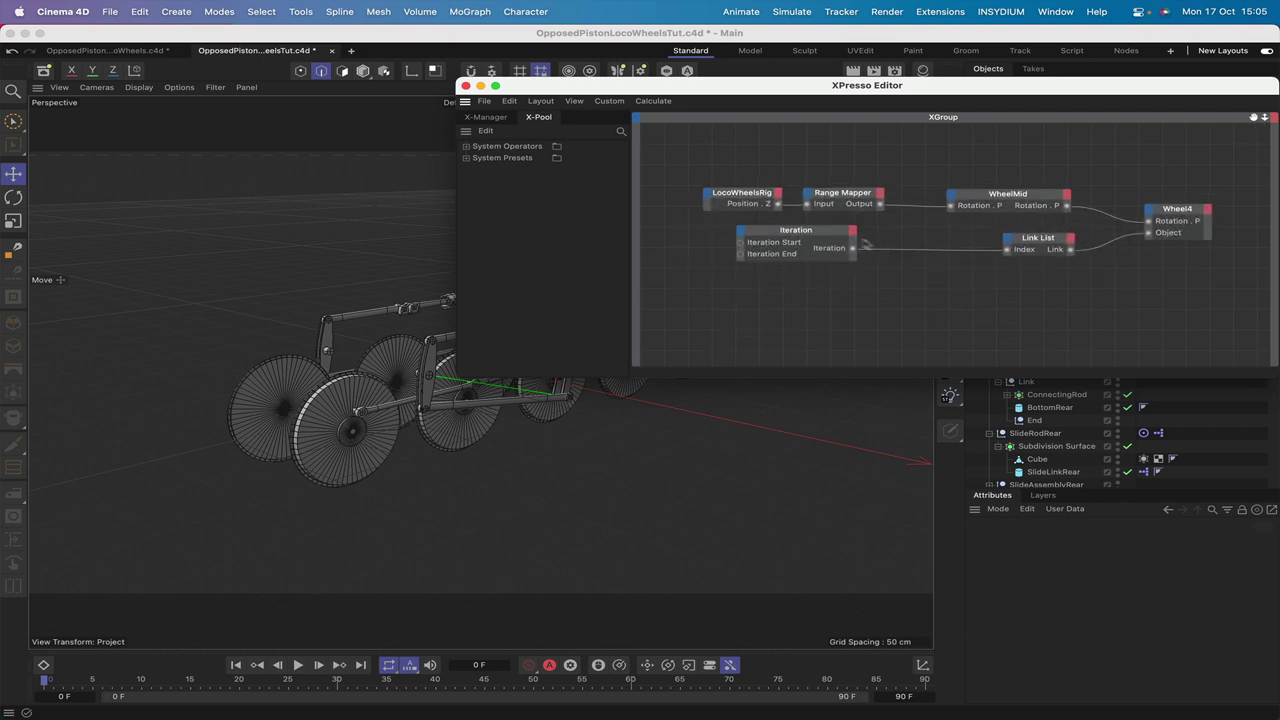
pyautogui.moveTo(840, 237); pyautogui.dragTo(806, 244)
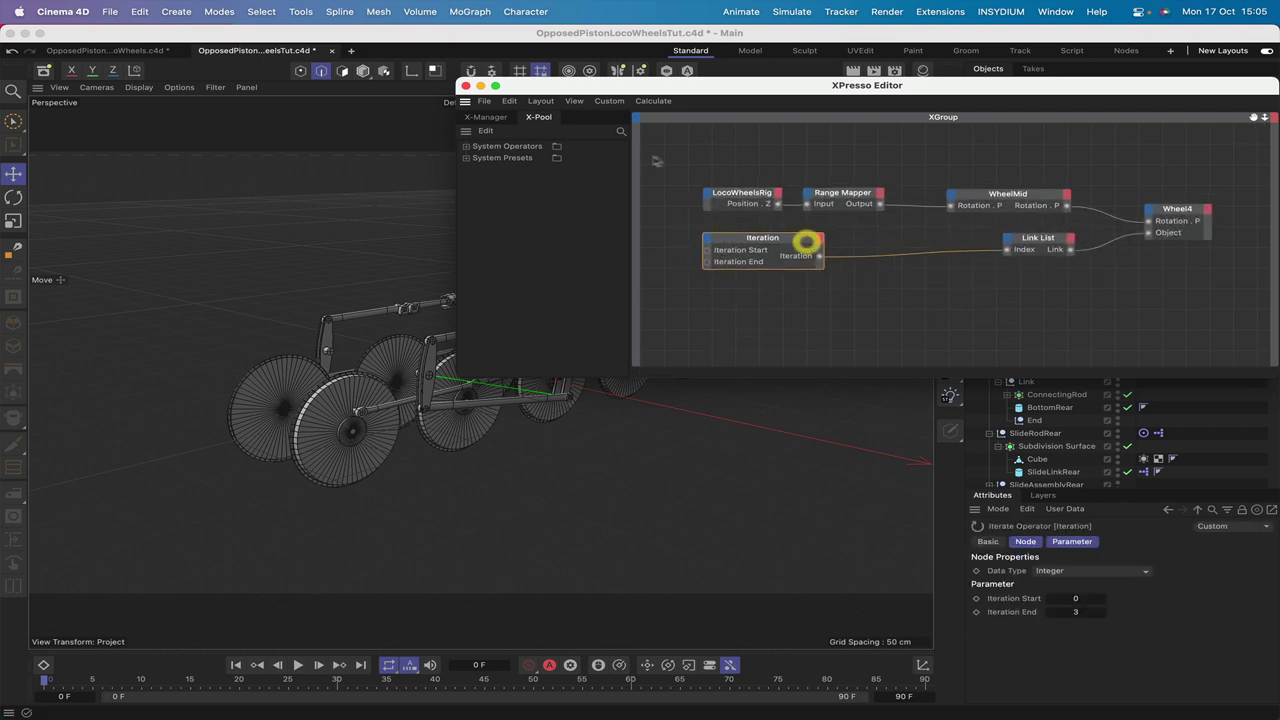
pyautogui.click(465, 86)
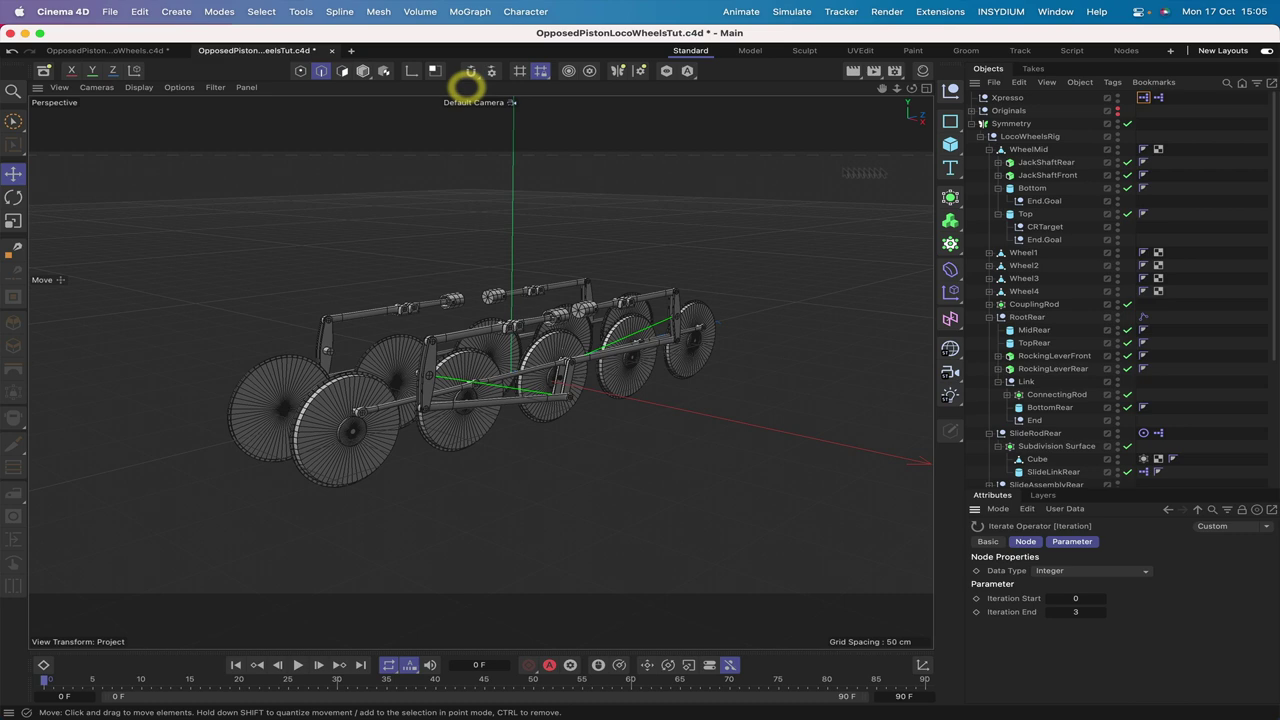
# Step: Move LocoWheelsRig to test the wheels, then undo the move
pyautogui.click(1025, 136)
pyautogui.moveTo(588, 343); pyautogui.dragTo(715, 400)
pyautogui.press('super+z')
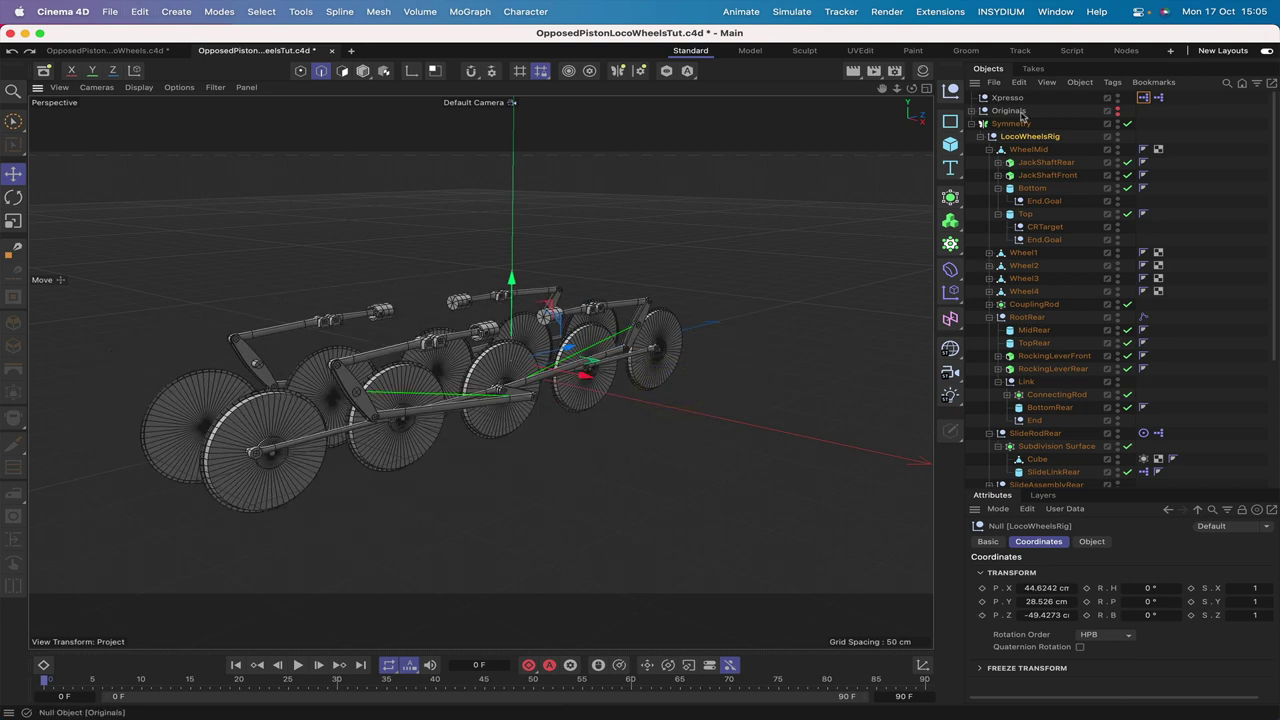
# Step: Move the Symmetry group to about X 116.7, Y 67.9 cm, then slide LocoWheelsRig along Z
pyautogui.click(1014, 123)
pyautogui.moveTo(511, 280); pyautogui.dragTo(514, 216)
pyautogui.moveTo(586, 311); pyautogui.dragTo(714, 329)
pyautogui.click(1030, 137)
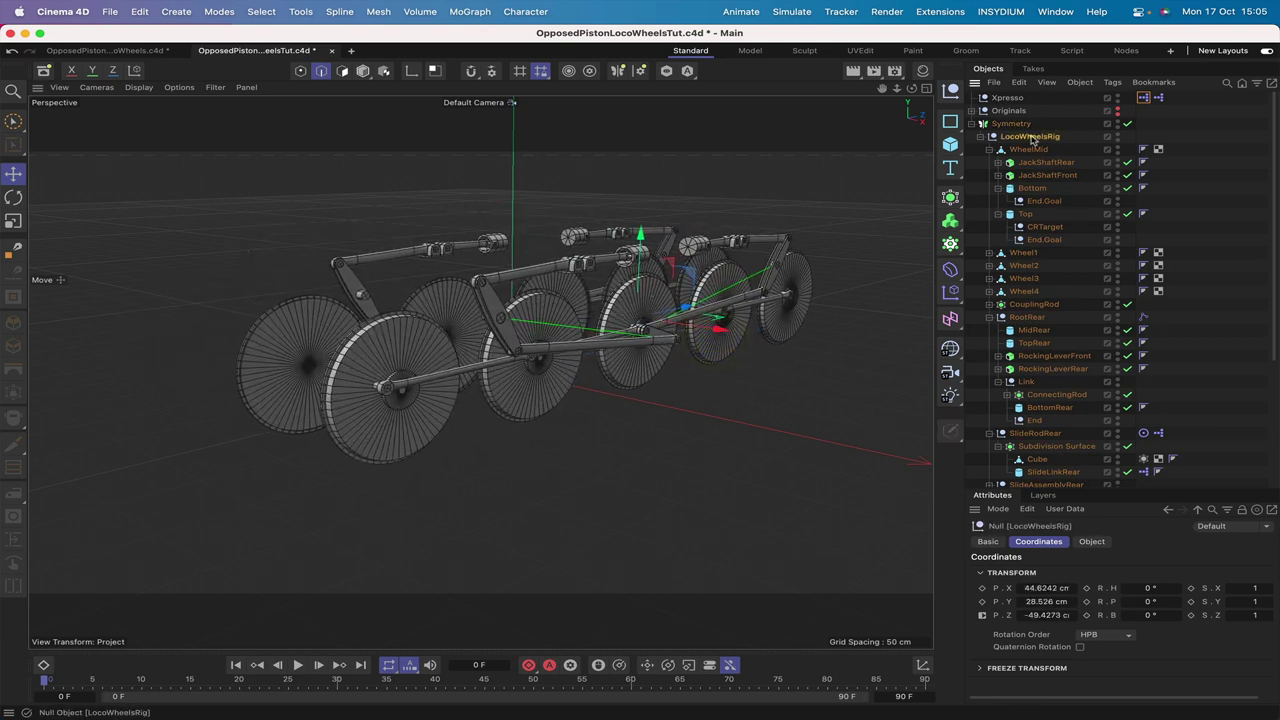
pyautogui.moveTo(686, 306); pyautogui.dragTo(797, 294)
# Step: Undo the test moves so Symmetry returns to the origin, then slide and reselect LocoWheelsRig
pyautogui.click(797, 294)
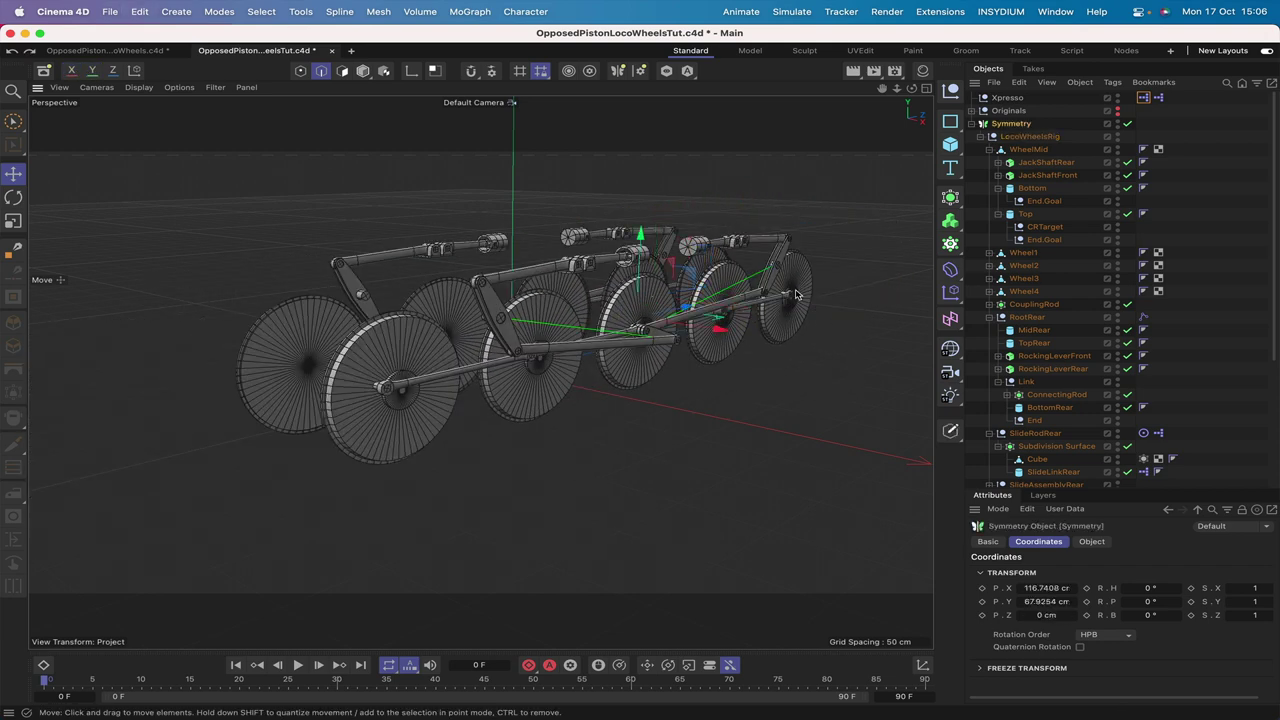
pyautogui.press('super+z')
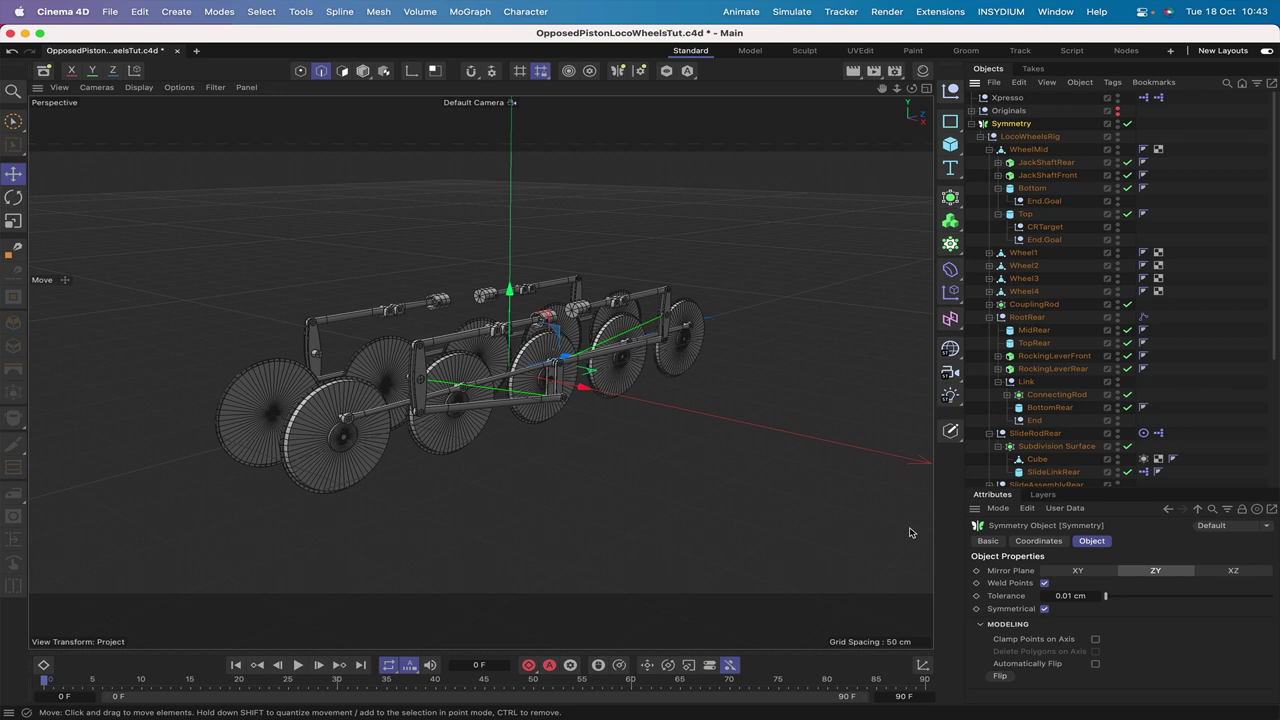
pyautogui.moveTo(583, 378); pyautogui.dragTo(608, 348)
pyautogui.click(1030, 136)
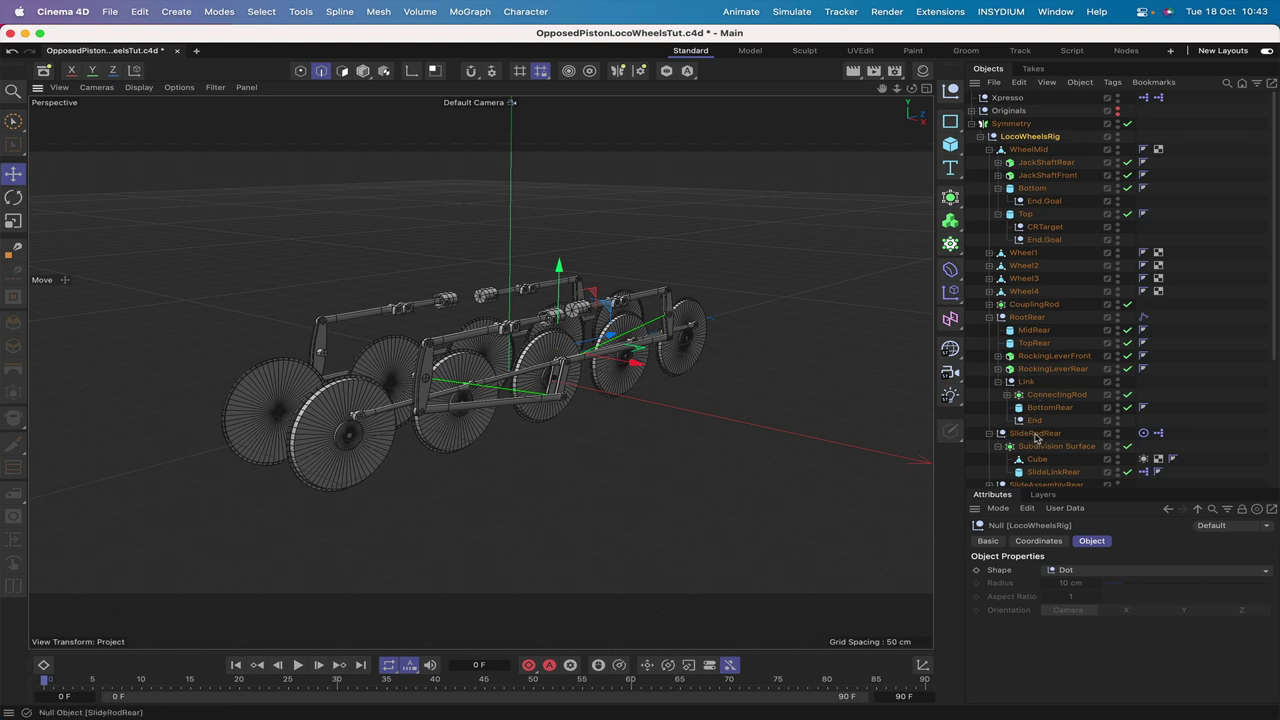
# Step: Delete SlideRodRear's XPresso tag and parent SlideRodRear under TopRear
pyautogui.click(1036, 437)
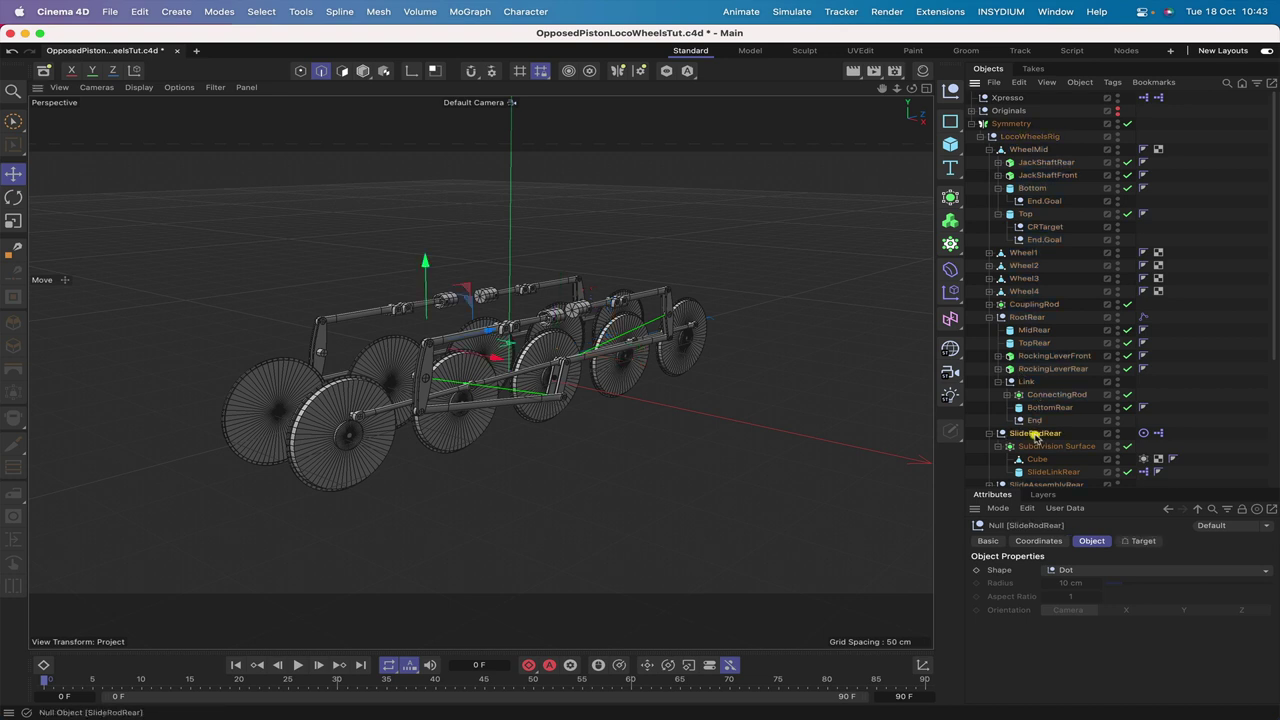
pyautogui.click(1143, 433)
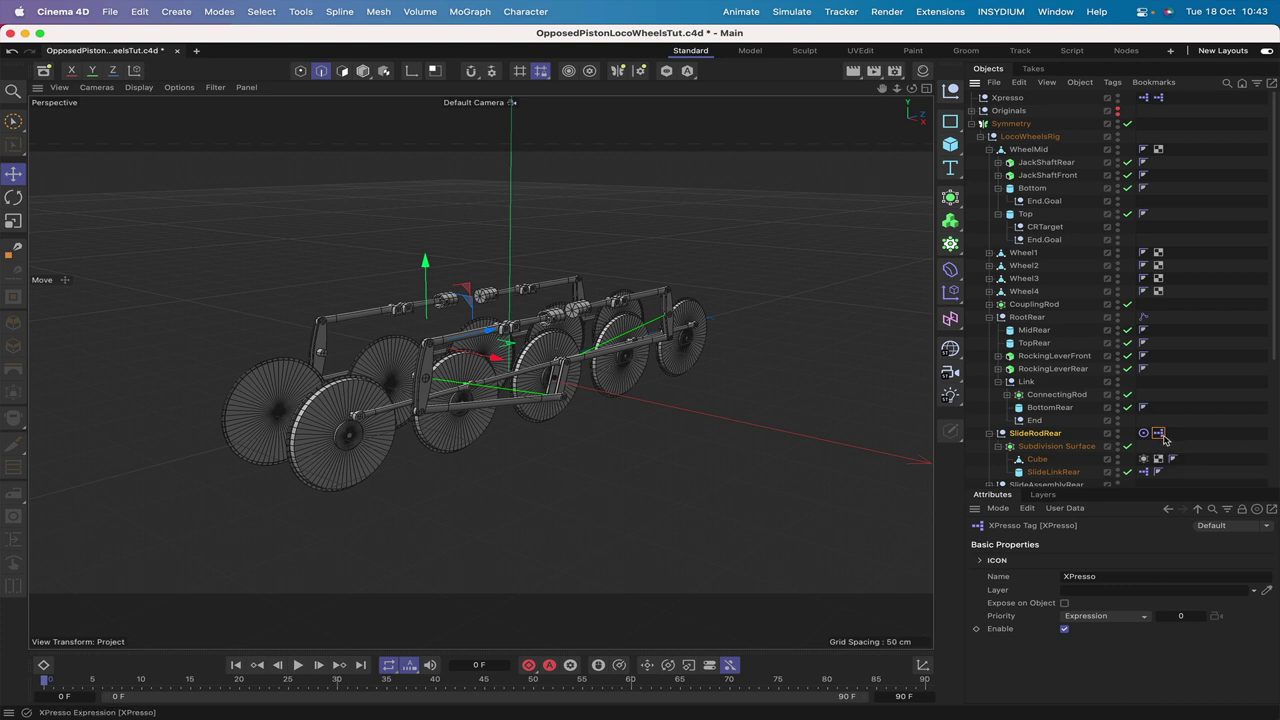
pyautogui.press('Delete')
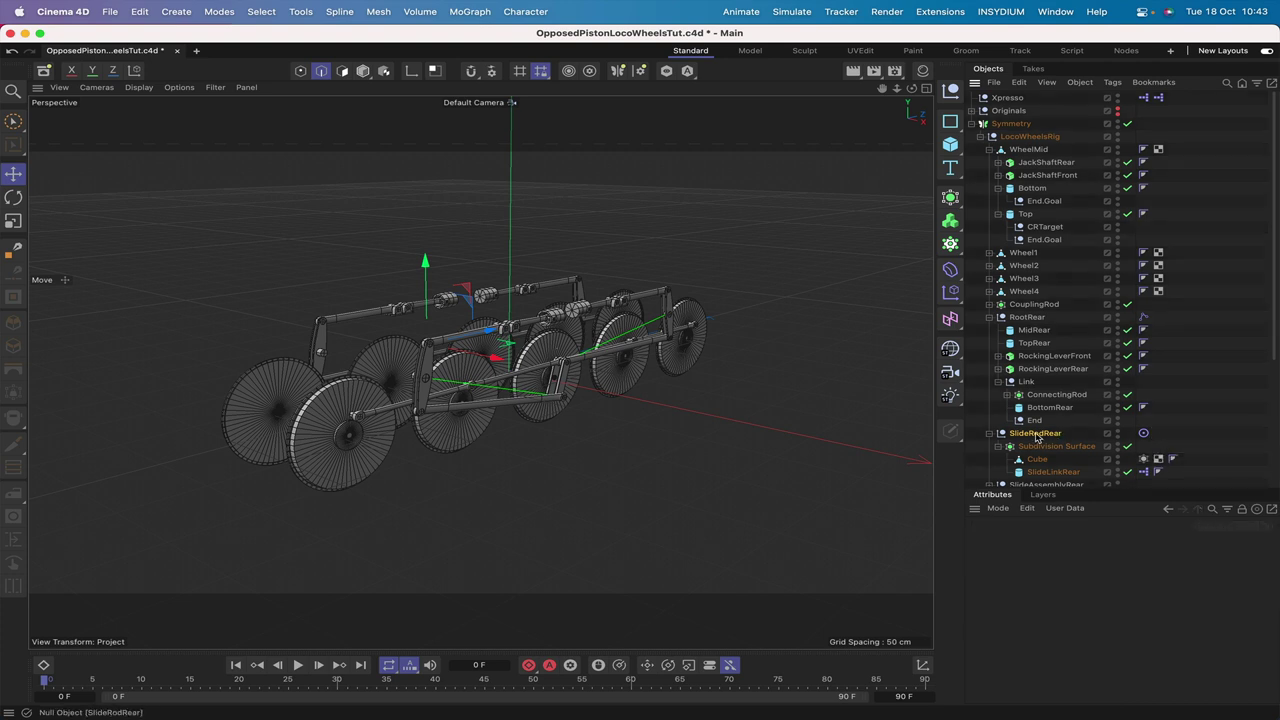
pyautogui.moveTo(1036, 437); pyautogui.dragTo(1036, 346)
pyautogui.click(1034, 344)
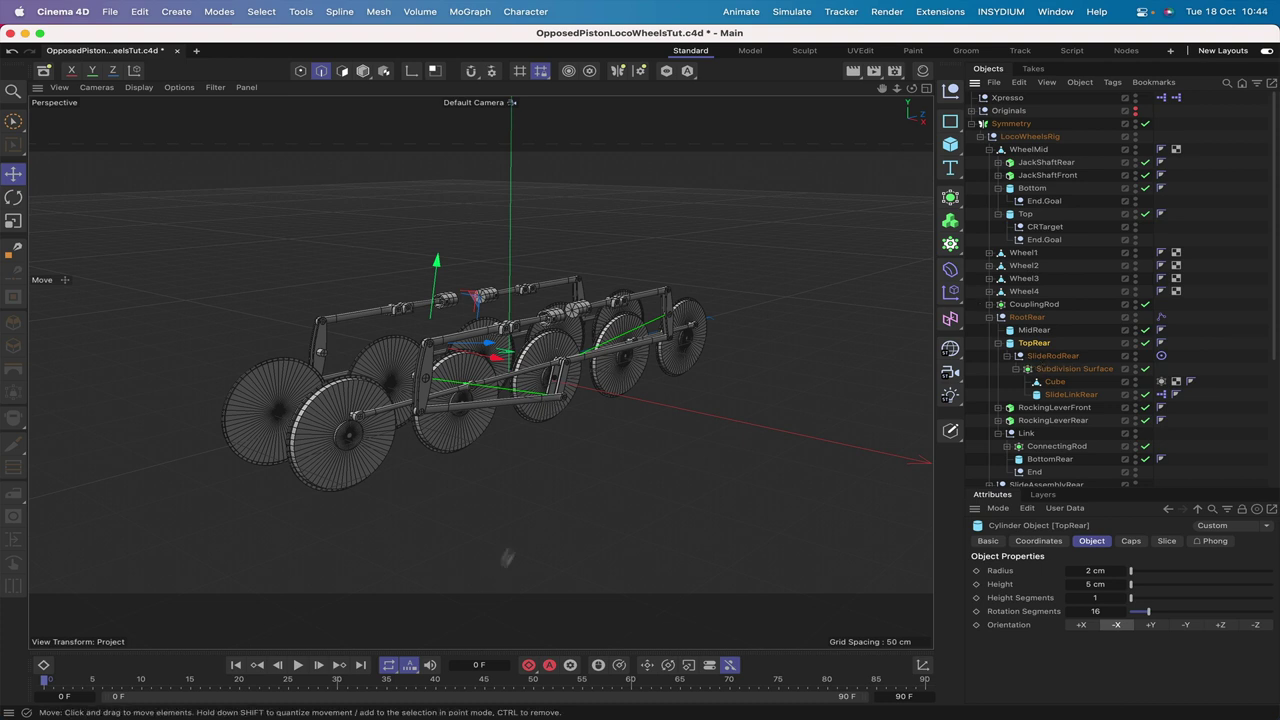
pyautogui.click(1033, 137)
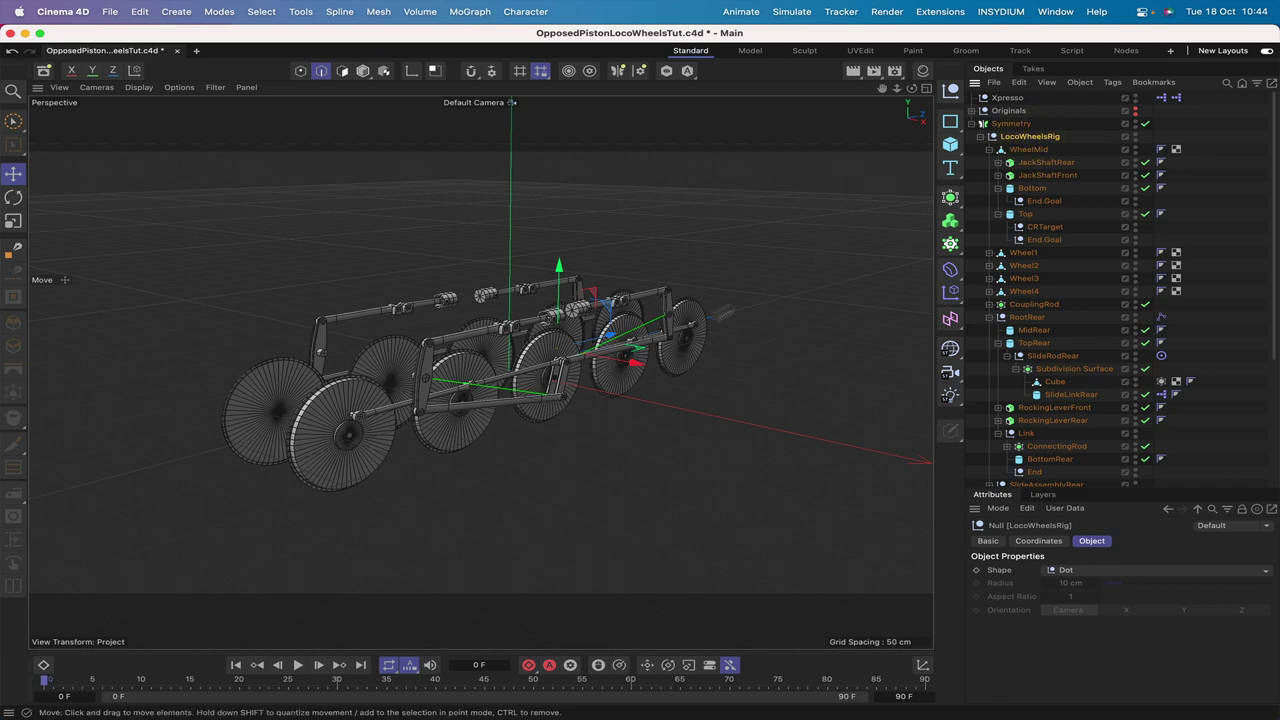
# Step: Test-slide the rig, delete SlideRodFront's XPresso tag, and nest SlideRodFront under TopFront
pyautogui.moveTo(614, 338); pyautogui.dragTo(657, 314)
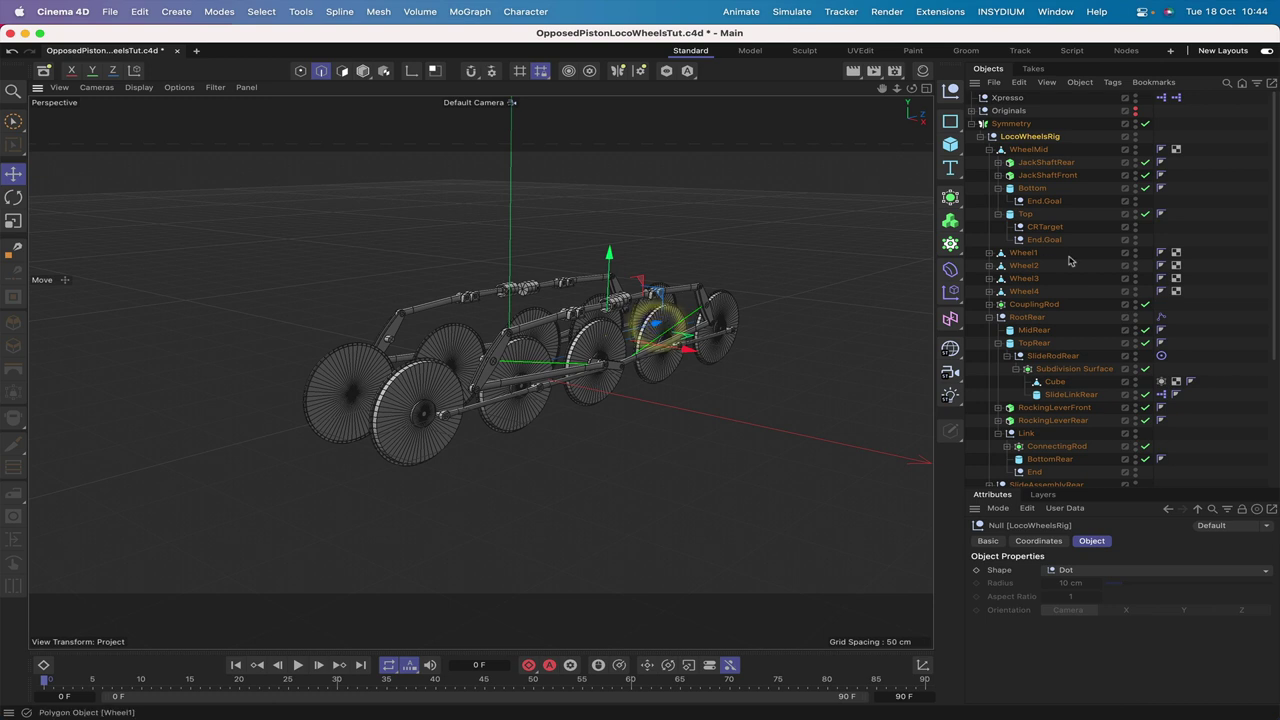
pyautogui.scroll(-3, 1068, 260)
pyautogui.scroll(-3, 1068, 260)
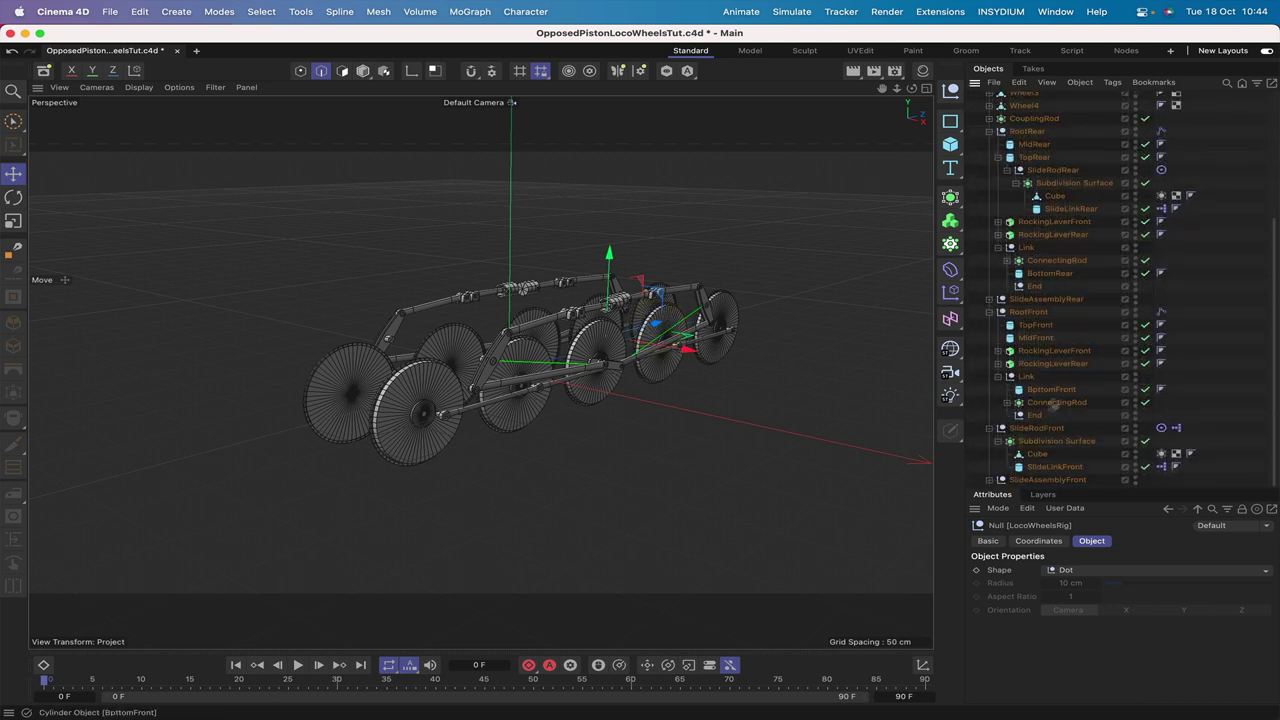
pyautogui.click(1039, 430)
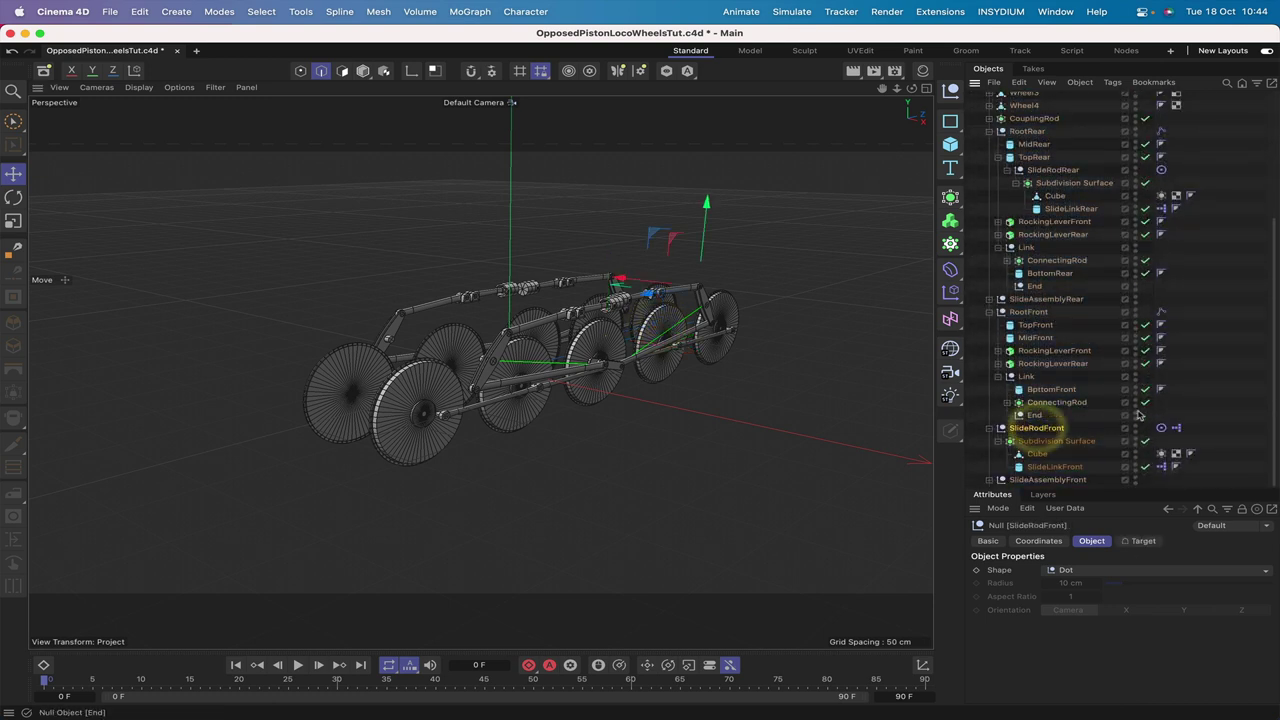
pyautogui.click(1176, 428)
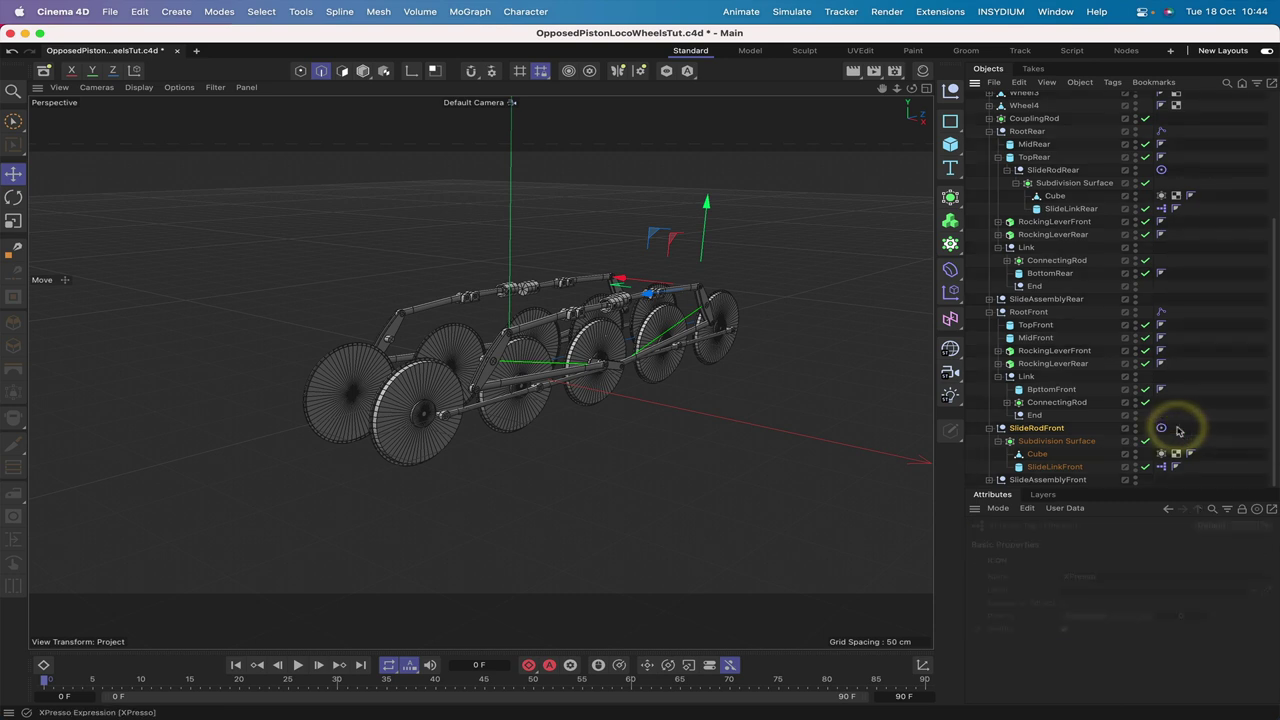
pyautogui.press('Delete')
pyautogui.moveTo(1040, 347); pyautogui.dragTo(1037, 329)
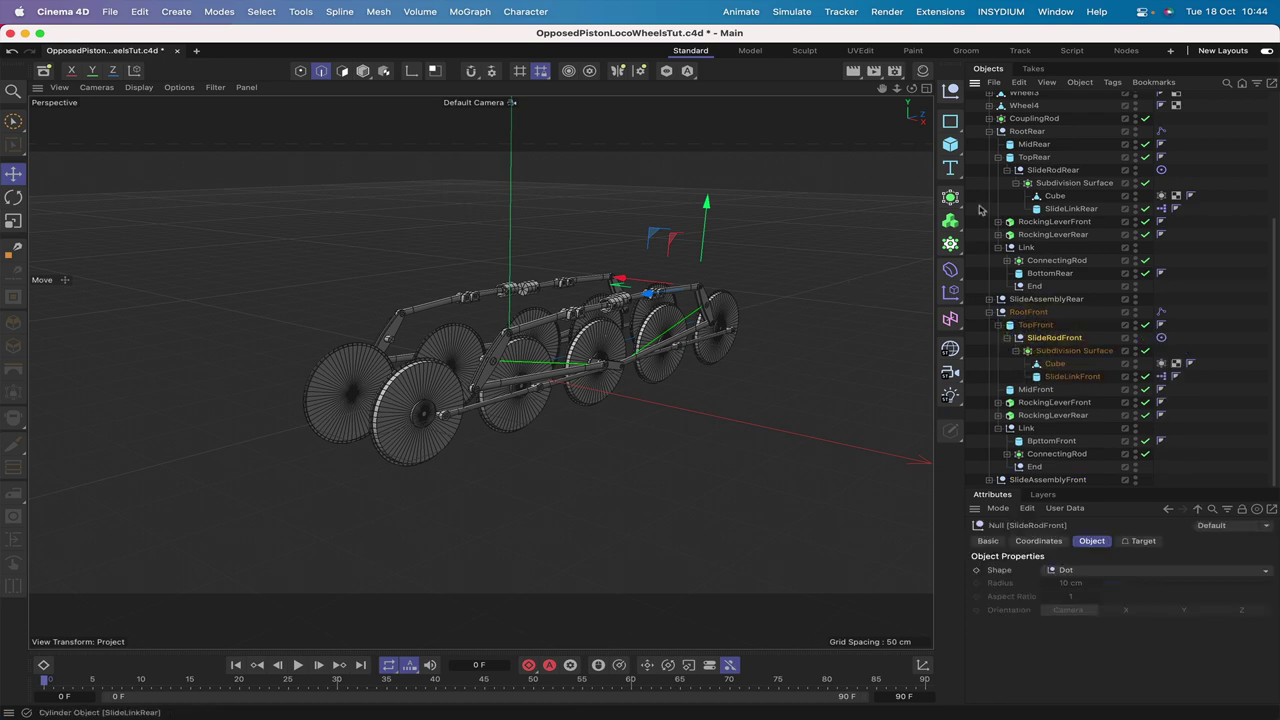
pyautogui.scroll(2, 1028, 200)
pyautogui.scroll(3, 1028, 200)
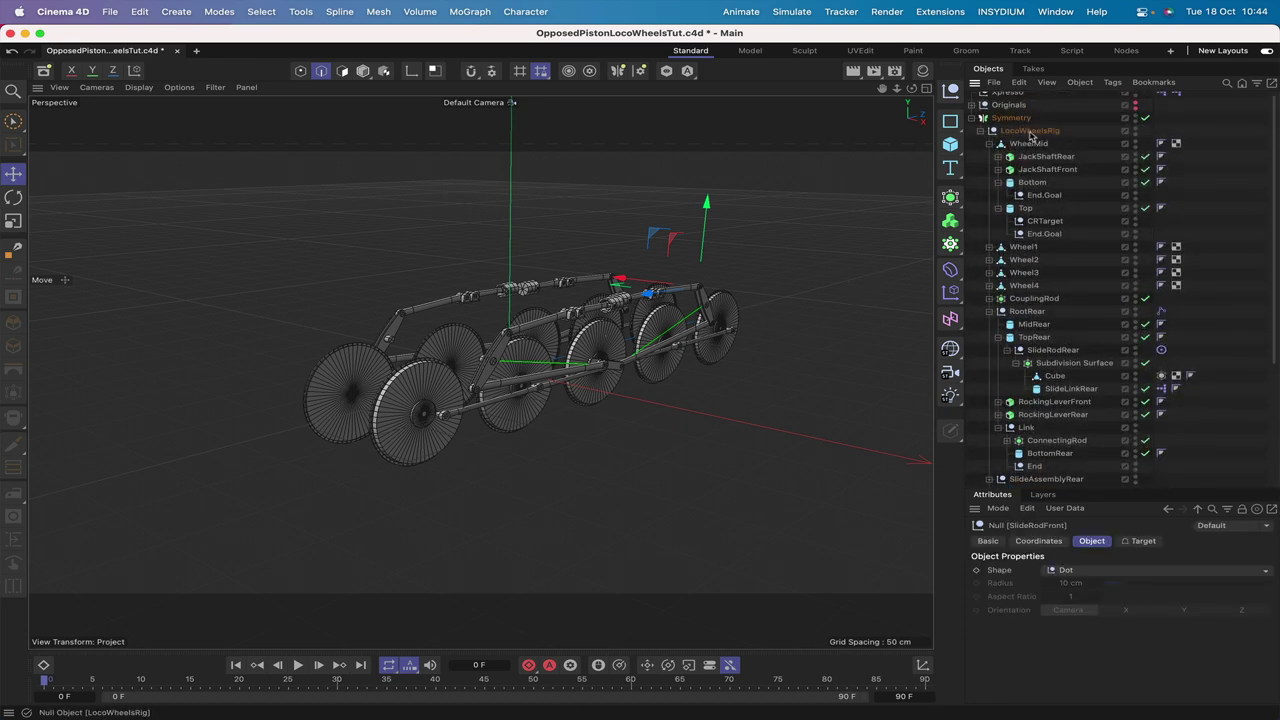
pyautogui.click(1030, 131)
# Step: Slide LocoWheelsRig to test the reparented slide rods and review the Object Manager hierarchy
pyautogui.moveTo(643, 321); pyautogui.dragTo(623, 360)
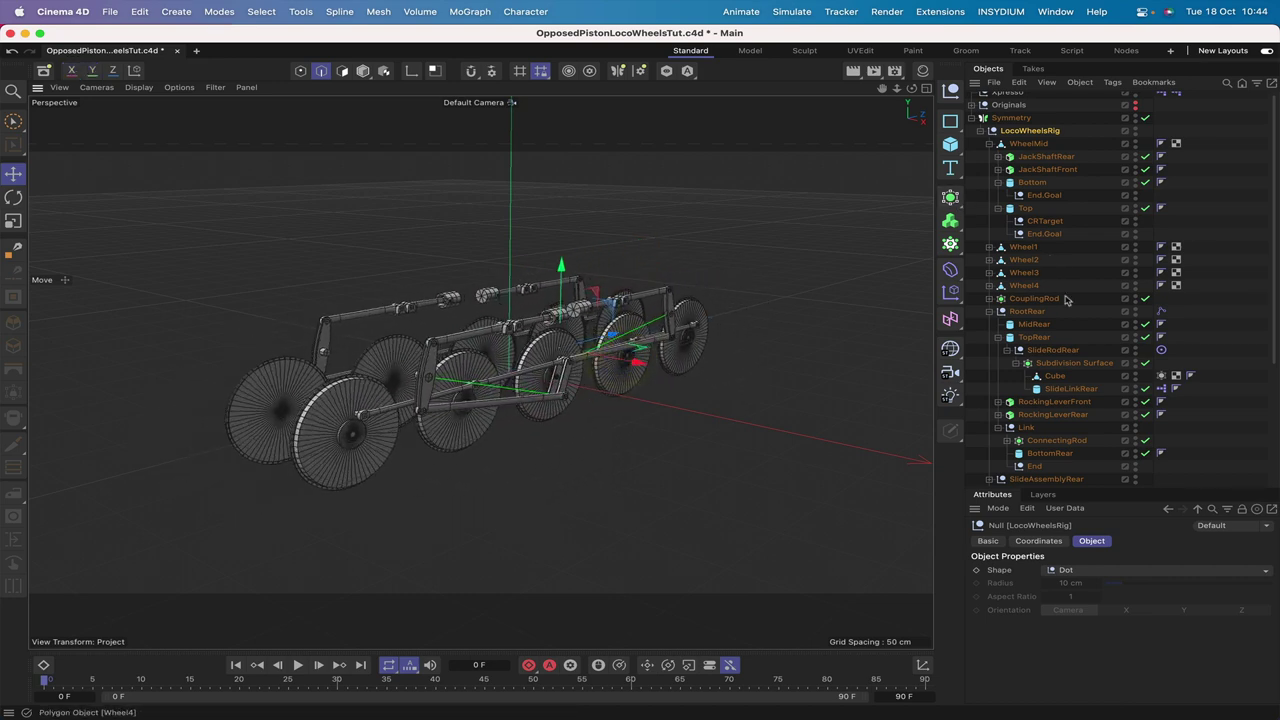
pyautogui.scroll(-5, 1066, 299)
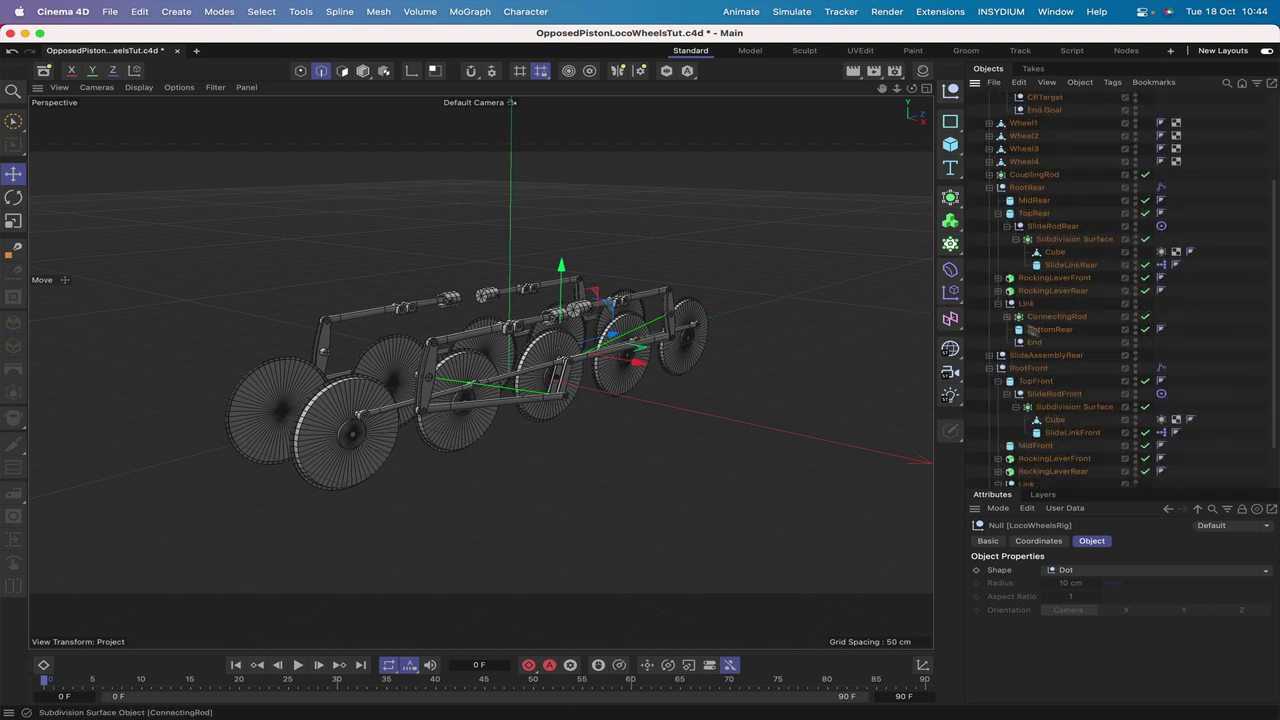
pyautogui.scroll(-1, 1040, 395)
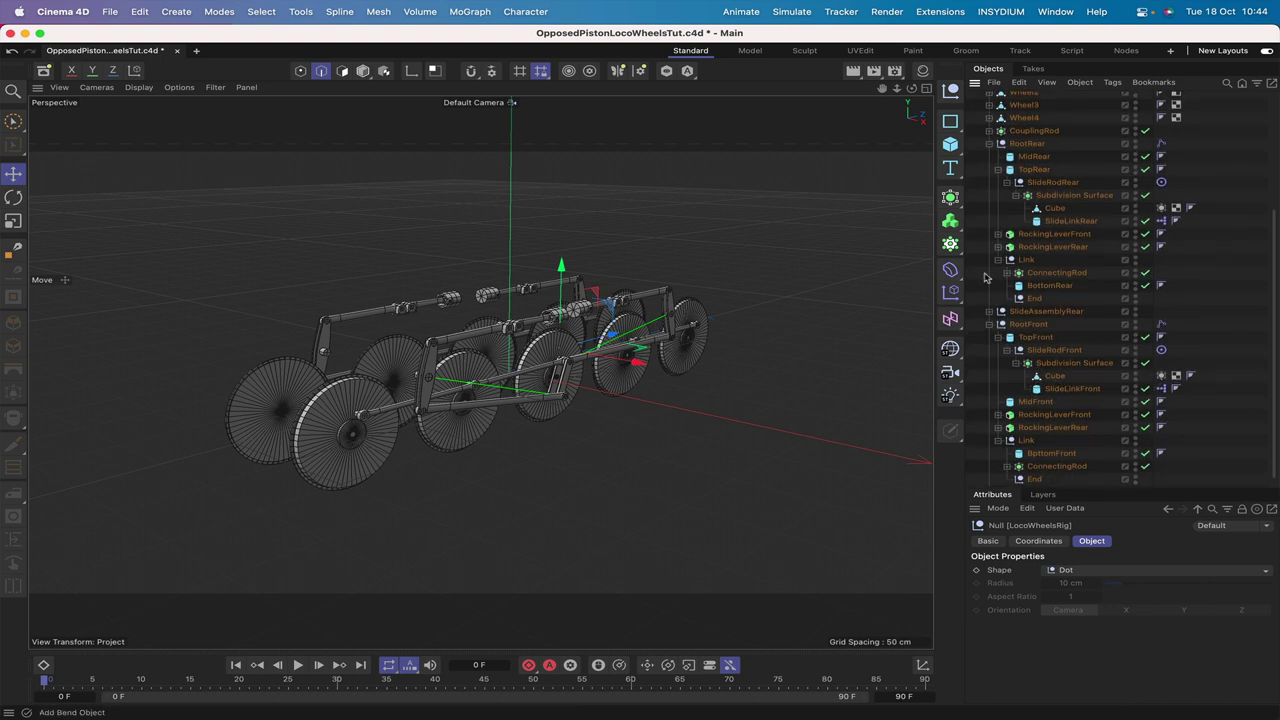
pyautogui.scroll(1, 1085, 258)
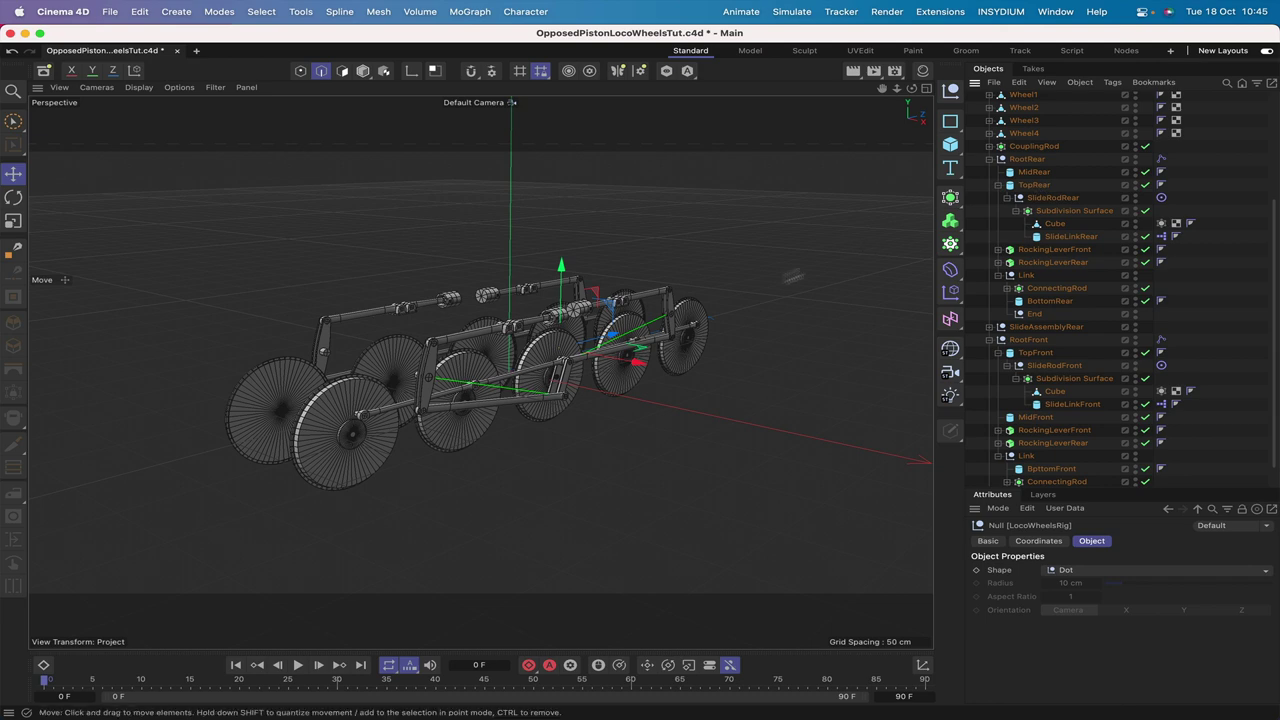
# Step: Slide LocoWheelsRig along Z to test the wheels, orbit to a low side view, and reselect the rig
pyautogui.moveTo(637, 332)
pyautogui.mouseDown()
pyautogui.moveTo(716, 305)
pyautogui.moveTo(690, 292)
pyautogui.moveTo(598, 343)
pyautogui.moveTo(650, 326)
pyautogui.moveTo(578, 352)
pyautogui.moveTo(698, 316)
pyautogui.moveTo(590, 356)
pyautogui.moveTo(640, 338)
pyautogui.mouseUp()
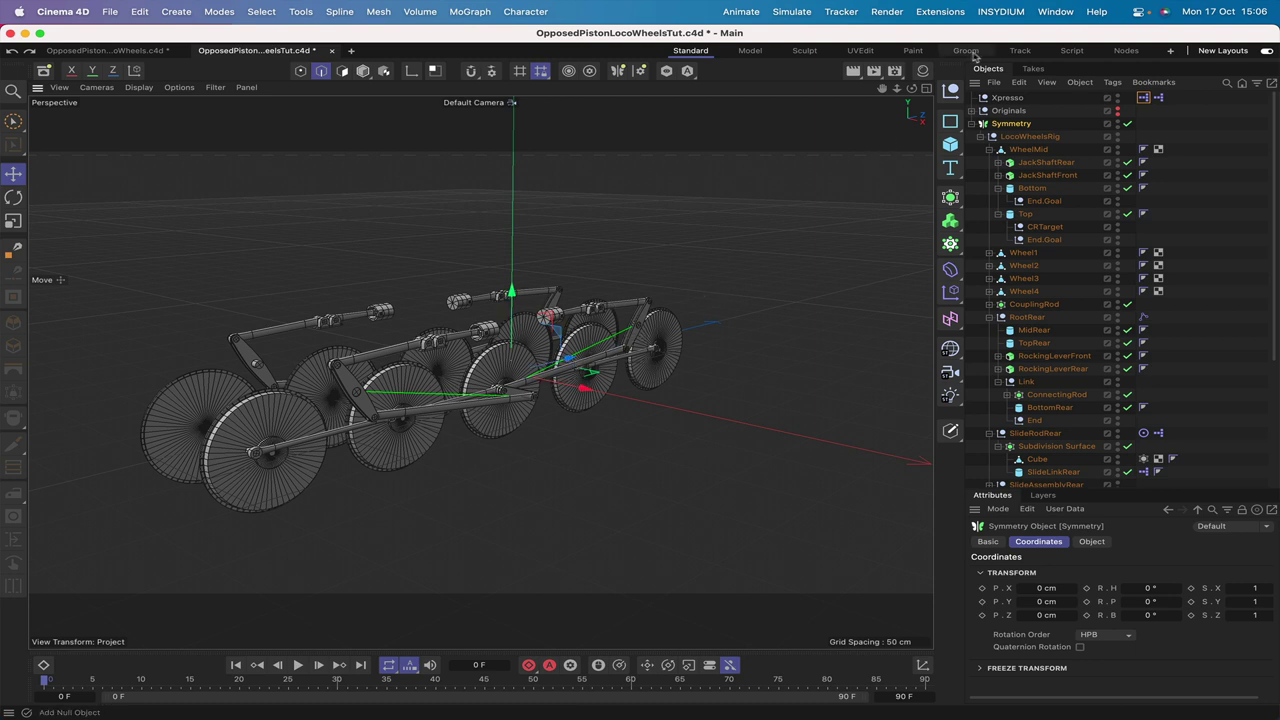
pyautogui.moveTo(911, 90)
pyautogui.mouseDown()
pyautogui.moveTo(815, 92)
pyautogui.moveTo(915, 91)
pyautogui.mouseUp()
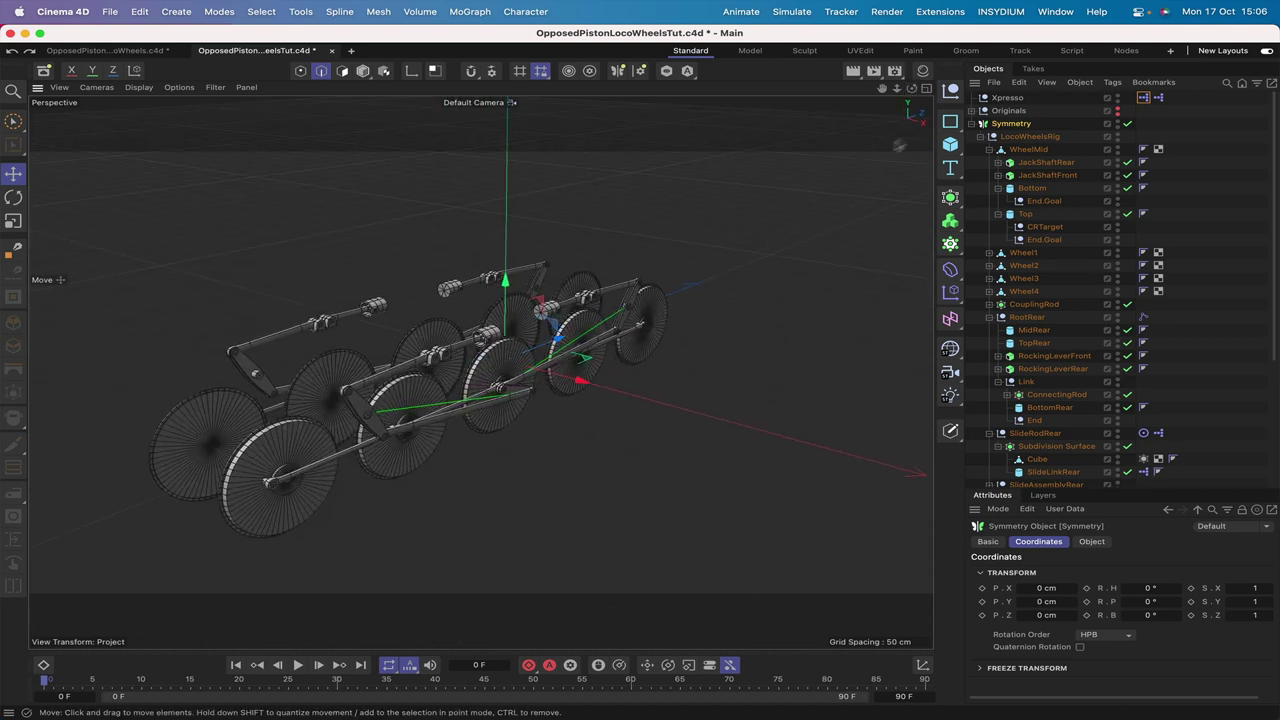
pyautogui.moveTo(911, 90); pyautogui.dragTo(891, 97)
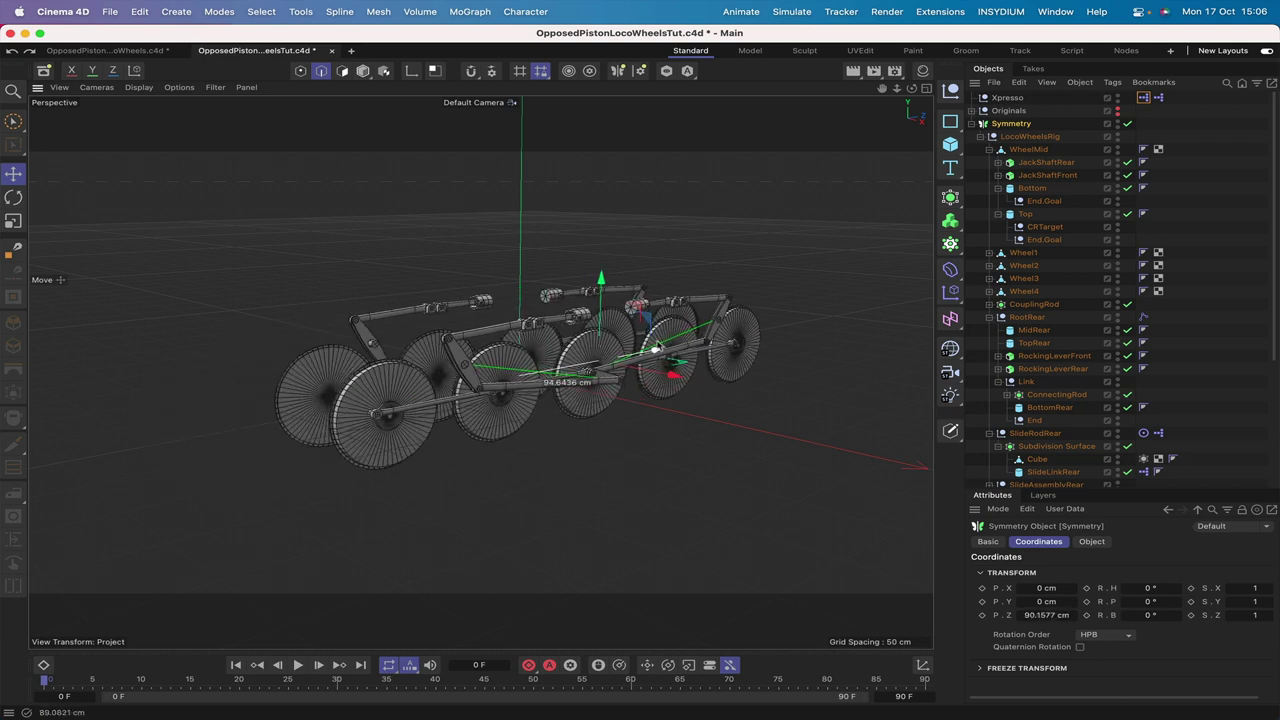
pyautogui.click(1025, 136)
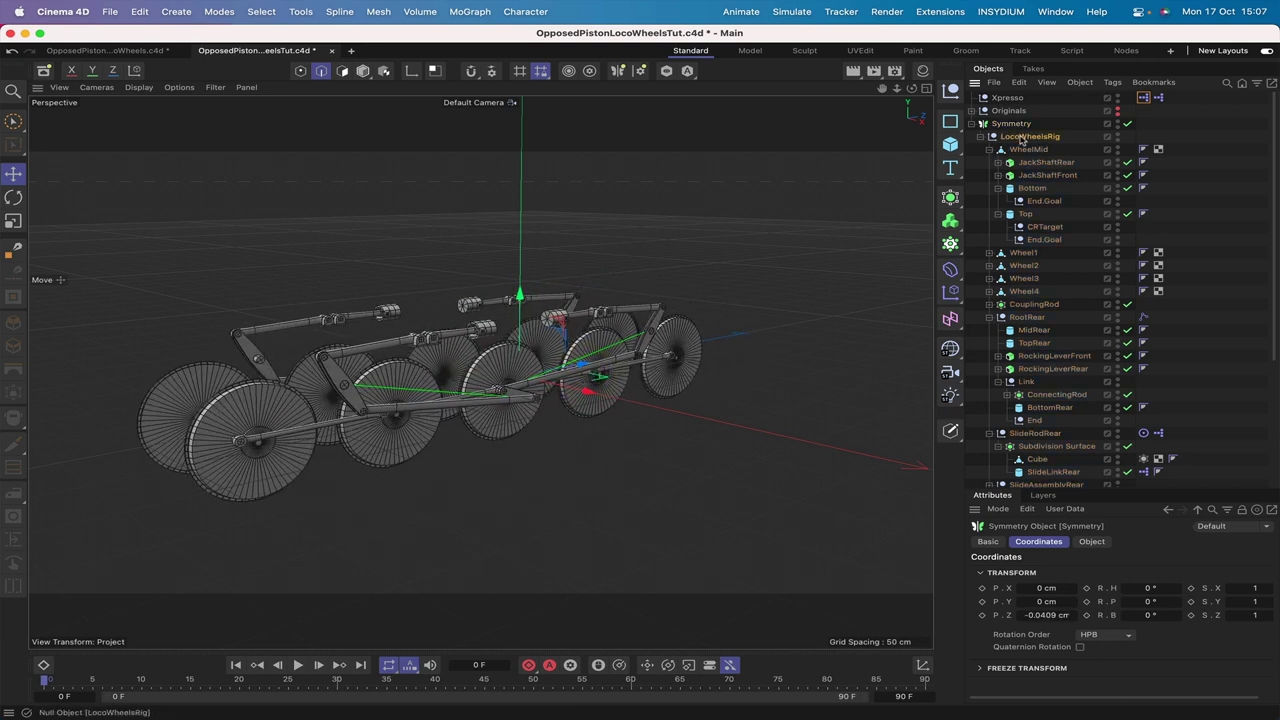